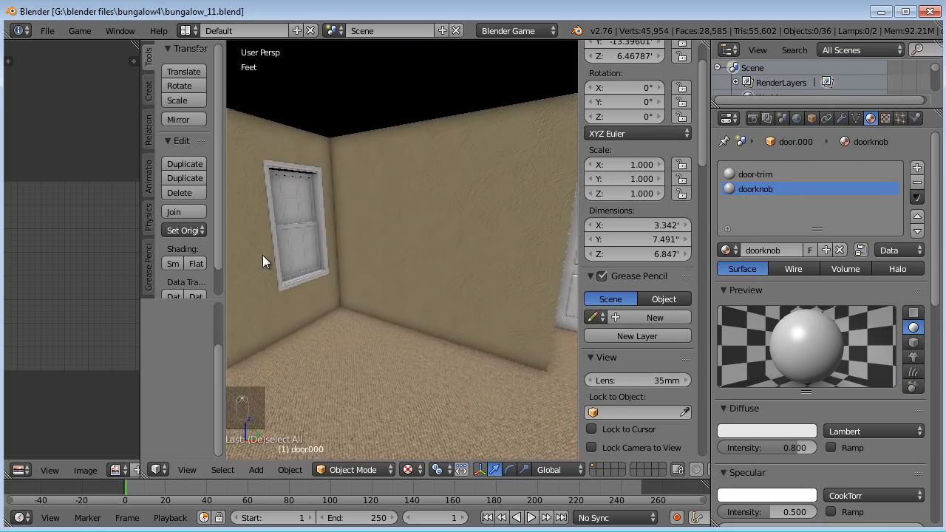
Inspect the doorknob on the house's exterior door up close and select the door object.
{"action": "middle_click_drag", "start_coordinate": [264, 252], "coordinate": [434, 230]}
{"action": "scroll", "coordinate": [475, 183], "scroll_direction": "up", "scroll_amount": 3}
{"action": "scroll", "coordinate": [434, 230], "scroll_direction": "up", "scroll_amount": 2}
{"action": "scroll", "coordinate": [434, 229], "scroll_direction": "down", "scroll_amount": 2}
{"action": "scroll", "coordinate": [421, 231], "scroll_direction": "down", "scroll_amount": 5}
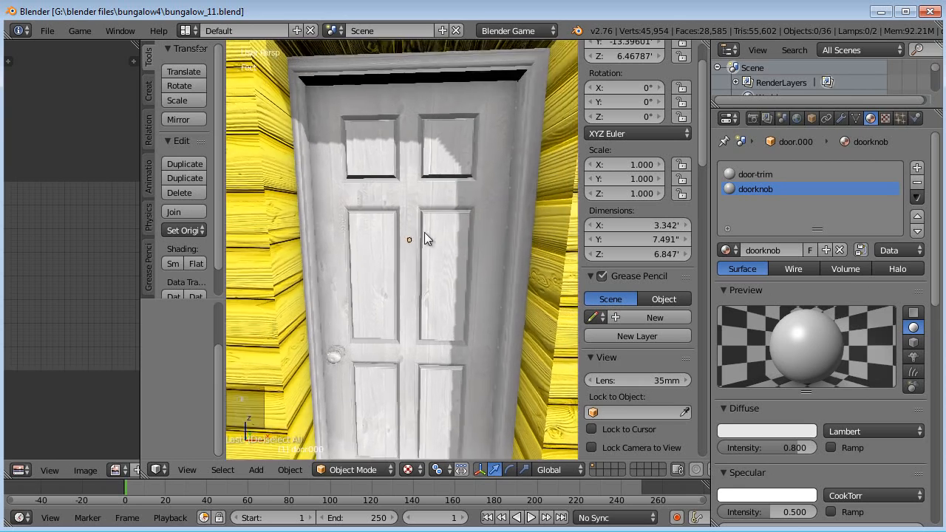
{"action": "mouse_move", "coordinate": [442, 223]}
{"action": "middle_mouse_down"}
{"action": "mouse_move", "coordinate": [376, 222]}
{"action": "mouse_move", "coordinate": [446, 228]}
{"action": "mouse_move", "coordinate": [456, 216]}
{"action": "middle_mouse_up"}
{"action": "middle_click_drag", "start_coordinate": [317, 253], "coordinate": [339, 229]}
{"action": "scroll", "coordinate": [456, 233], "scroll_direction": "down", "scroll_amount": 4}
{"action": "scroll", "coordinate": [437, 247], "scroll_direction": "up", "scroll_amount": 5}
{"action": "scroll", "coordinate": [439, 251], "scroll_direction": "up", "scroll_amount": 10}
{"action": "right_click", "coordinate": [333, 230]}
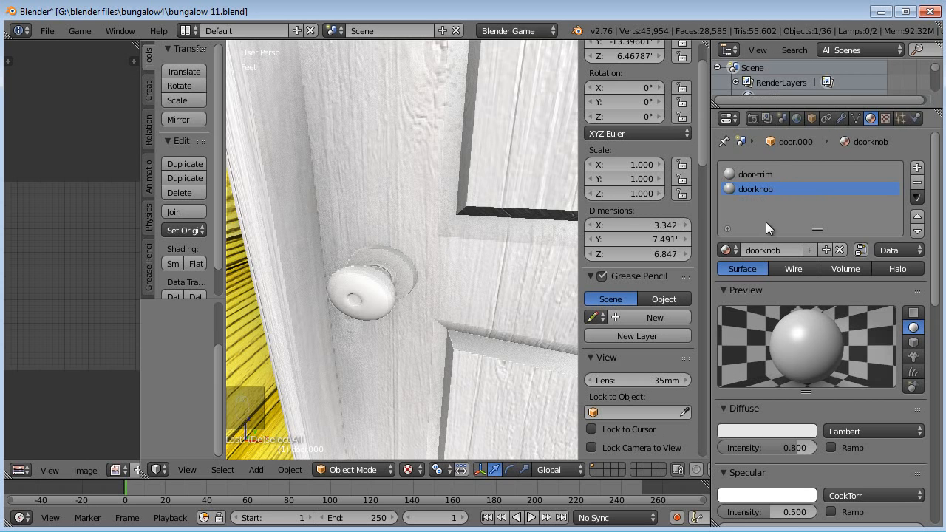
Save the project as a new version named bungalow_12.blend in the bungalow4 folder.
{"action": "left_click", "coordinate": [47, 30]}
{"action": "key", "text": "ctrl+s"}
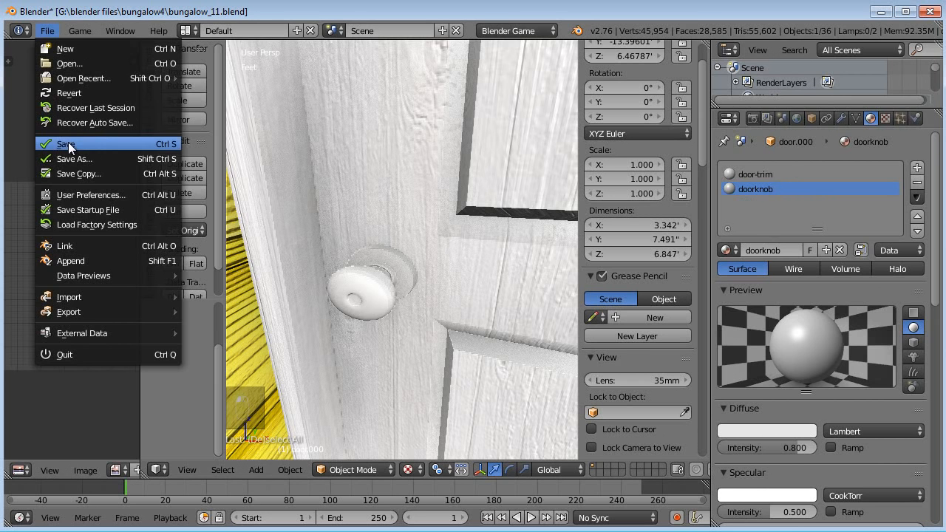
{"action": "left_click", "coordinate": [46, 31]}
{"action": "left_click", "coordinate": [81, 157]}
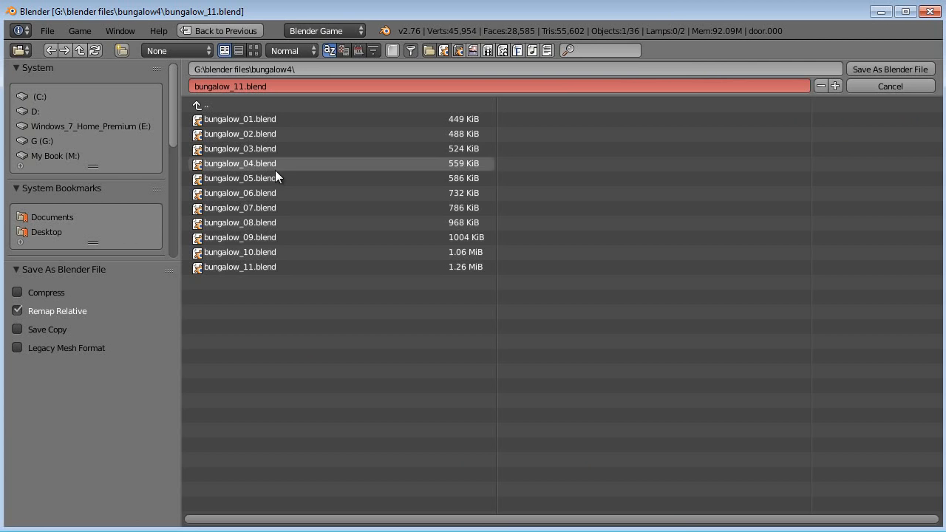
{"action": "left_click", "coordinate": [245, 266]}
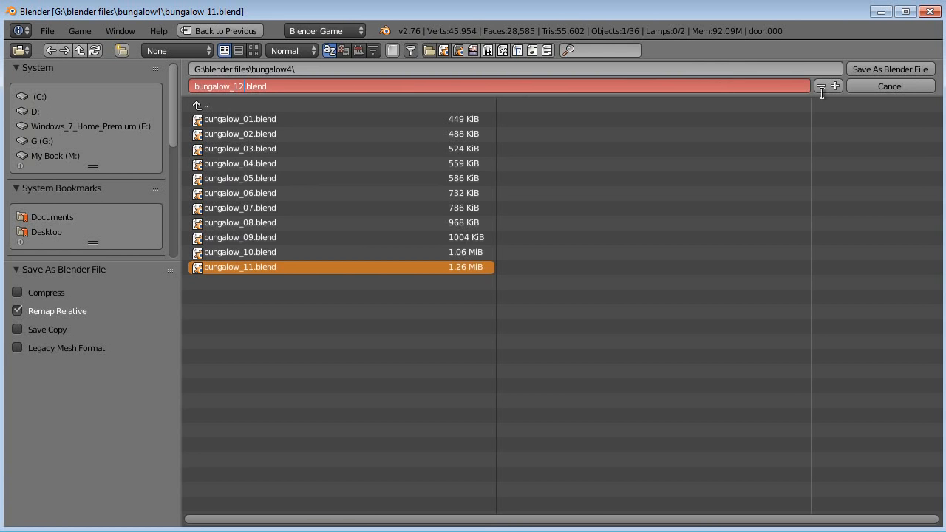
{"action": "left_click", "coordinate": [894, 70]}
{"action": "scroll", "coordinate": [504, 210], "scroll_direction": "down", "scroll_amount": 5}
{"action": "scroll", "coordinate": [488, 212], "scroll_direction": "down", "scroll_amount": 2}
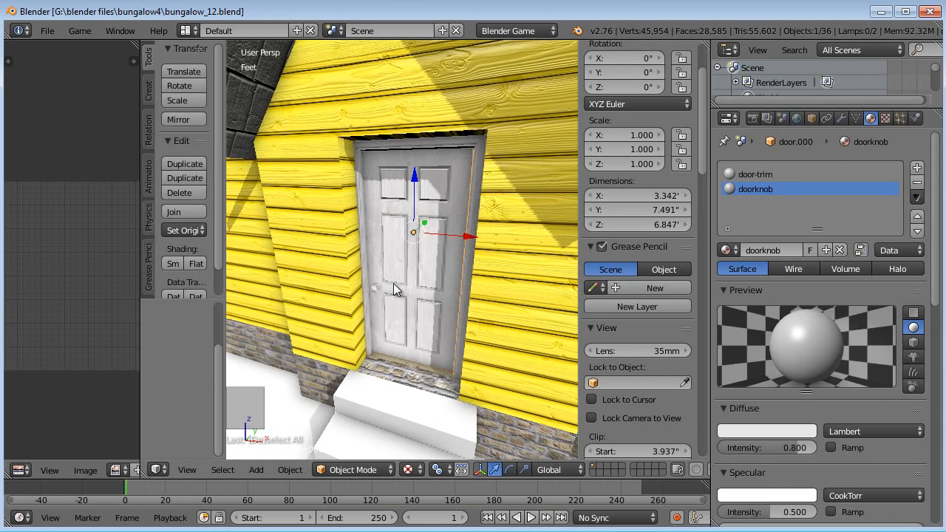
{"action": "middle_click_drag", "start_coordinate": [396, 276], "coordinate": [390, 271]}
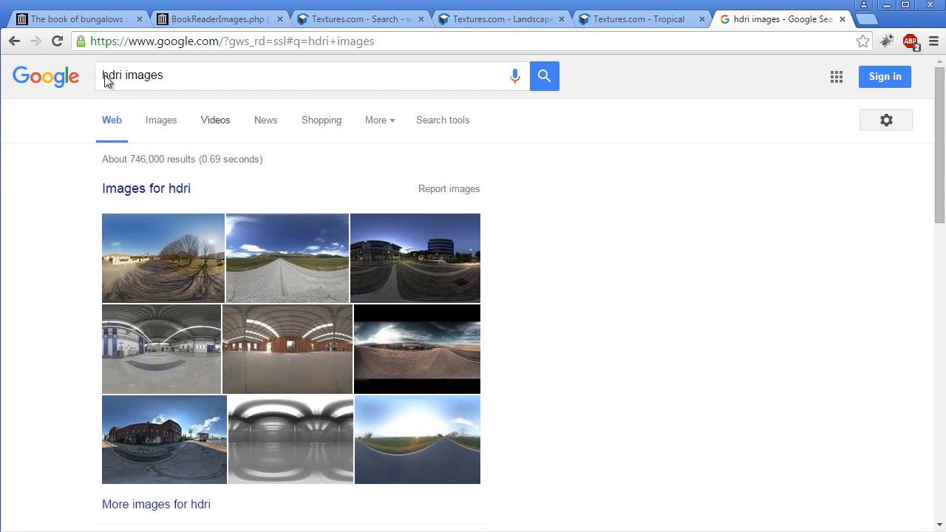
Switch to the web browser and open the HDRMAPS.com free HDRI maps page from the hdri images search results.
{"action": "scroll", "coordinate": [505, 235], "scroll_direction": "down", "scroll_amount": 3}
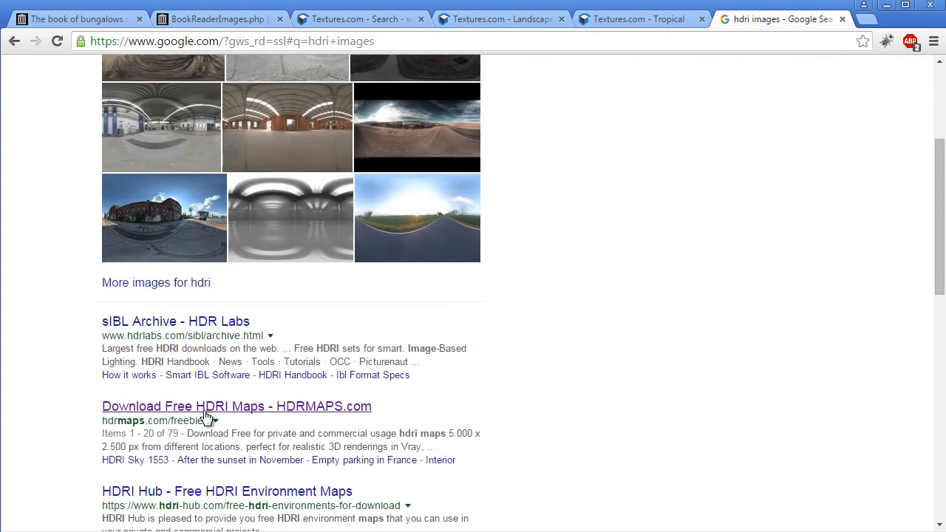
{"action": "left_click", "coordinate": [275, 411]}
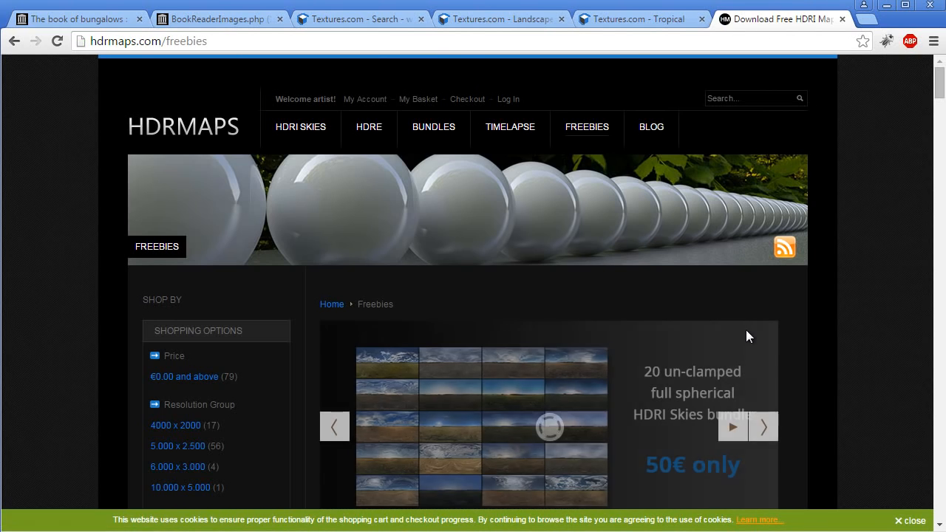
Browse the free HDRI panoramas and open the Tenerife terraces page in a new tab.
{"action": "scroll", "coordinate": [748, 336], "scroll_direction": "down", "scroll_amount": 6}
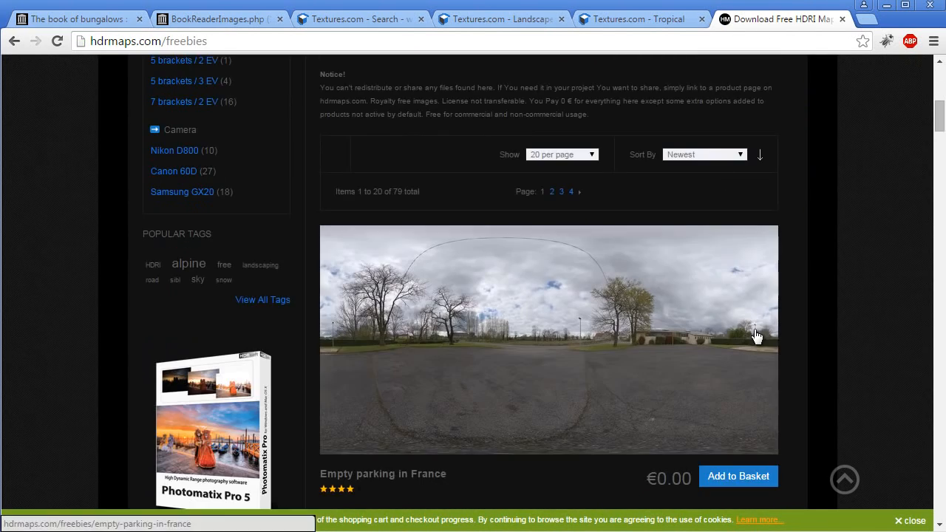
{"action": "scroll", "coordinate": [755, 336], "scroll_direction": "down", "scroll_amount": 9}
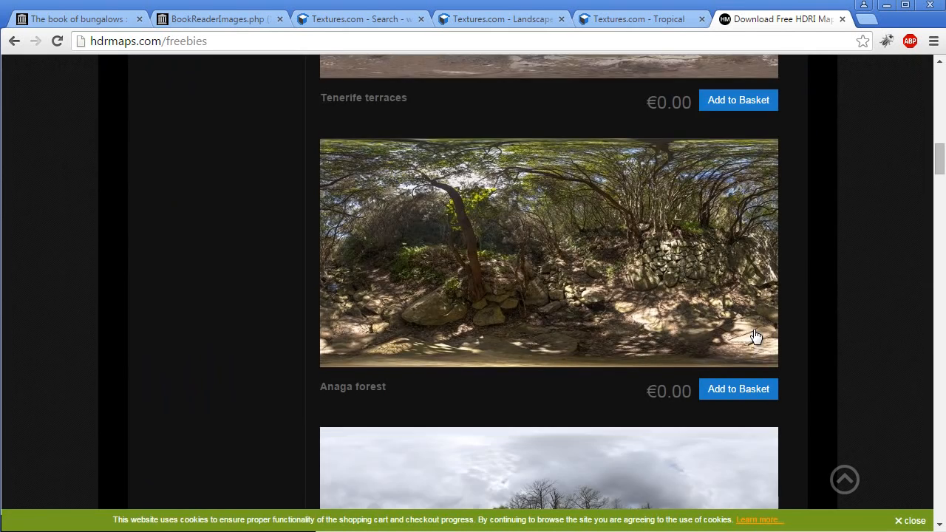
{"action": "scroll", "coordinate": [755, 336], "scroll_direction": "down", "scroll_amount": 3}
{"action": "scroll", "coordinate": [756, 337], "scroll_direction": "down", "scroll_amount": 5}
{"action": "scroll", "coordinate": [755, 337], "scroll_direction": "down", "scroll_amount": 8}
{"action": "scroll", "coordinate": [755, 337], "scroll_direction": "down", "scroll_amount": 11}
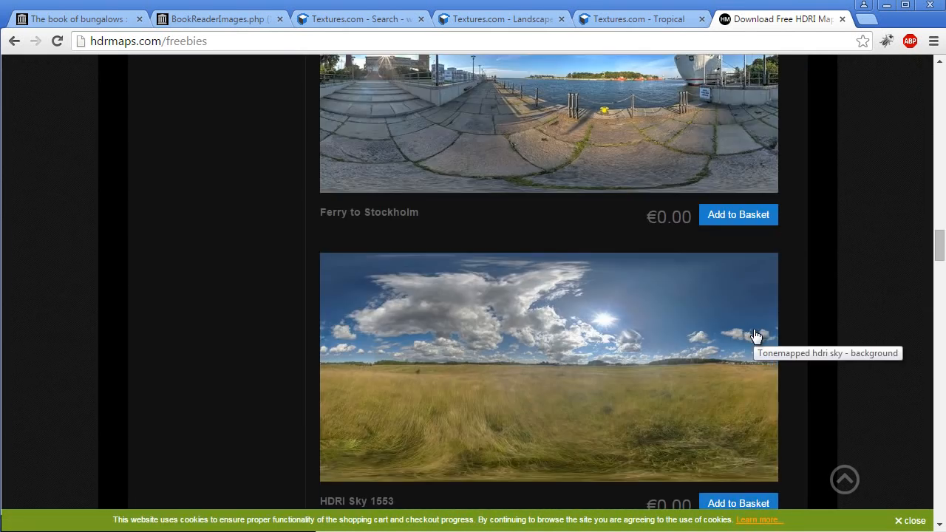
{"action": "scroll", "coordinate": [755, 337], "scroll_direction": "down", "scroll_amount": 4}
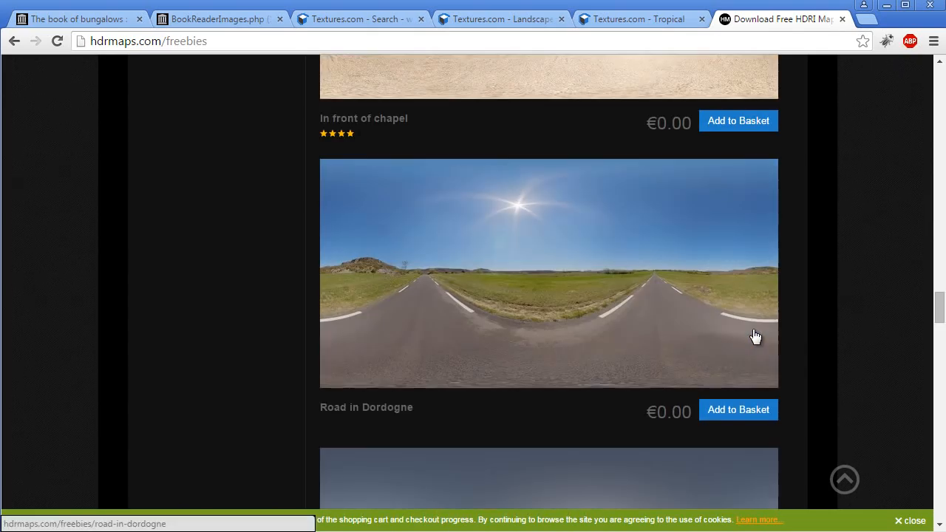
{"action": "scroll", "coordinate": [754, 336], "scroll_direction": "up", "scroll_amount": 20}
{"action": "scroll", "coordinate": [745, 333], "scroll_direction": "up", "scroll_amount": 5}
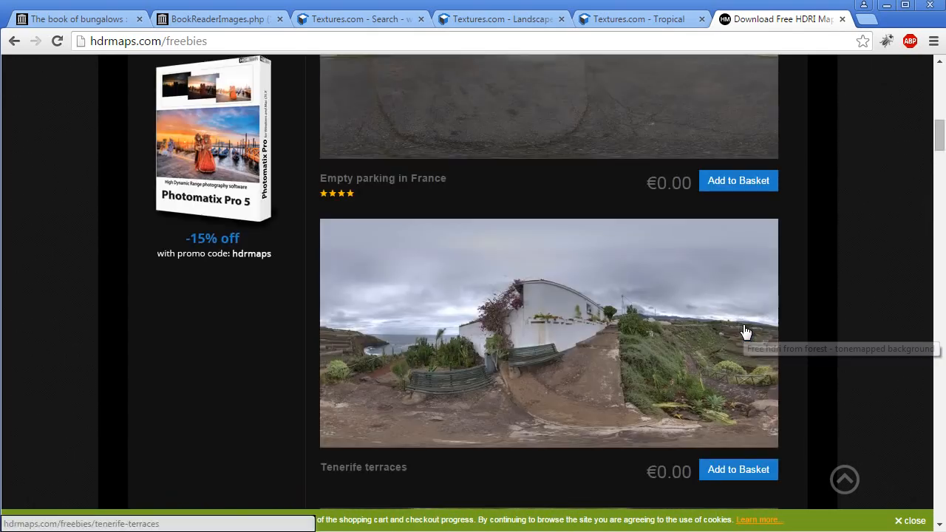
{"action": "scroll", "coordinate": [746, 333], "scroll_direction": "down", "scroll_amount": 3}
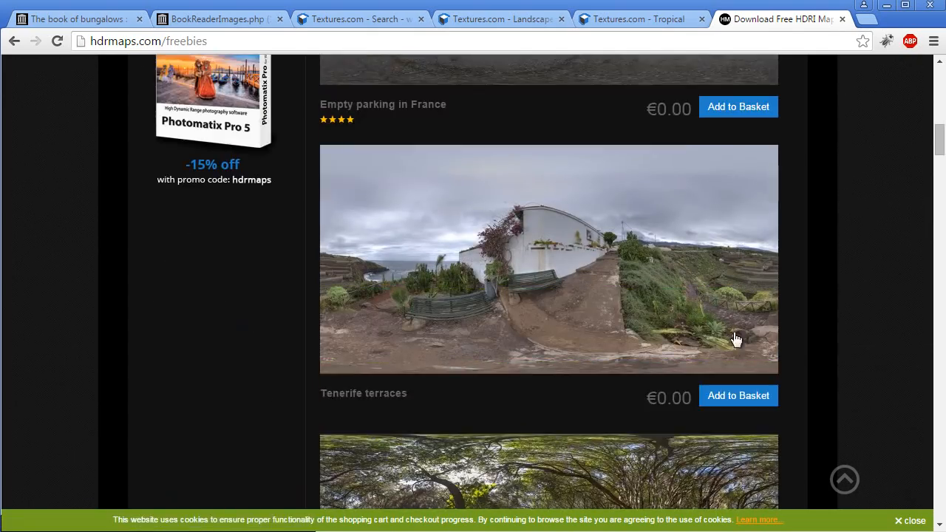
{"action": "middle_click", "coordinate": [482, 243]}
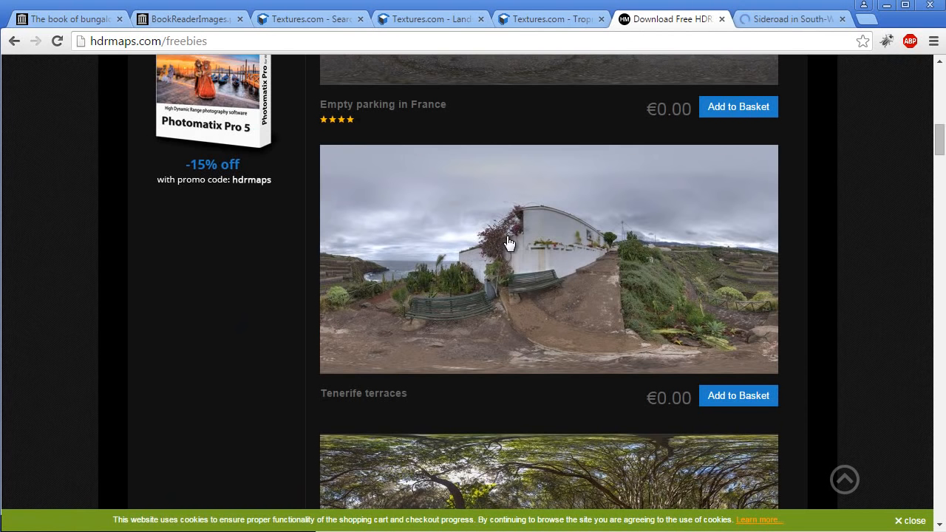
{"action": "left_click", "coordinate": [773, 21]}
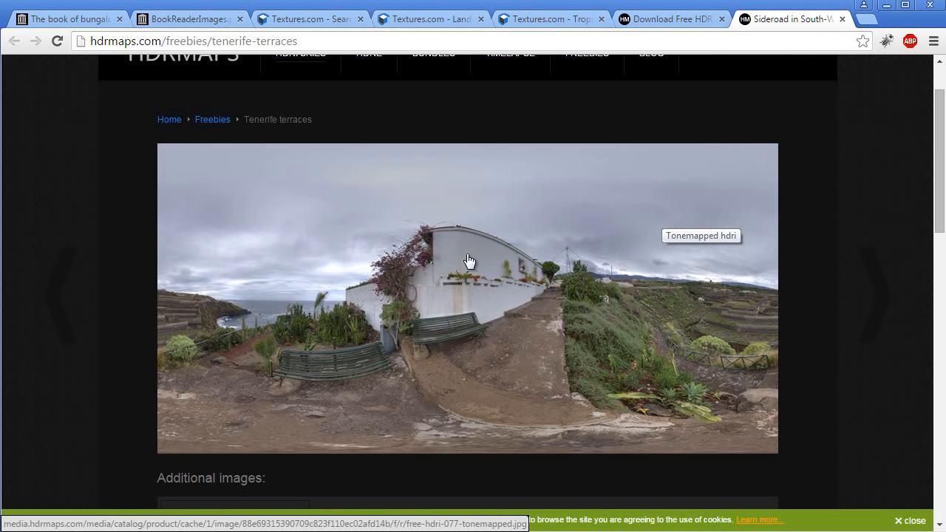
Open the tonemapped Tenerife terraces panorama image by itself in a new tab.
{"action": "right_click", "coordinate": [497, 223]}
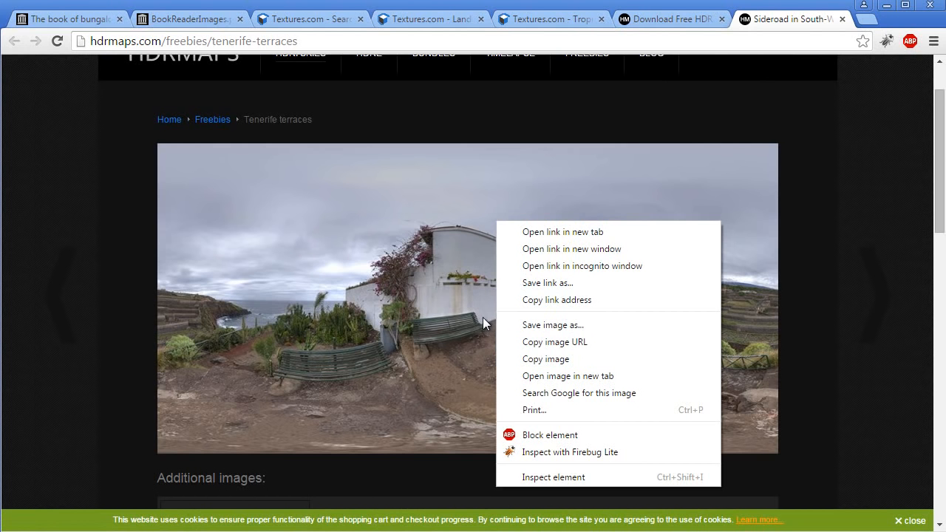
{"action": "left_click", "coordinate": [568, 376]}
{"action": "left_click", "coordinate": [788, 20]}
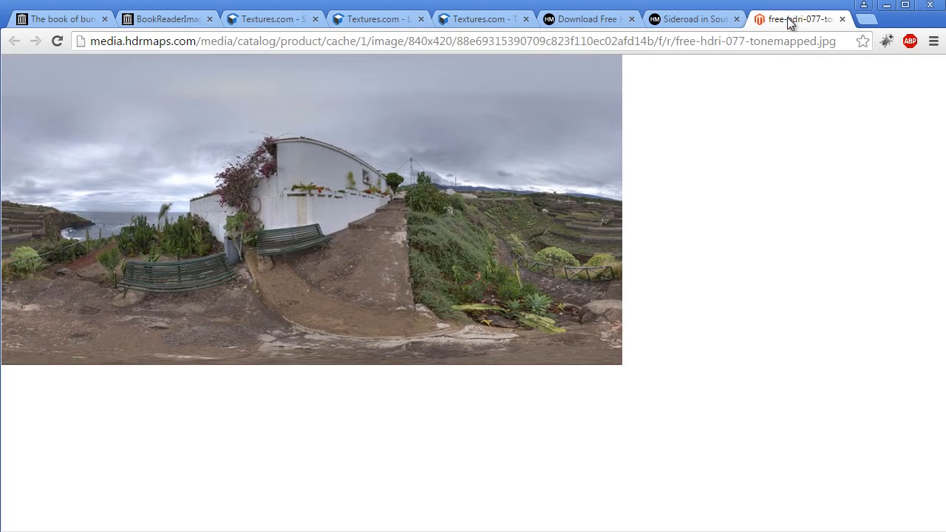
Save the panorama image as reflection_image.jpg in the bungalow4 folder.
{"action": "right_click", "coordinate": [366, 181]}
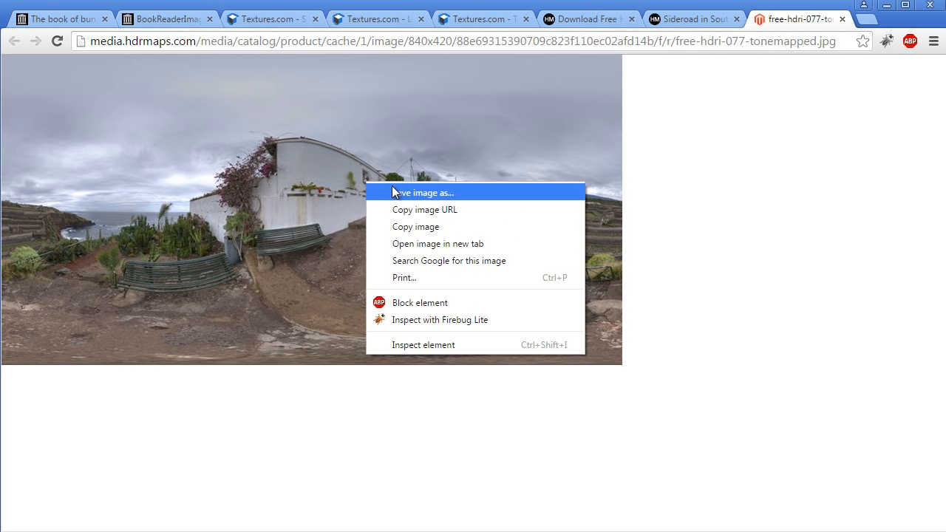
{"action": "left_click", "coordinate": [484, 209]}
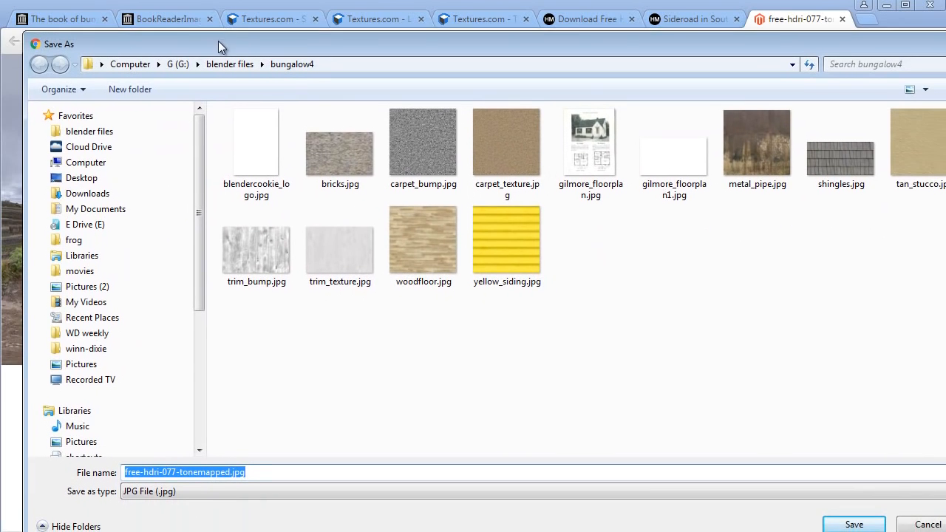
{"action": "left_click_drag", "start_coordinate": [219, 41], "coordinate": [212, 40]}
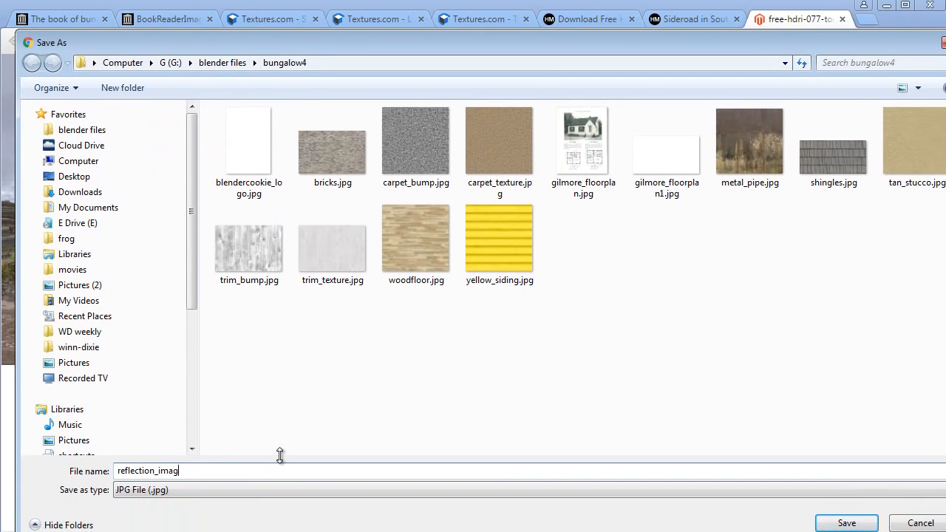
{"action": "type", "text": "ge"}
{"action": "key", "text": "Return"}
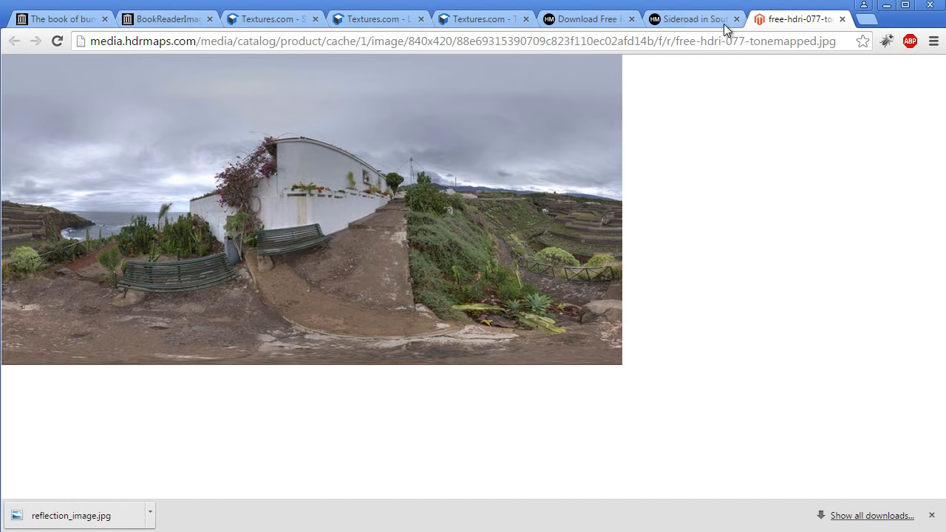
Return to the HDRMAPS freebies list, browse the other panoramas and open the Small apartment page.
{"action": "left_click", "coordinate": [686, 19]}
{"action": "left_click", "coordinate": [590, 19]}
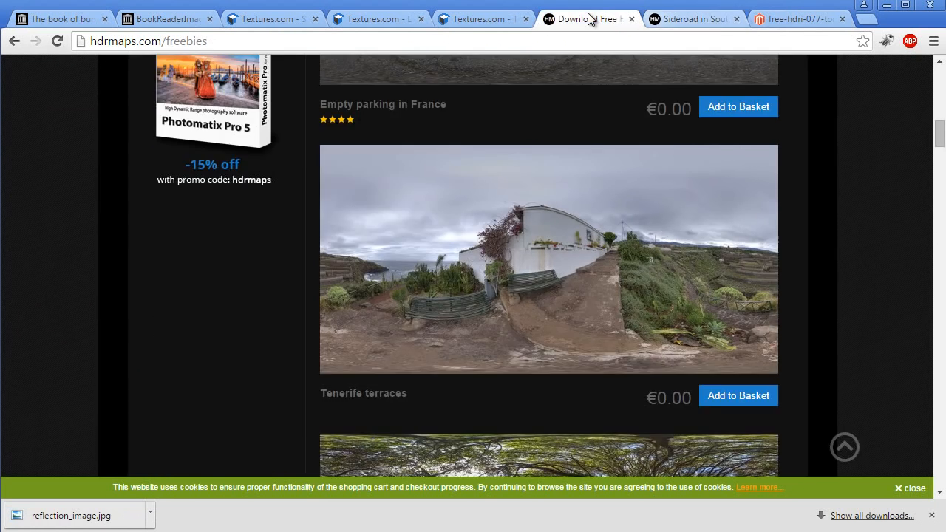
{"action": "scroll", "coordinate": [581, 209], "scroll_direction": "down", "scroll_amount": 15}
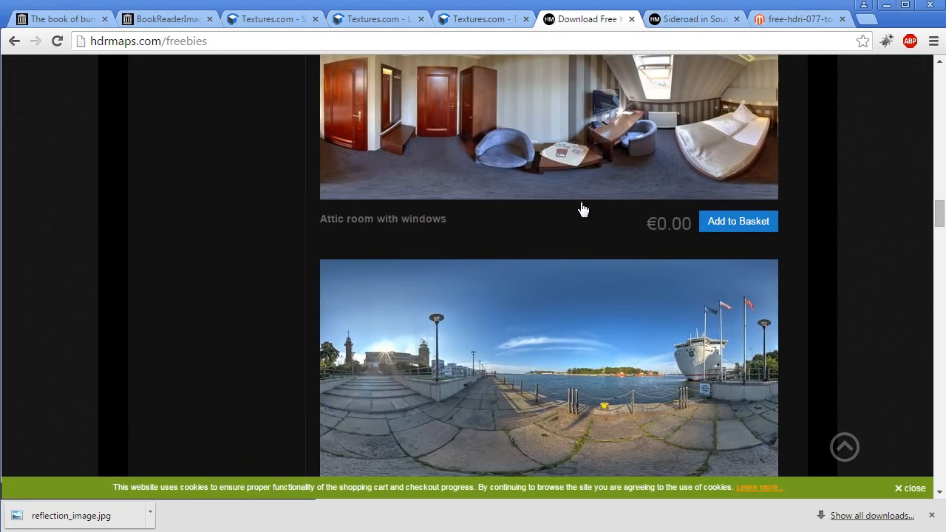
{"action": "scroll", "coordinate": [583, 209], "scroll_direction": "up", "scroll_amount": 3}
{"action": "scroll", "coordinate": [583, 209], "scroll_direction": "down", "scroll_amount": 1}
{"action": "scroll", "coordinate": [536, 230], "scroll_direction": "down", "scroll_amount": 3}
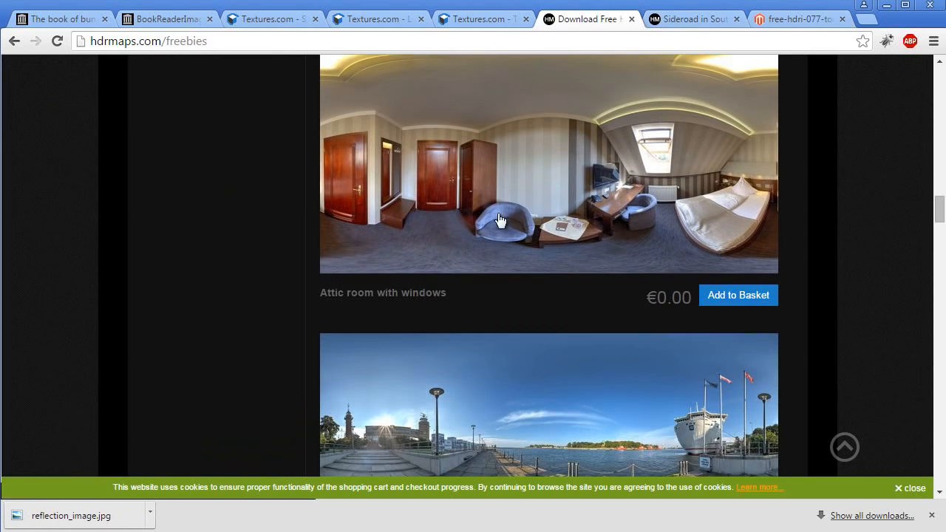
{"action": "scroll", "coordinate": [598, 212], "scroll_direction": "down", "scroll_amount": 14}
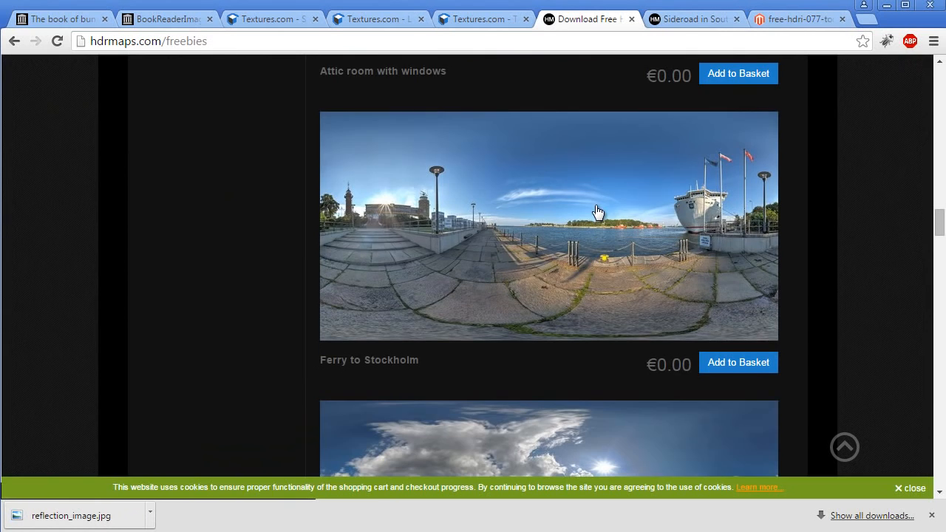
{"action": "scroll", "coordinate": [598, 213], "scroll_direction": "down", "scroll_amount": 9}
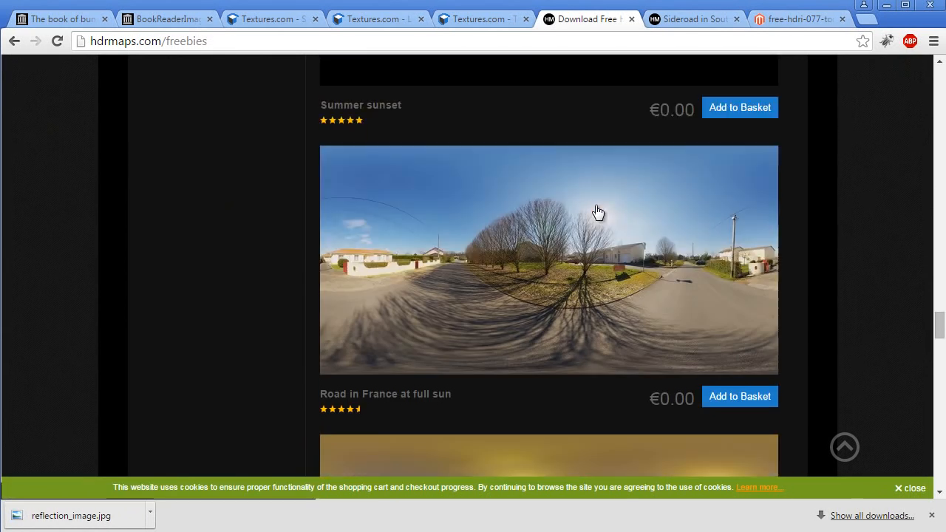
{"action": "scroll", "coordinate": [596, 212], "scroll_direction": "down", "scroll_amount": 2}
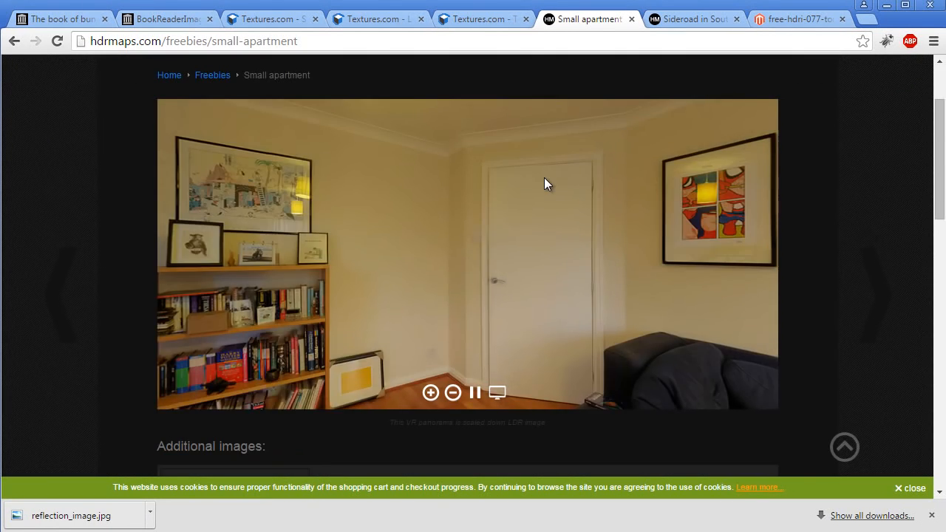
Examine the Small apartment VR panorama by rotating it, zooming it out and viewing it briefly in full screen.
{"action": "left_click_drag", "start_coordinate": [544, 184], "coordinate": [659, 282]}
{"action": "scroll", "coordinate": [835, 332], "scroll_direction": "down", "scroll_amount": 1}
{"action": "scroll", "coordinate": [835, 332], "scroll_direction": "down", "scroll_amount": 5}
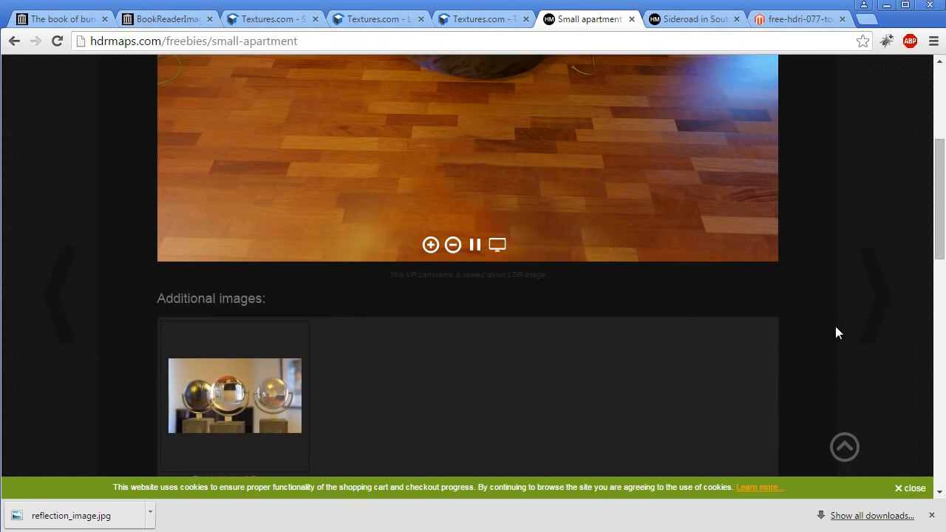
{"action": "scroll", "coordinate": [834, 332], "scroll_direction": "up", "scroll_amount": 5}
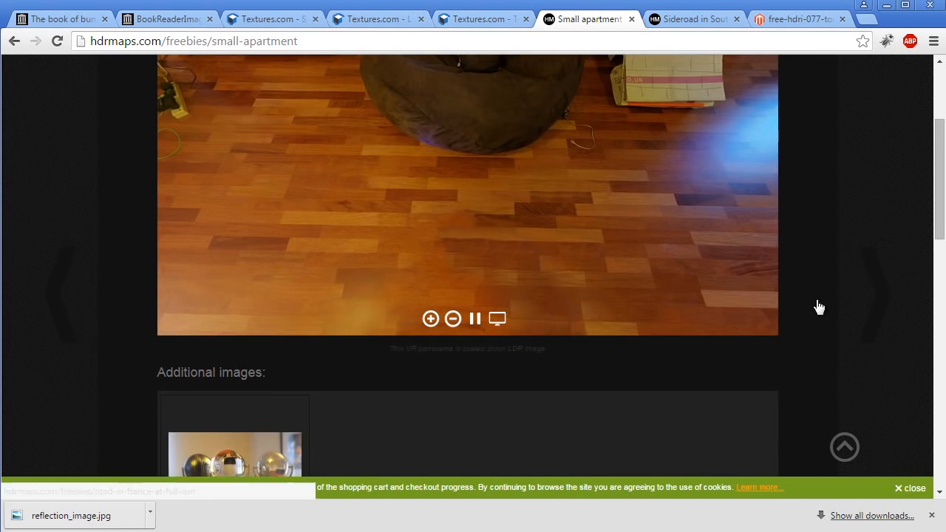
{"action": "left_click", "coordinate": [454, 319]}
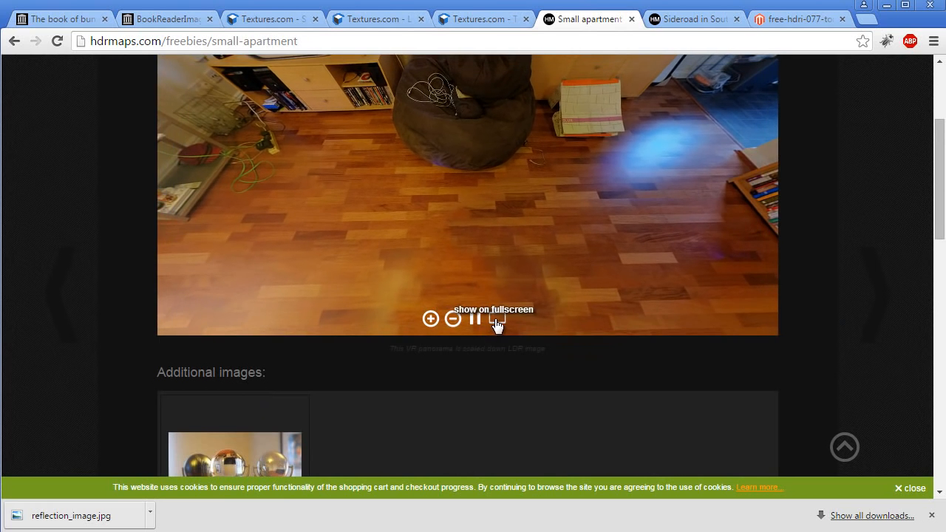
{"action": "left_click", "coordinate": [497, 320]}
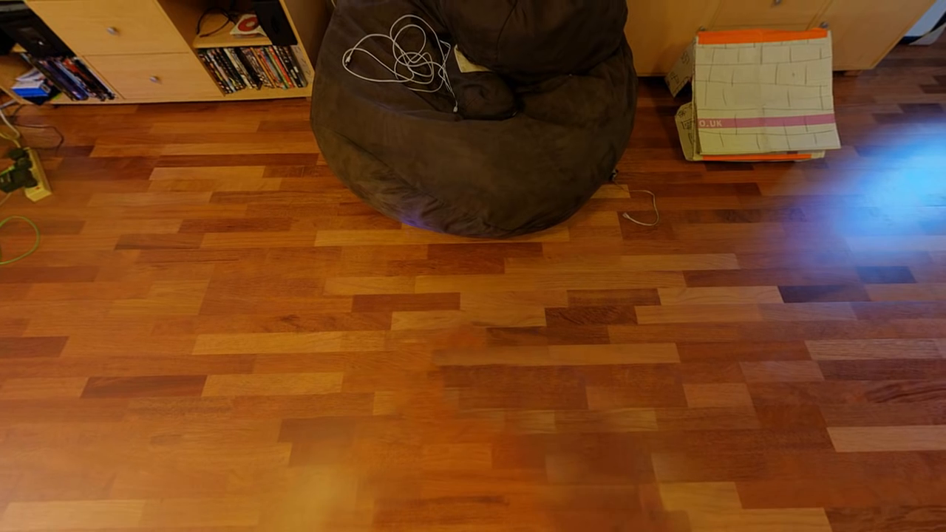
{"action": "key", "text": "Escape"}
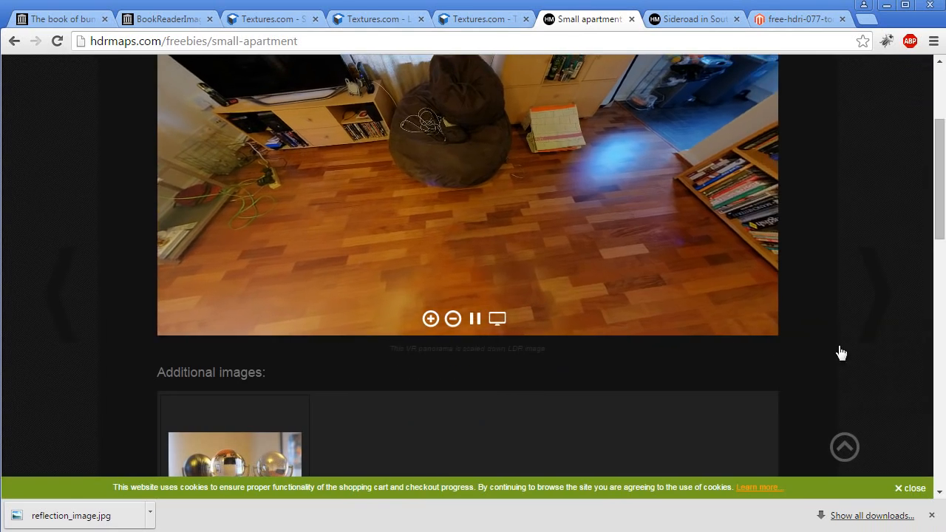
{"action": "scroll", "coordinate": [836, 341], "scroll_direction": "up", "scroll_amount": 2}
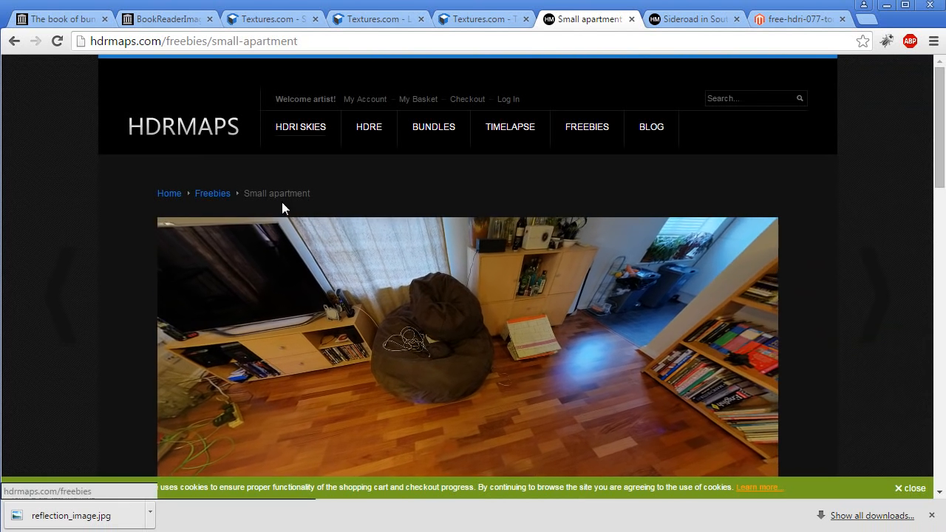
Look over the Small apartment and Road in France at full sun pages, compare with the Tenerife terraces panorama, and return to the freebies list.
{"action": "scroll", "coordinate": [317, 367], "scroll_direction": "down", "scroll_amount": 6}
{"action": "scroll", "coordinate": [354, 296], "scroll_direction": "up", "scroll_amount": 4}
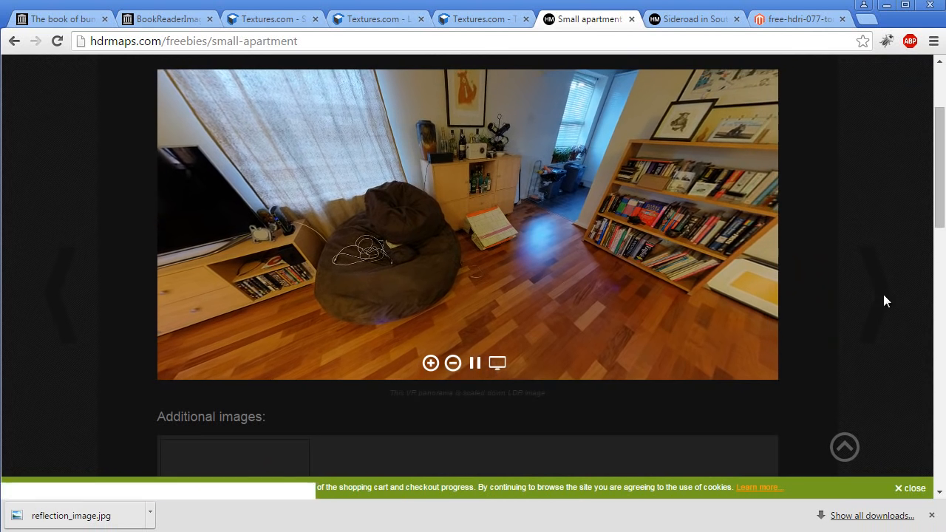
{"action": "left_click", "coordinate": [878, 296]}
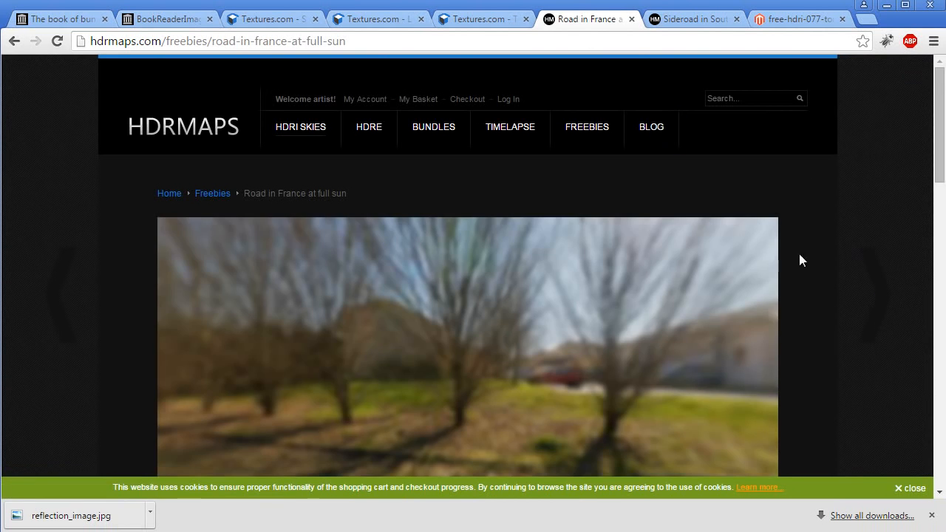
{"action": "scroll", "coordinate": [802, 259], "scroll_direction": "down", "scroll_amount": 1}
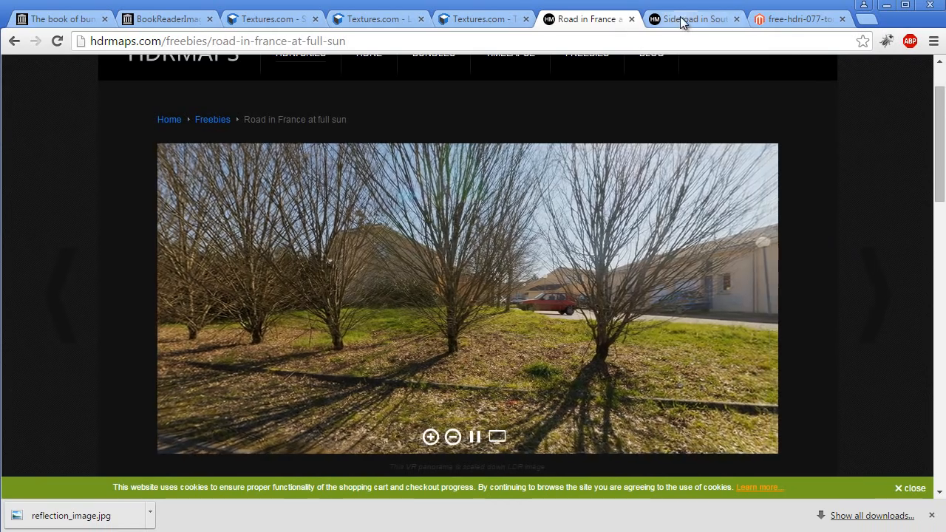
{"action": "left_click", "coordinate": [681, 22]}
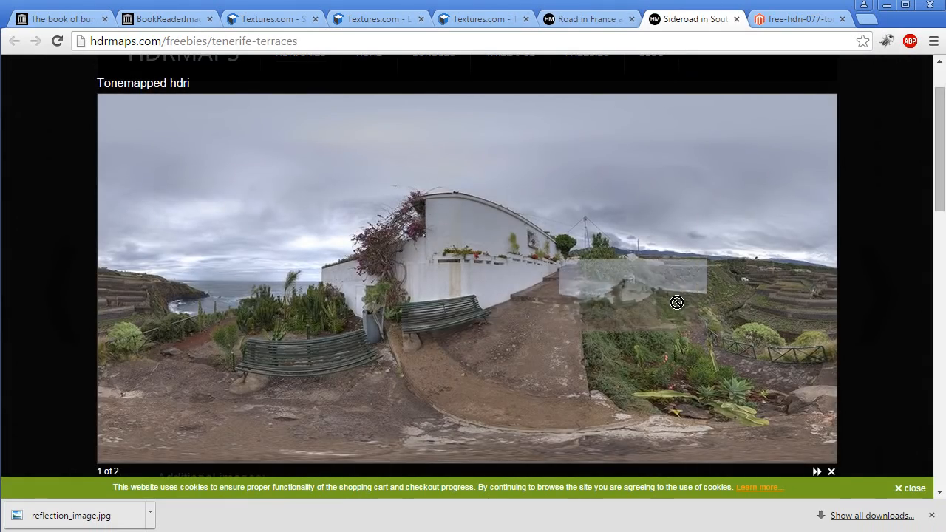
{"action": "left_click", "coordinate": [575, 20]}
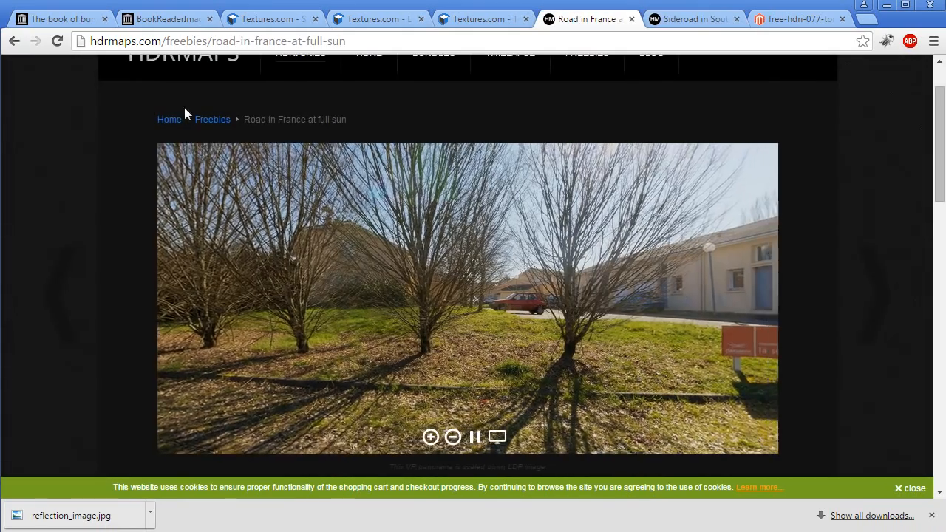
{"action": "scroll", "coordinate": [120, 103], "scroll_direction": "up", "scroll_amount": 1}
{"action": "left_click", "coordinate": [14, 41]}
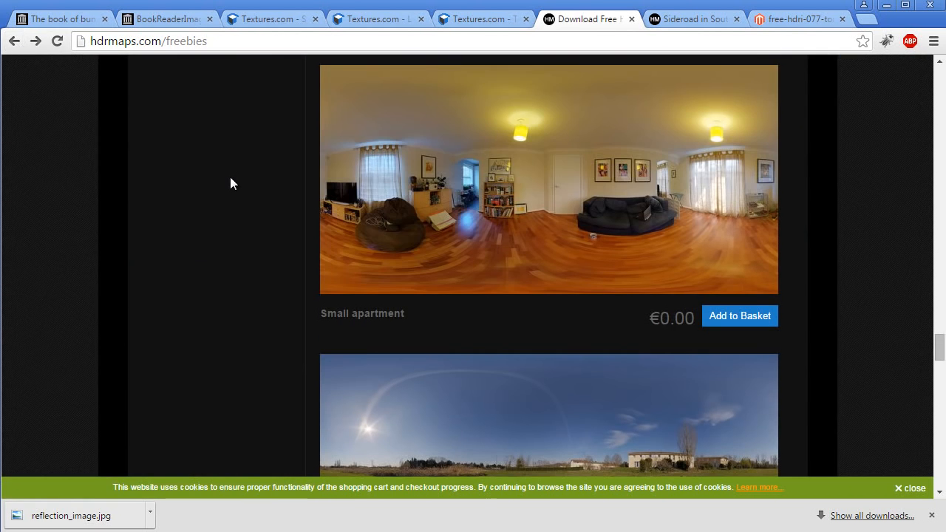
Browse the freebies list for an interior panorama and open the attic room with windows page in a new tab.
{"action": "scroll", "coordinate": [230, 183], "scroll_direction": "up", "scroll_amount": 10}
{"action": "scroll", "coordinate": [230, 179], "scroll_direction": "up", "scroll_amount": 10}
{"action": "scroll", "coordinate": [228, 182], "scroll_direction": "down", "scroll_amount": 7}
{"action": "scroll", "coordinate": [226, 183], "scroll_direction": "down", "scroll_amount": 12}
{"action": "scroll", "coordinate": [222, 180], "scroll_direction": "up", "scroll_amount": 12}
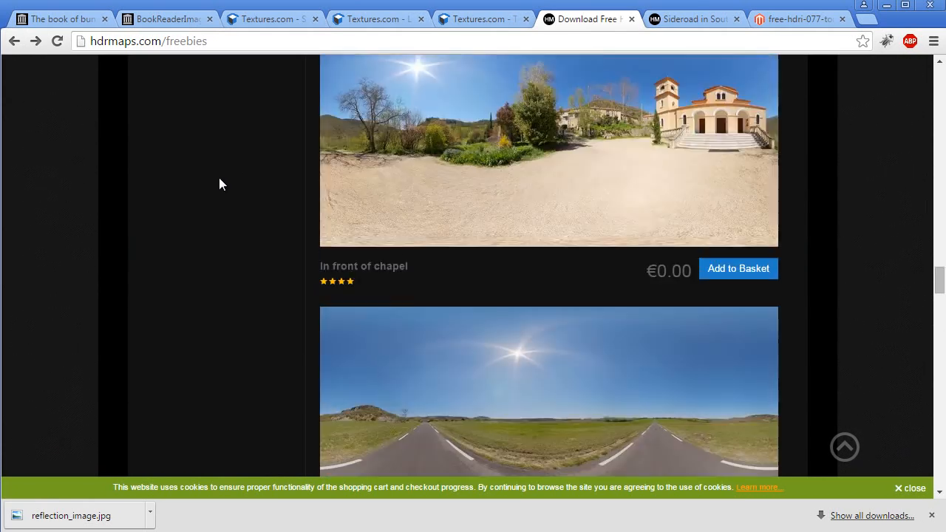
{"action": "scroll", "coordinate": [219, 177], "scroll_direction": "up", "scroll_amount": 10}
{"action": "middle_click", "coordinate": [521, 314]}
{"action": "left_click", "coordinate": [610, 21]}
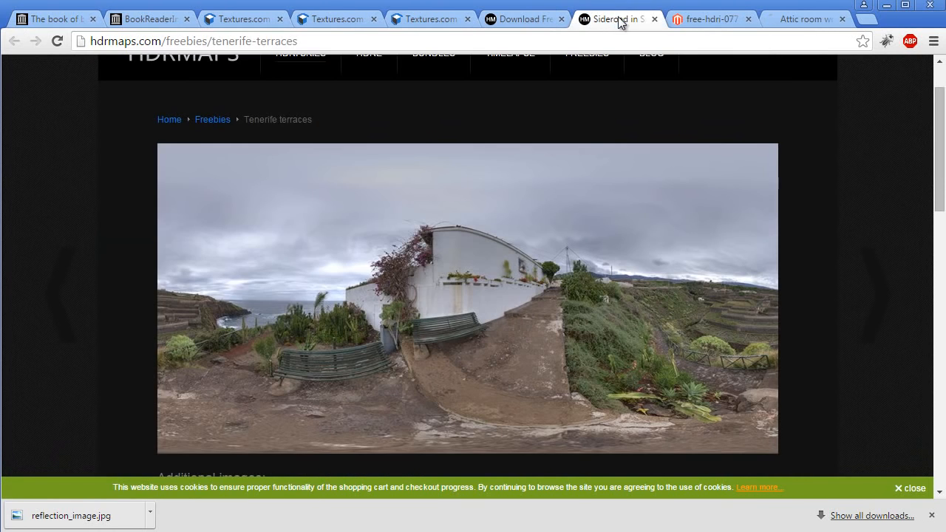
{"action": "left_click", "coordinate": [803, 22]}
{"action": "scroll", "coordinate": [835, 192], "scroll_direction": "down", "scroll_amount": 2}
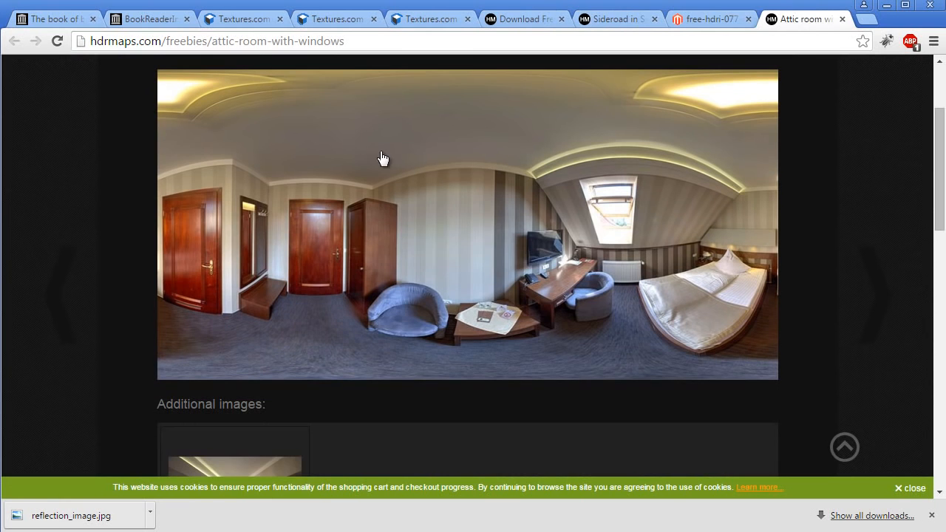
Save the attic room panorama as reflection_image_interior.jpg in the bungalow4 folder.
{"action": "right_click", "coordinate": [382, 159]}
{"action": "left_click", "coordinate": [460, 256]}
{"action": "left_click", "coordinate": [837, 168]}
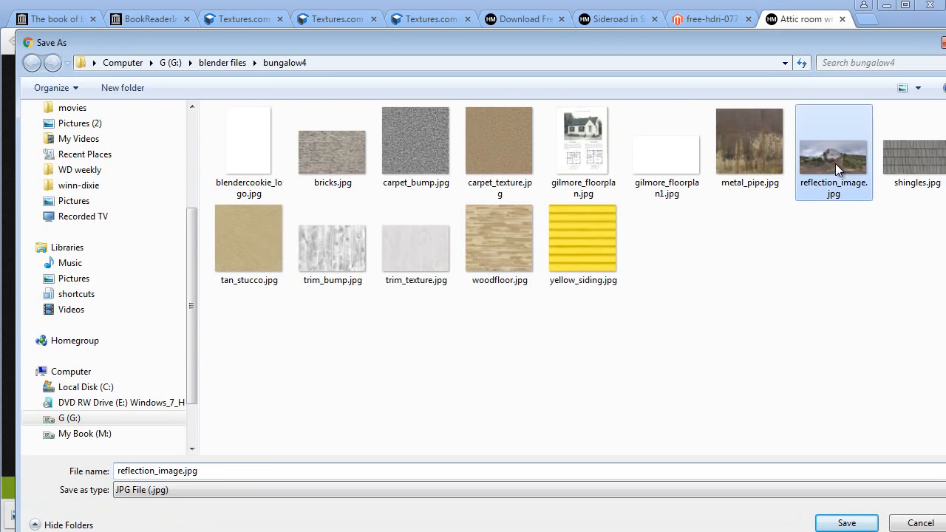
{"action": "double_click", "coordinate": [178, 470]}
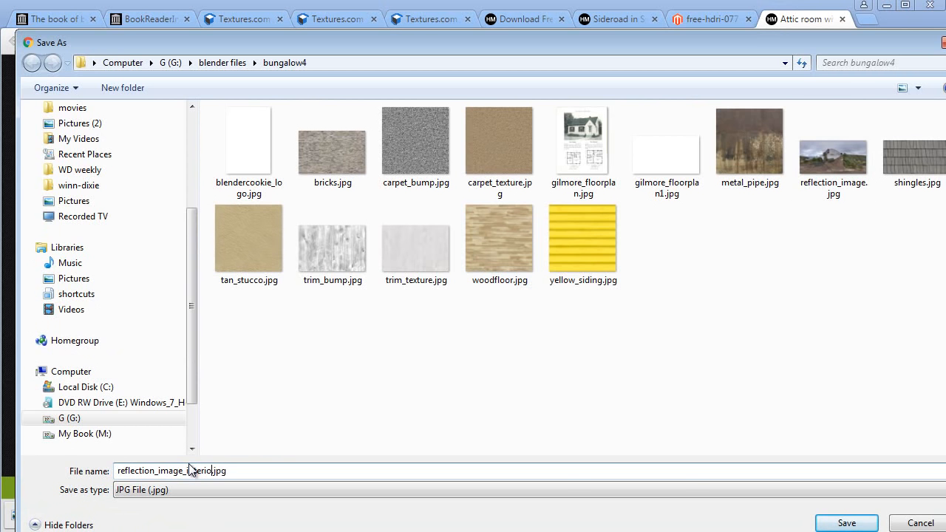
{"action": "type", "text": "r"}
{"action": "key", "text": "Return"}
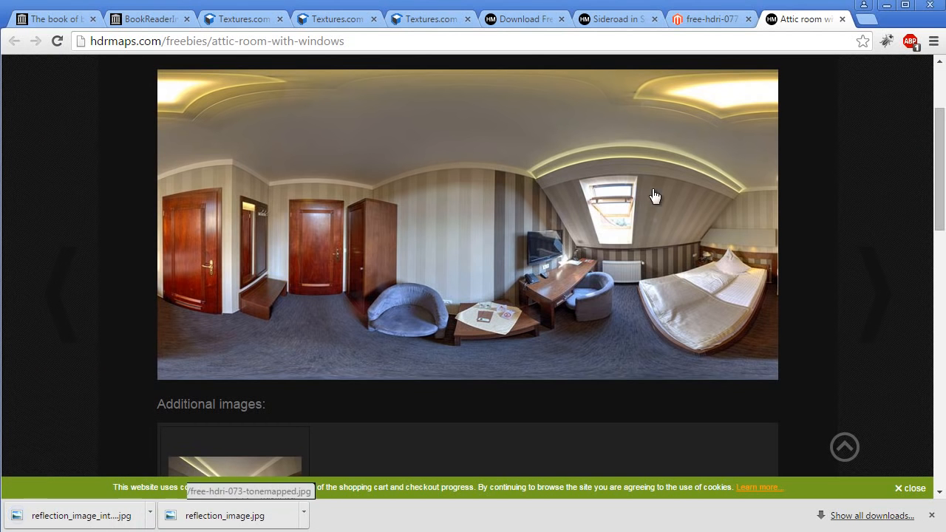
Switch to Blender and rename the door's doorknob material as doorknob_exterior.
{"action": "left_click", "coordinate": [887, 5]}
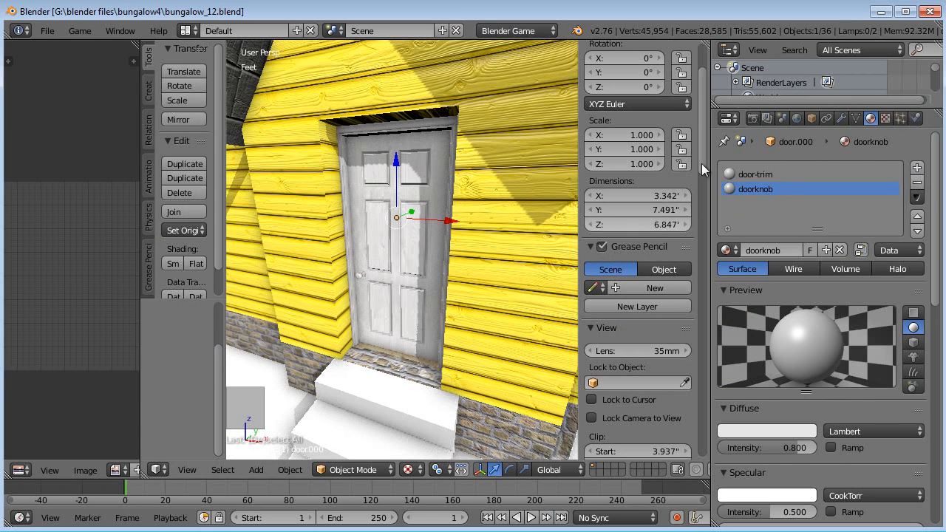
{"action": "left_click", "coordinate": [789, 252]}
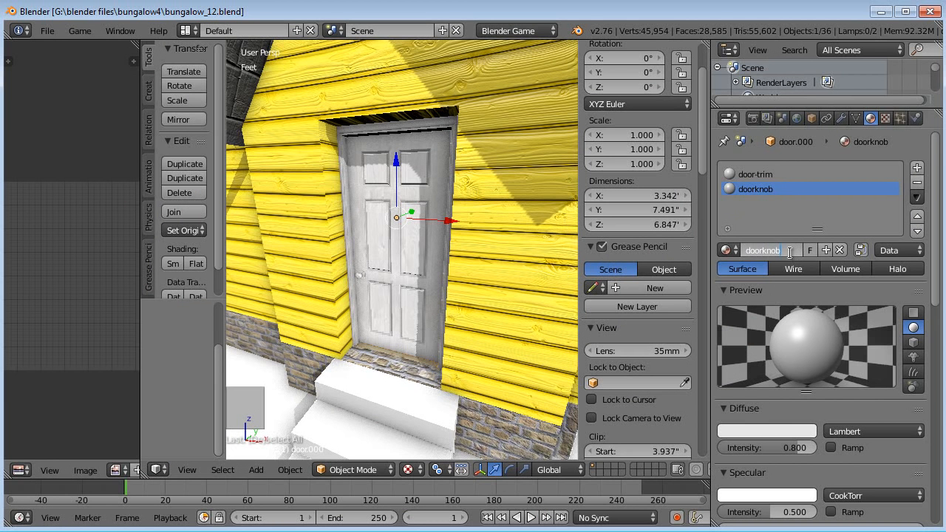
{"action": "key", "text": "Return"}
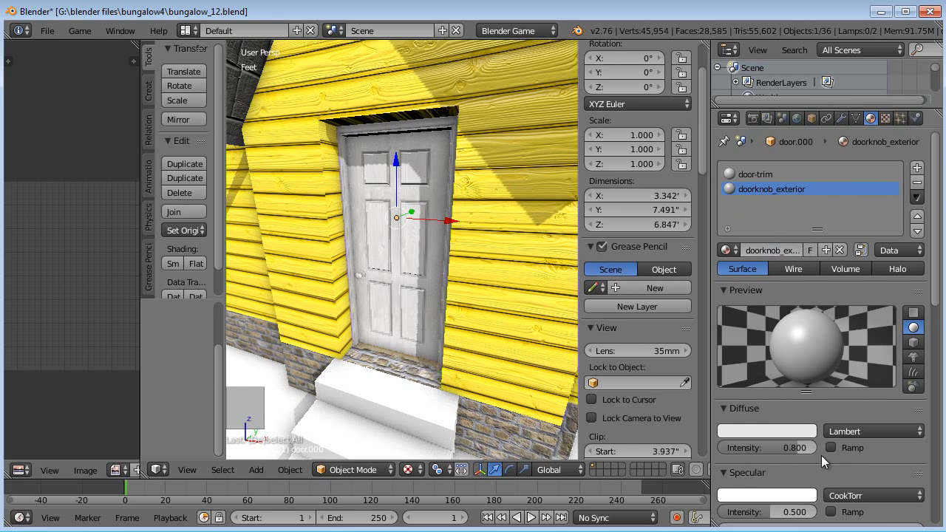
Set the doorknob_exterior material's specular shader to WardIso with an intensity of 0.3.
{"action": "scroll", "coordinate": [822, 455], "scroll_direction": "down", "scroll_amount": 1}
{"action": "left_click", "coordinate": [869, 466]}
{"action": "left_click", "coordinate": [844, 384]}
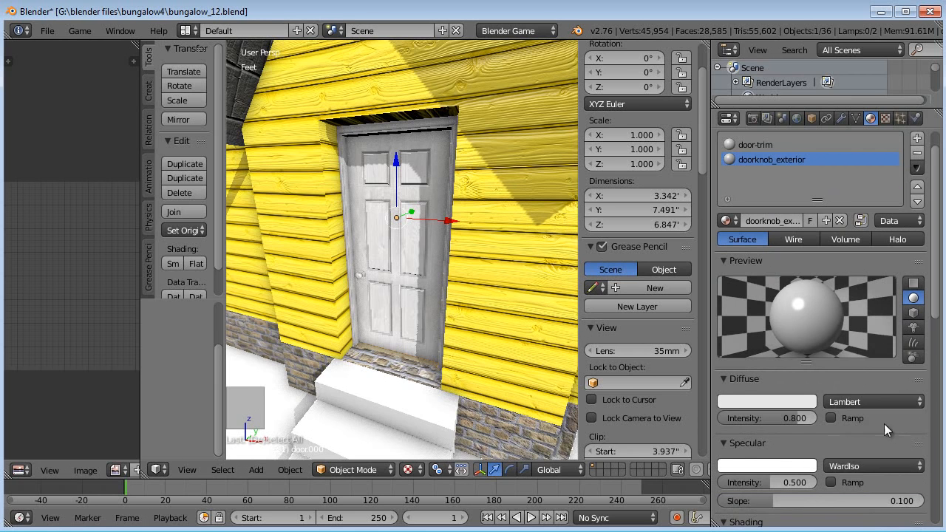
{"action": "left_click_drag", "start_coordinate": [754, 482], "coordinate": [746, 482]}
{"action": "left_click", "coordinate": [762, 480]}
{"action": "type", "text": ".3"}
{"action": "key", "text": "Return"}
Set the doorknob material's specular slope to 0.05 and show its preview on the monkey head.
{"action": "mouse_move", "coordinate": [773, 502]}
{"action": "left_mouse_down"}
{"action": "mouse_move", "coordinate": [784, 503]}
{"action": "mouse_move", "coordinate": [771, 501]}
{"action": "left_mouse_up"}
{"action": "left_click", "coordinate": [772, 501]}
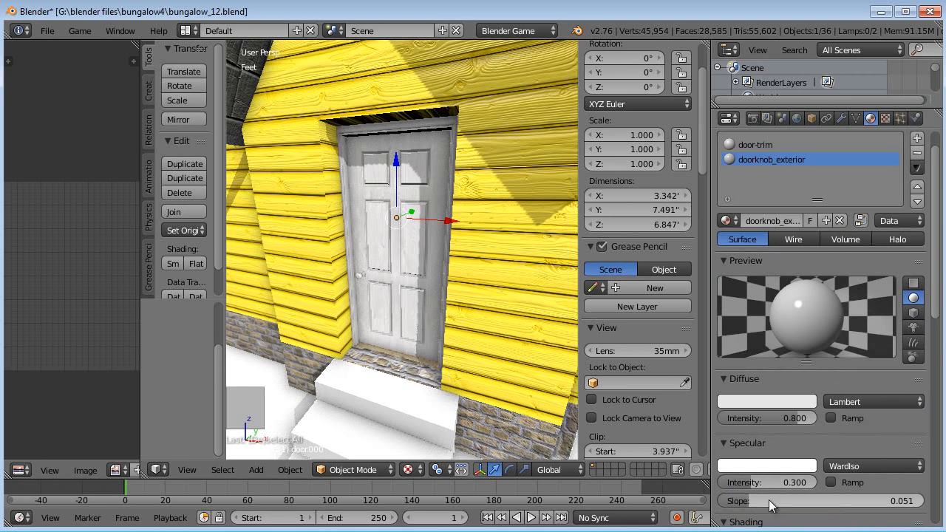
{"action": "type", "text": ".1"}
{"action": "key", "text": "Return"}
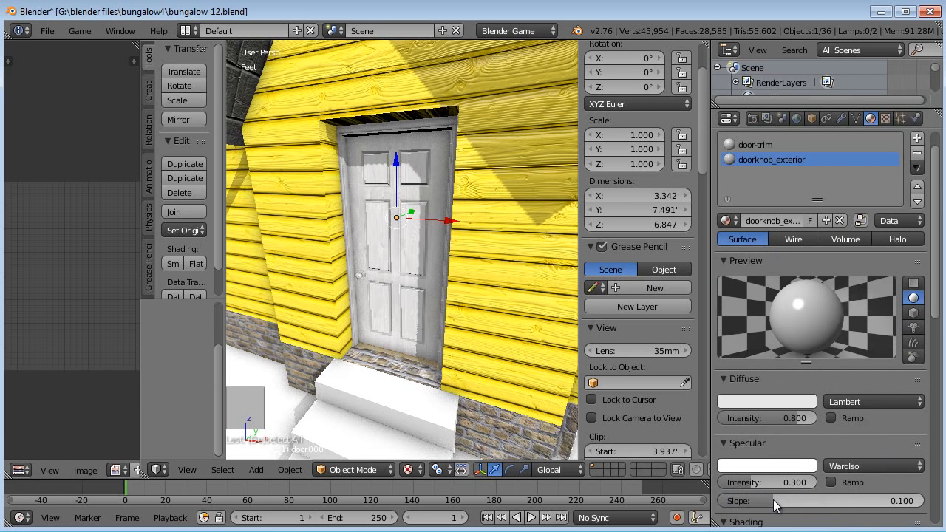
{"action": "left_click", "coordinate": [815, 500]}
{"action": "type", "text": ".05"}
{"action": "key", "text": "Return"}
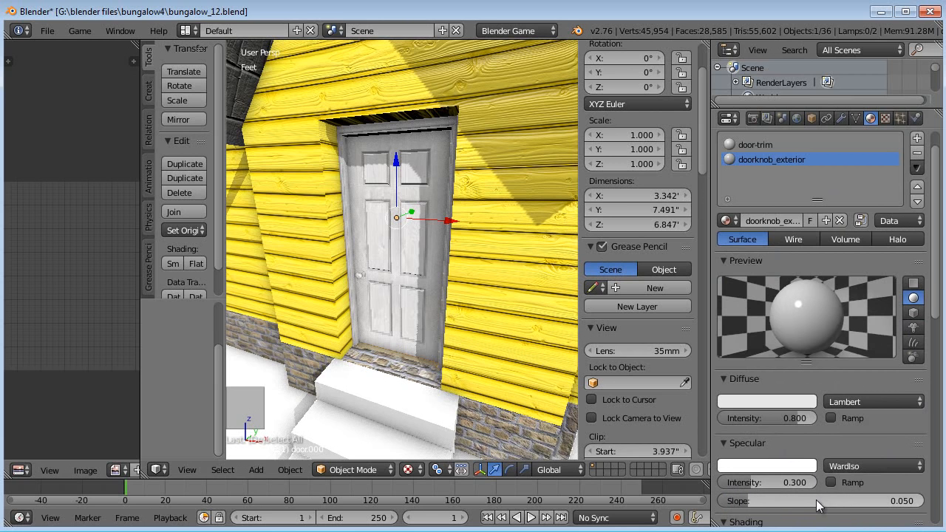
{"action": "left_click", "coordinate": [914, 328]}
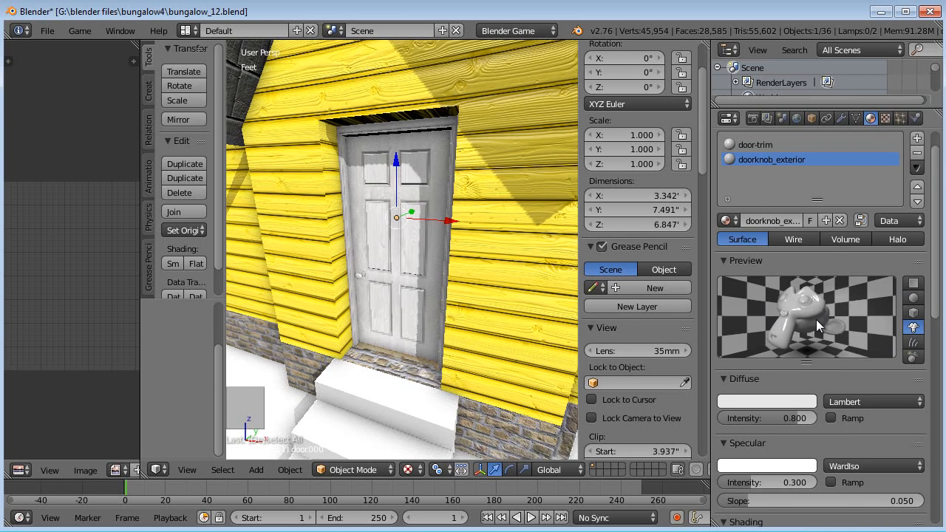
Add a new texture to the doorknob_exterior material and name it reflection_ext.
{"action": "left_click", "coordinate": [887, 118]}
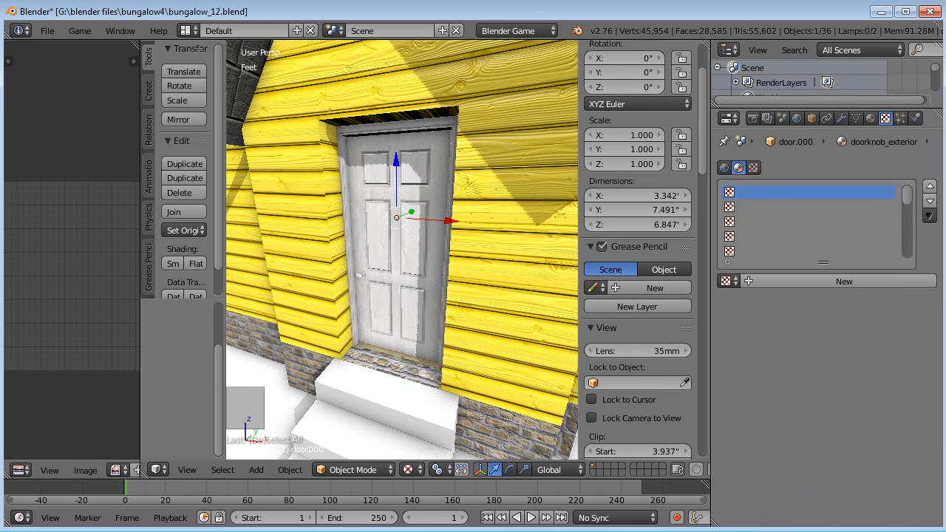
{"action": "left_click", "coordinate": [780, 280]}
{"action": "double_click", "coordinate": [806, 282]}
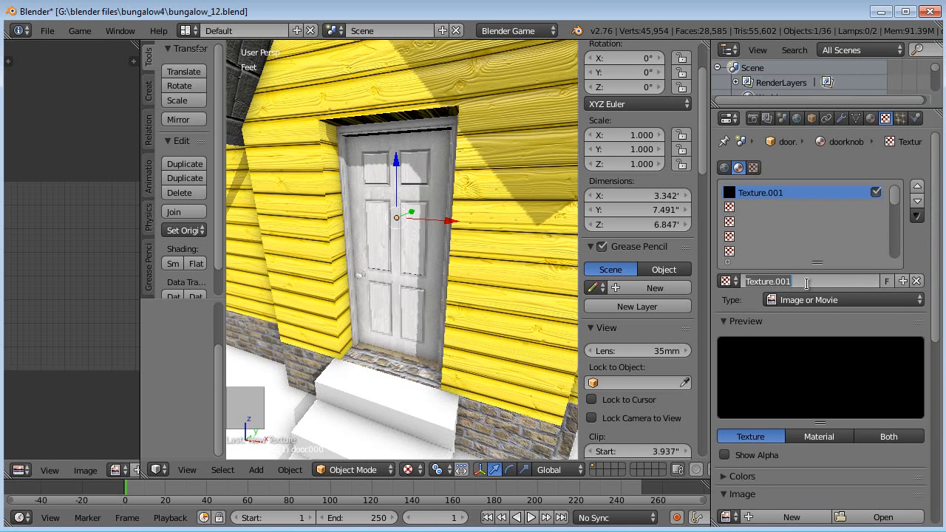
{"action": "type", "text": "reflection"}
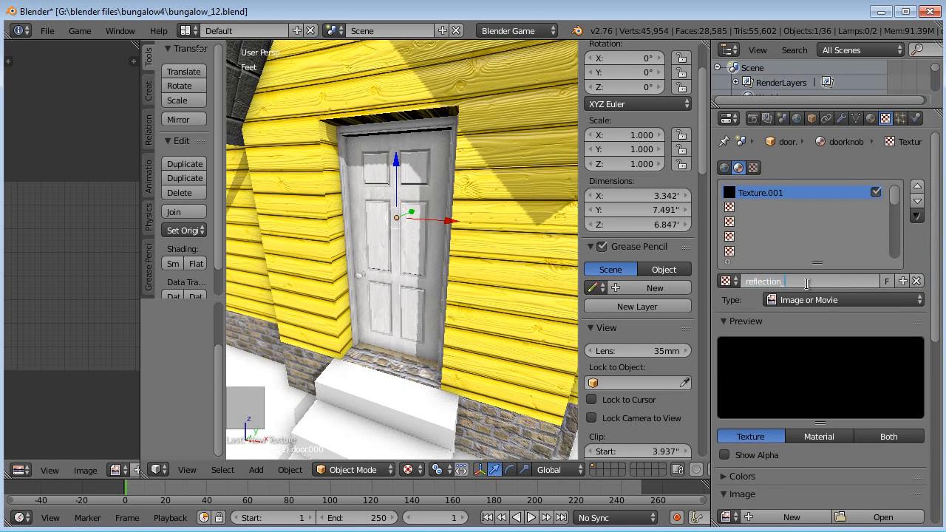
{"action": "type", "text": "_ext"}
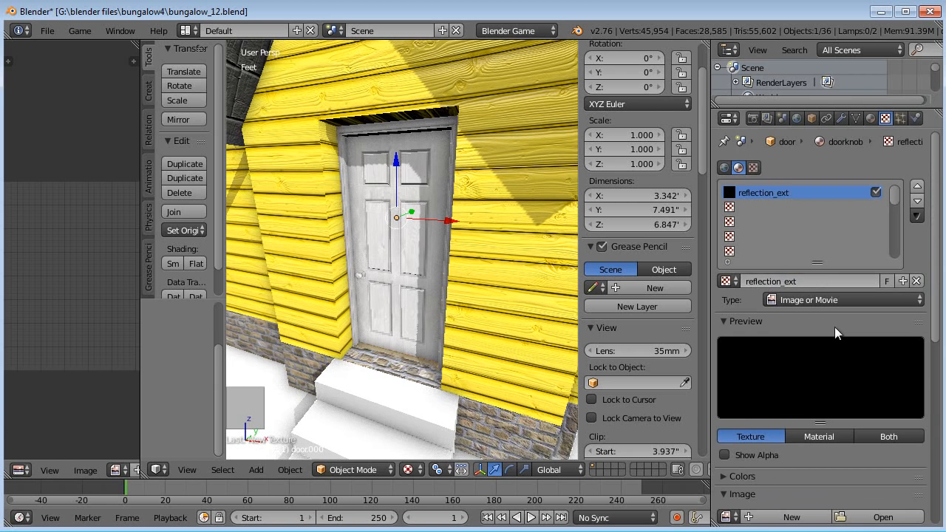
{"action": "key", "text": "Return"}
Load reflection_image.jpg from the bungalow4 folder as the reflection_ext texture's image.
{"action": "scroll", "coordinate": [832, 325], "scroll_direction": "down", "scroll_amount": 2}
{"action": "left_click", "coordinate": [865, 458]}
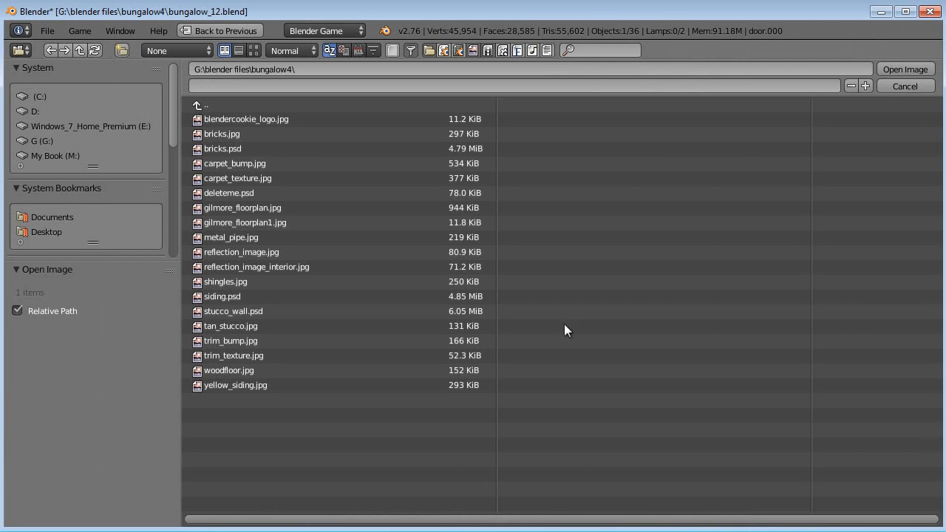
{"action": "left_click", "coordinate": [244, 252]}
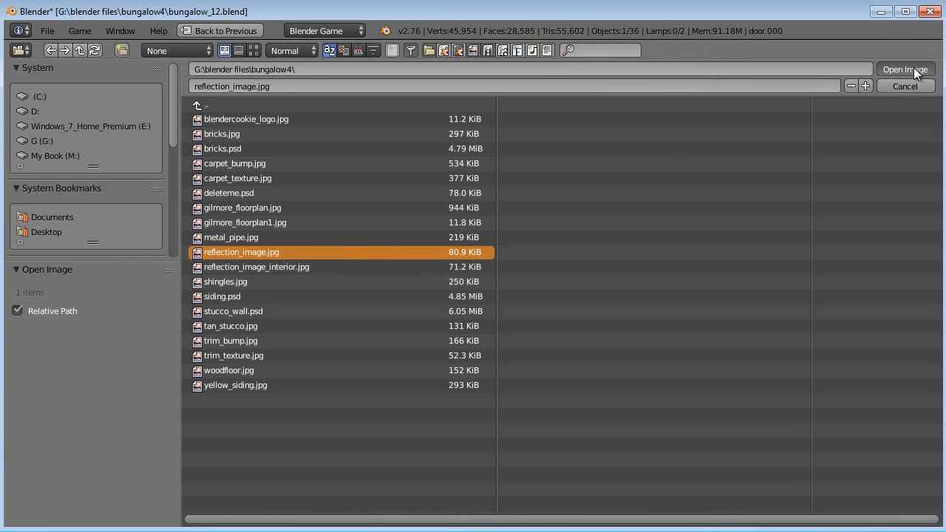
{"action": "left_click", "coordinate": [905, 69]}
Set the reflection_ext texture's mapping coordinates to Reflection and switch its preview to the material.
{"action": "scroll", "coordinate": [791, 294], "scroll_direction": "down", "scroll_amount": 3}
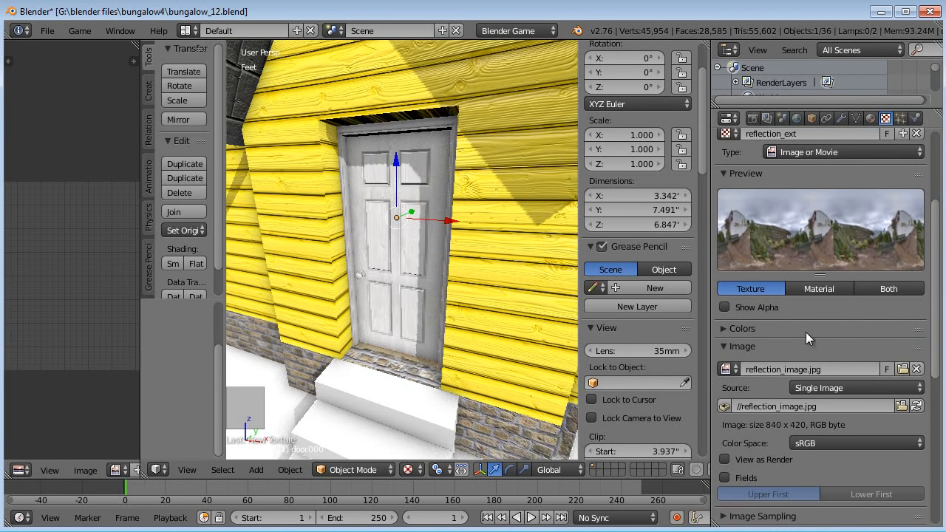
{"action": "left_click", "coordinate": [744, 349]}
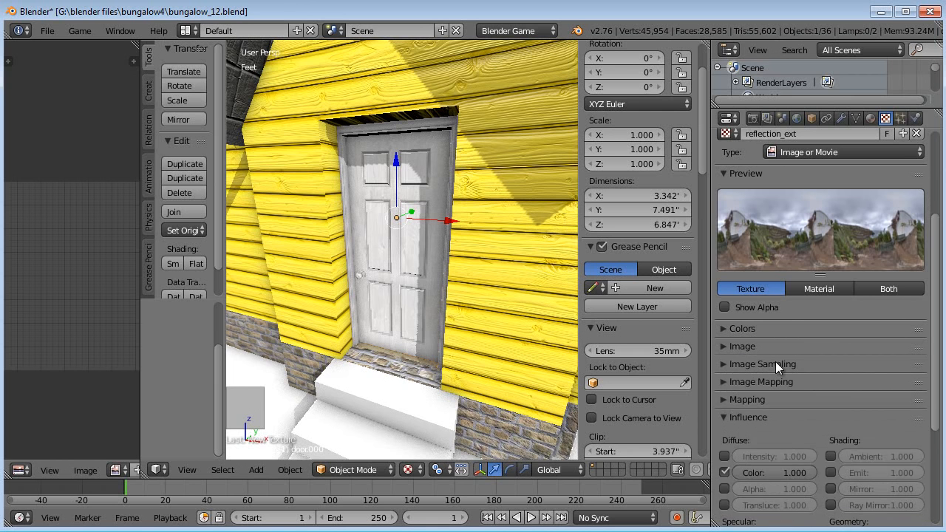
{"action": "left_click", "coordinate": [752, 383]}
{"action": "left_click", "coordinate": [765, 383]}
{"action": "left_click", "coordinate": [765, 400]}
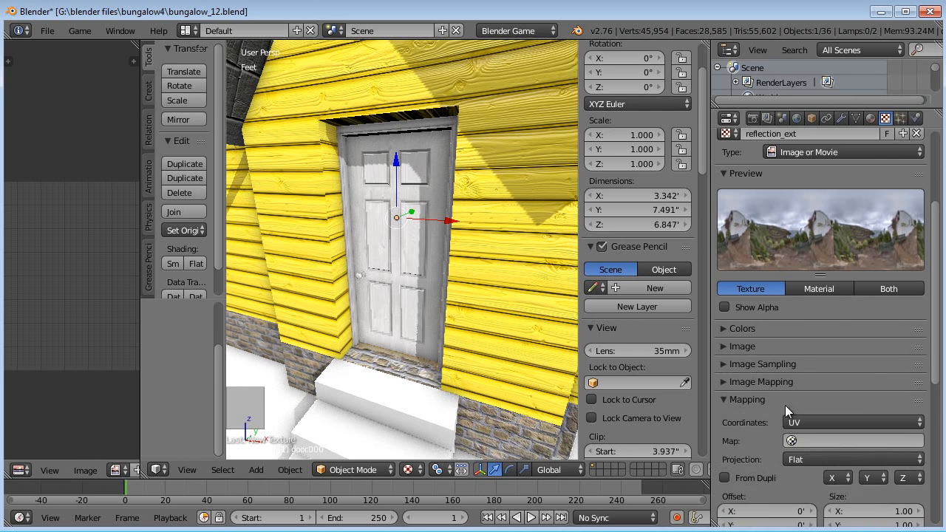
{"action": "left_click", "coordinate": [816, 419]}
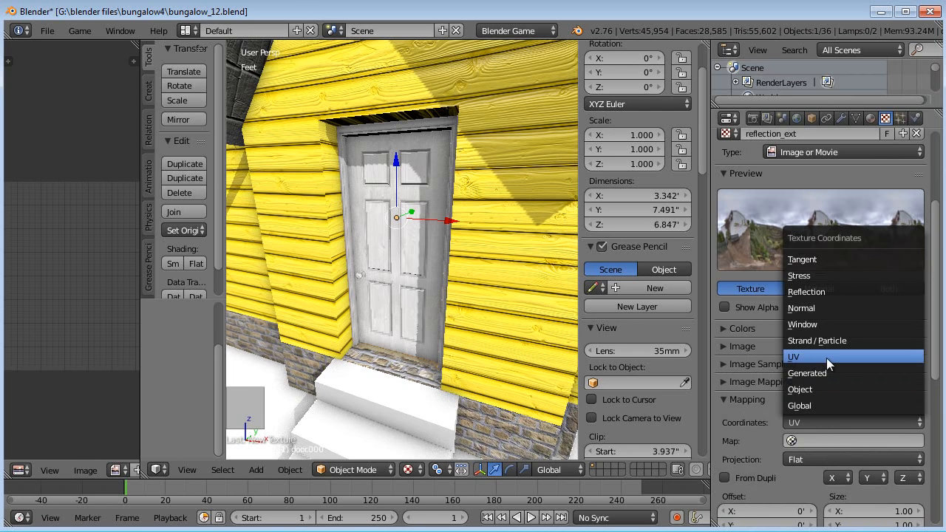
{"action": "left_click", "coordinate": [814, 292]}
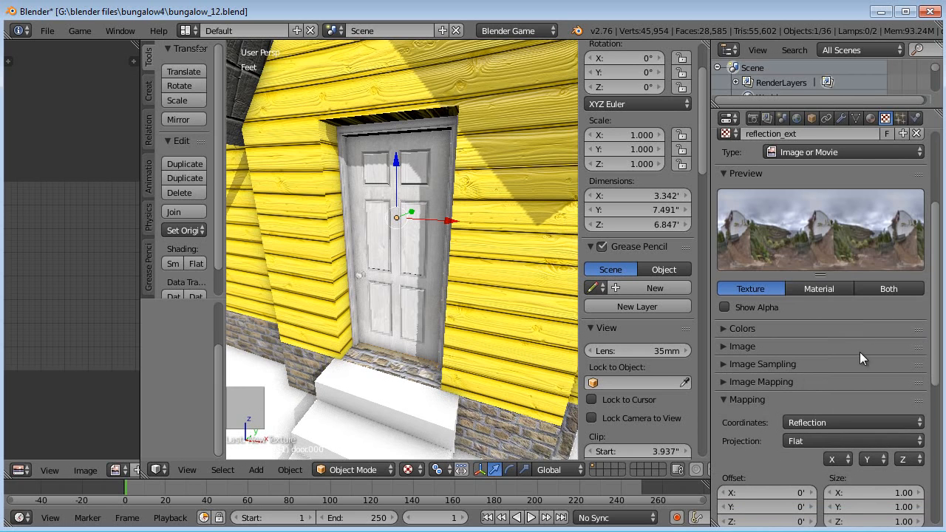
{"action": "left_click", "coordinate": [819, 289]}
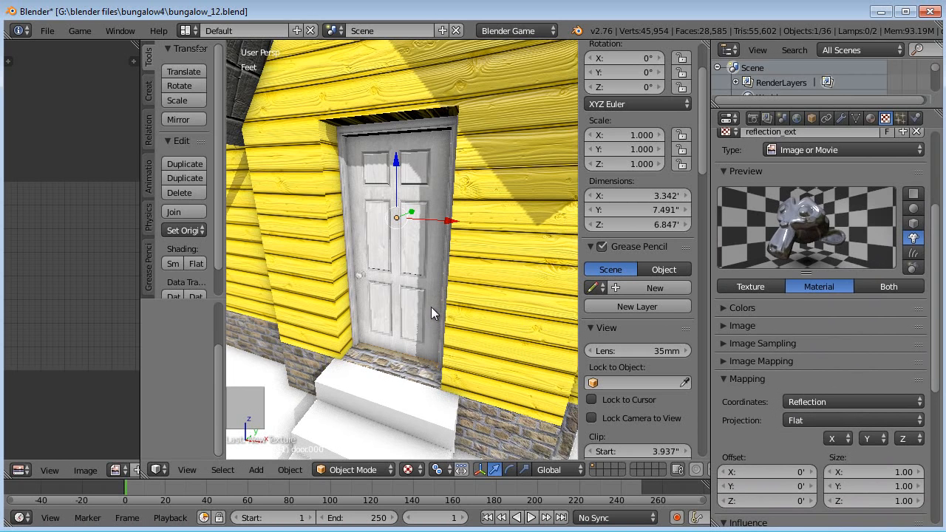
Assign the doorknob_exterior material to the doorknob's selected faces in Edit Mode and return to Object Mode.
{"action": "scroll", "coordinate": [392, 320], "scroll_direction": "up", "scroll_amount": 3}
{"action": "scroll", "coordinate": [383, 317], "scroll_direction": "down", "scroll_amount": 1}
{"action": "middle_click_drag", "start_coordinate": [394, 306], "coordinate": [412, 293], "text": "shift"}
{"action": "key", "text": "Tab"}
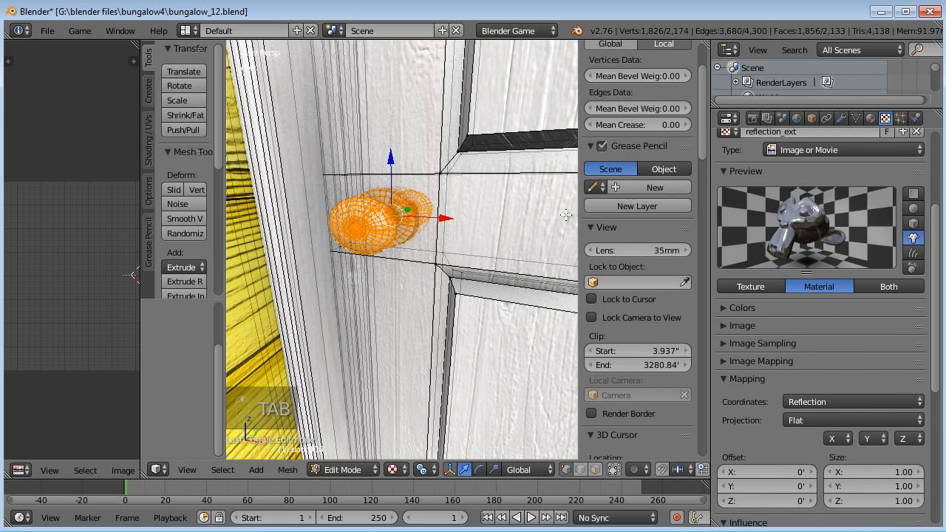
{"action": "left_click", "coordinate": [870, 118]}
{"action": "scroll", "coordinate": [817, 171], "scroll_direction": "up", "scroll_amount": 1}
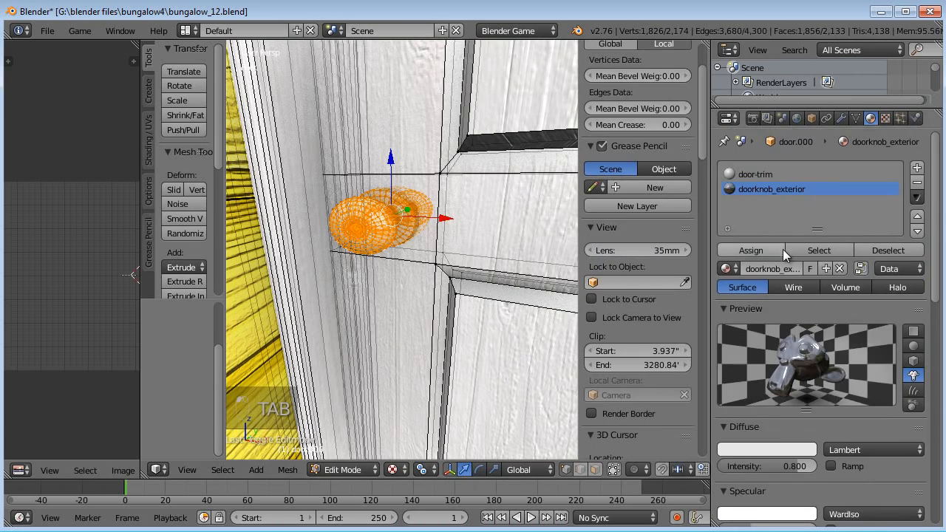
{"action": "left_click", "coordinate": [749, 250]}
{"action": "key", "text": "Tab"}
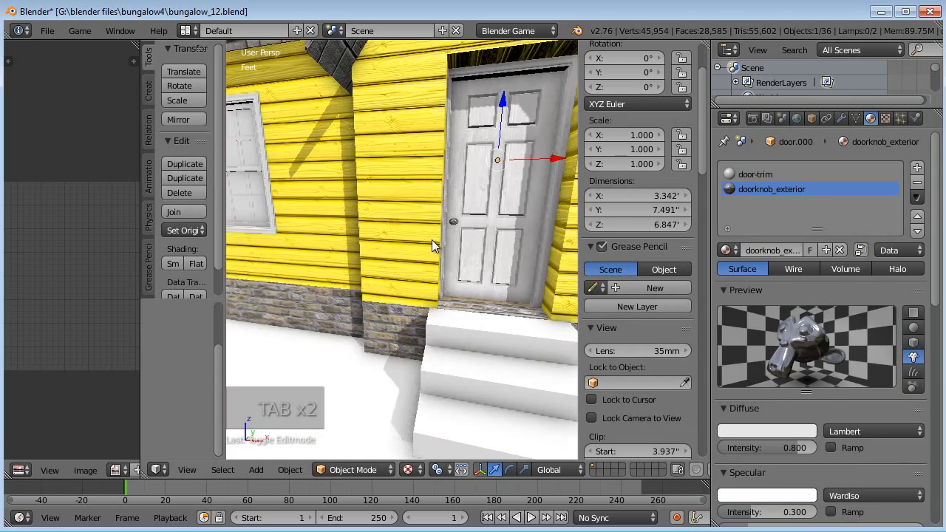
Examine the reflective doorknob close up and from farther back in front of the porch steps.
{"action": "key", "text": "KP_Decimal"}
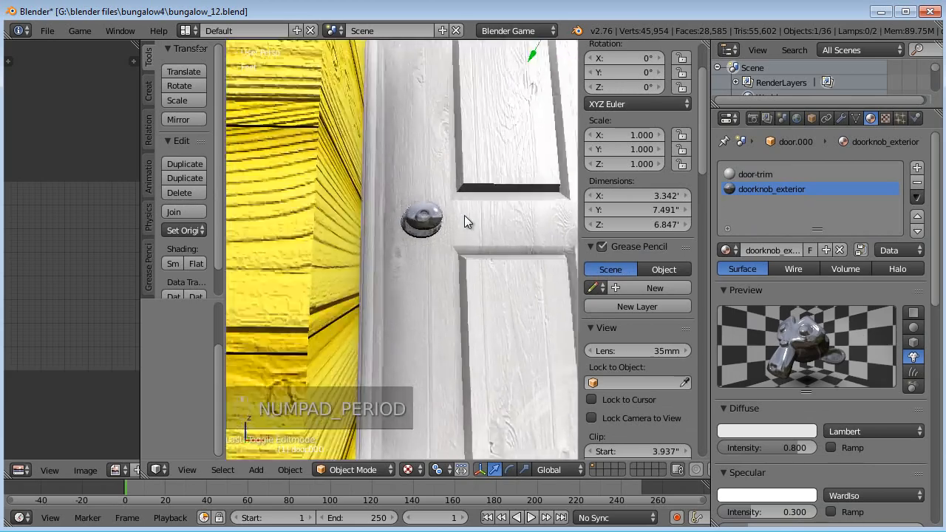
{"action": "middle_click_drag", "start_coordinate": [469, 235], "coordinate": [466, 205]}
{"action": "scroll", "coordinate": [458, 229], "scroll_direction": "up", "scroll_amount": 3}
{"action": "scroll", "coordinate": [464, 220], "scroll_direction": "down", "scroll_amount": 3}
{"action": "scroll", "coordinate": [466, 205], "scroll_direction": "down", "scroll_amount": 10}
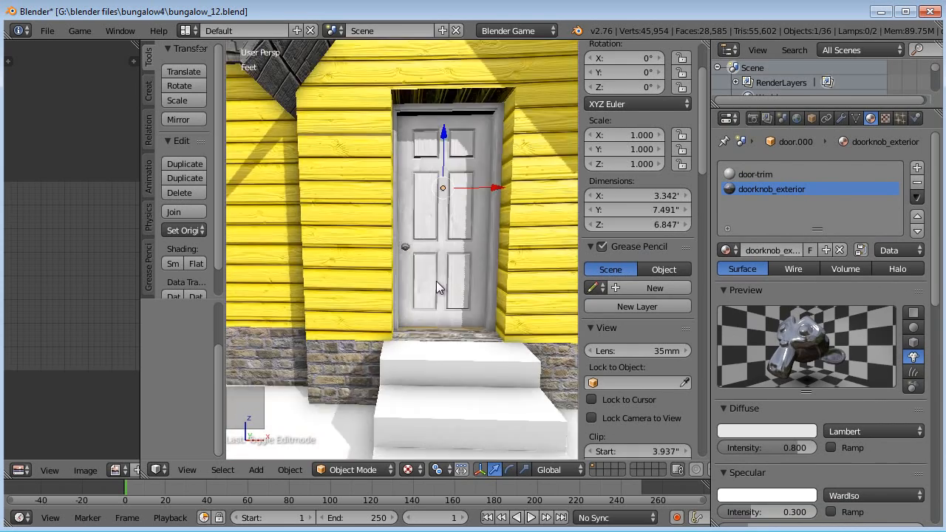
{"action": "middle_click_drag", "start_coordinate": [433, 298], "coordinate": [447, 311]}
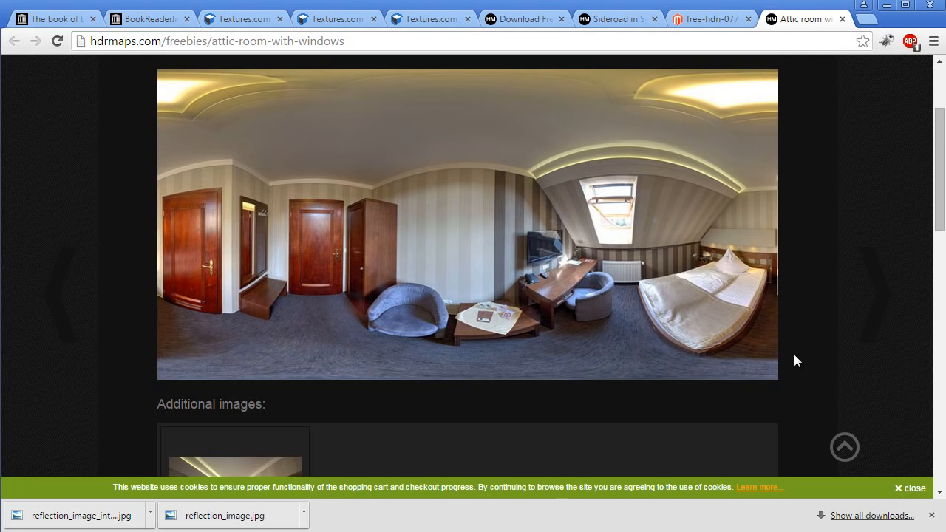
Switch to the browser, open the shopping basket containing the free Attic room with windows HDRI, and proceed to checkout.
{"action": "scroll", "coordinate": [798, 369], "scroll_direction": "down", "scroll_amount": 6}
{"action": "scroll", "coordinate": [799, 380], "scroll_direction": "up", "scroll_amount": 1}
{"action": "left_click", "coordinate": [722, 297]}
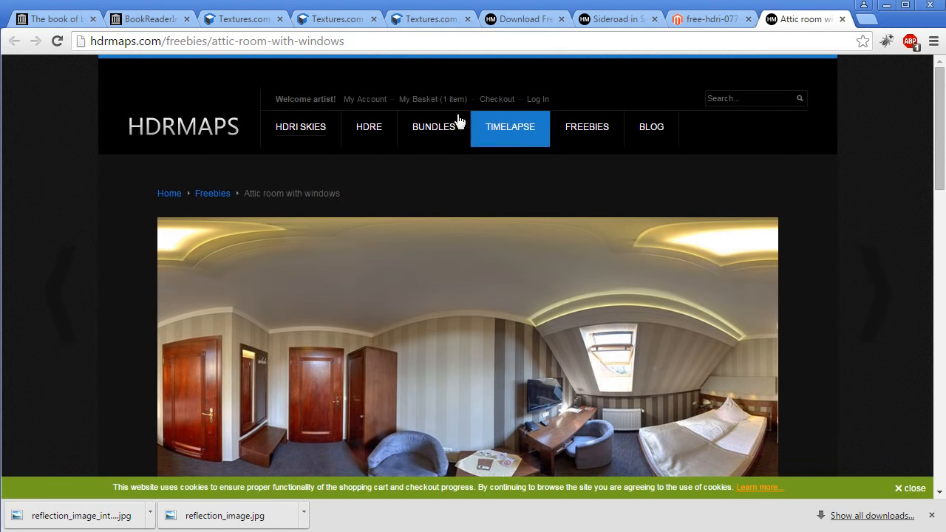
{"action": "left_click", "coordinate": [424, 99]}
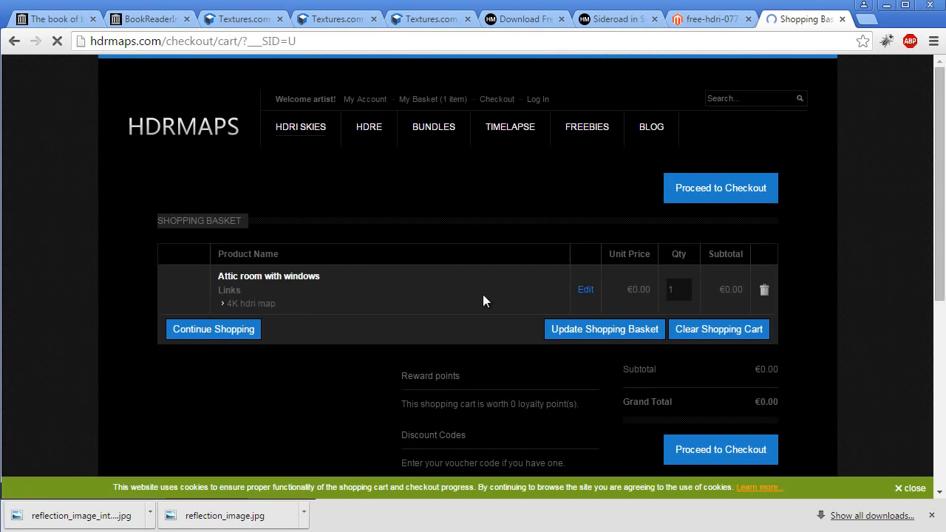
{"action": "scroll", "coordinate": [412, 305], "scroll_direction": "down", "scroll_amount": 5}
{"action": "scroll", "coordinate": [412, 302], "scroll_direction": "up", "scroll_amount": 5}
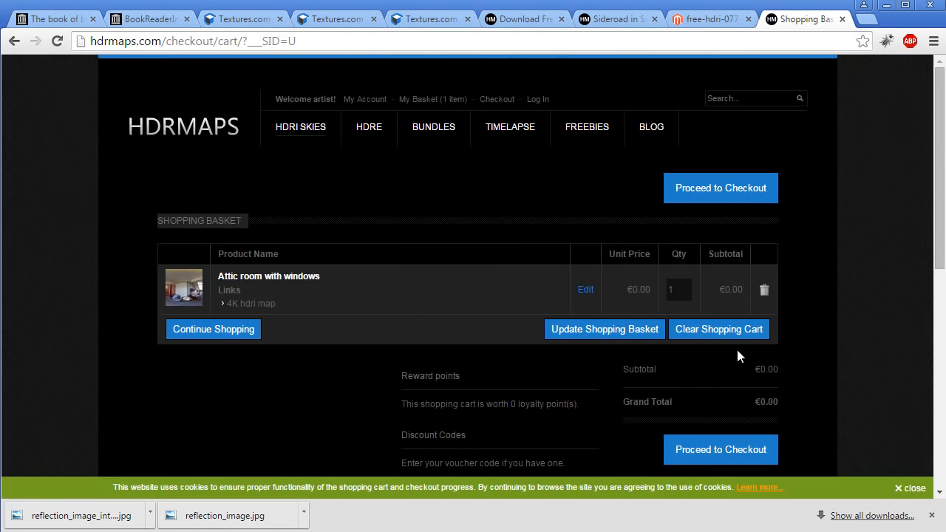
{"action": "left_click", "coordinate": [703, 450]}
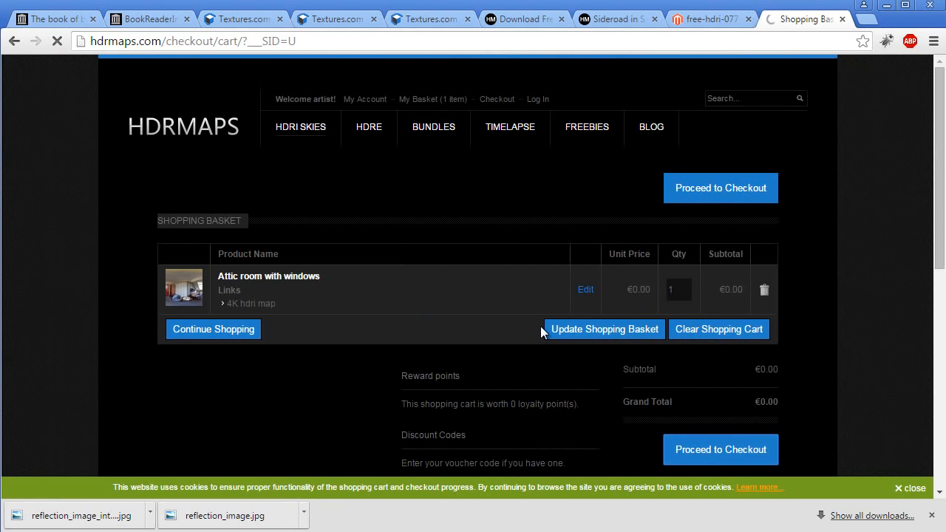
Look over the one-page checkout form and its instructions, and view the free-hdri-077 tonemapped outdoor panorama.
{"action": "scroll", "coordinate": [433, 296], "scroll_direction": "down", "scroll_amount": 3}
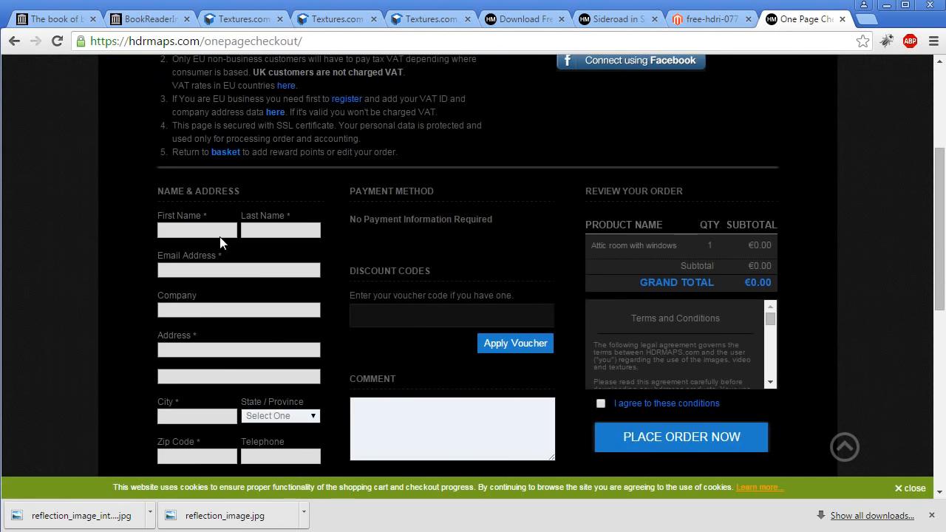
{"action": "scroll", "coordinate": [368, 387], "scroll_direction": "down", "scroll_amount": 2}
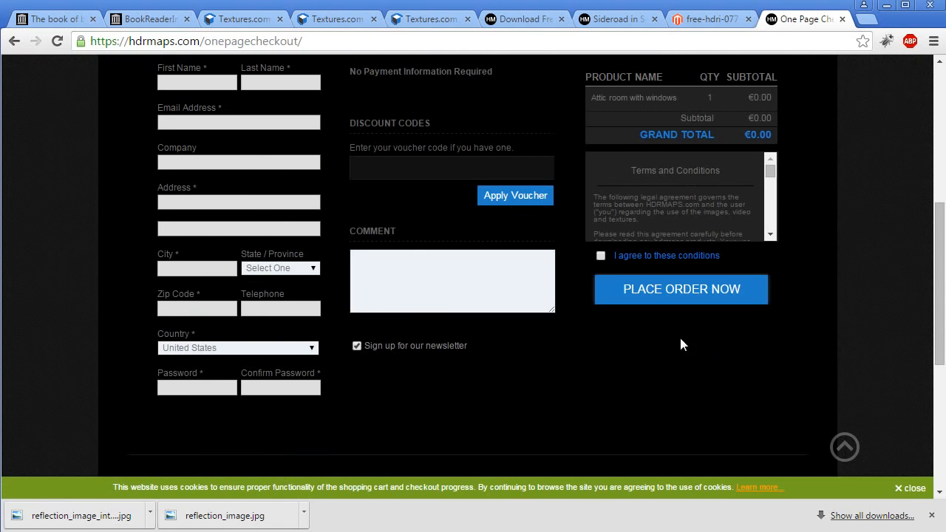
{"action": "scroll", "coordinate": [680, 332], "scroll_direction": "up", "scroll_amount": 2}
{"action": "scroll", "coordinate": [786, 307], "scroll_direction": "up", "scroll_amount": 2}
{"action": "scroll", "coordinate": [786, 307], "scroll_direction": "up", "scroll_amount": 1}
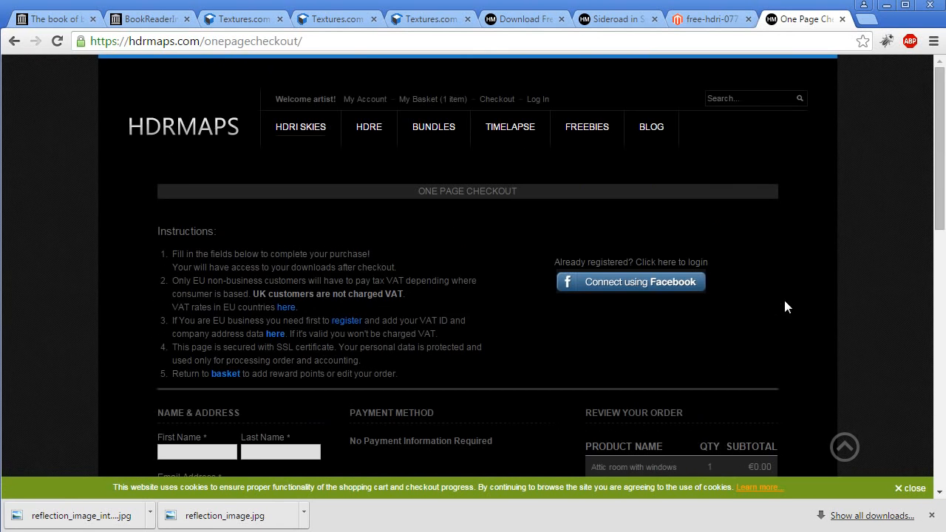
{"action": "left_click", "coordinate": [706, 20]}
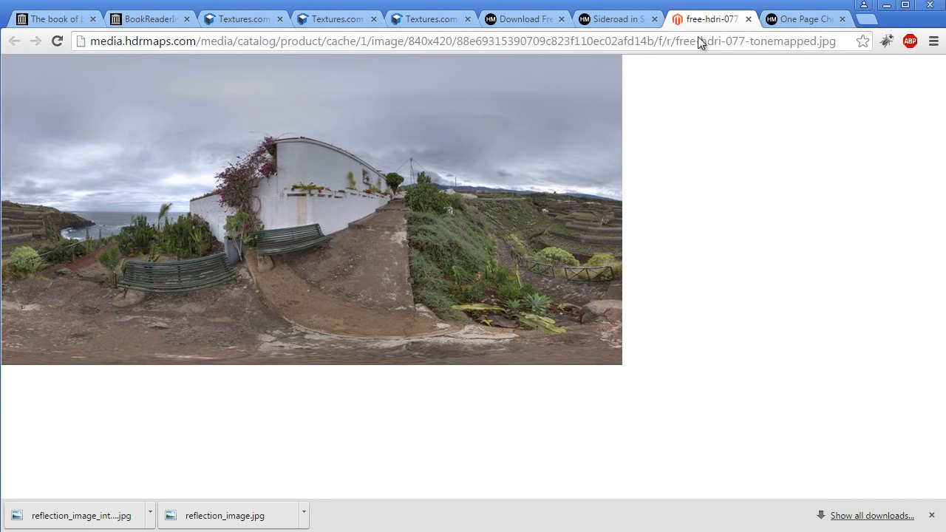
Return to Blender and change the doorknob_exterior material's diffuse colour to an orange-brown.
{"action": "left_click", "coordinate": [888, 6]}
{"action": "scroll", "coordinate": [467, 218], "scroll_direction": "up", "scroll_amount": 4}
{"action": "scroll", "coordinate": [446, 228], "scroll_direction": "up", "scroll_amount": 9}
{"action": "mouse_move", "coordinate": [444, 217]}
{"action": "middle_mouse_down"}
{"action": "mouse_move", "coordinate": [435, 225]}
{"action": "mouse_move", "coordinate": [449, 221]}
{"action": "middle_mouse_up"}
{"action": "scroll", "coordinate": [434, 225], "scroll_direction": "down", "scroll_amount": 2}
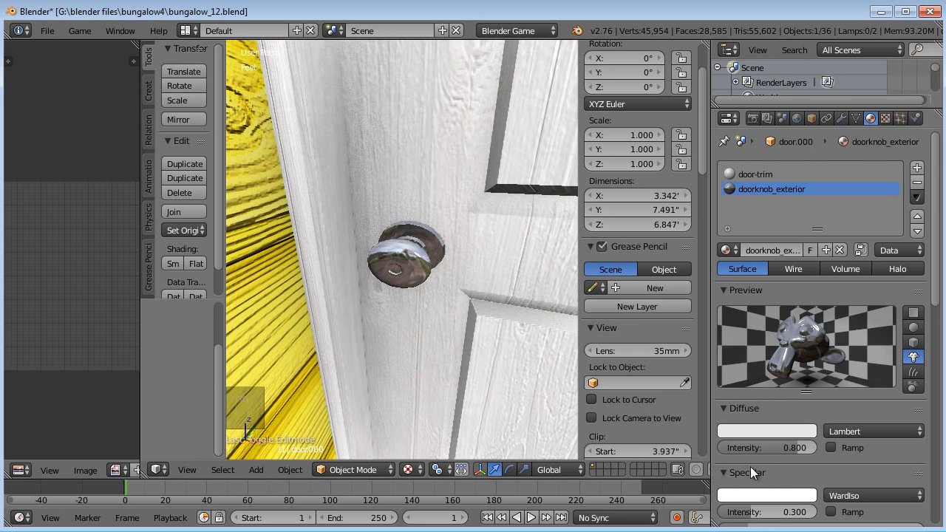
{"action": "left_click", "coordinate": [751, 429]}
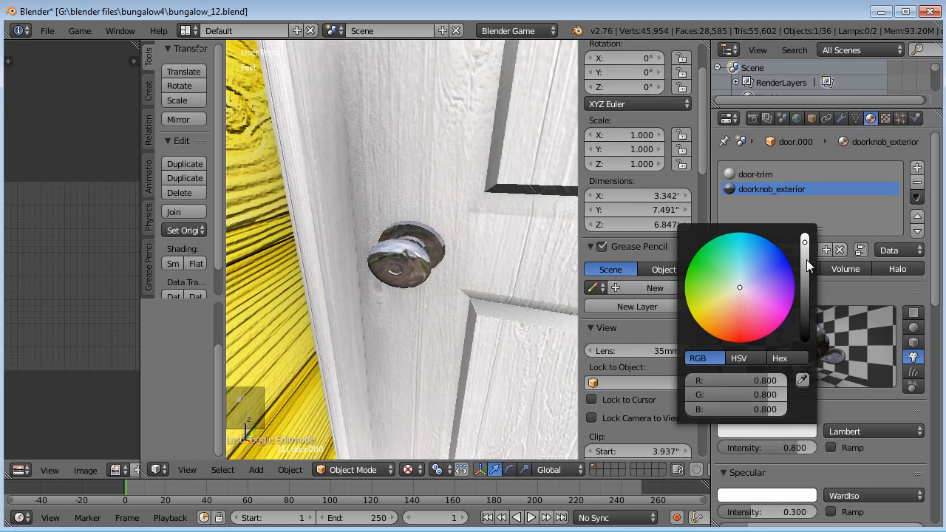
{"action": "left_click_drag", "start_coordinate": [808, 256], "coordinate": [805, 267]}
{"action": "left_click_drag", "start_coordinate": [733, 304], "coordinate": [726, 315]}
{"action": "left_click_drag", "start_coordinate": [806, 271], "coordinate": [807, 278]}
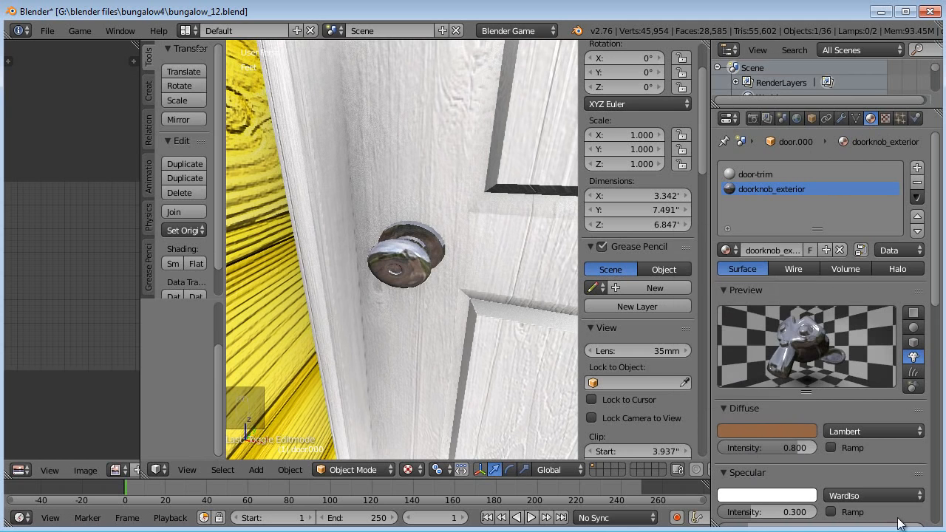
Set the reflection texture's diffuse Color influence to 0.25.
{"action": "left_click", "coordinate": [886, 118]}
{"action": "scroll", "coordinate": [787, 440], "scroll_direction": "down", "scroll_amount": 3}
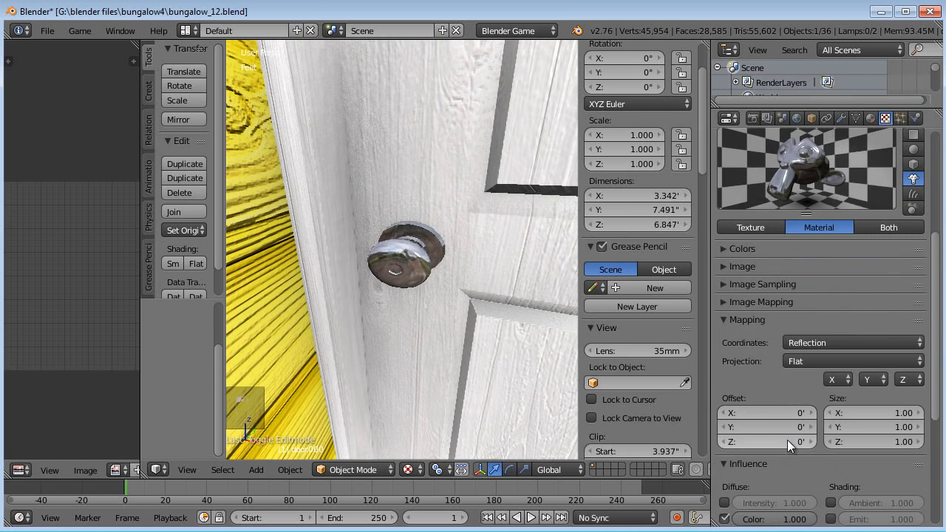
{"action": "left_click", "coordinate": [731, 319]}
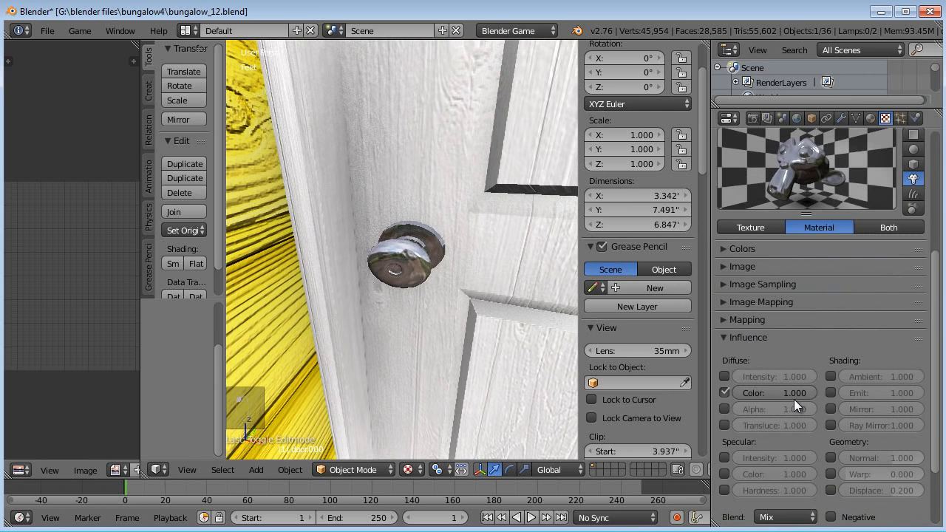
{"action": "left_click_drag", "start_coordinate": [760, 389], "coordinate": [748, 389]}
{"action": "left_click", "coordinate": [776, 390]}
{"action": "type", "text": ".25"}
{"action": "key", "text": "Return"}
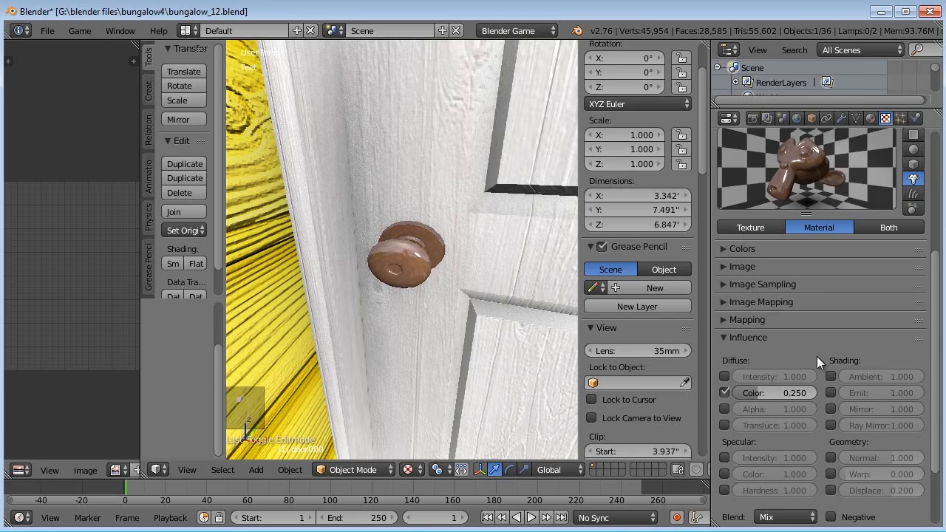
Change the reflection texture's blend type to Color, checking the knob from several angles.
{"action": "middle_click_drag", "start_coordinate": [517, 289], "coordinate": [594, 320]}
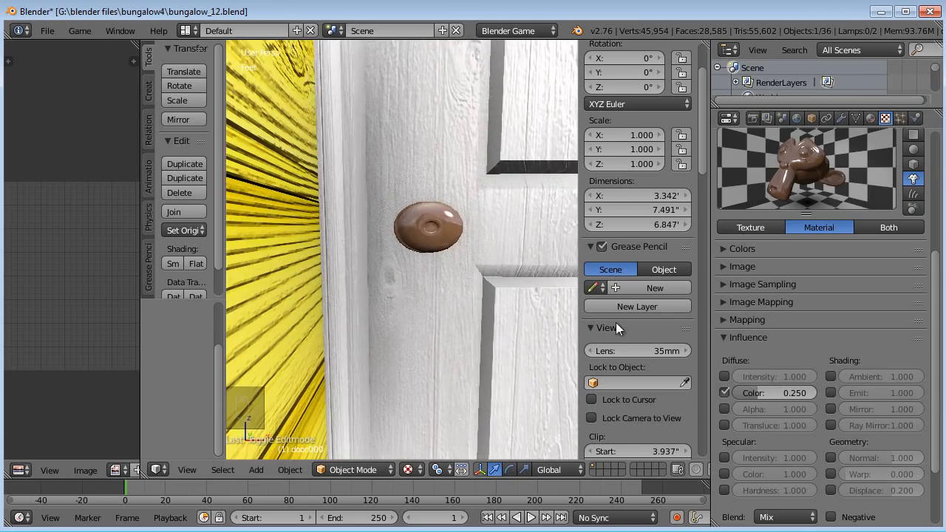
{"action": "middle_click_drag", "start_coordinate": [669, 347], "coordinate": [473, 347]}
{"action": "scroll", "coordinate": [762, 421], "scroll_direction": "down", "scroll_amount": 2}
{"action": "left_click", "coordinate": [783, 456]}
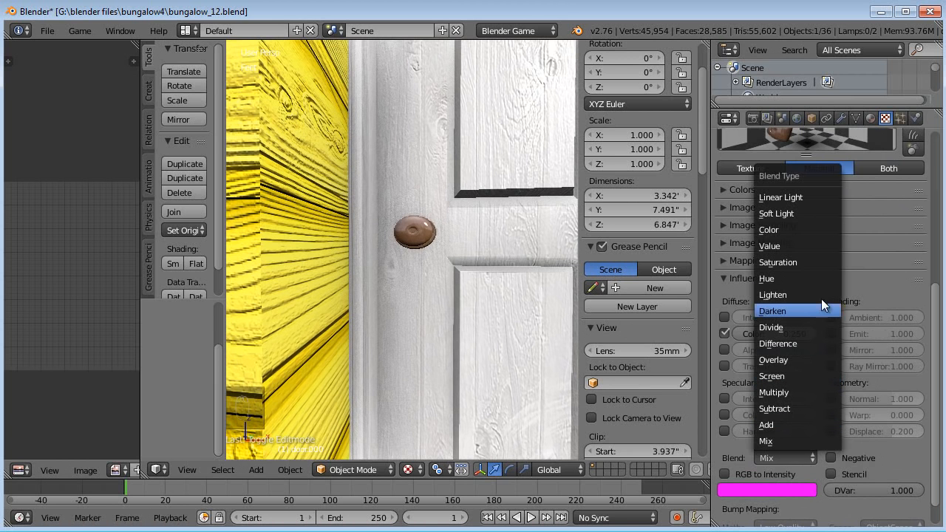
{"action": "left_click", "coordinate": [794, 233]}
{"action": "middle_click_drag", "start_coordinate": [555, 241], "coordinate": [503, 239]}
{"action": "scroll", "coordinate": [466, 268], "scroll_direction": "up", "scroll_amount": 5}
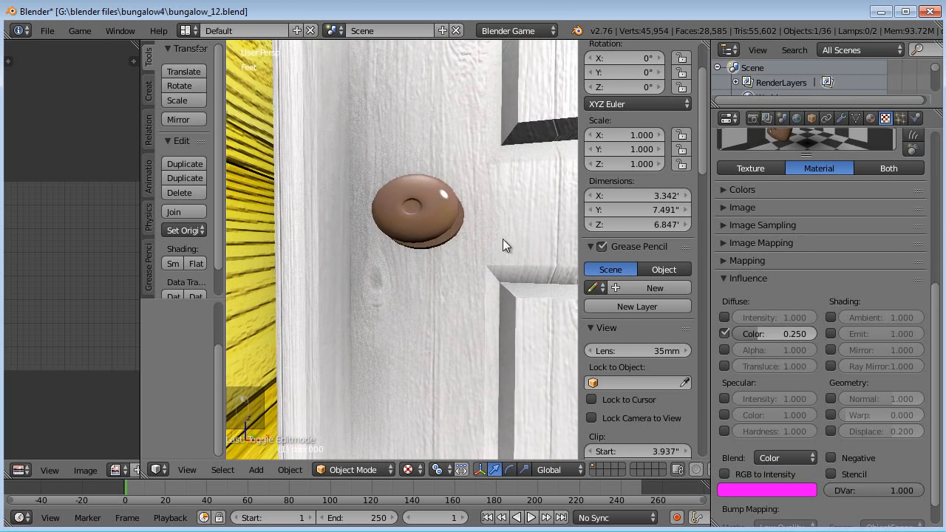
Adjust the doorknob_exterior material's diffuse colour to a muted greyish tan and check it on the front door.
{"action": "left_click", "coordinate": [870, 118]}
{"action": "left_click", "coordinate": [772, 434]}
{"action": "left_click_drag", "start_coordinate": [776, 295], "coordinate": [733, 297]}
{"action": "middle_click_drag", "start_coordinate": [547, 273], "coordinate": [462, 313]}
{"action": "scroll", "coordinate": [483, 264], "scroll_direction": "down", "scroll_amount": 5}
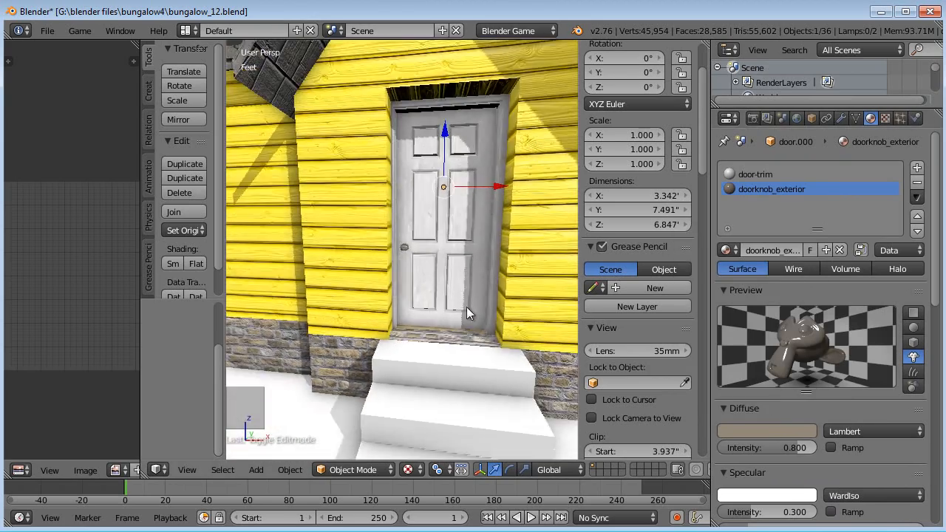
Clear the selection and select the four interior doors together in wireframe display.
{"action": "key", "text": "a"}
{"action": "mouse_move", "coordinate": [507, 272]}
{"action": "middle_mouse_down"}
{"action": "mouse_move", "coordinate": [455, 298]}
{"action": "mouse_move", "coordinate": [312, 309]}
{"action": "mouse_move", "coordinate": [401, 283]}
{"action": "mouse_move", "coordinate": [276, 263]}
{"action": "mouse_move", "coordinate": [409, 272]}
{"action": "mouse_move", "coordinate": [344, 296]}
{"action": "mouse_move", "coordinate": [486, 302]}
{"action": "mouse_move", "coordinate": [567, 281]}
{"action": "mouse_move", "coordinate": [258, 262]}
{"action": "mouse_move", "coordinate": [461, 254]}
{"action": "mouse_move", "coordinate": [532, 304]}
{"action": "mouse_move", "coordinate": [486, 303]}
{"action": "mouse_move", "coordinate": [468, 262]}
{"action": "mouse_move", "coordinate": [445, 282]}
{"action": "mouse_move", "coordinate": [443, 246]}
{"action": "mouse_move", "coordinate": [437, 283]}
{"action": "mouse_move", "coordinate": [464, 274]}
{"action": "mouse_move", "coordinate": [426, 224]}
{"action": "mouse_move", "coordinate": [397, 236]}
{"action": "mouse_move", "coordinate": [456, 233]}
{"action": "mouse_move", "coordinate": [402, 255]}
{"action": "mouse_move", "coordinate": [399, 280]}
{"action": "mouse_move", "coordinate": [507, 318]}
{"action": "mouse_move", "coordinate": [454, 369]}
{"action": "middle_mouse_up"}
{"action": "scroll", "coordinate": [449, 279], "scroll_direction": "up", "scroll_amount": 3}
{"action": "right_click", "coordinate": [461, 282]}
{"action": "right_click", "coordinate": [425, 223]}
{"action": "key", "text": "z"}
{"action": "right_click", "coordinate": [451, 238], "text": "shift"}
{"action": "right_click", "coordinate": [375, 290], "text": "shift"}
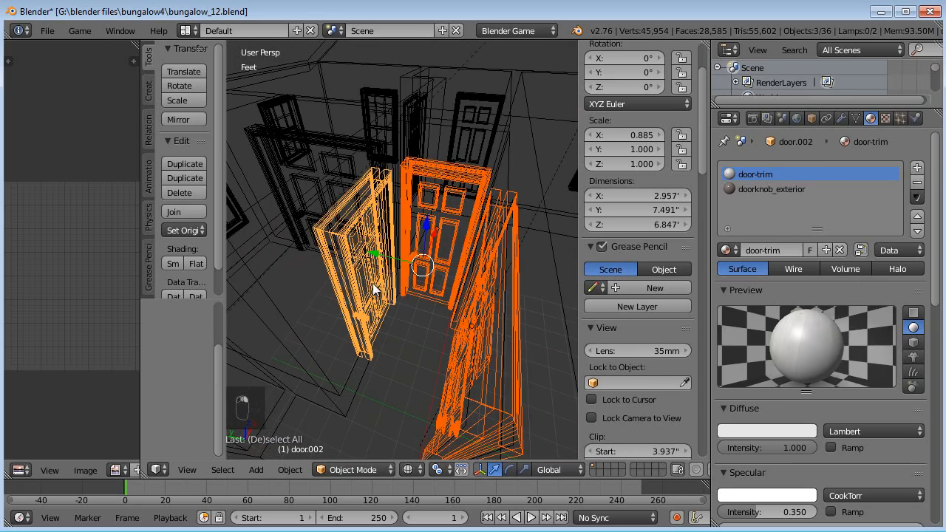
{"action": "right_click", "coordinate": [314, 178], "text": "shift"}
{"action": "middle_click_drag", "start_coordinate": [314, 177], "coordinate": [547, 310]}
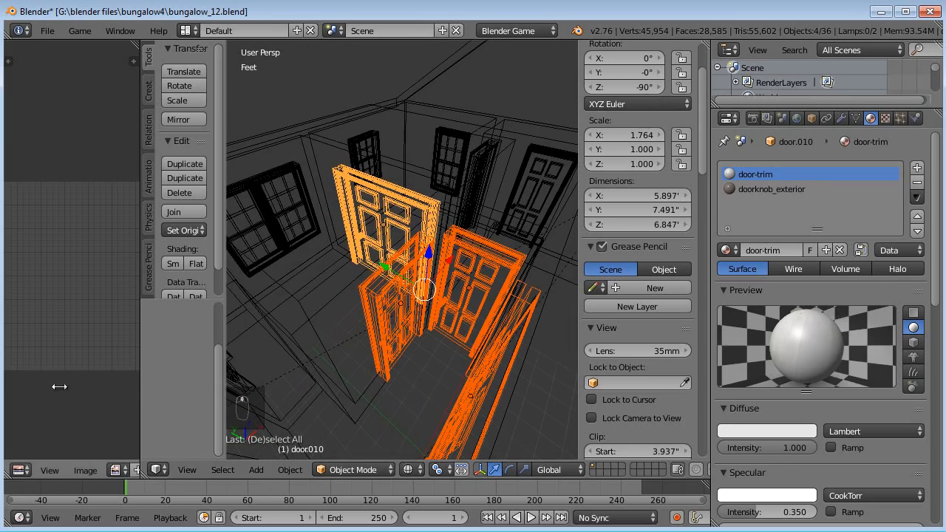
Make the four selected interior doors single-user so each has its own mesh data.
{"action": "left_click", "coordinate": [290, 470]}
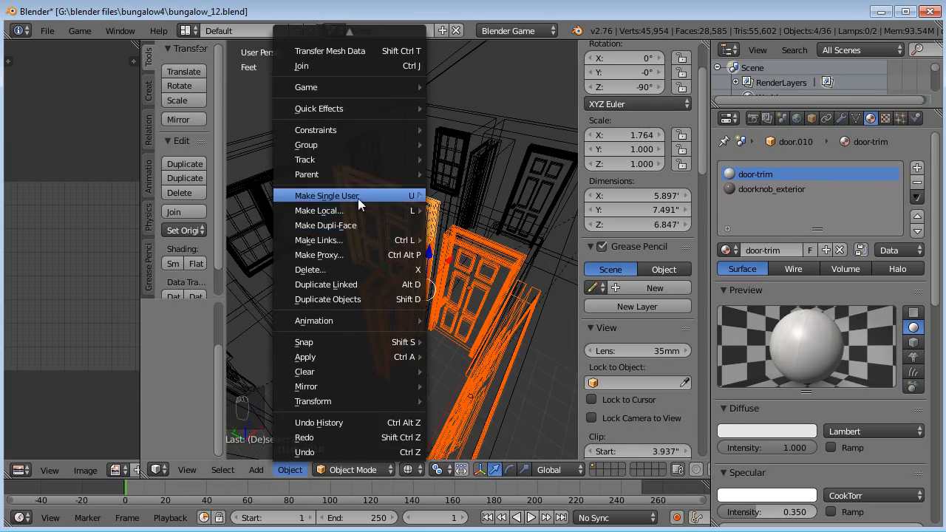
{"action": "mouse_move", "coordinate": [363, 197]}
{"action": "left_click", "coordinate": [478, 200]}
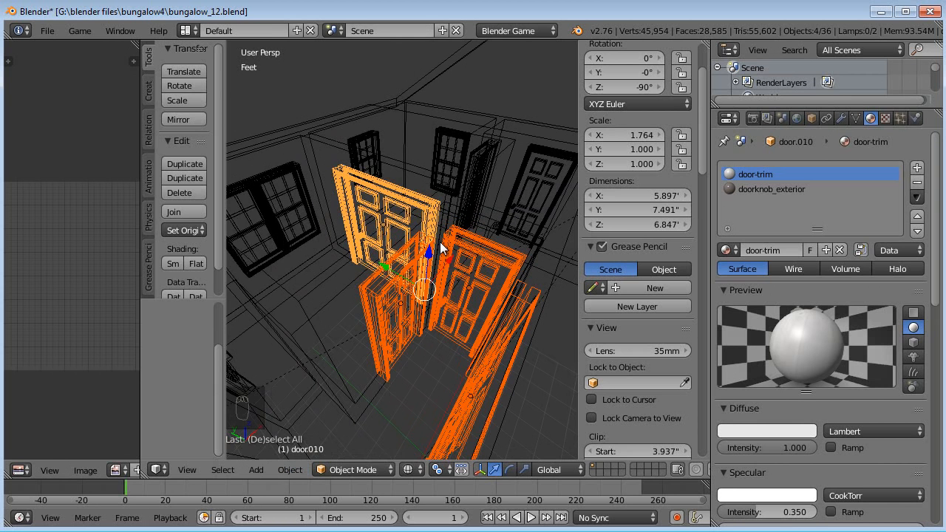
{"action": "left_click", "coordinate": [288, 470]}
{"action": "mouse_move", "coordinate": [347, 197]}
{"action": "left_click", "coordinate": [477, 211]}
{"action": "left_click", "coordinate": [425, 212]}
Delete the linked door slab and doorknob geometry from door.010 in Edit Mode, leaving only its frame.
{"action": "middle_click_drag", "start_coordinate": [403, 290], "coordinate": [394, 217]}
{"action": "key", "text": "a"}
{"action": "key", "text": "Tab"}
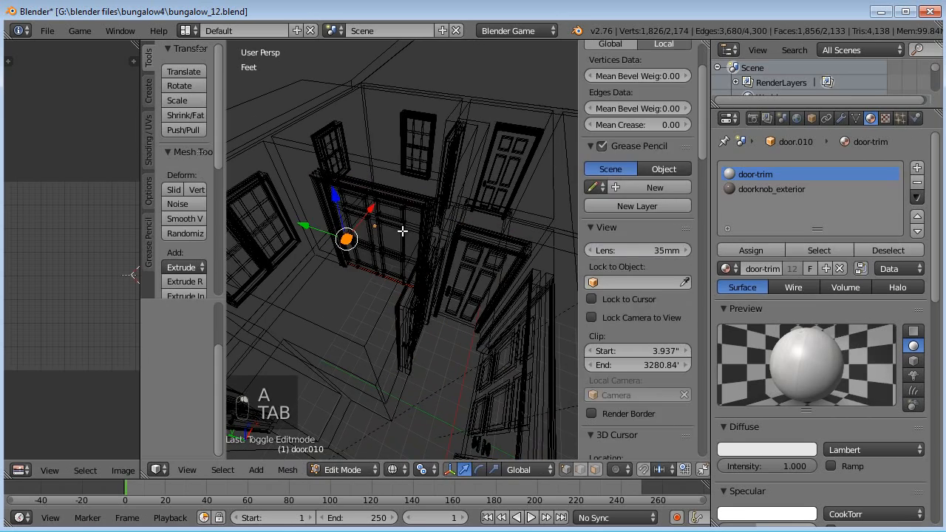
{"action": "right_click", "coordinate": [400, 229]}
{"action": "left_click", "coordinate": [400, 229]}
{"action": "key", "text": "ctrl+l"}
{"action": "middle_click_drag", "start_coordinate": [397, 233], "coordinate": [335, 275]}
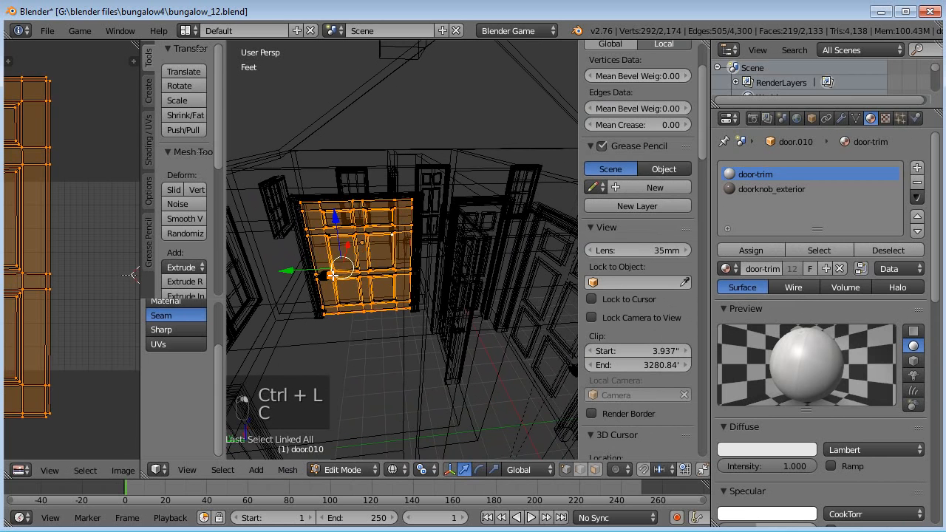
{"action": "key", "text": "ctrl+l"}
{"action": "key", "text": "Delete"}
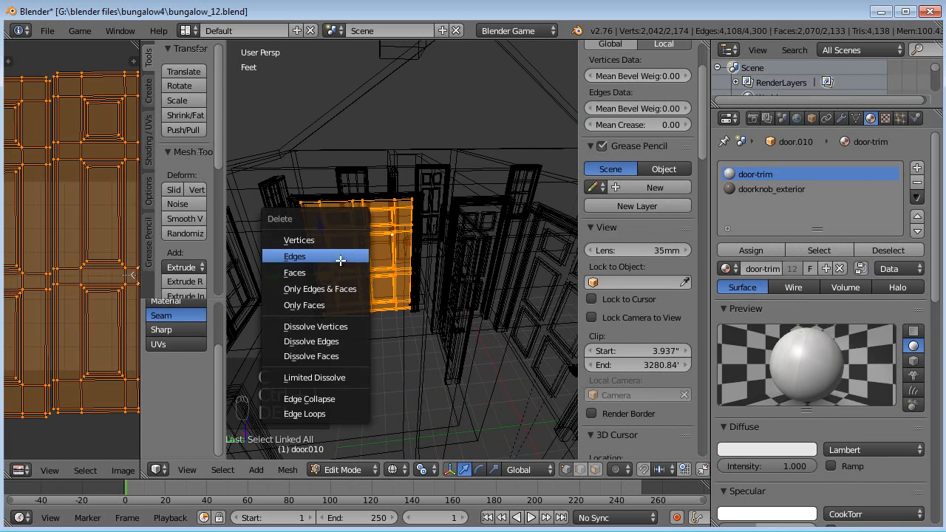
{"action": "left_click", "coordinate": [330, 252]}
{"action": "key", "text": "Tab"}
Delete the linked door slab and doorknob geometry from door.002, keeping only its frame.
{"action": "mouse_move", "coordinate": [337, 296]}
{"action": "middle_mouse_down"}
{"action": "mouse_move", "coordinate": [317, 340]}
{"action": "mouse_move", "coordinate": [339, 350]}
{"action": "mouse_move", "coordinate": [327, 339]}
{"action": "mouse_move", "coordinate": [344, 307]}
{"action": "middle_mouse_up"}
{"action": "right_click", "coordinate": [338, 351]}
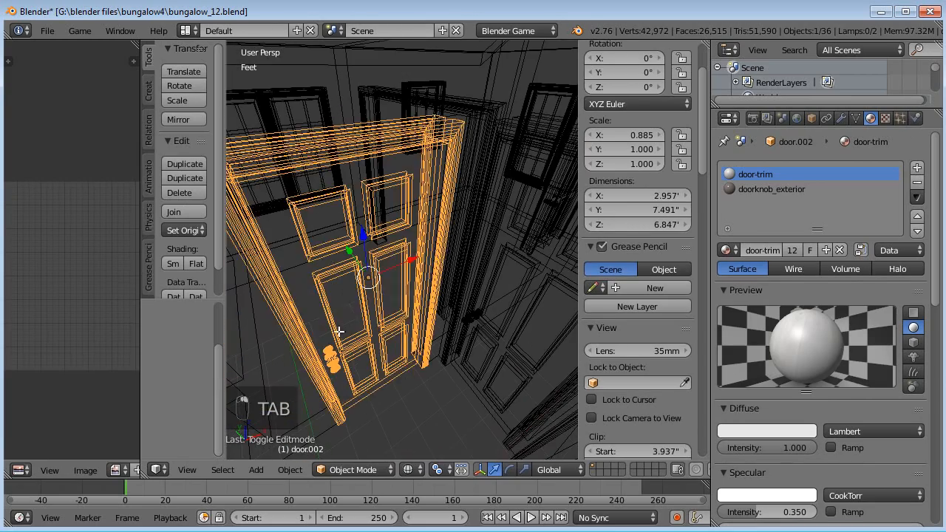
{"action": "key", "text": "Tab"}
{"action": "key", "text": "a"}
{"action": "key", "text": "a"}
{"action": "key", "text": "a"}
{"action": "key", "text": "c"}
{"action": "left_click", "coordinate": [337, 362]}
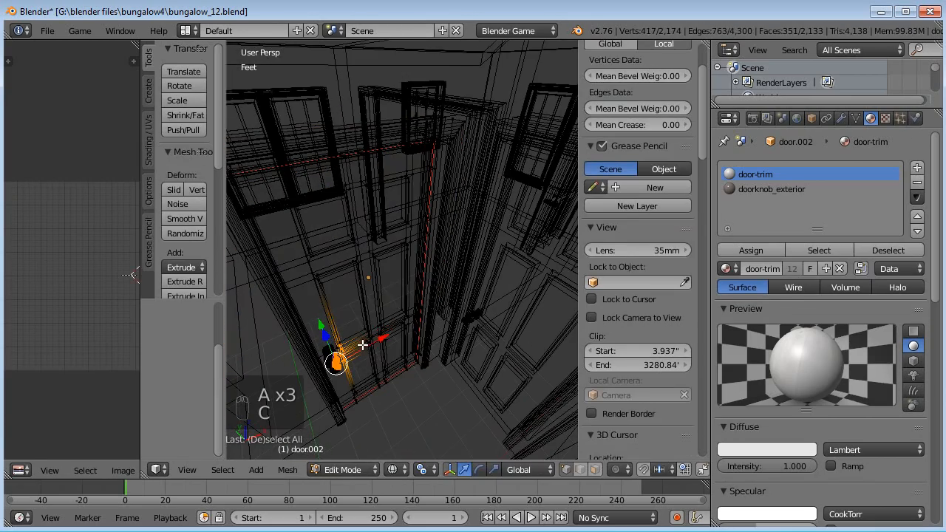
{"action": "key", "text": "ctrl+l"}
{"action": "key", "text": "Delete"}
{"action": "left_click", "coordinate": [318, 336]}
{"action": "mouse_move", "coordinate": [394, 353]}
{"action": "middle_mouse_down"}
{"action": "mouse_move", "coordinate": [444, 344]}
{"action": "mouse_move", "coordinate": [481, 302]}
{"action": "middle_mouse_up"}
{"action": "key", "text": "a"}
{"action": "key", "text": "a"}
{"action": "key", "text": "a"}
{"action": "key", "text": "c"}
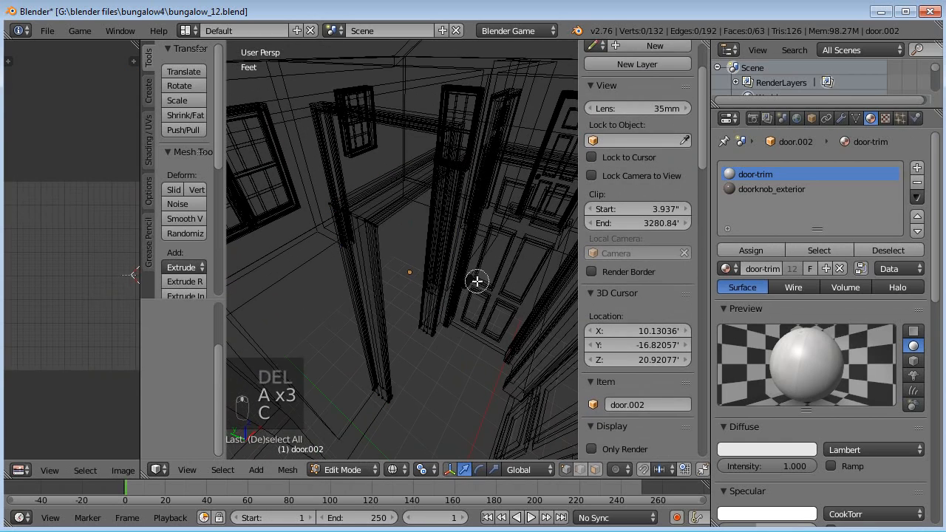
{"action": "right_click", "coordinate": [482, 285]}
{"action": "middle_click_drag", "start_coordinate": [481, 285], "coordinate": [490, 293]}
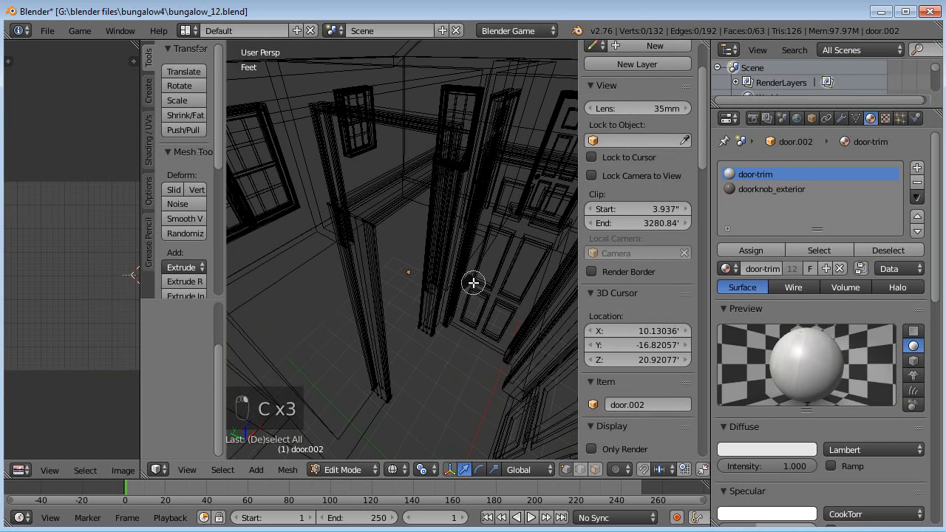
Delete the linked door slab and doorknob geometry from door.003, keeping its frame, and return to Object Mode.
{"action": "key", "text": "Tab"}
{"action": "right_click", "coordinate": [479, 278]}
{"action": "key", "text": "Tab"}
{"action": "key", "text": "a"}
{"action": "key", "text": "a"}
{"action": "key", "text": "a"}
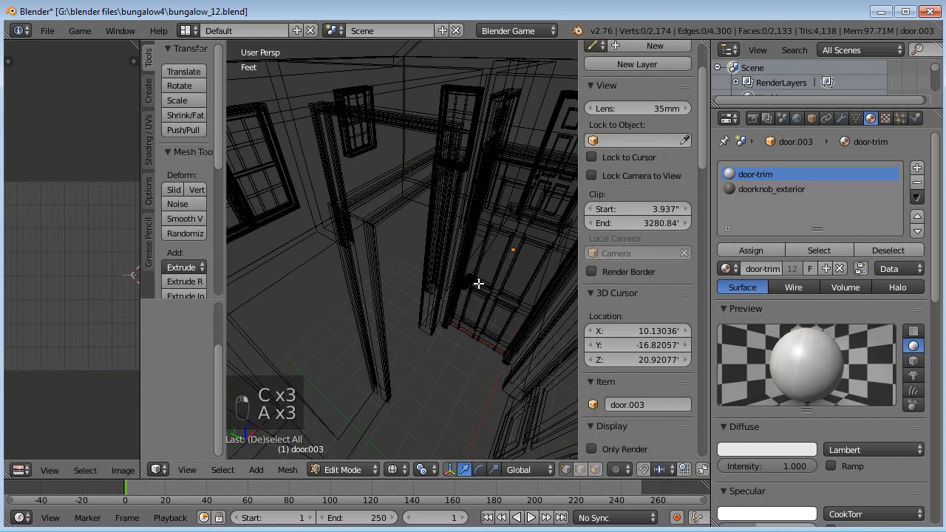
{"action": "key", "text": "c"}
{"action": "key", "text": "ctrl+l"}
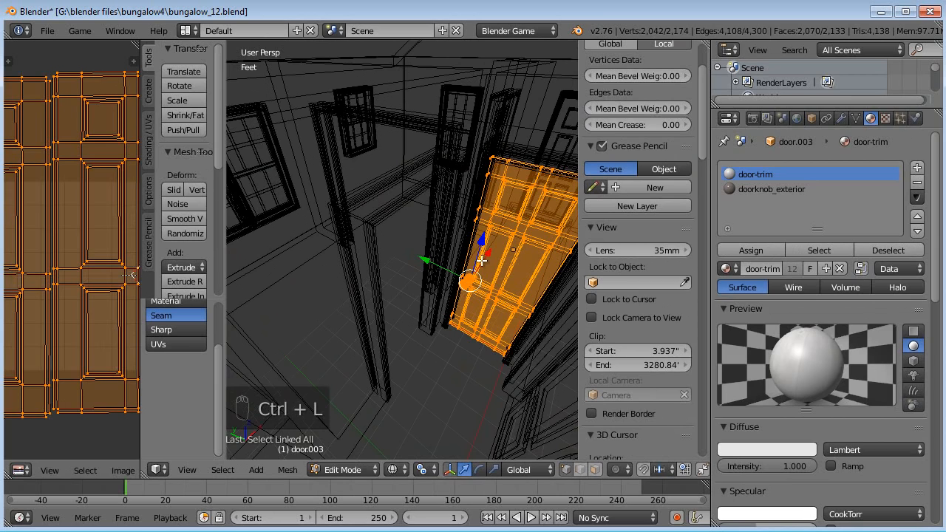
{"action": "key", "text": "Delete"}
{"action": "left_click", "coordinate": [486, 260]}
{"action": "middle_click_drag", "start_coordinate": [494, 268], "coordinate": [375, 302]}
{"action": "key", "text": "Tab"}
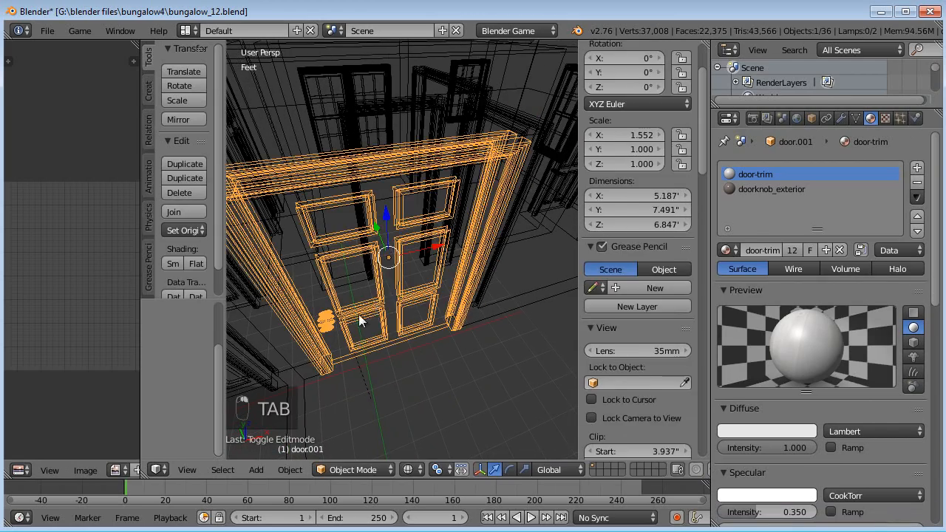
Delete the linked door slab and doorknob geometry from door.001, keeping its frame, and return to Object Mode.
{"action": "key", "text": "Tab"}
{"action": "key", "text": "a"}
{"action": "key", "text": "a"}
{"action": "key", "text": "a"}
{"action": "key", "text": "c"}
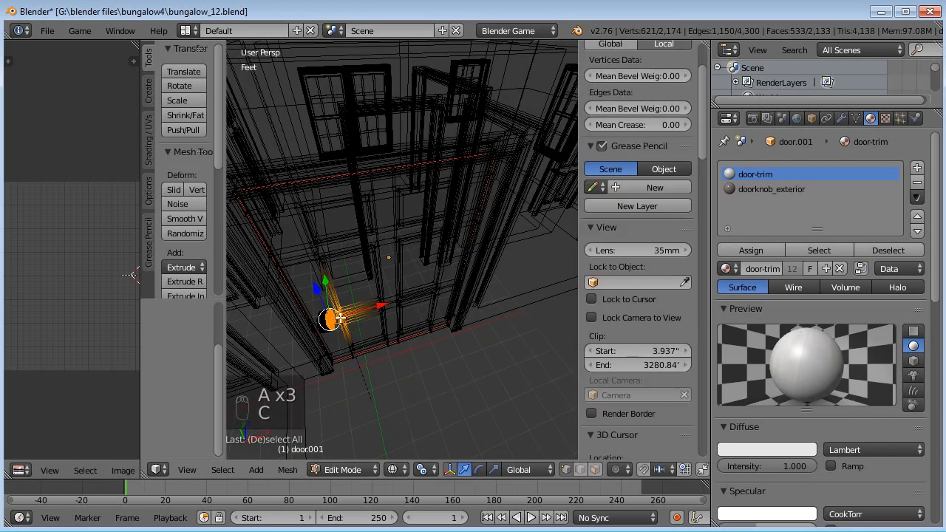
{"action": "key", "text": "ctrl+l"}
{"action": "key", "text": "Delete"}
{"action": "left_click", "coordinate": [370, 315]}
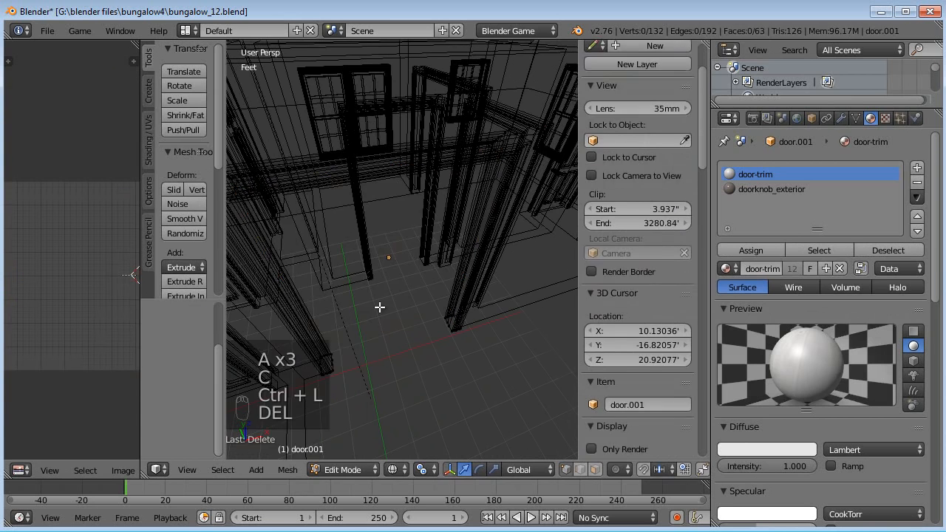
{"action": "key", "text": "Tab"}
Switch the viewport to textured shading in perspective view inside the house and deselect everything.
{"action": "key", "text": "z"}
{"action": "key", "text": "KP_5"}
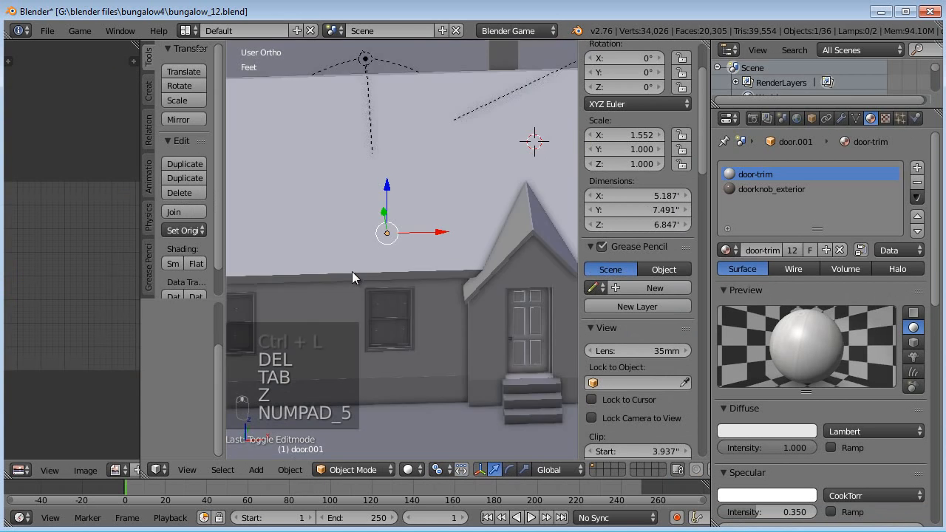
{"action": "key", "text": "KP_5"}
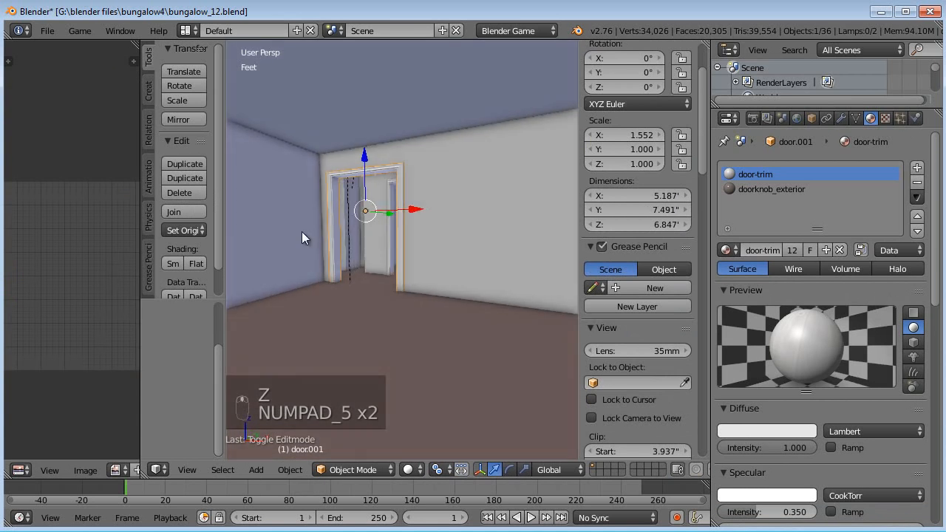
{"action": "key", "text": "alt+z"}
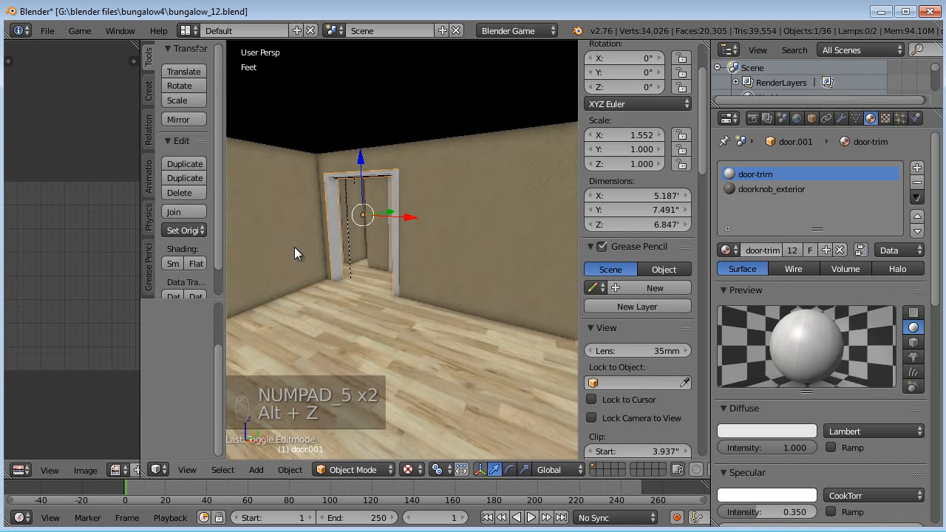
{"action": "scroll", "coordinate": [348, 260], "scroll_direction": "up", "scroll_amount": 2}
{"action": "key", "text": "a"}
{"action": "scroll", "coordinate": [348, 260], "scroll_direction": "down", "scroll_amount": 2}
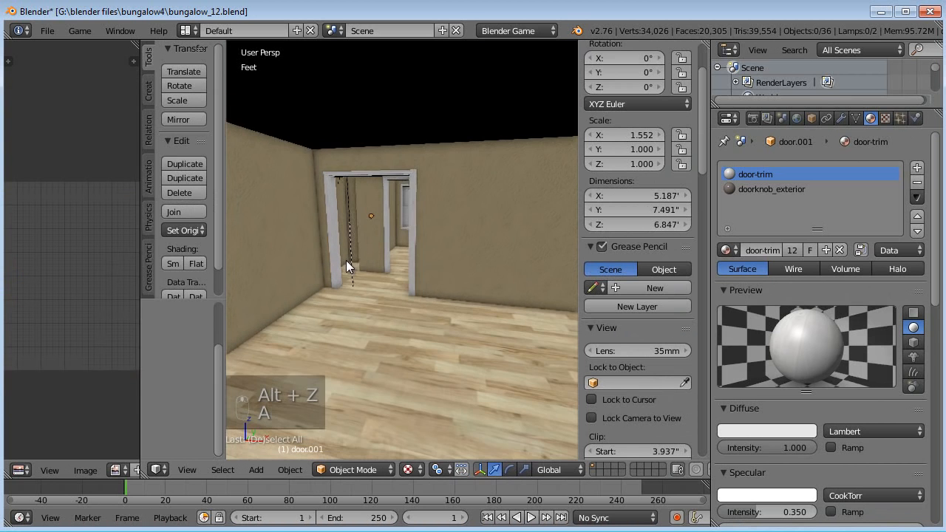
Walk through the interior rooms in fly navigation to examine the emptied door frames and the remaining doors.
{"action": "key", "text": "shift+f"}
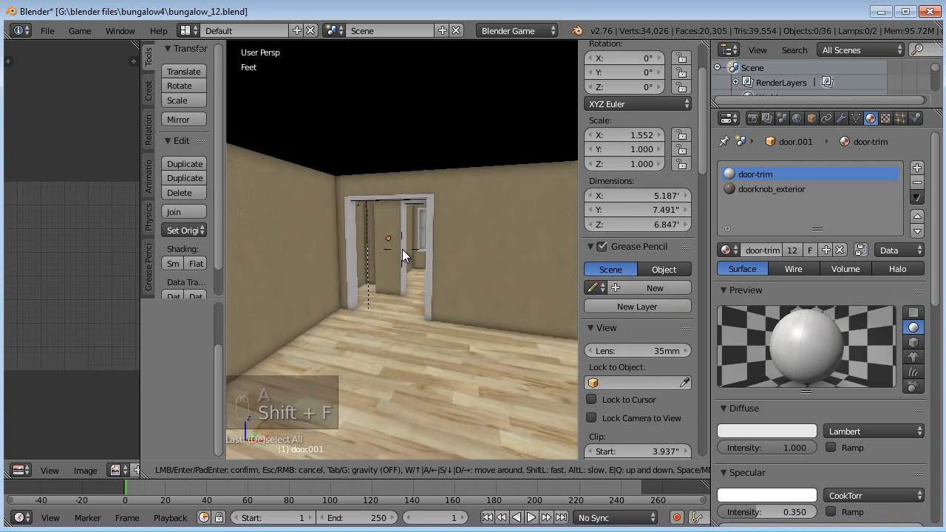
{"action": "key", "text": "w"}
{"action": "key", "text": "w"}
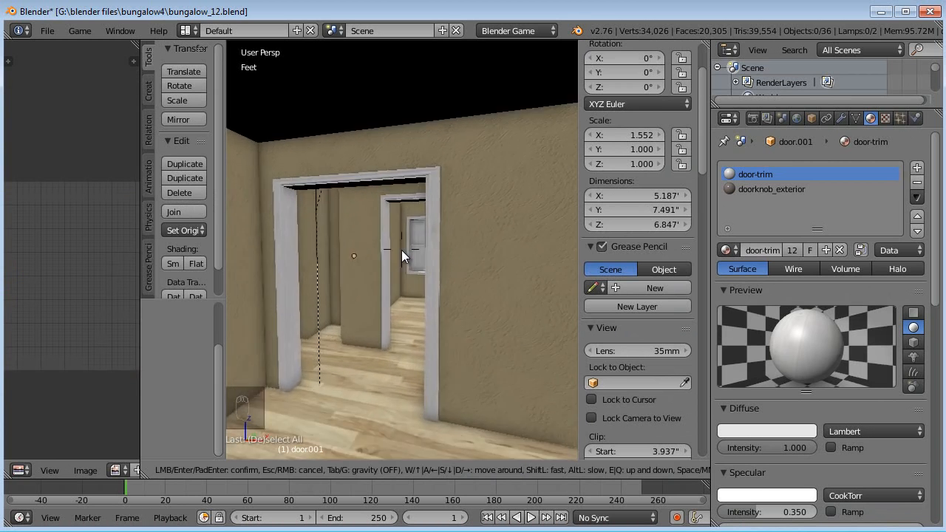
{"action": "key", "text": "w"}
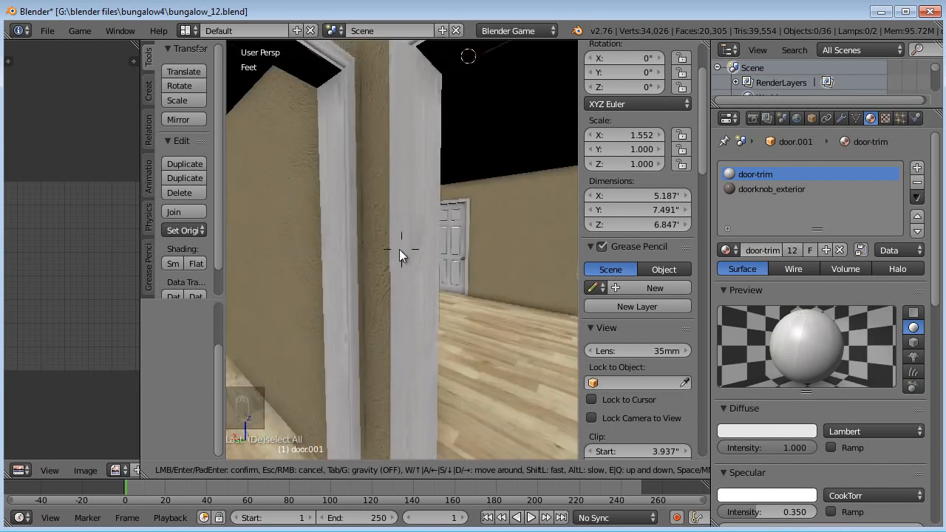
{"action": "key", "text": "w"}
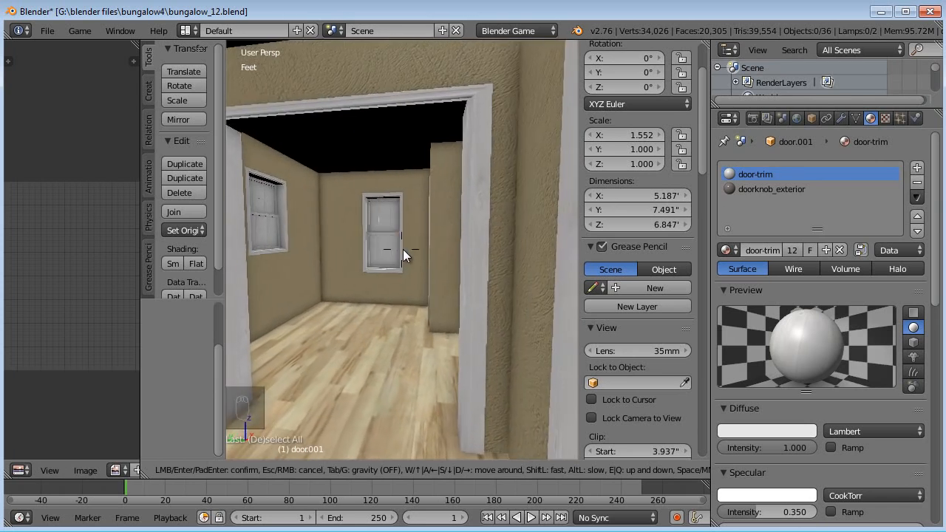
{"action": "key", "text": "w"}
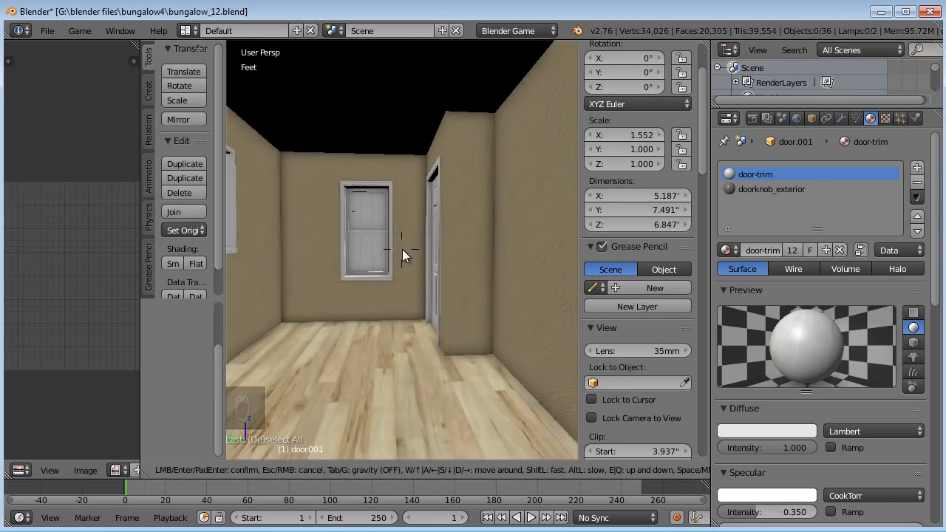
{"action": "key", "text": "w"}
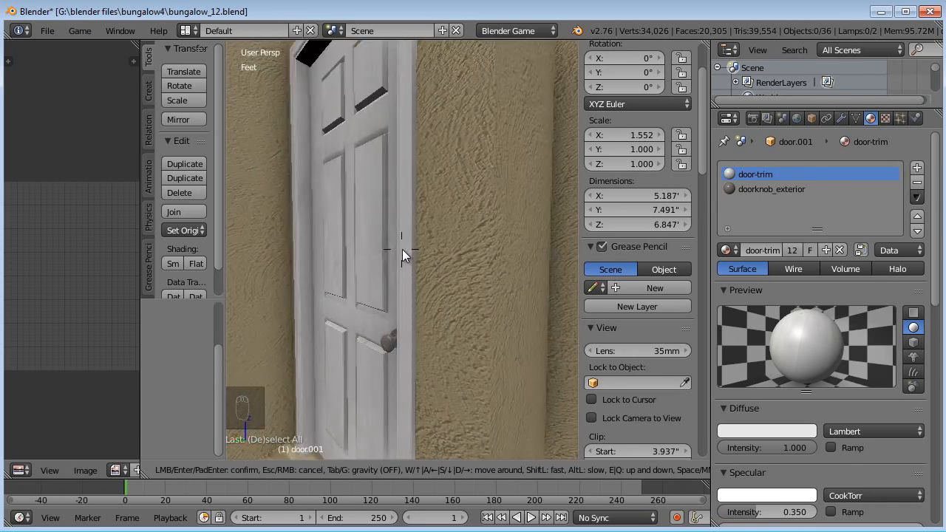
{"action": "key", "text": "s"}
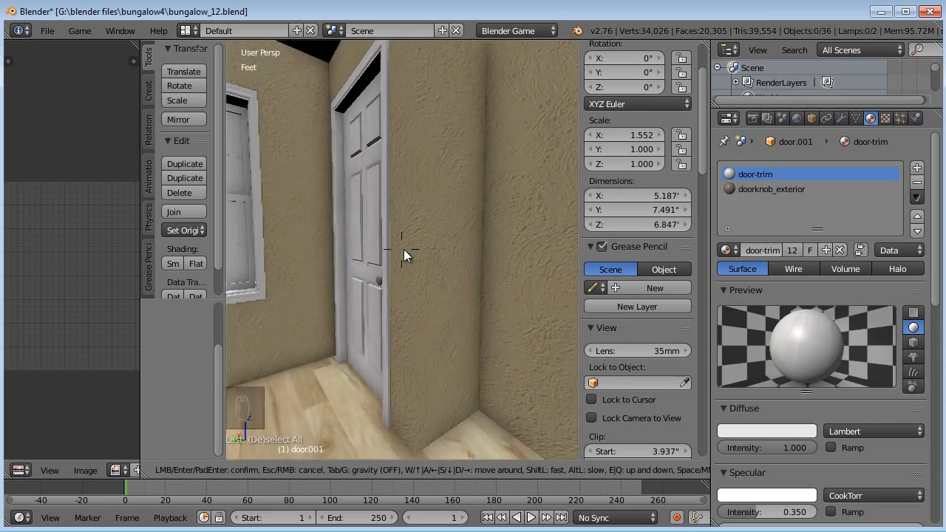
{"action": "key", "text": "w"}
{"action": "key", "text": "w"}
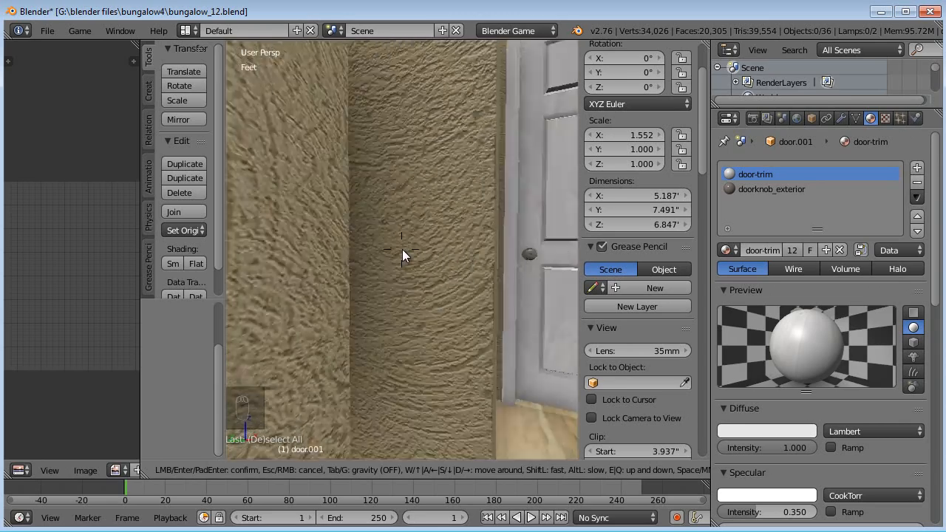
{"action": "key", "text": "s"}
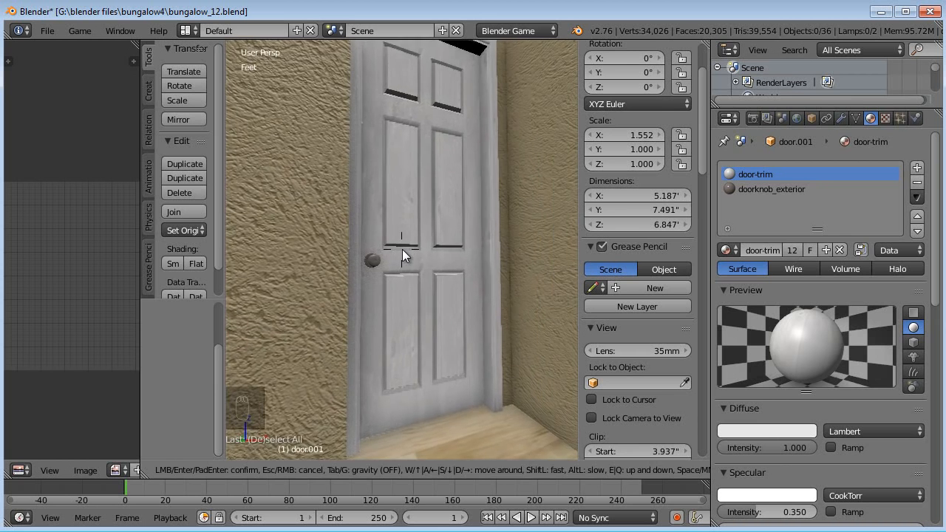
{"action": "key", "text": "Escape"}
Select door.009 and make its object and data single-user.
{"action": "middle_click_drag", "start_coordinate": [488, 254], "coordinate": [393, 310]}
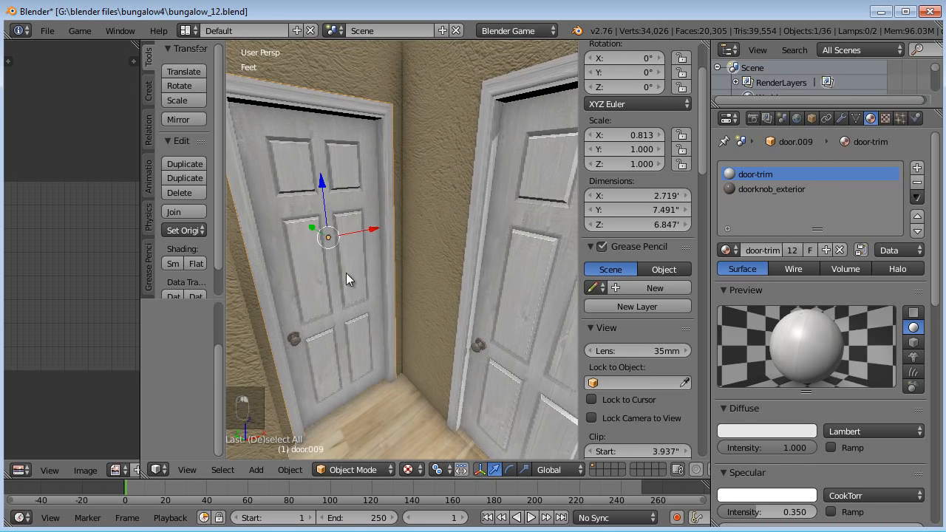
{"action": "left_click", "coordinate": [290, 469]}
{"action": "mouse_move", "coordinate": [347, 196]}
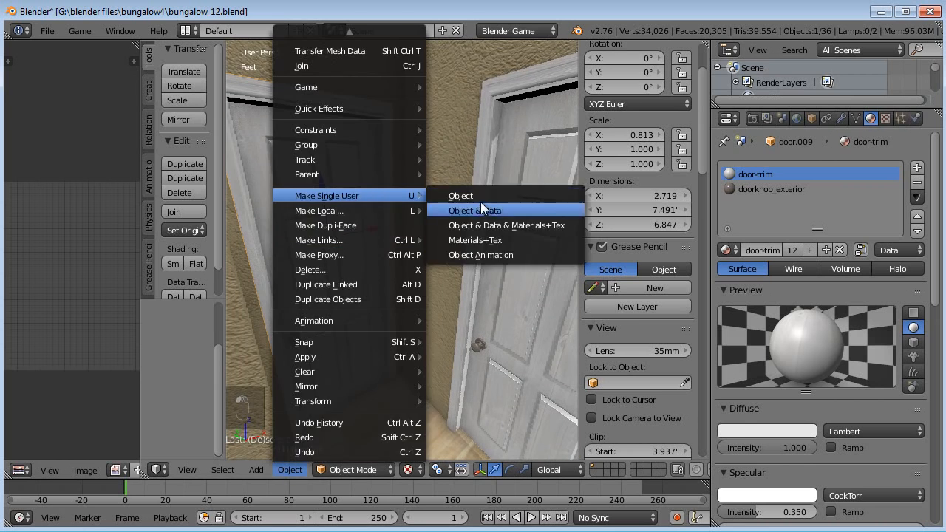
{"action": "left_click", "coordinate": [481, 209]}
{"action": "left_click", "coordinate": [431, 193]}
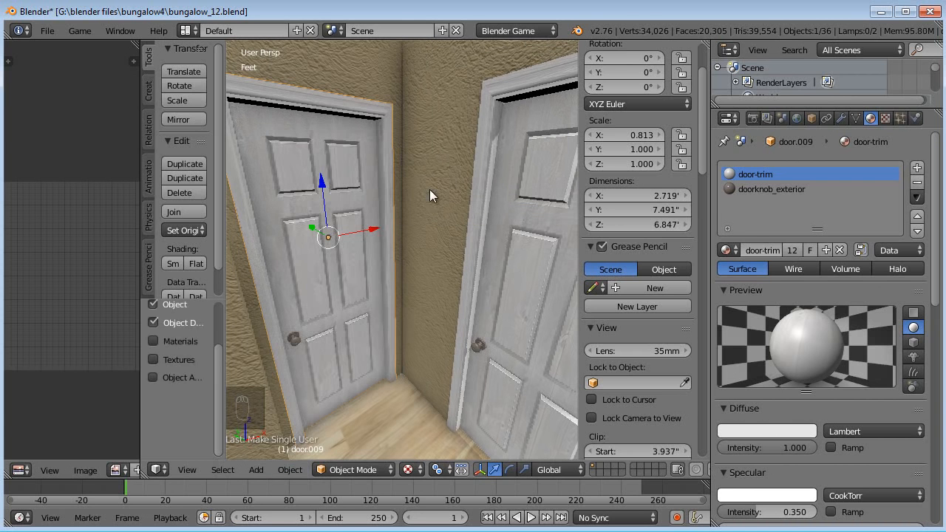
Delete the linked door slab and doorknob geometry from door.009, keeping its frame, and return to Object Mode.
{"action": "key", "text": "Tab"}
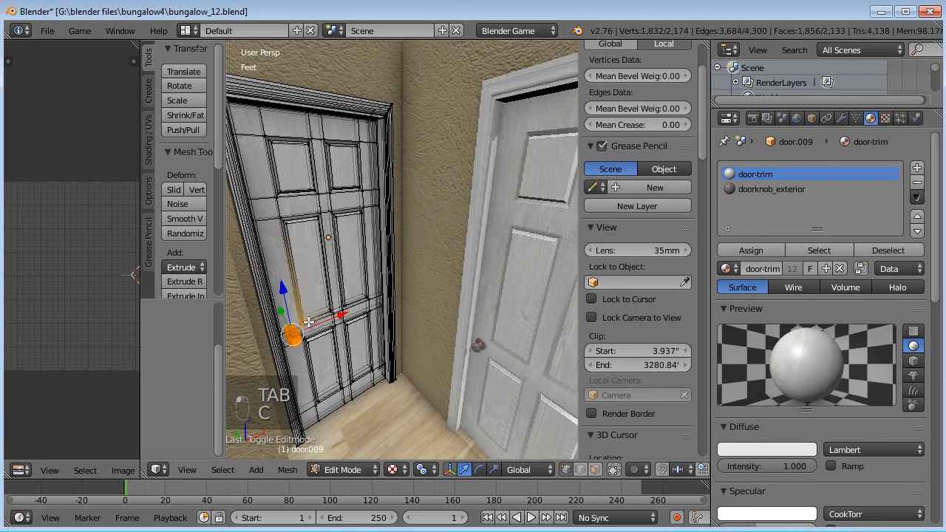
{"action": "key", "text": "ctrl+l"}
{"action": "key", "text": "Delete"}
{"action": "left_click", "coordinate": [309, 317]}
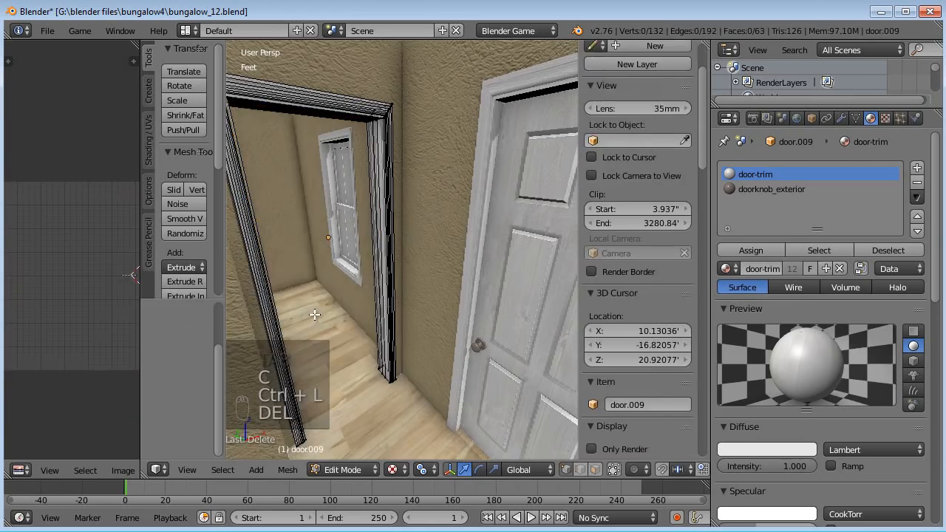
{"action": "key", "text": "Tab"}
Look over the opened doorways from the main room and save the blend file.
{"action": "scroll", "coordinate": [315, 317], "scroll_direction": "down", "scroll_amount": 8}
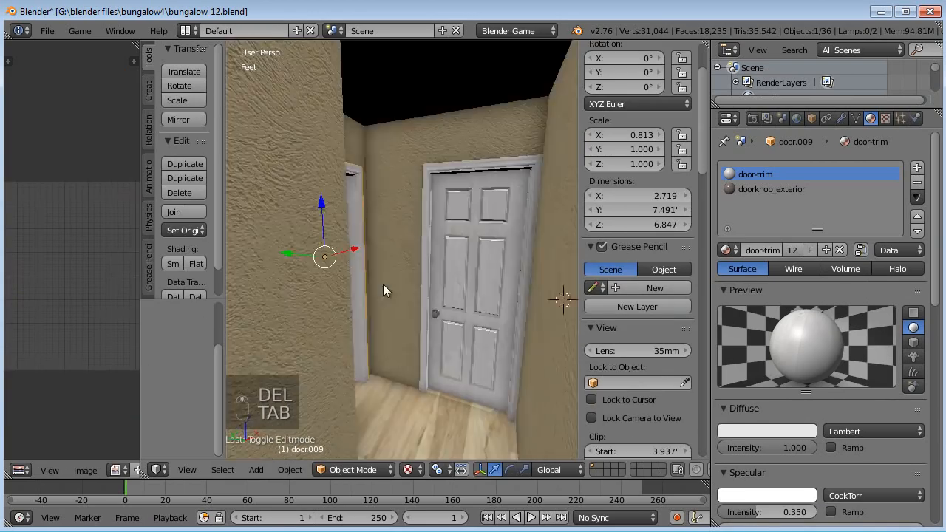
{"action": "scroll", "coordinate": [398, 299], "scroll_direction": "down", "scroll_amount": 3}
{"action": "middle_click_drag", "start_coordinate": [398, 299], "coordinate": [333, 267]}
{"action": "middle_click_drag", "start_coordinate": [270, 307], "coordinate": [445, 313]}
{"action": "scroll", "coordinate": [475, 278], "scroll_direction": "down", "scroll_amount": 3}
{"action": "scroll", "coordinate": [445, 294], "scroll_direction": "down", "scroll_amount": 3}
{"action": "left_click", "coordinate": [47, 31]}
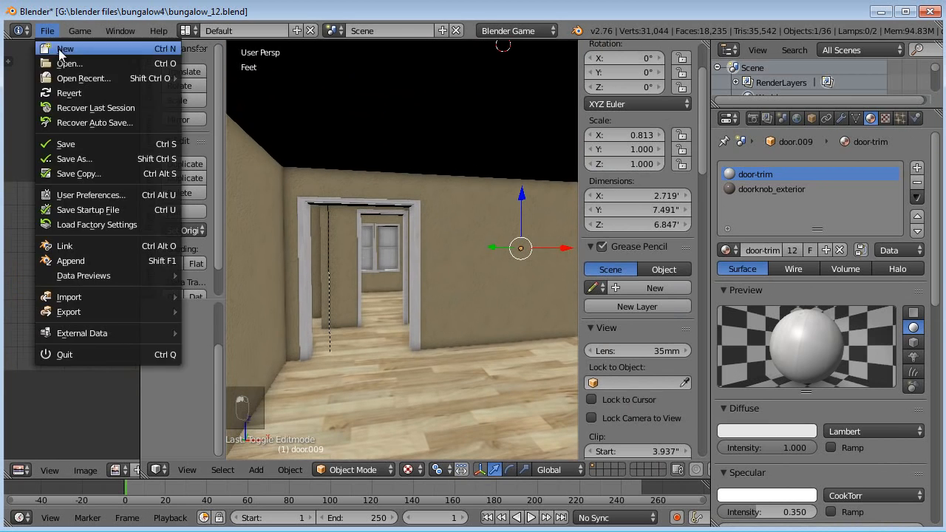
{"action": "left_click", "coordinate": [78, 144]}
Select the exterior window in the yellow siding and open its mesh in Edit Mode.
{"action": "scroll", "coordinate": [320, 196], "scroll_direction": "down", "scroll_amount": 3}
{"action": "middle_click_drag", "start_coordinate": [320, 196], "coordinate": [331, 220]}
{"action": "scroll", "coordinate": [330, 214], "scroll_direction": "up", "scroll_amount": 4}
{"action": "scroll", "coordinate": [330, 214], "scroll_direction": "down", "scroll_amount": 2}
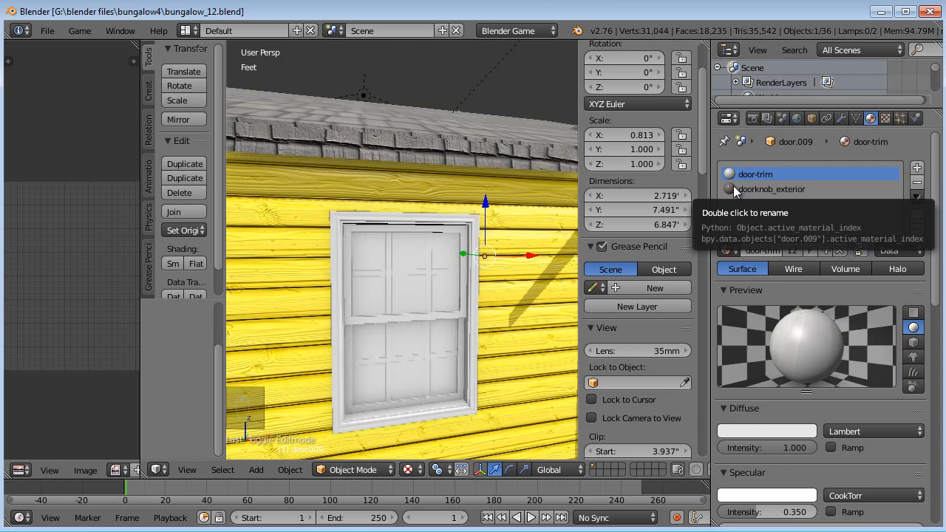
{"action": "right_click", "coordinate": [465, 235]}
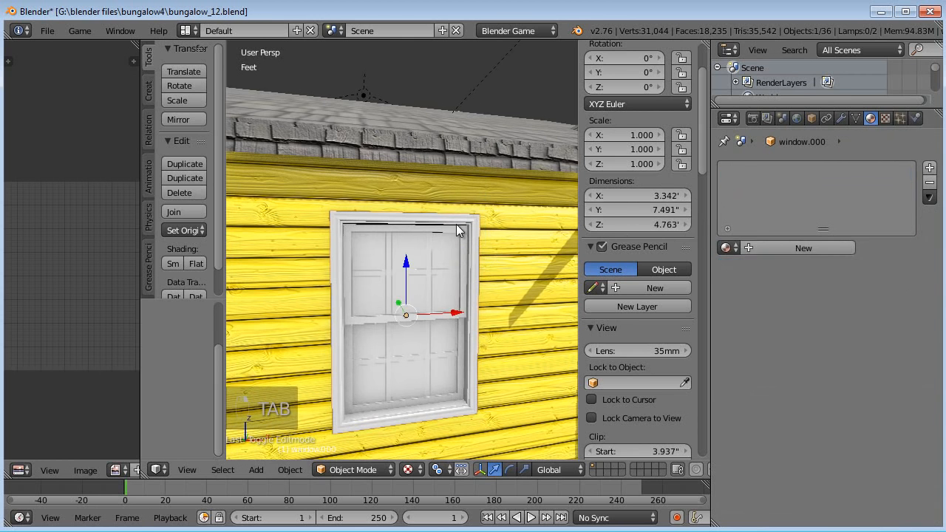
{"action": "key", "text": "Tab"}
{"action": "middle_click_drag", "start_coordinate": [470, 243], "coordinate": [430, 279]}
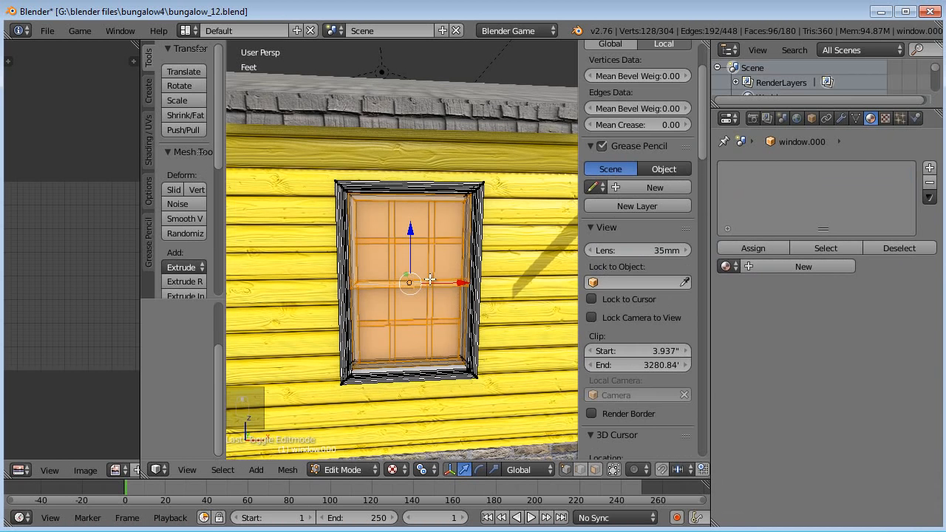
Select all linked geometry of the window's outer frame and unwrap its UVs.
{"action": "key", "text": "a"}
{"action": "right_click", "coordinate": [476, 186]}
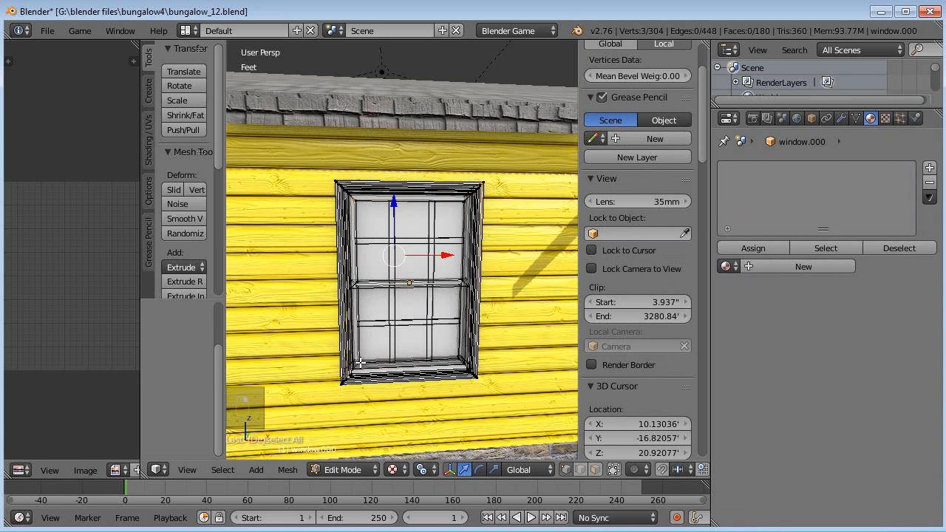
{"action": "key", "text": "a"}
{"action": "key", "text": "c"}
{"action": "left_click_drag", "start_coordinate": [488, 181], "coordinate": [337, 189]}
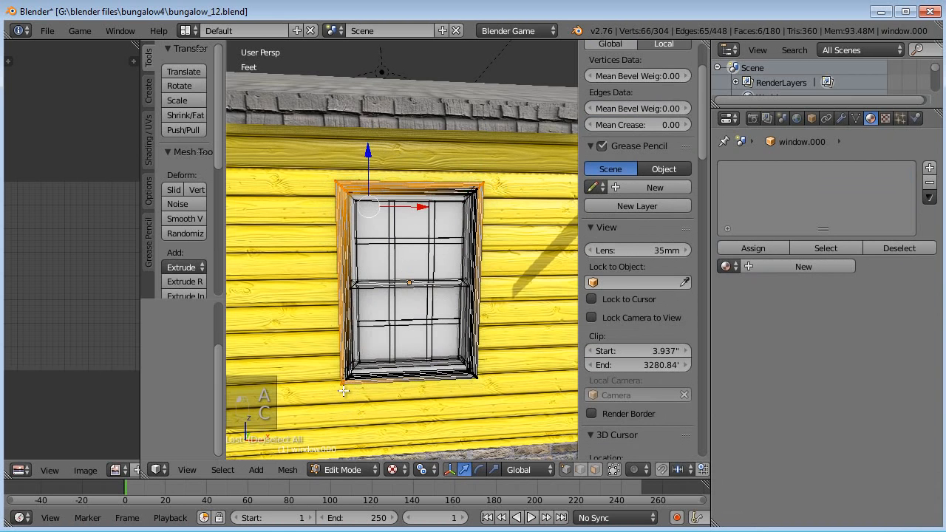
{"action": "key", "text": "ctrl+l"}
{"action": "key", "text": "u"}
{"action": "left_click", "coordinate": [421, 331]}
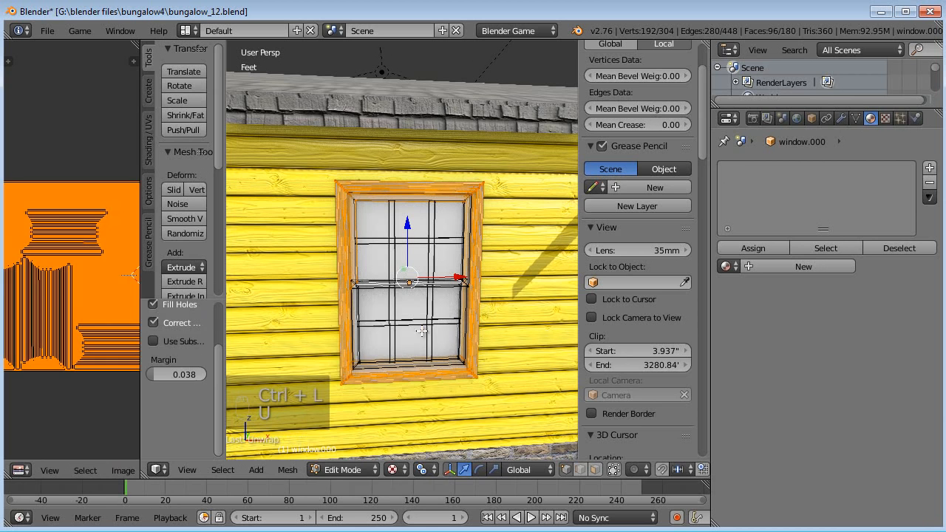
Unwrap the entire window mesh and select the linked UVs of the large square in a widened UV editor.
{"action": "key", "text": "a"}
{"action": "key", "text": "a"}
{"action": "key", "text": "u"}
{"action": "left_click", "coordinate": [353, 259]}
{"action": "left_click_drag", "start_coordinate": [137, 273], "coordinate": [273, 272]}
{"action": "key", "text": "a"}
{"action": "key", "text": "b"}
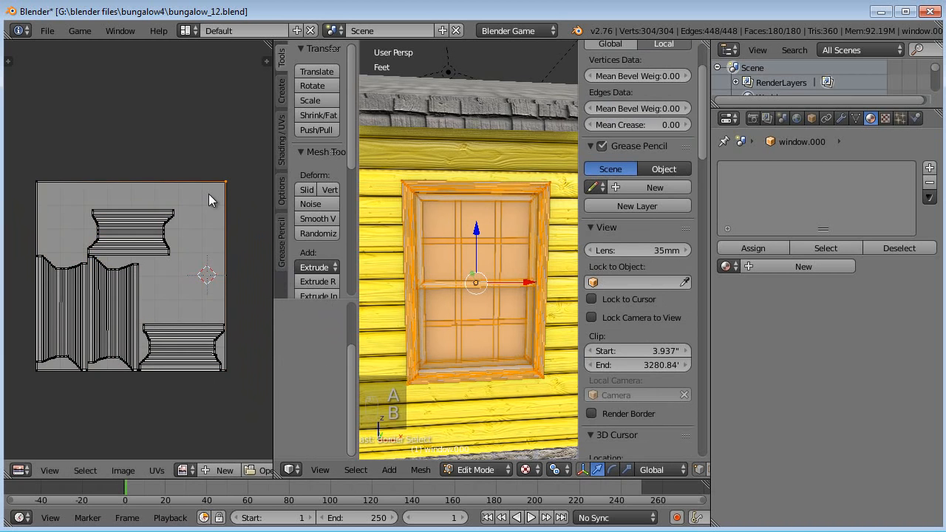
{"action": "key", "text": "ctrl+l"}
Hide all objects except window.000, frame it in the view, and reopen its mesh in Edit Mode.
{"action": "key", "text": "Tab"}
{"action": "middle_click_drag", "start_coordinate": [539, 269], "coordinate": [410, 146]}
{"action": "key", "text": "shift+h"}
{"action": "key", "text": "KP_Decimal"}
{"action": "key", "text": "Tab"}
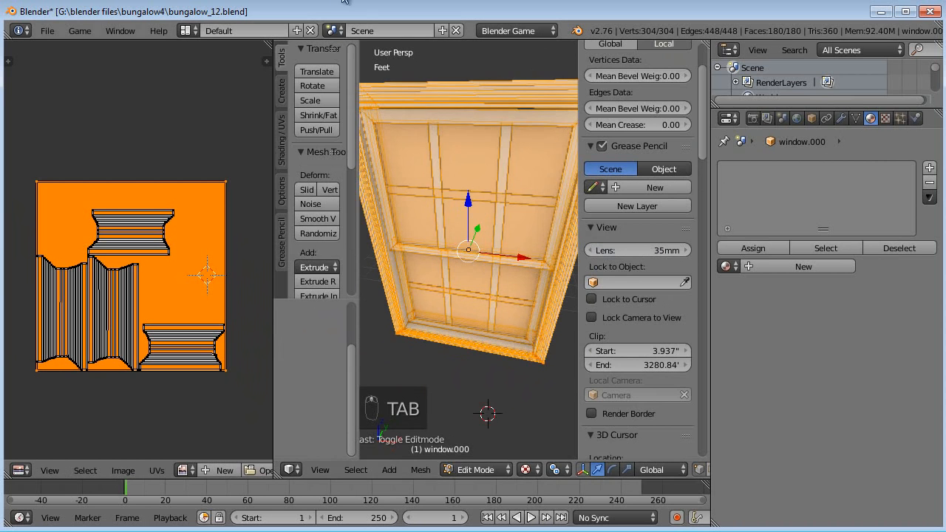
{"action": "middle_click_drag", "start_coordinate": [467, 233], "coordinate": [367, 241]}
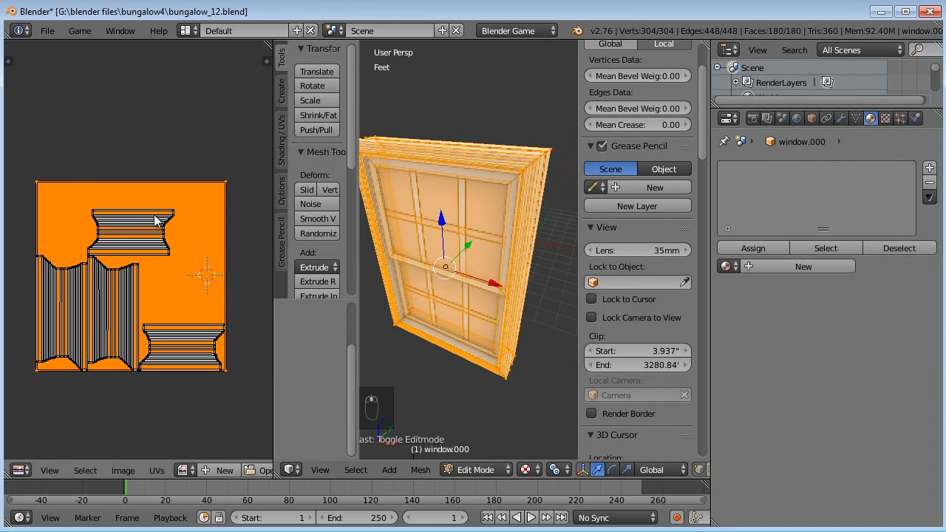
Rotate the upper horizontal UV island of the window frame upright and move it beside the two vertical islands.
{"action": "key", "text": "a"}
{"action": "right_click", "coordinate": [185, 215]}
{"action": "key", "text": "ctrl+l"}
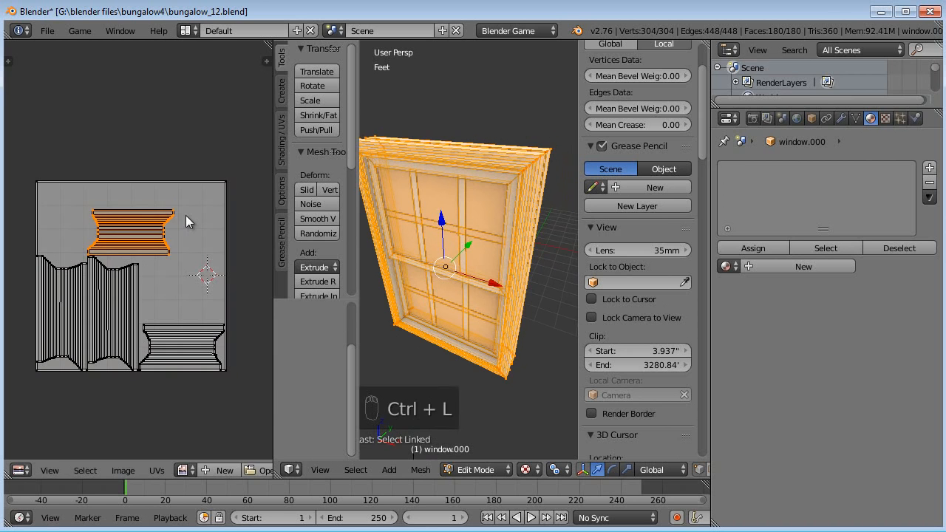
{"action": "key", "text": "r"}
{"action": "key", "text": "g"}
{"action": "left_click", "coordinate": [215, 253]}
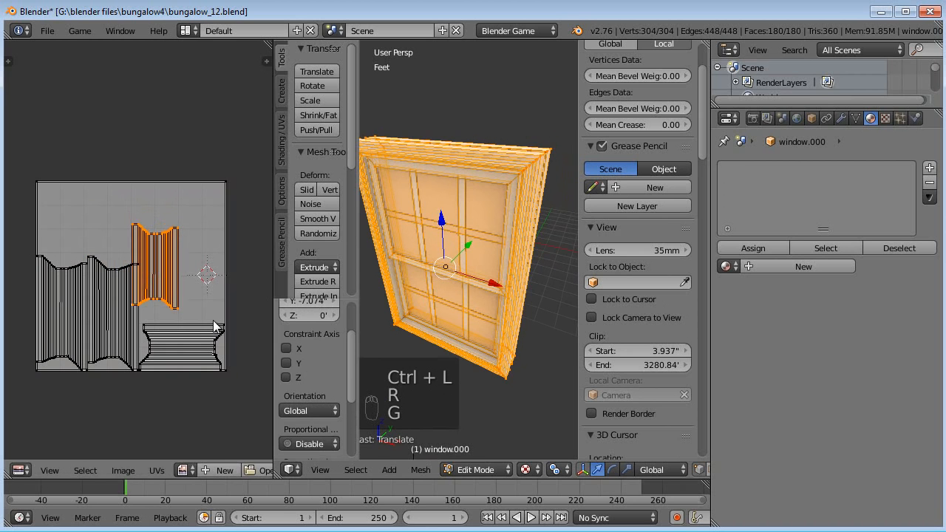
Rotate the lower horizontal UV island by 90° and move it up next to the previously rotated island.
{"action": "right_click", "coordinate": [210, 312]}
{"action": "key", "text": "ctrl+l"}
{"action": "key", "text": "r"}
{"action": "key", "text": "9"}
{"action": "key", "text": "0"}
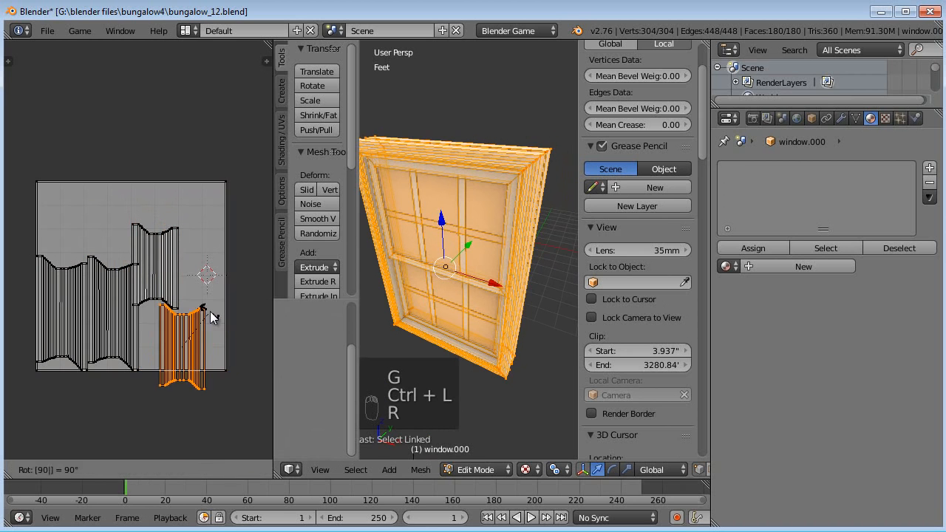
{"action": "left_click", "coordinate": [210, 311]}
{"action": "key", "text": "g"}
{"action": "left_click", "coordinate": [183, 296]}
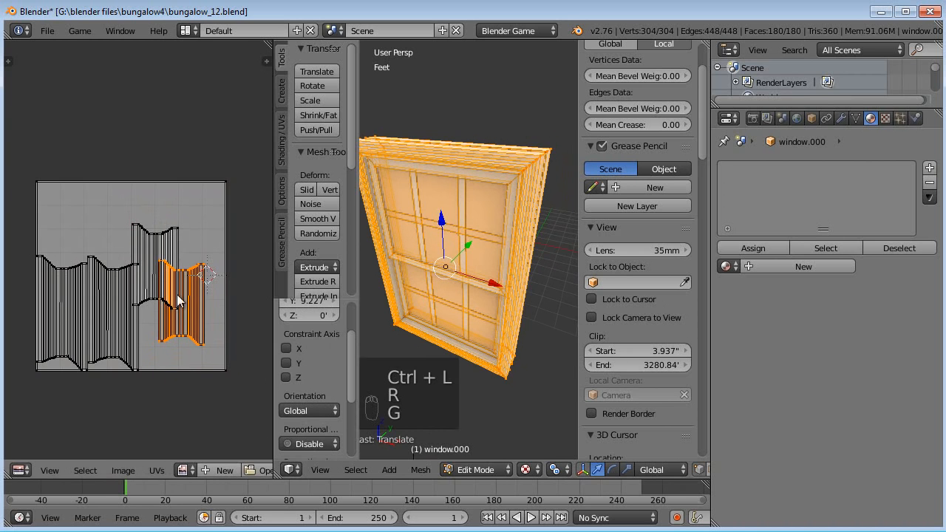
Select the window's outer frame along its outer edges, extend the selection to all linked geometry and hide it.
{"action": "key", "text": "g"}
{"action": "right_click", "coordinate": [146, 272]}
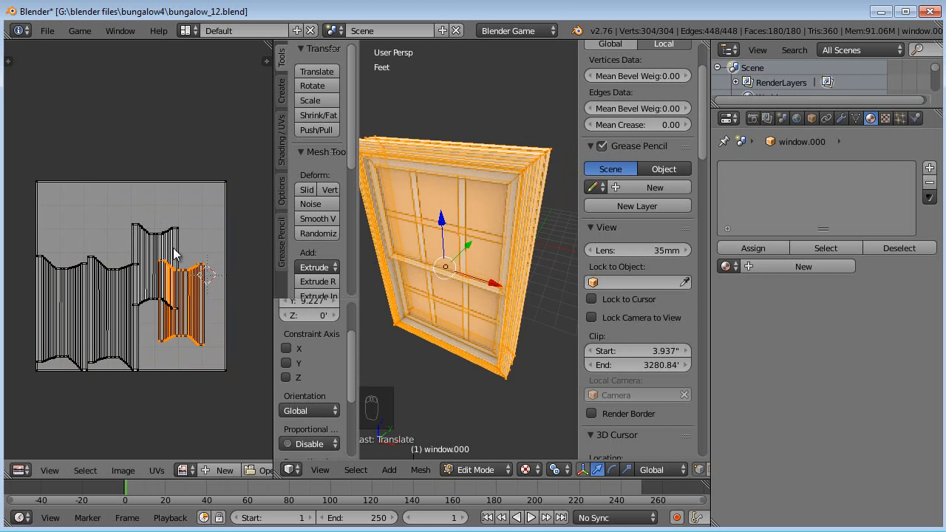
{"action": "mouse_move", "coordinate": [481, 297]}
{"action": "middle_mouse_down"}
{"action": "mouse_move", "coordinate": [490, 297]}
{"action": "mouse_move", "coordinate": [463, 294]}
{"action": "middle_mouse_up"}
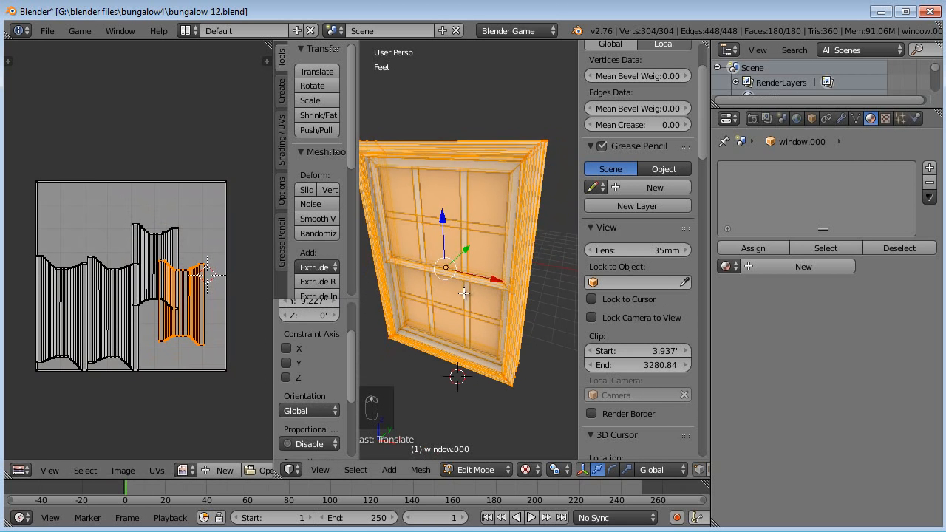
{"action": "key", "text": "a"}
{"action": "key", "text": "c"}
{"action": "left_click_drag", "start_coordinate": [510, 386], "coordinate": [538, 133]}
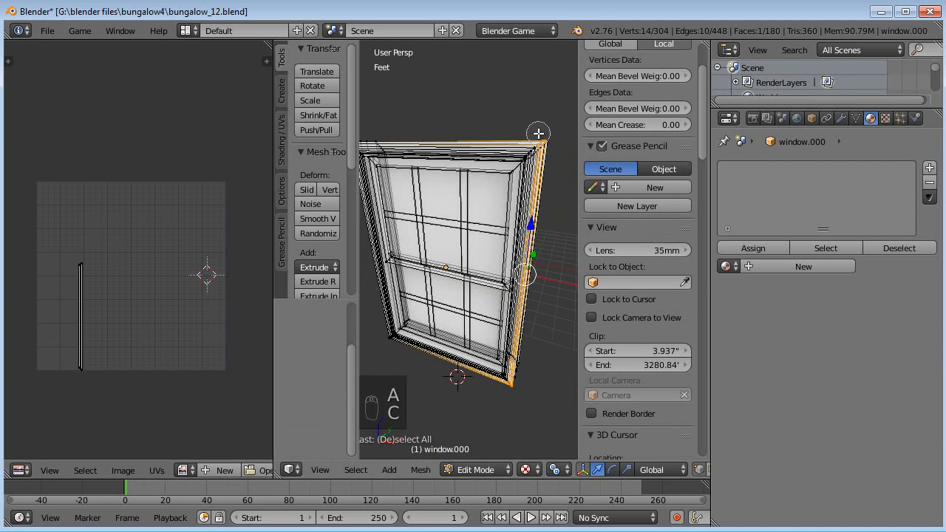
{"action": "left_click", "coordinate": [379, 140]}
{"action": "right_click", "coordinate": [380, 139]}
{"action": "middle_click_drag", "start_coordinate": [388, 136], "coordinate": [445, 141], "text": "shift"}
{"action": "key", "text": "c"}
{"action": "left_click", "coordinate": [405, 142]}
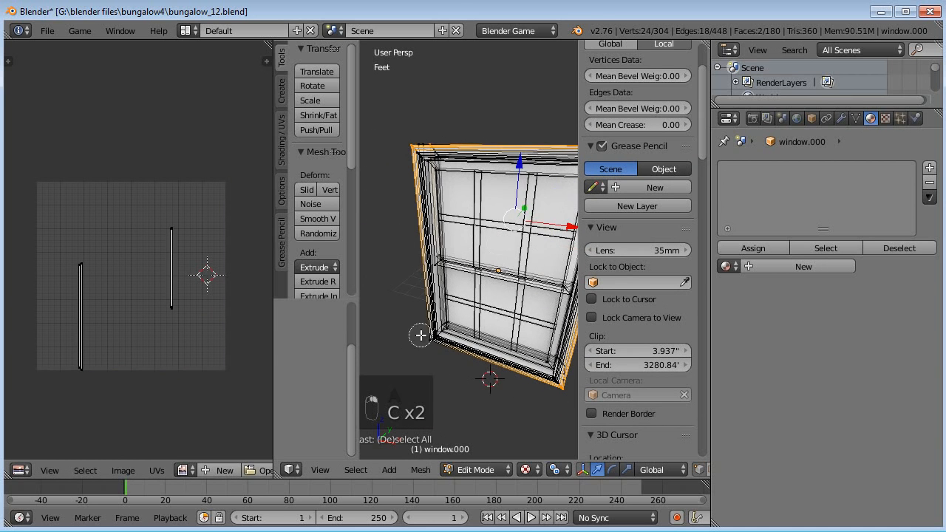
{"action": "left_click", "coordinate": [421, 335]}
{"action": "right_click", "coordinate": [410, 342]}
{"action": "key", "text": "ctrl+l"}
{"action": "key", "text": "h"}
Add a centred loop cut lengthwise along the top rail of the upper sash.
{"action": "middle_click_drag", "start_coordinate": [444, 330], "coordinate": [474, 266]}
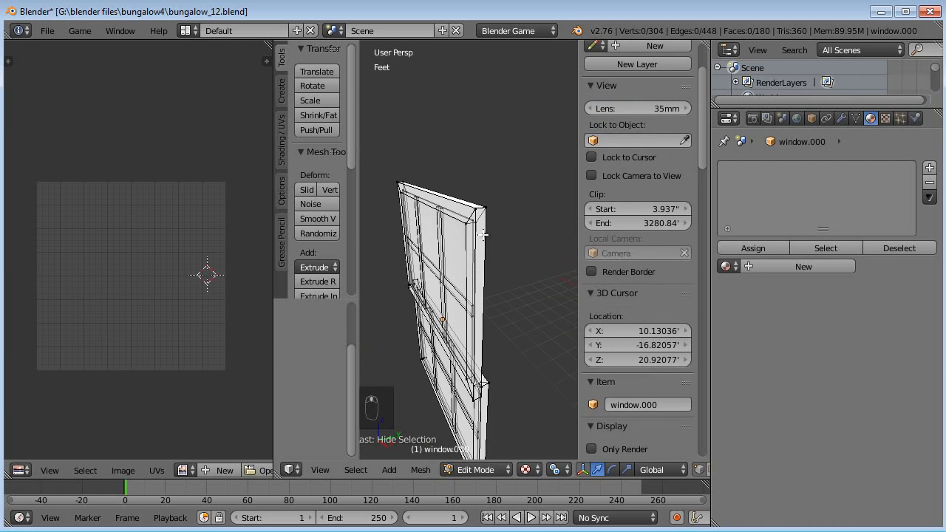
{"action": "key", "text": "ctrl+r"}
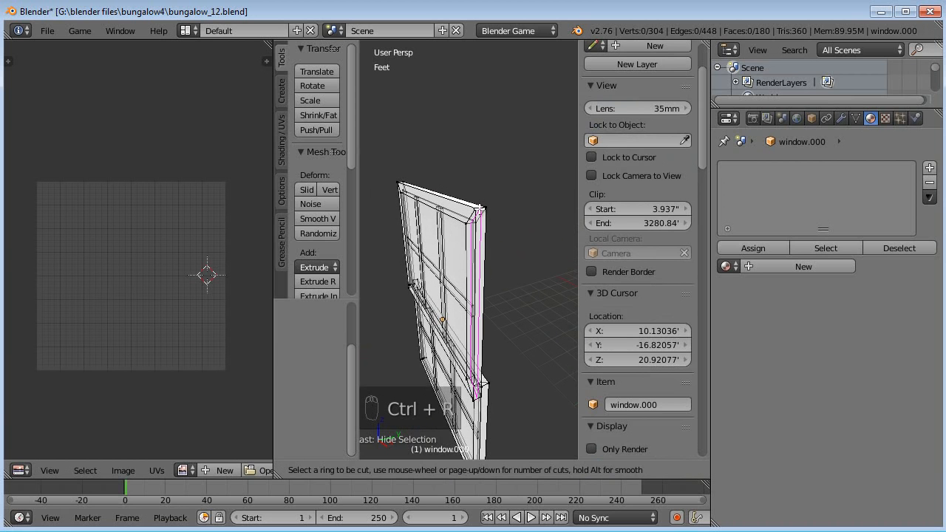
{"action": "right_click", "coordinate": [480, 208]}
{"action": "middle_click_drag", "start_coordinate": [479, 208], "coordinate": [539, 217]}
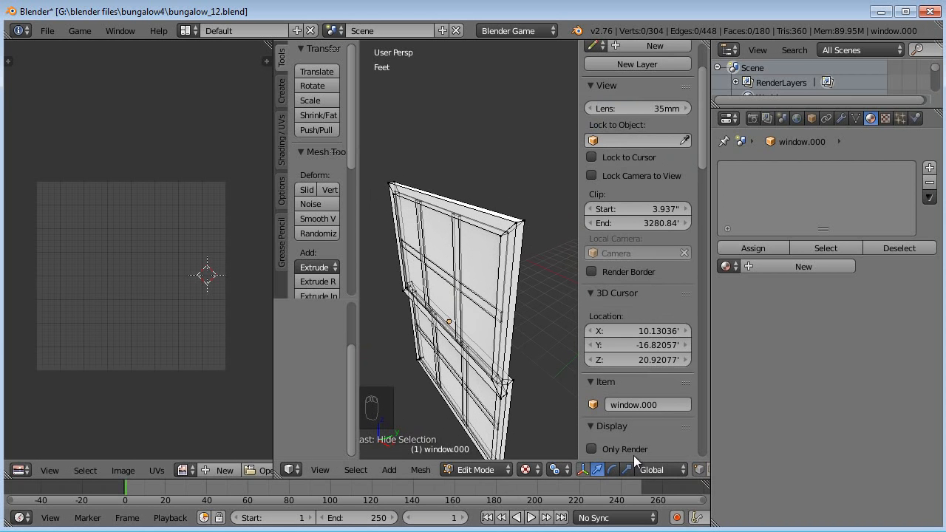
{"action": "middle_click_drag", "start_coordinate": [531, 357], "coordinate": [529, 368]}
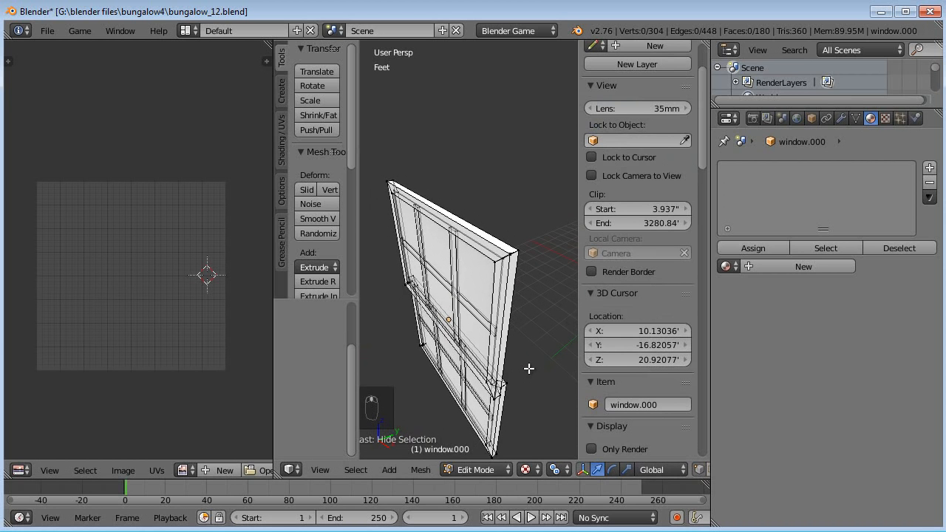
{"action": "key", "text": "ctrl+r"}
{"action": "left_click", "coordinate": [515, 251]}
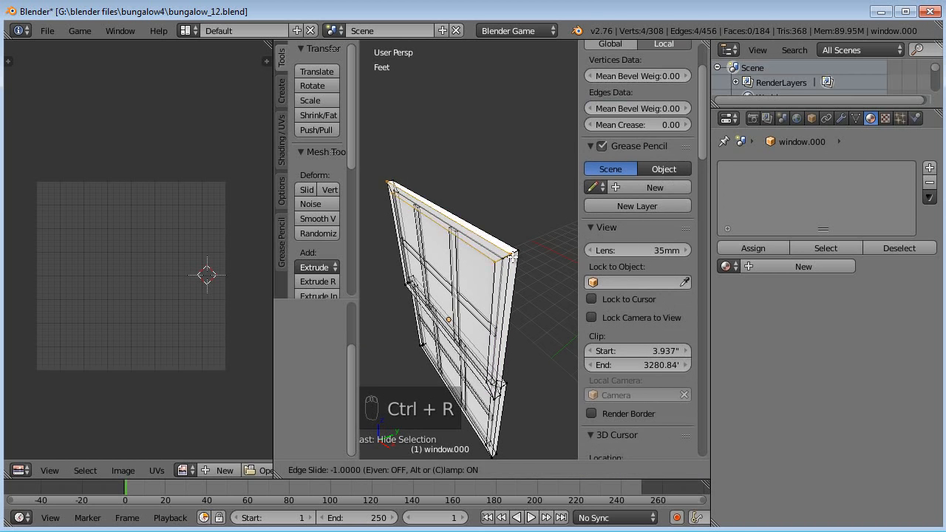
{"action": "right_click", "coordinate": [515, 252]}
In an enlarged 3D view, add centred lengthwise loop cuts to the upper sash's right stile and bottom rail.
{"action": "key", "text": "ctrl+r"}
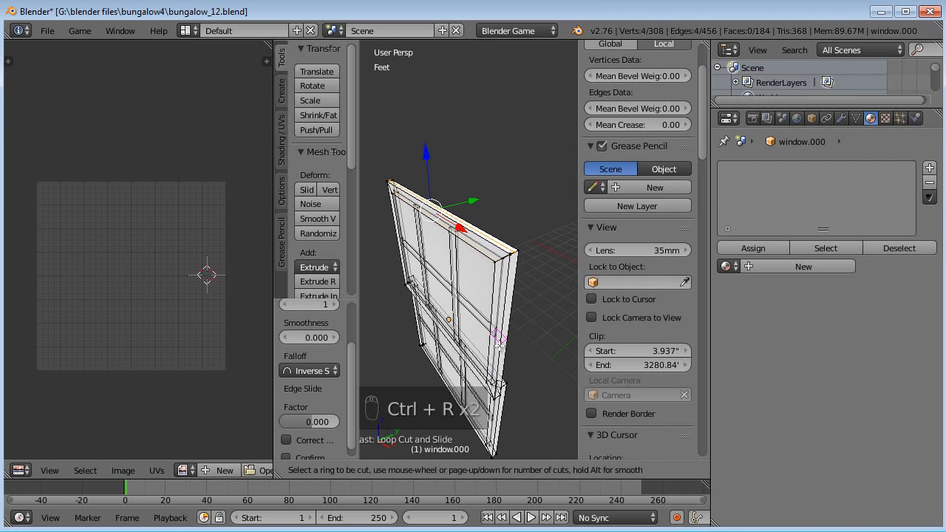
{"action": "right_click", "coordinate": [516, 255]}
{"action": "middle_click_drag", "start_coordinate": [518, 299], "coordinate": [477, 281]}
{"action": "key", "text": "ctrl+Up"}
{"action": "key", "text": "ctrl+z"}
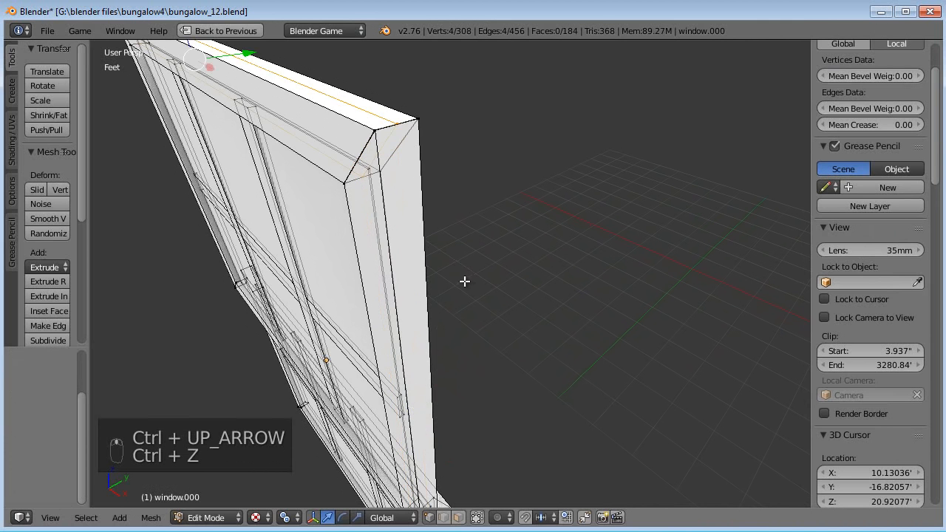
{"action": "key", "text": "ctrl+r"}
{"action": "left_click", "coordinate": [411, 124]}
{"action": "right_click", "coordinate": [454, 353]}
{"action": "middle_click_drag", "start_coordinate": [454, 353], "coordinate": [393, 239]}
{"action": "key", "text": "ctrl+r"}
{"action": "left_click", "coordinate": [363, 260]}
{"action": "right_click", "coordinate": [362, 260]}
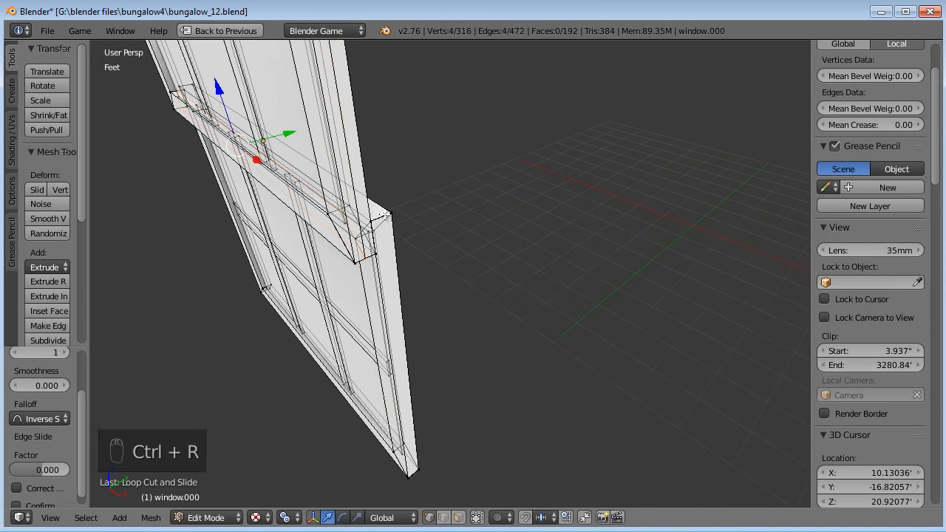
Add centred lengthwise loop cuts to the lower sash's top rail and right stile.
{"action": "key", "text": "ctrl+r"}
{"action": "left_click", "coordinate": [385, 216]}
{"action": "right_click", "coordinate": [385, 216]}
{"action": "key", "text": "ctrl+r"}
{"action": "left_click", "coordinate": [385, 216]}
{"action": "right_click", "coordinate": [385, 216]}
Add centred lengthwise loop cuts to the lower sash's bottom rail and left stile.
{"action": "key", "text": "KP_Decimal"}
{"action": "key", "text": "ctrl+r"}
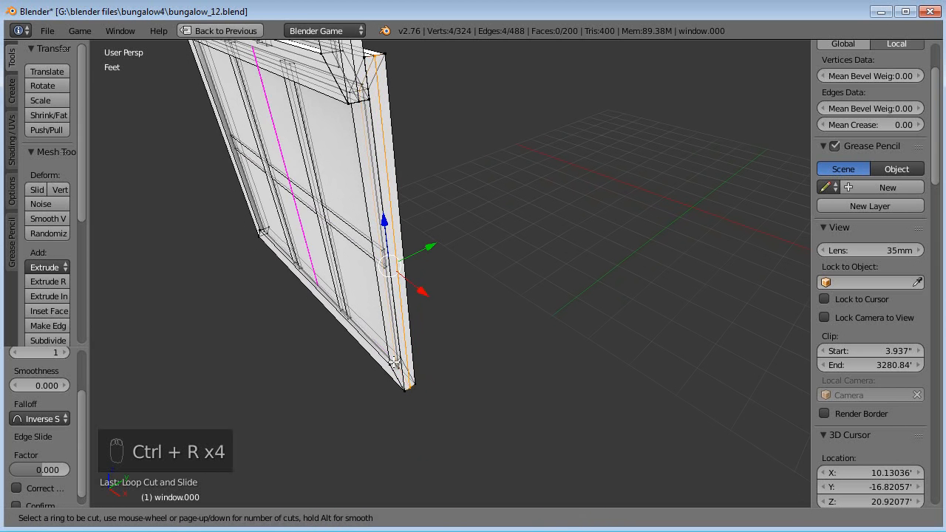
{"action": "left_click", "coordinate": [393, 362]}
{"action": "right_click", "coordinate": [393, 362]}
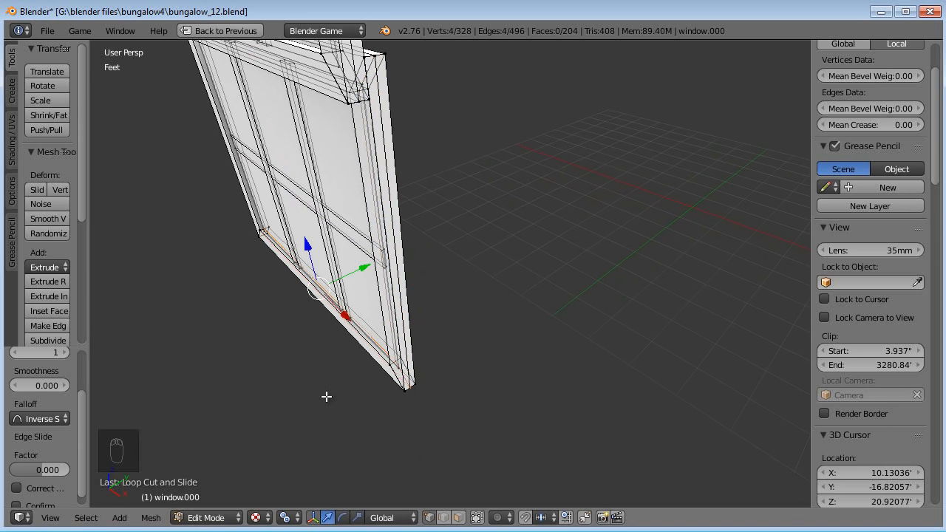
{"action": "scroll", "coordinate": [382, 374], "scroll_direction": "up", "scroll_amount": 5}
{"action": "scroll", "coordinate": [457, 366], "scroll_direction": "down", "scroll_amount": 5}
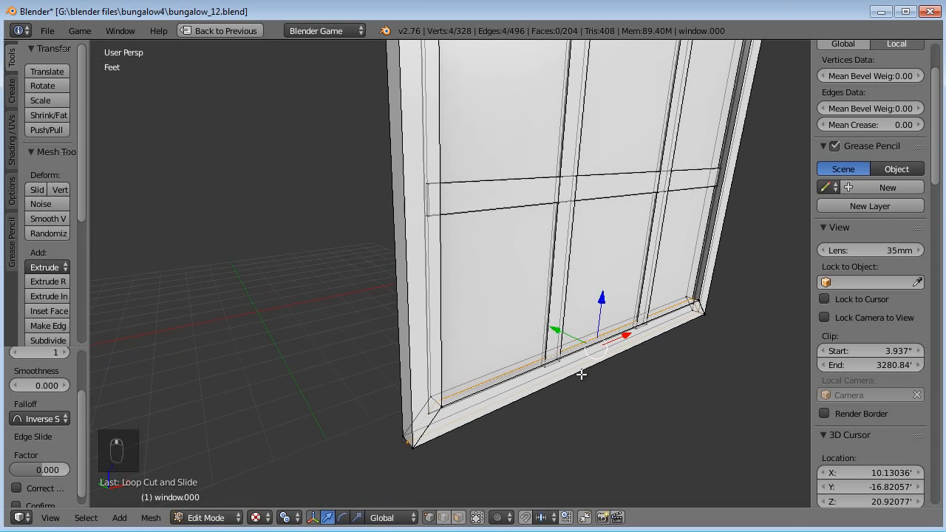
{"action": "key", "text": "ctrl+r"}
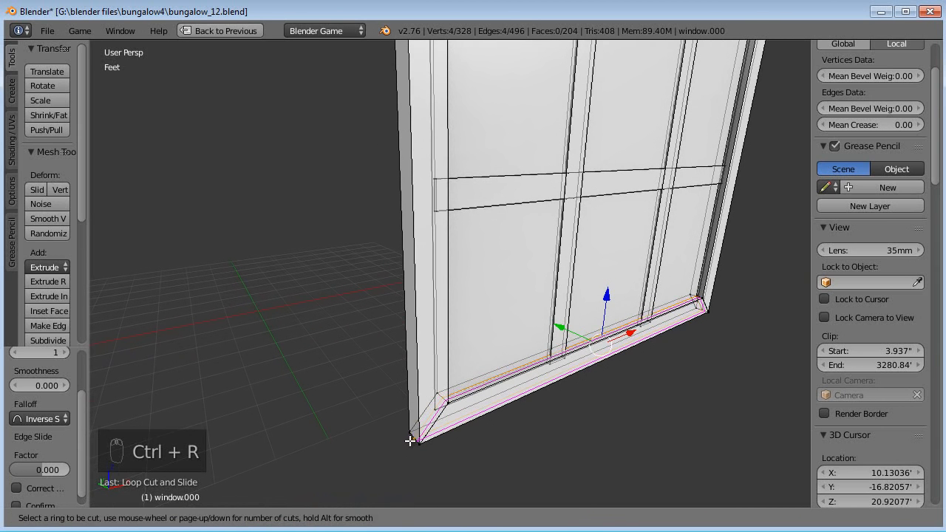
{"action": "left_click", "coordinate": [445, 397]}
{"action": "right_click", "coordinate": [445, 399]}
Add a centred lengthwise loop cut to the left stile of the upper sash.
{"action": "scroll", "coordinate": [496, 282], "scroll_direction": "down", "scroll_amount": 3}
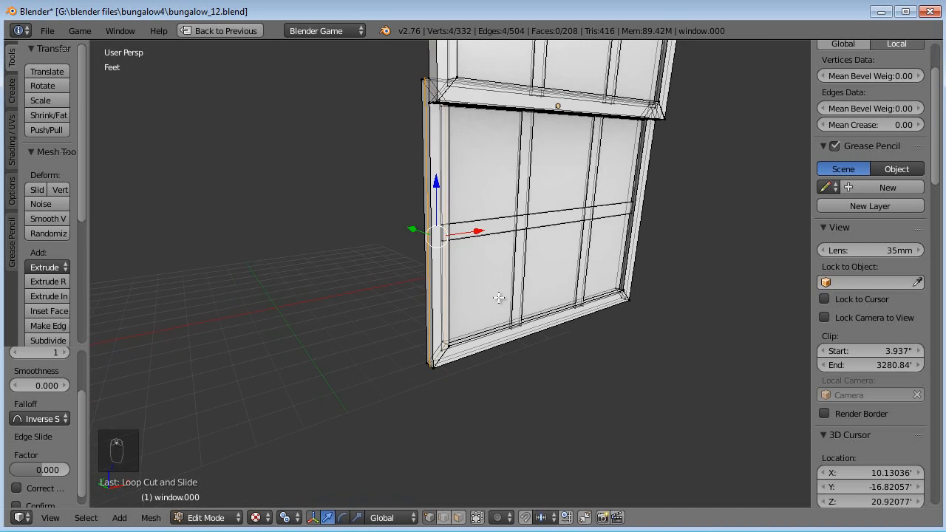
{"action": "scroll", "coordinate": [488, 418], "scroll_direction": "up", "scroll_amount": 5}
{"action": "key", "text": "ctrl+r"}
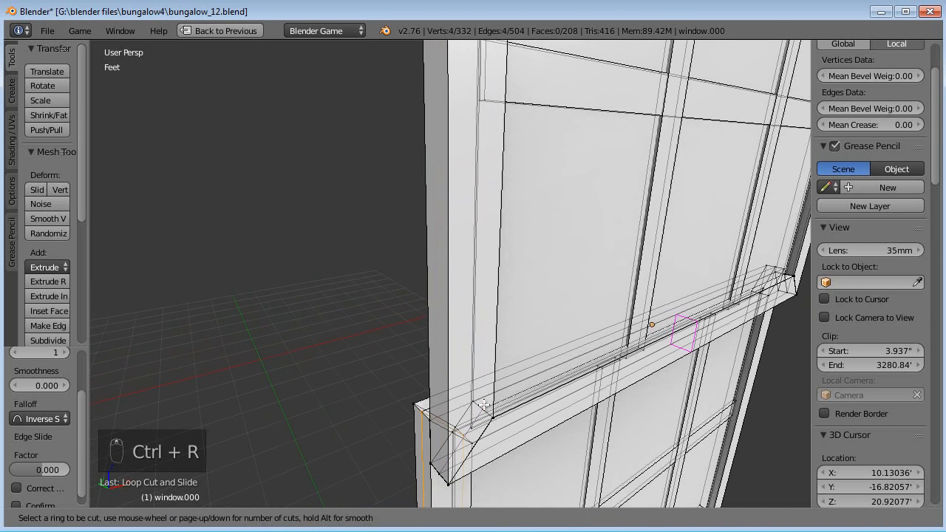
{"action": "left_click", "coordinate": [482, 405]}
{"action": "right_click", "coordinate": [482, 405]}
{"action": "scroll", "coordinate": [482, 405], "scroll_direction": "down", "scroll_amount": 5}
{"action": "middle_click_drag", "start_coordinate": [482, 405], "coordinate": [477, 381]}
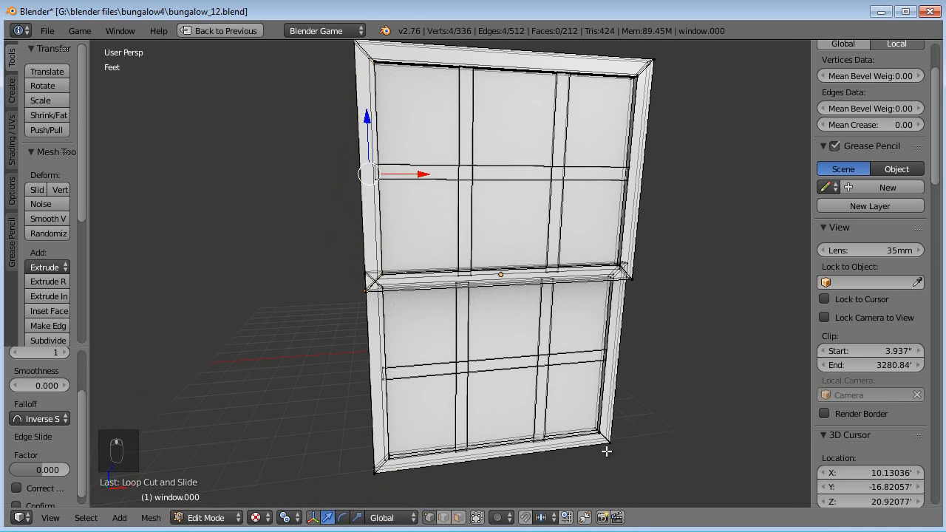
Clear the selection and box-select the outer corner vertices down the right side of both sashes.
{"action": "key", "text": "a"}
{"action": "key", "text": "b"}
{"action": "left_click_drag", "start_coordinate": [618, 444], "coordinate": [602, 433]}
{"action": "key", "text": "b"}
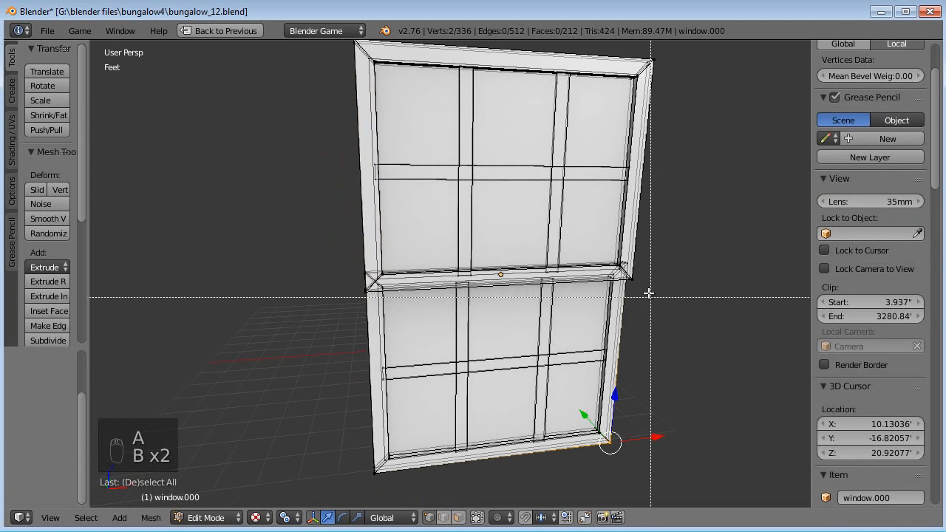
{"action": "left_click_drag", "start_coordinate": [624, 265], "coordinate": [618, 270]}
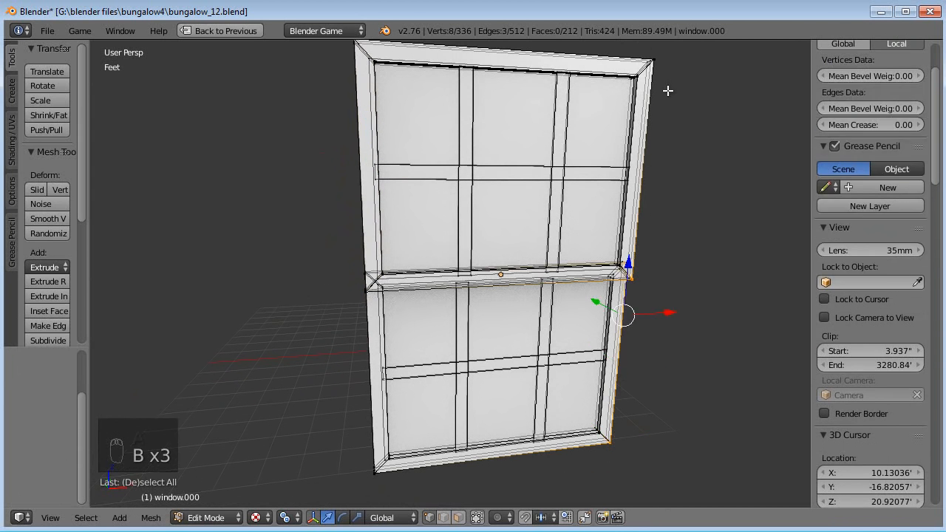
{"action": "key", "text": "b"}
{"action": "left_click_drag", "start_coordinate": [660, 57], "coordinate": [642, 69]}
{"action": "left_click_drag", "start_coordinate": [355, 37], "coordinate": [357, 40]}
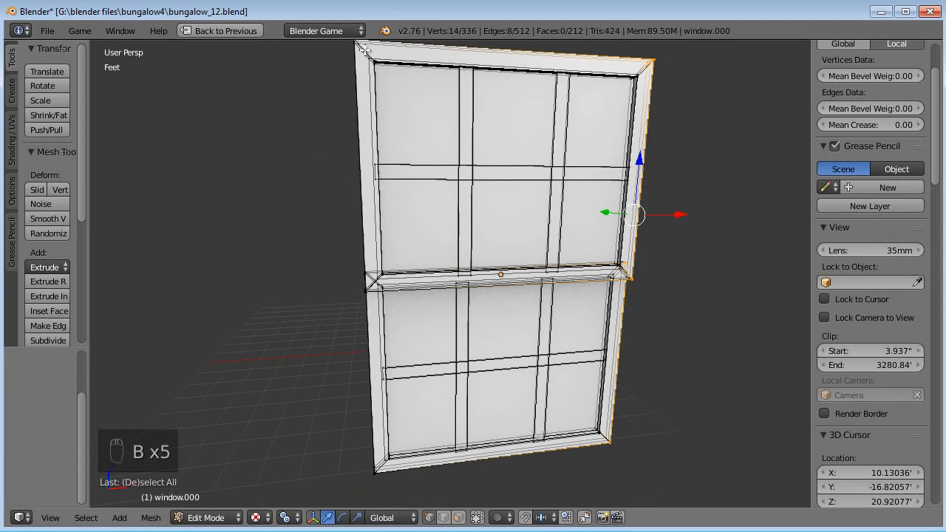
{"action": "middle_click_drag", "start_coordinate": [358, 81], "coordinate": [364, 103], "text": "shift"}
{"action": "key", "text": "g"}
{"action": "left_click", "coordinate": [384, 102]}
{"action": "key", "text": "ctrl+z"}
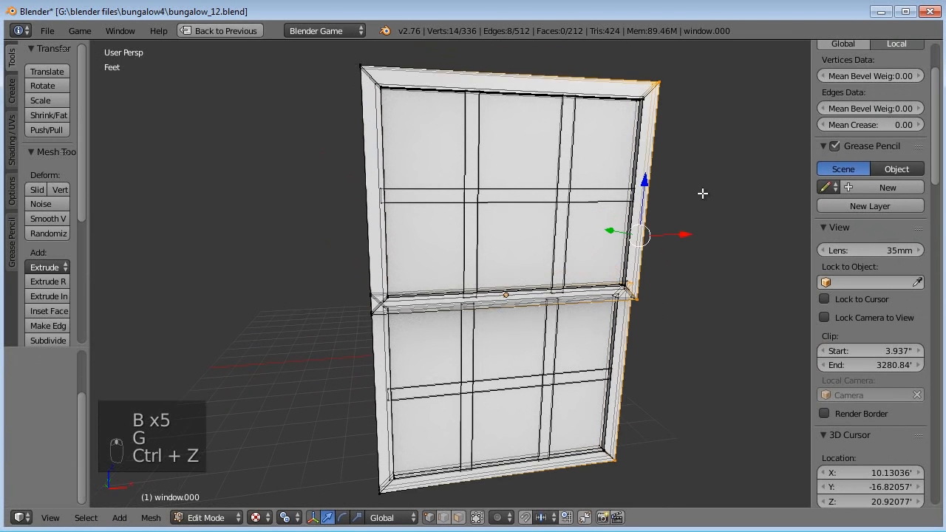
Add the outer vertices on the left side of the sashes and extend the selection to the linked geometry.
{"action": "key", "text": "b"}
{"action": "left_click_drag", "start_coordinate": [344, 60], "coordinate": [382, 337]}
{"action": "mouse_move", "coordinate": [382, 337]}
{"action": "middle_mouse_down"}
{"action": "mouse_move", "coordinate": [428, 355]}
{"action": "mouse_move", "coordinate": [428, 340]}
{"action": "middle_mouse_up"}
{"action": "key", "text": "ctrl+l"}
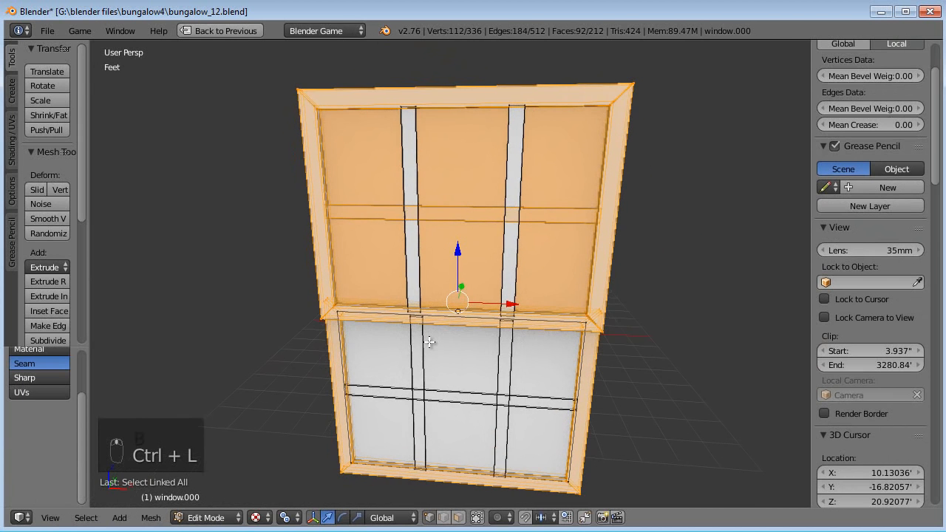
Remove the upper sash's horizontal muntin and glass pane from the selection, keeping the sash frames selected.
{"action": "key", "text": "c"}
{"action": "middle_click_drag", "start_coordinate": [346, 214], "coordinate": [598, 215]}
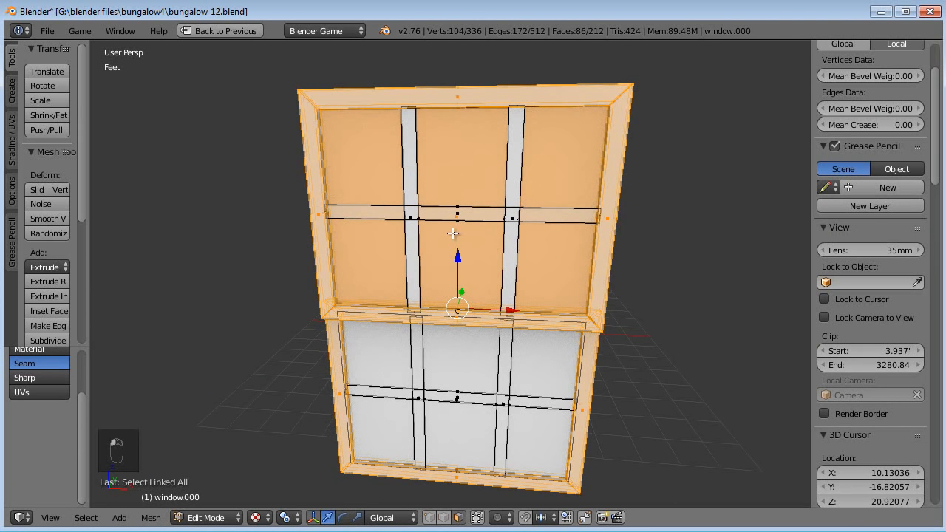
{"action": "middle_click", "coordinate": [452, 200]}
{"action": "right_click", "coordinate": [456, 202]}
{"action": "scroll", "coordinate": [456, 205], "scroll_direction": "down", "scroll_amount": 5}
{"action": "middle_click_drag", "start_coordinate": [456, 222], "coordinate": [465, 261]}
Restore the split layout, unwrap the selected sash frames, select all their UVs and unwrap them again.
{"action": "key", "text": "ctrl+Down"}
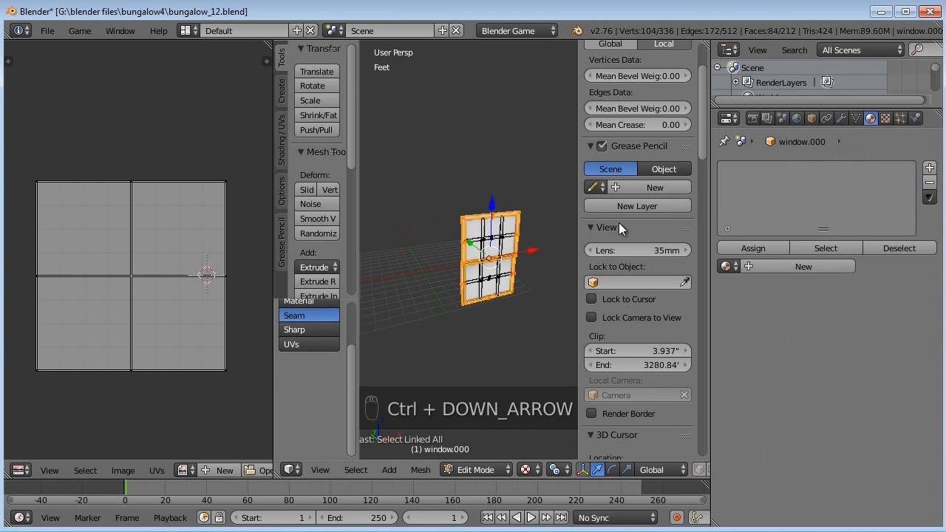
{"action": "key", "text": "u"}
{"action": "left_click", "coordinate": [487, 161]}
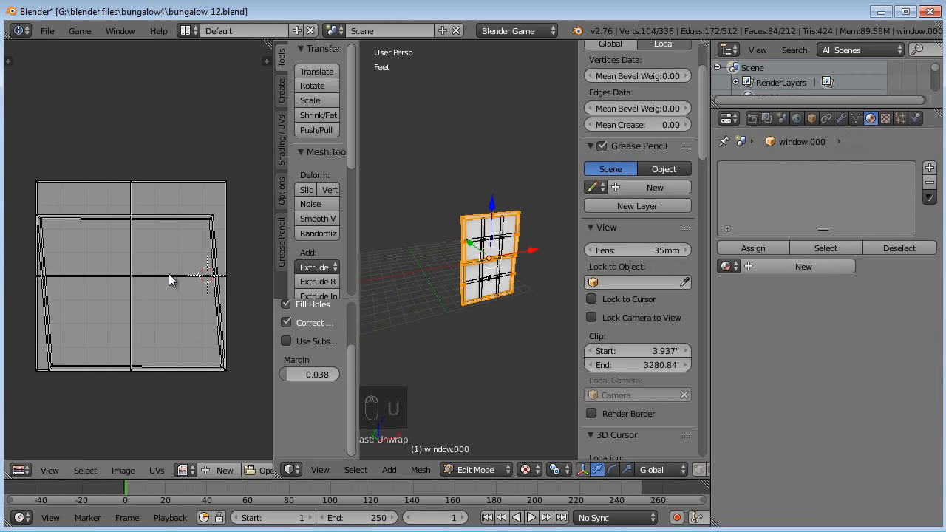
{"action": "key", "text": "a"}
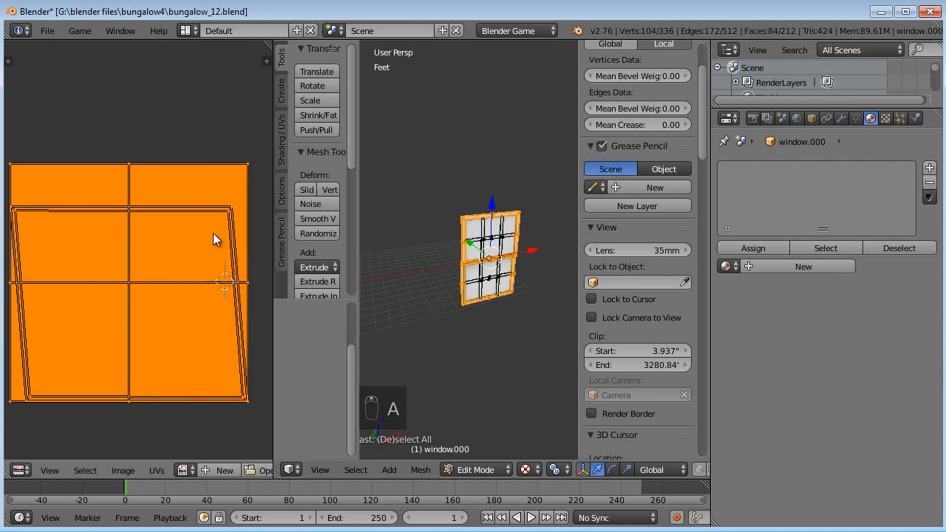
{"action": "key", "text": "u"}
{"action": "left_click", "coordinate": [497, 196]}
{"action": "middle_click_drag", "start_coordinate": [497, 197], "coordinate": [398, 265]}
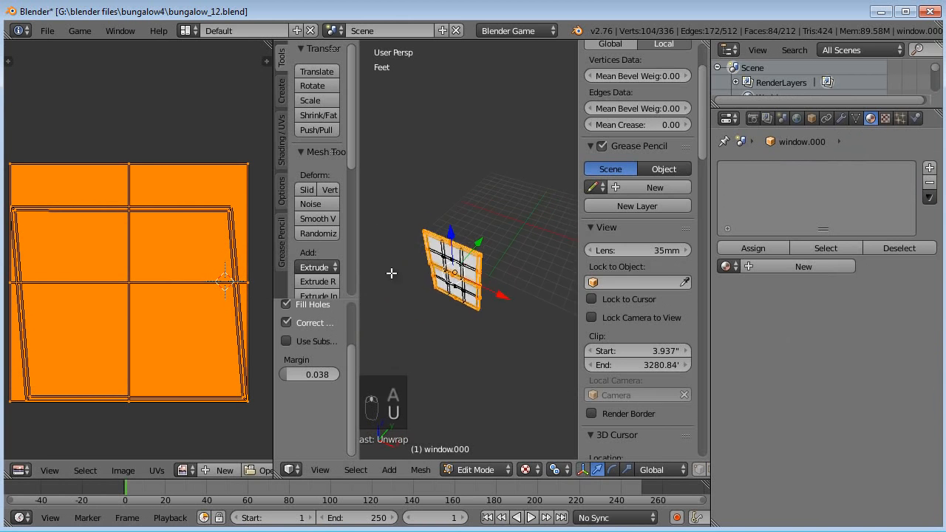
Enlarge the 3D view, clear the mesh selection and select the edge loop along the upper sash's top rail.
{"action": "key", "text": "ctrl+Up"}
{"action": "key", "text": "a"}
{"action": "scroll", "coordinate": [340, 252], "scroll_direction": "up", "scroll_amount": 6}
{"action": "middle_click_drag", "start_coordinate": [376, 229], "coordinate": [373, 239]}
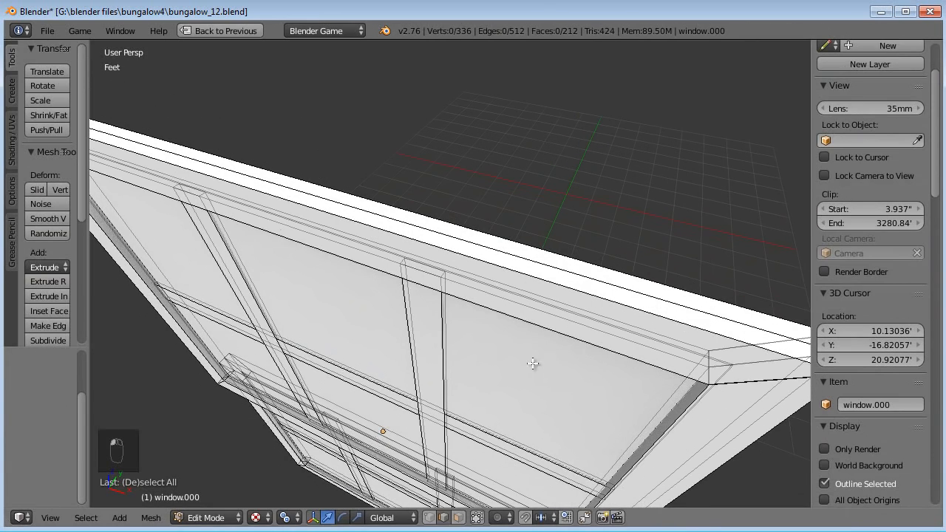
{"action": "right_click", "coordinate": [573, 270], "text": "alt"}
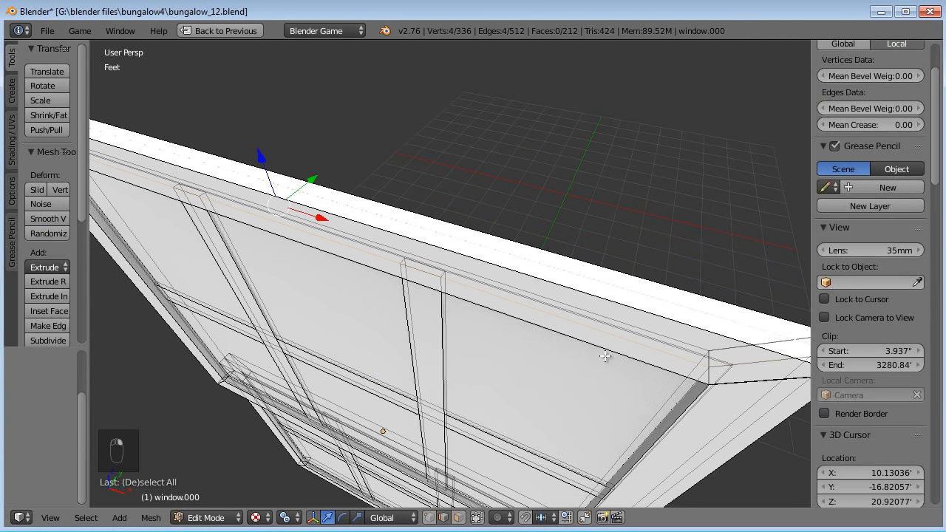
In top orthographic view, clear the selection and box-select the geometry where the two sashes meet.
{"action": "key", "text": "KP_7"}
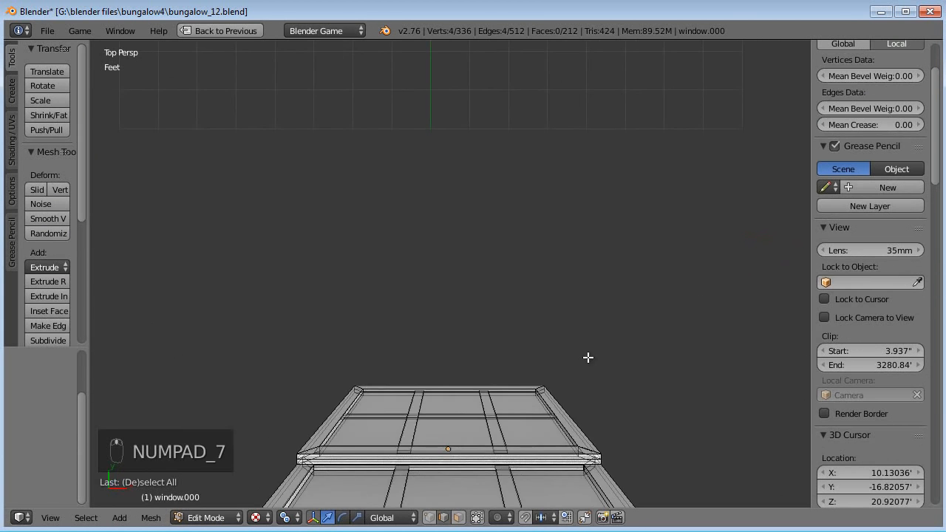
{"action": "key", "text": "KP_5"}
{"action": "scroll", "coordinate": [552, 250], "scroll_direction": "up", "scroll_amount": 3}
{"action": "middle_click_drag", "start_coordinate": [554, 393], "coordinate": [525, 252], "text": "shift"}
{"action": "key", "text": "a"}
{"action": "key", "text": "a"}
{"action": "key", "text": "b"}
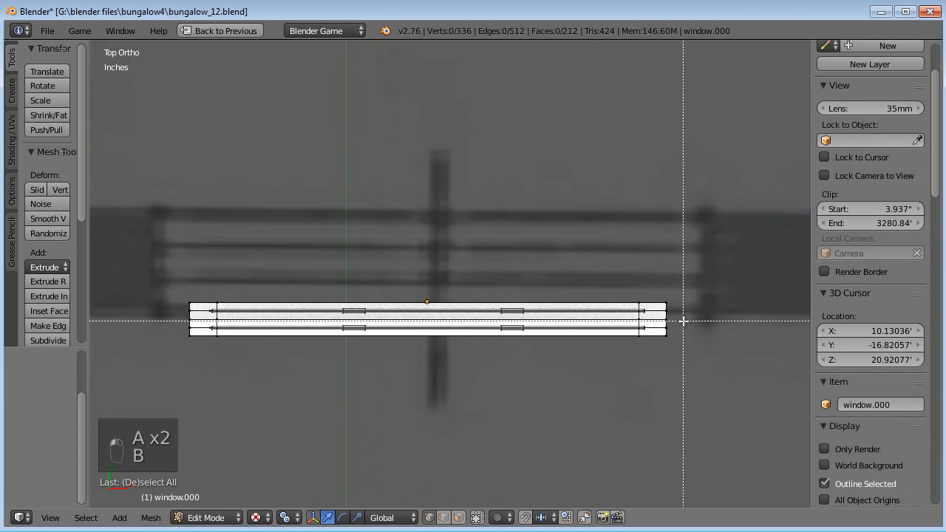
{"action": "left_click_drag", "start_coordinate": [596, 315], "coordinate": [672, 322]}
{"action": "middle_click_drag", "start_coordinate": [692, 344], "coordinate": [566, 225]}
Try to isolate a sash-frame selection by box-selecting from the side view and removing unwanted frame faces with circle select.
{"action": "key", "text": "KP_3"}
{"action": "key", "text": "b"}
{"action": "middle_click_drag", "start_coordinate": [393, 241], "coordinate": [500, 360]}
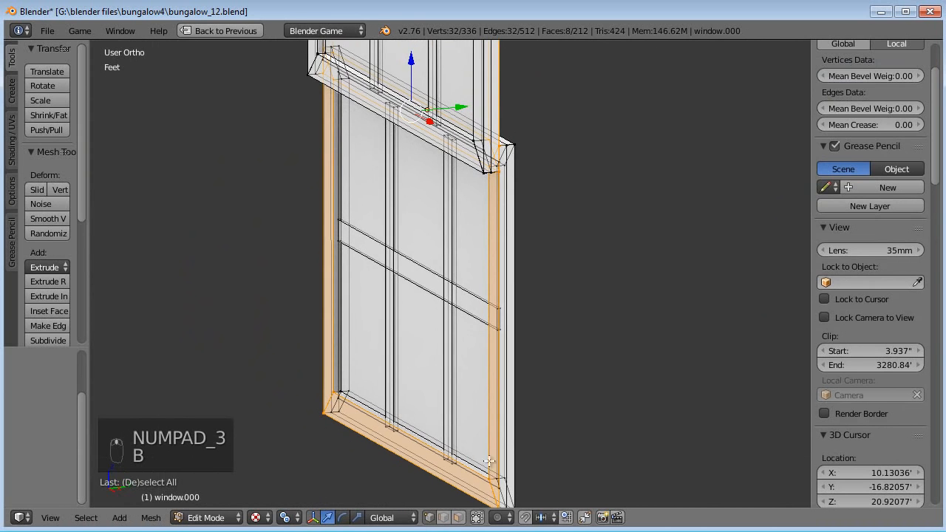
{"action": "right_click", "coordinate": [413, 447], "text": "shift"}
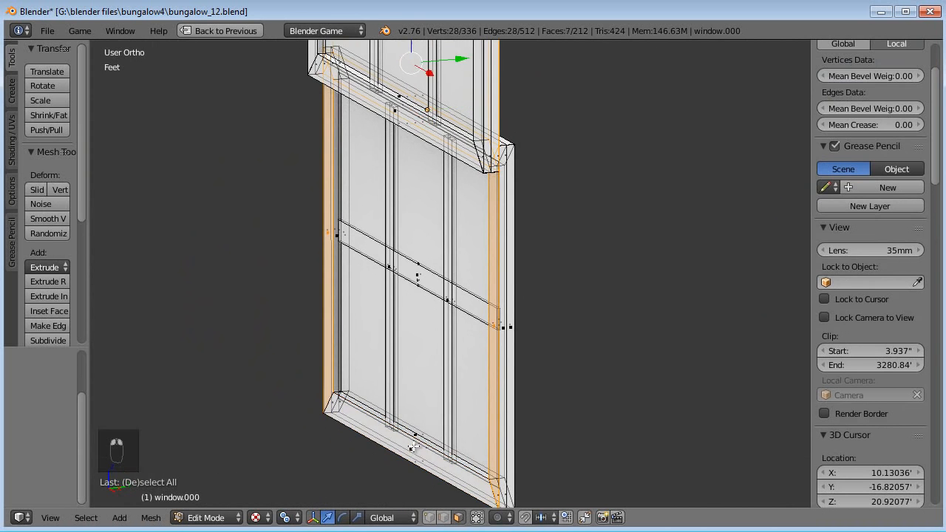
{"action": "key", "text": "c"}
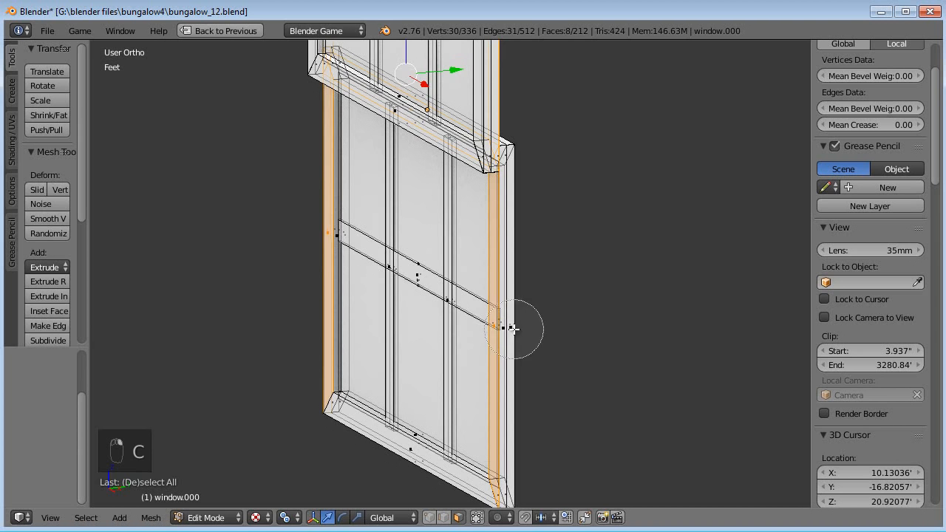
{"action": "middle_click", "coordinate": [508, 325]}
{"action": "middle_click", "coordinate": [323, 228]}
{"action": "right_click", "coordinate": [321, 228]}
{"action": "middle_click_drag", "start_coordinate": [396, 261], "coordinate": [437, 342], "text": "shift"}
{"action": "key", "text": "c"}
{"action": "middle_click", "coordinate": [427, 210]}
{"action": "right_click", "coordinate": [494, 299]}
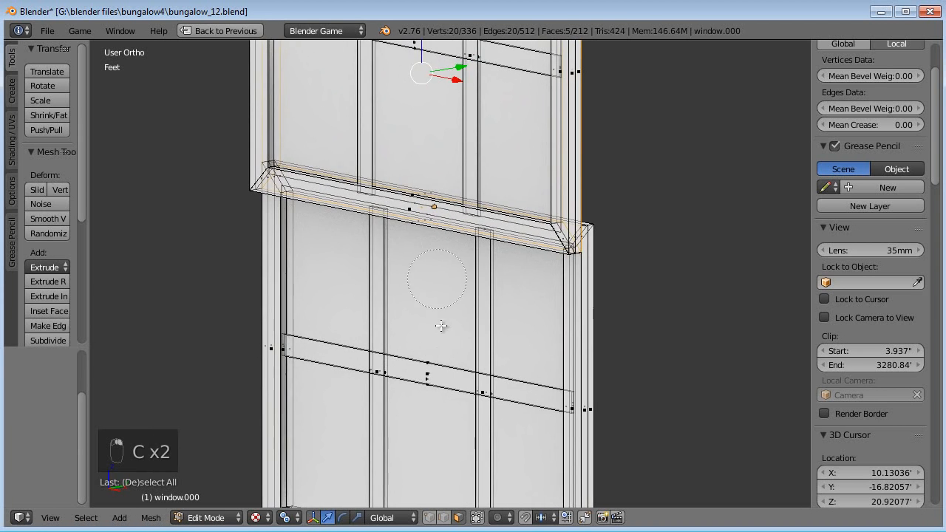
{"action": "middle_click_drag", "start_coordinate": [491, 302], "coordinate": [362, 366]}
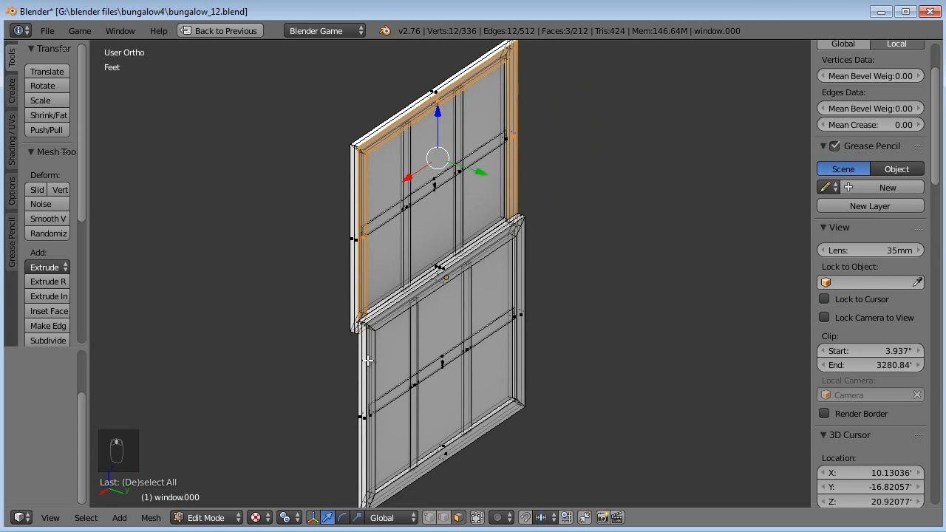
{"action": "key", "text": "KP_7"}
{"action": "key", "text": "a"}
{"action": "key", "text": "a"}
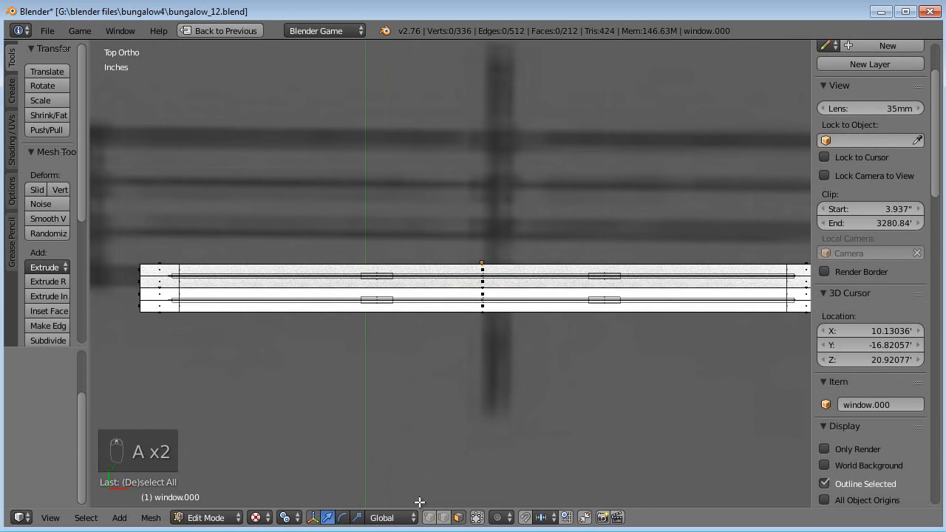
{"action": "key", "text": "b"}
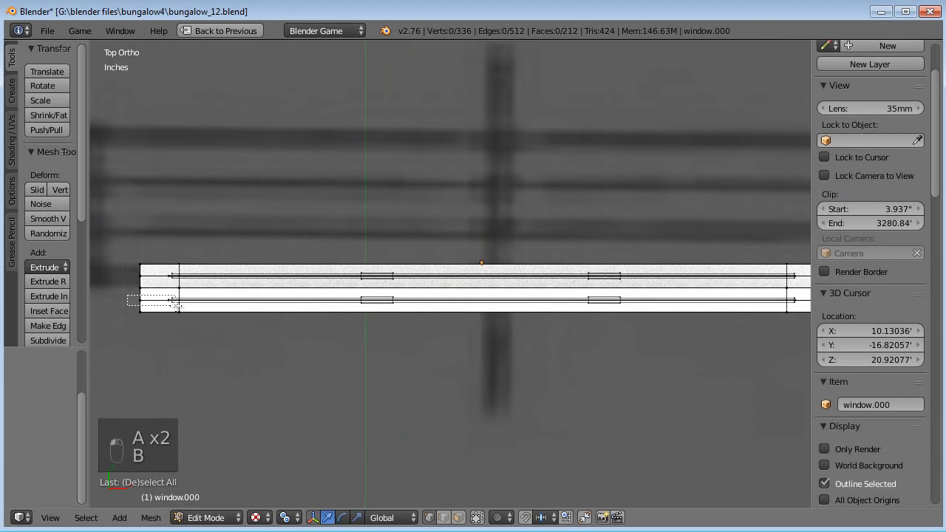
{"action": "left_click_drag", "start_coordinate": [176, 303], "coordinate": [179, 305]}
{"action": "key", "text": "a"}
{"action": "key", "text": "b"}
{"action": "scroll", "coordinate": [359, 398], "scroll_direction": "down", "scroll_amount": 2}
In edge select mode, box-select the right vertical and horizontal muntins of both sashes and extend the selection to linked geometry.
{"action": "middle_click_drag", "start_coordinate": [358, 398], "coordinate": [371, 321]}
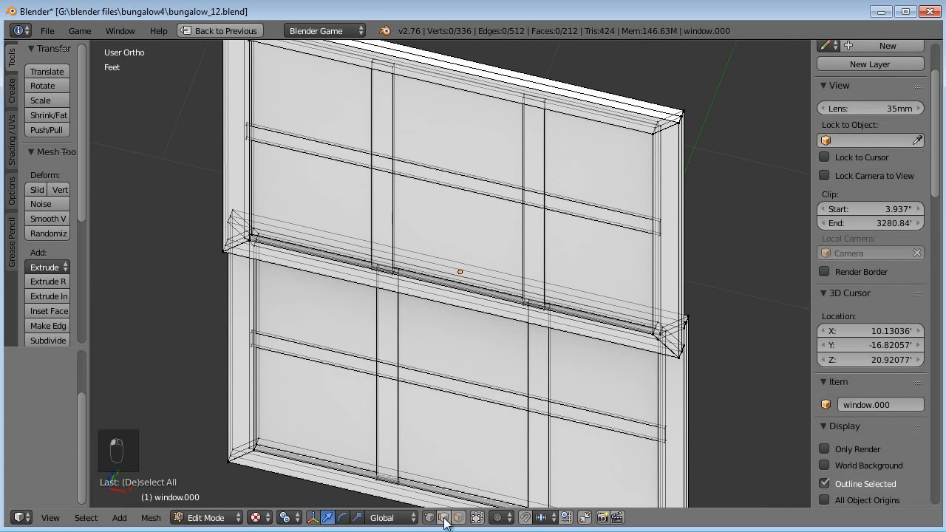
{"action": "key", "text": "b"}
{"action": "left_click_drag", "start_coordinate": [468, 244], "coordinate": [562, 174]}
{"action": "key", "text": "b"}
{"action": "left_click_drag", "start_coordinate": [560, 387], "coordinate": [494, 437]}
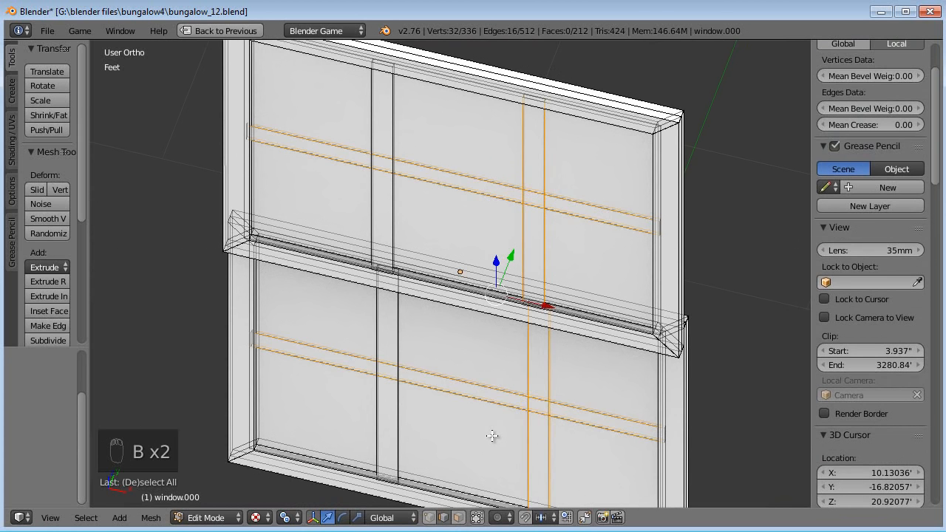
{"action": "key", "text": "ctrl+l"}
Add the left vertical muntins of both sashes with their linked geometry and hide all the selected muntins.
{"action": "key", "text": "b"}
{"action": "left_click_drag", "start_coordinate": [420, 368], "coordinate": [365, 396]}
{"action": "key", "text": "b"}
{"action": "left_click_drag", "start_coordinate": [446, 143], "coordinate": [342, 193]}
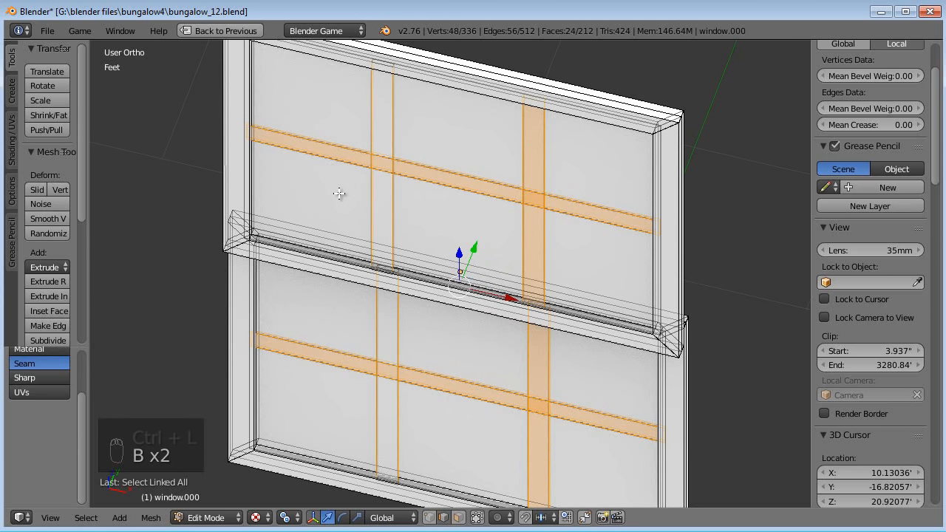
{"action": "key", "text": "ctrl+l"}
{"action": "key", "text": "h"}
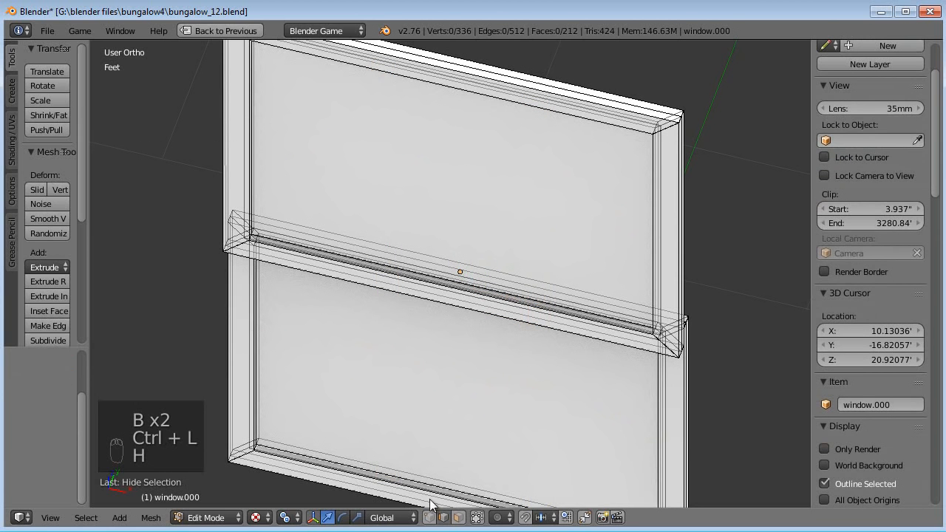
In face select mode, select both sashes' glass panes with their linked geometry and hide them.
{"action": "left_click", "coordinate": [459, 520]}
{"action": "right_click", "coordinate": [459, 400]}
{"action": "right_click", "coordinate": [459, 228], "text": "shift"}
{"action": "right_click", "coordinate": [454, 173]}
{"action": "right_click", "coordinate": [459, 391], "text": "shift"}
{"action": "key", "text": "ctrl+l"}
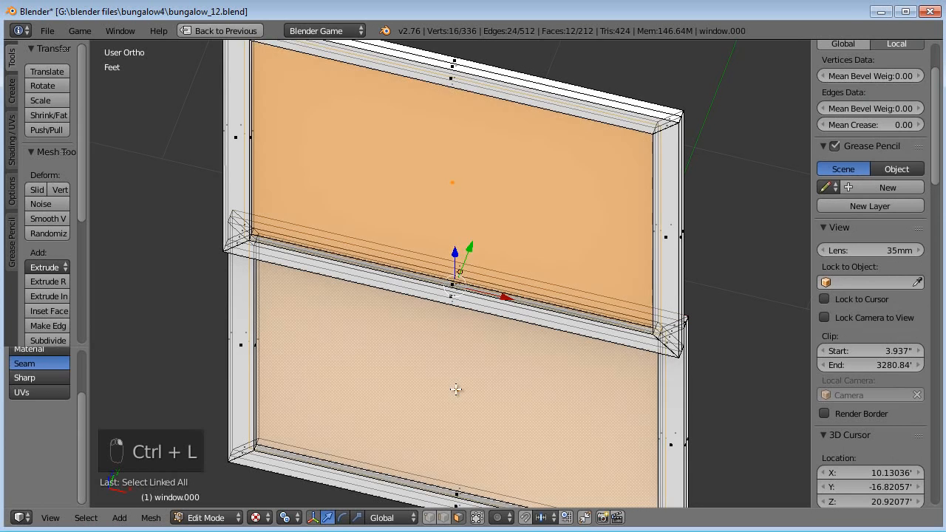
{"action": "key", "text": "h"}
In right orthographic view, box-select the edges along the middle of the lower sash frame's depth.
{"action": "scroll", "coordinate": [481, 388], "scroll_direction": "down", "scroll_amount": 2}
{"action": "middle_click_drag", "start_coordinate": [481, 380], "coordinate": [356, 316]}
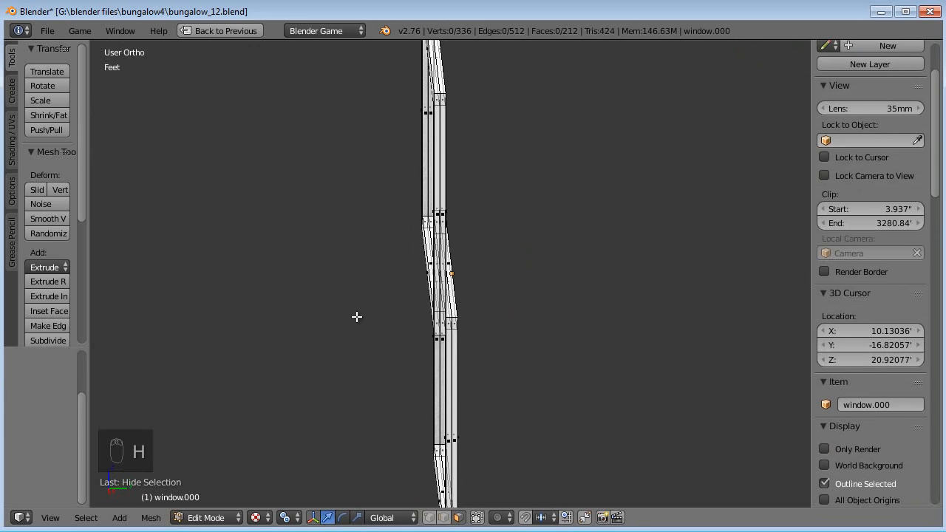
{"action": "key", "text": "KP_3"}
{"action": "middle_click_drag", "start_coordinate": [364, 352], "coordinate": [350, 265], "text": "shift"}
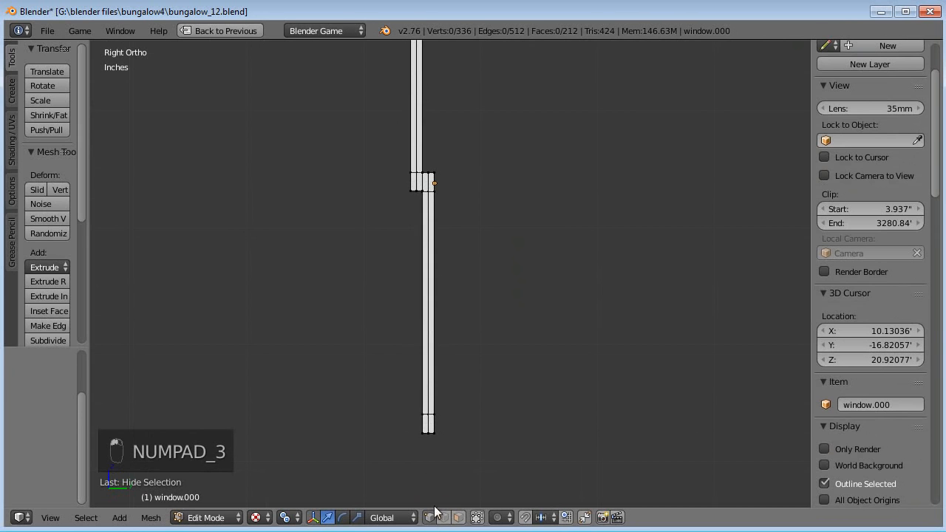
{"action": "key", "text": "b"}
{"action": "left_click_drag", "start_coordinate": [423, 159], "coordinate": [431, 441]}
Add the edges along the middle of the upper sash frame's depth and mark the selected edges as seams.
{"action": "middle_click_drag", "start_coordinate": [409, 222], "coordinate": [416, 340], "text": "shift"}
{"action": "key", "text": "b"}
{"action": "left_click_drag", "start_coordinate": [424, 153], "coordinate": [426, 274]}
{"action": "left_click_drag", "start_coordinate": [424, 439], "coordinate": [424, 436]}
{"action": "middle_click_drag", "start_coordinate": [424, 436], "coordinate": [522, 420]}
{"action": "key", "text": "ctrl+e"}
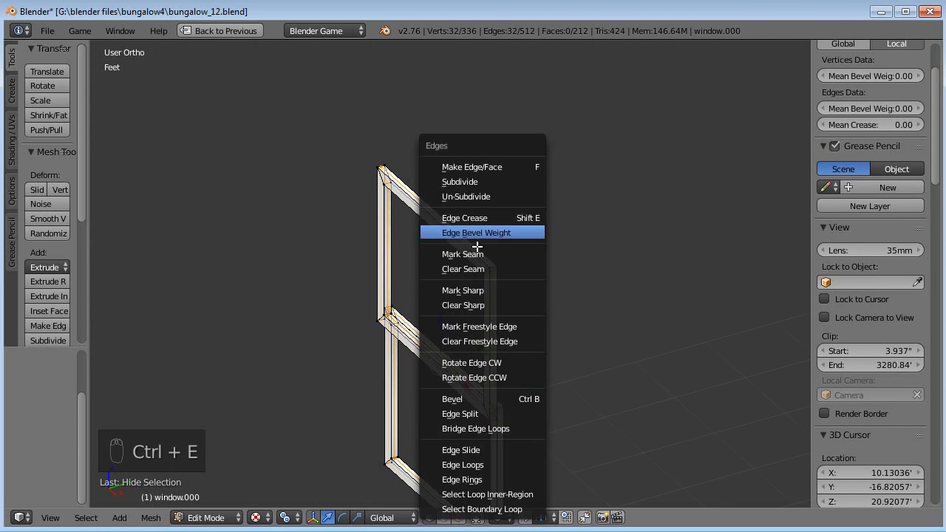
{"action": "left_click", "coordinate": [517, 253]}
Select all the visible sash frame geometry, restore the split layout and unwrap it.
{"action": "key", "text": "a"}
{"action": "key", "text": "a"}
{"action": "key", "text": "ctrl+Down"}
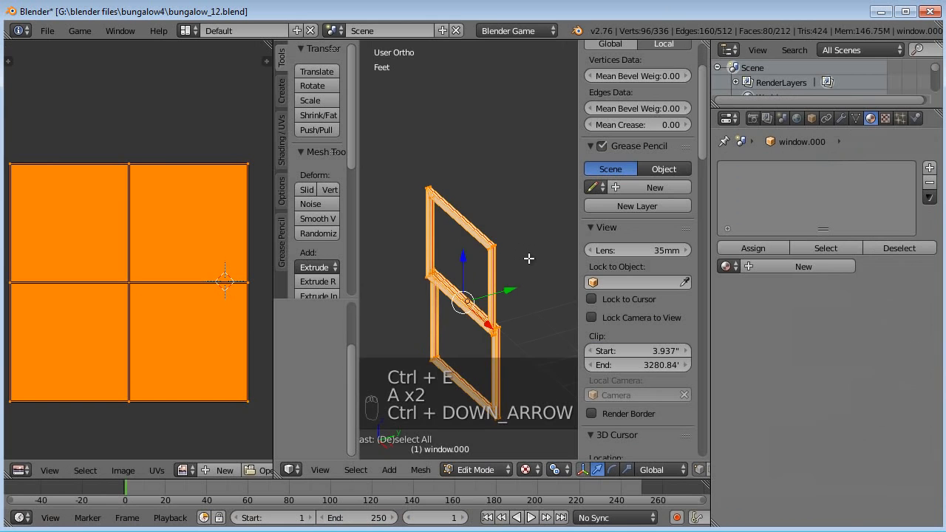
{"action": "key", "text": "u"}
{"action": "left_click", "coordinate": [516, 172]}
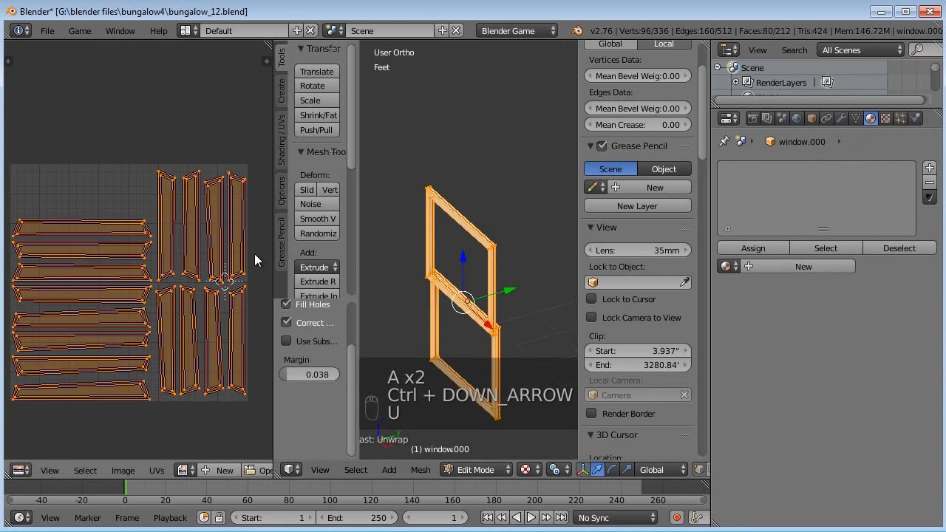
Select the horizontal sash UV islands, rotate them by 90 degrees and move them toward the vertical islands.
{"action": "key", "text": "a"}
{"action": "key", "text": "b"}
{"action": "left_click_drag", "start_coordinate": [13, 201], "coordinate": [92, 393]}
{"action": "key", "text": "ctrl+l"}
{"action": "type", "text": "r"}
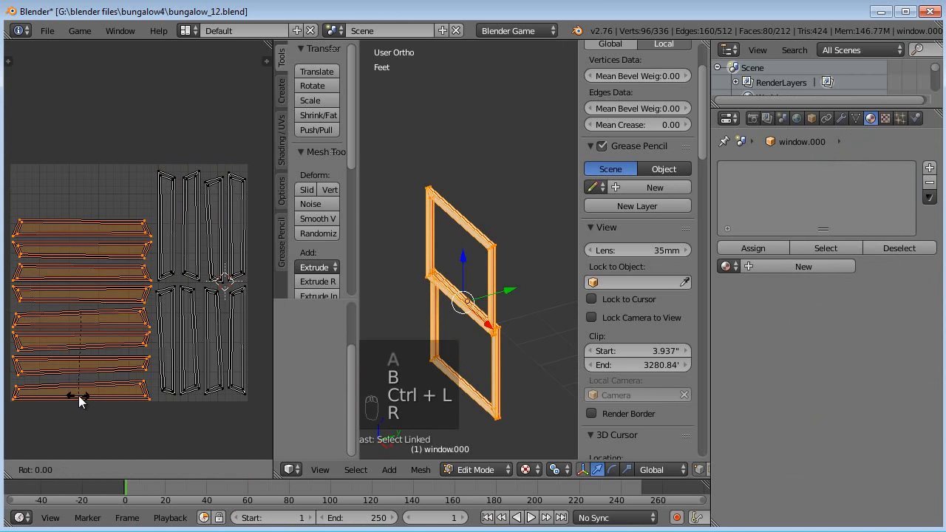
{"action": "type", "text": "90"}
{"action": "key", "text": "Return"}
{"action": "key", "text": "g"}
{"action": "left_click", "coordinate": [121, 393]}
Reveal the hidden window geometry, clear the selection and enlarge the 3D view around the upper sash.
{"action": "key", "text": "Tab"}
{"action": "key", "text": "Tab"}
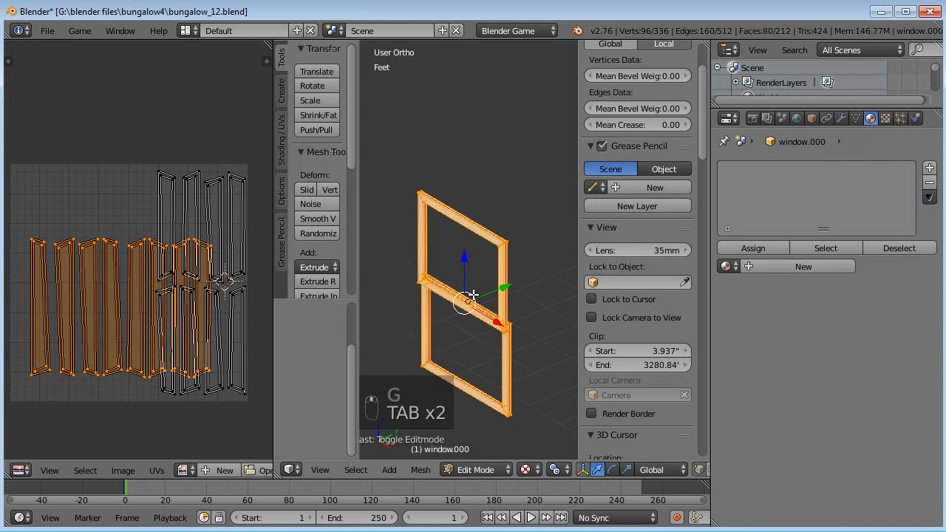
{"action": "key", "text": "alt+h"}
{"action": "key", "text": "a"}
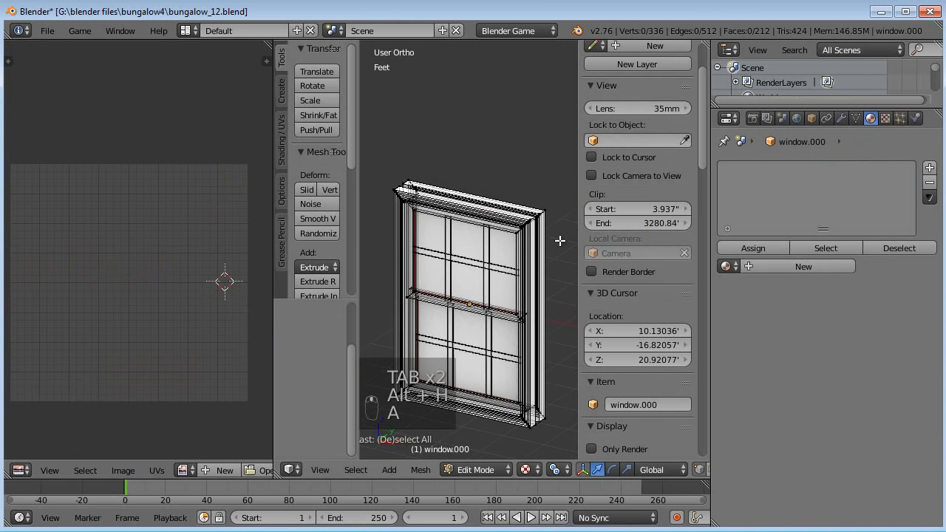
{"action": "scroll", "coordinate": [525, 258], "scroll_direction": "up", "scroll_amount": 4}
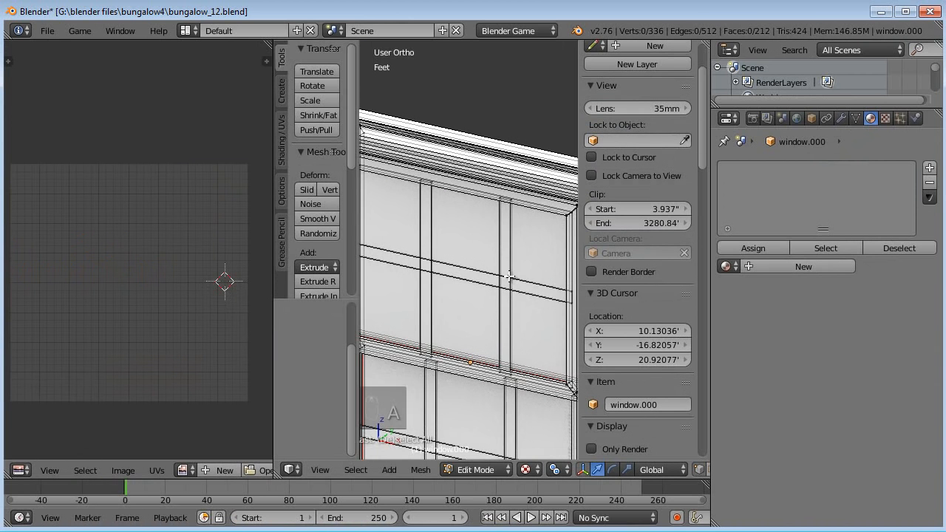
{"action": "scroll", "coordinate": [509, 276], "scroll_direction": "down", "scroll_amount": 2}
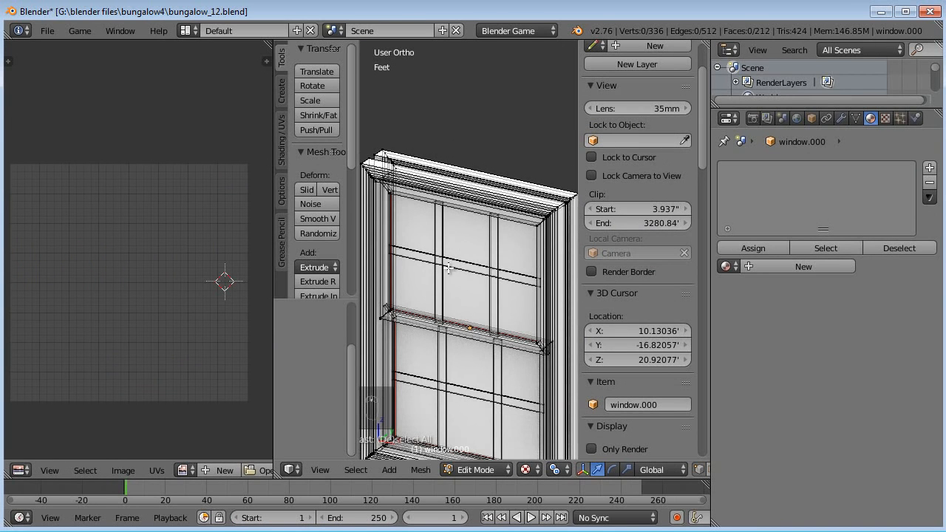
{"action": "key", "text": "ctrl+Up"}
{"action": "scroll", "coordinate": [463, 281], "scroll_direction": "up", "scroll_amount": 3}
{"action": "middle_click_drag", "start_coordinate": [477, 241], "coordinate": [479, 245], "text": "shift"}
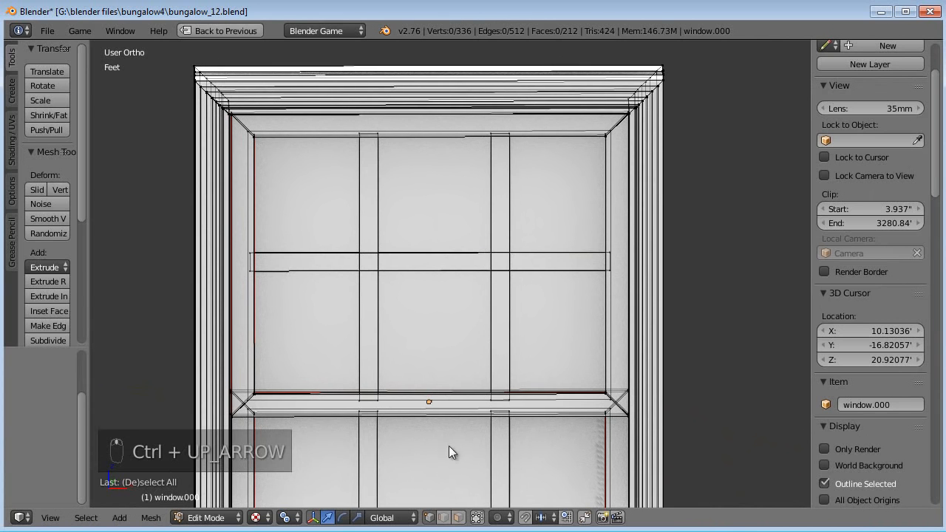
In edge select mode, box-select the edges of the crossing muntins in both sashes.
{"action": "left_click", "coordinate": [448, 518]}
{"action": "key", "text": "b"}
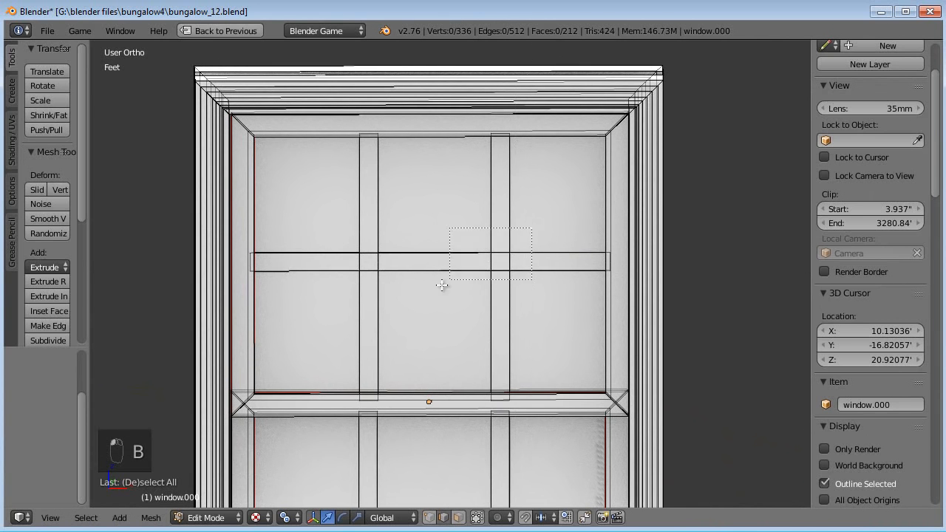
{"action": "left_click_drag", "start_coordinate": [533, 227], "coordinate": [341, 318]}
{"action": "middle_click_drag", "start_coordinate": [462, 440], "coordinate": [450, 352], "text": "shift"}
{"action": "key", "text": "b"}
{"action": "left_click_drag", "start_coordinate": [490, 322], "coordinate": [317, 483]}
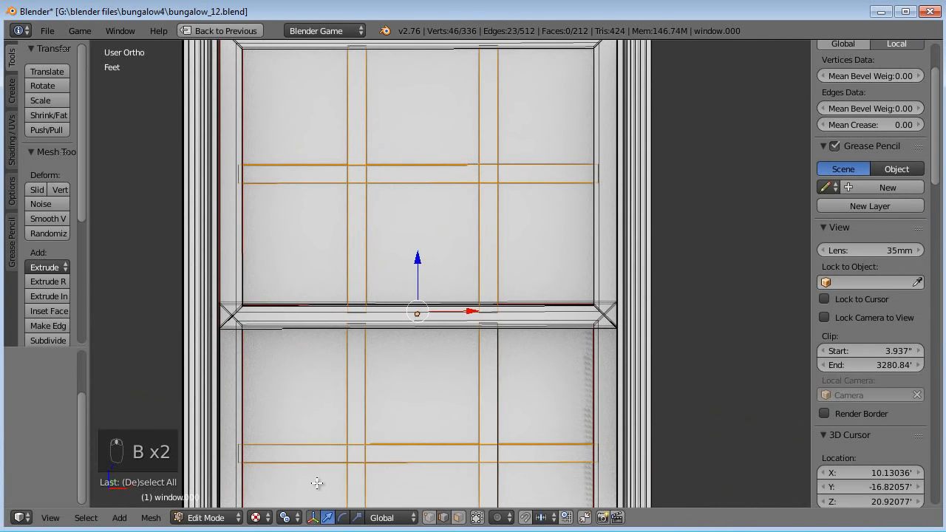
Extend the selection to the complete linked muntins and hide all the unselected window geometry.
{"action": "middle_click_drag", "start_coordinate": [430, 462], "coordinate": [438, 408], "text": "shift"}
{"action": "key", "text": "ctrl+l"}
{"action": "middle_click_drag", "start_coordinate": [493, 334], "coordinate": [453, 349]}
{"action": "key", "text": "shift+j"}
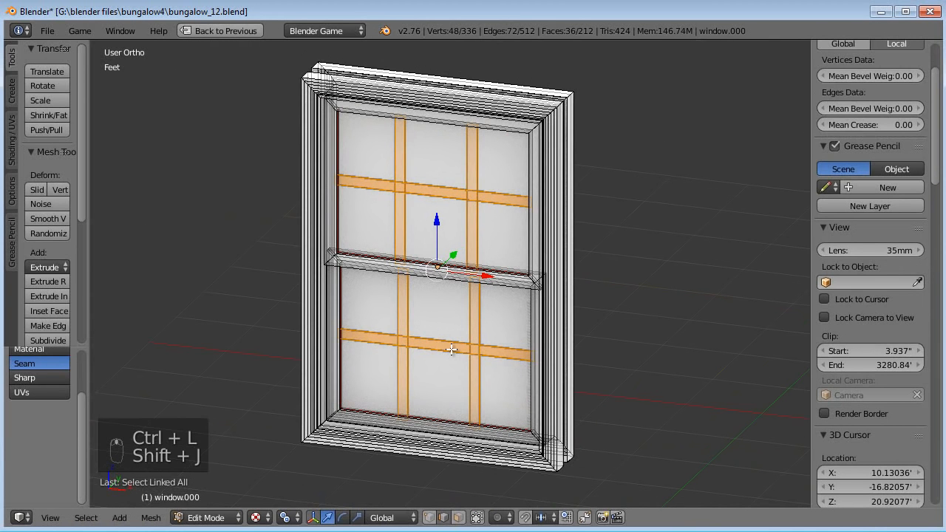
{"action": "key", "text": "shift+h"}
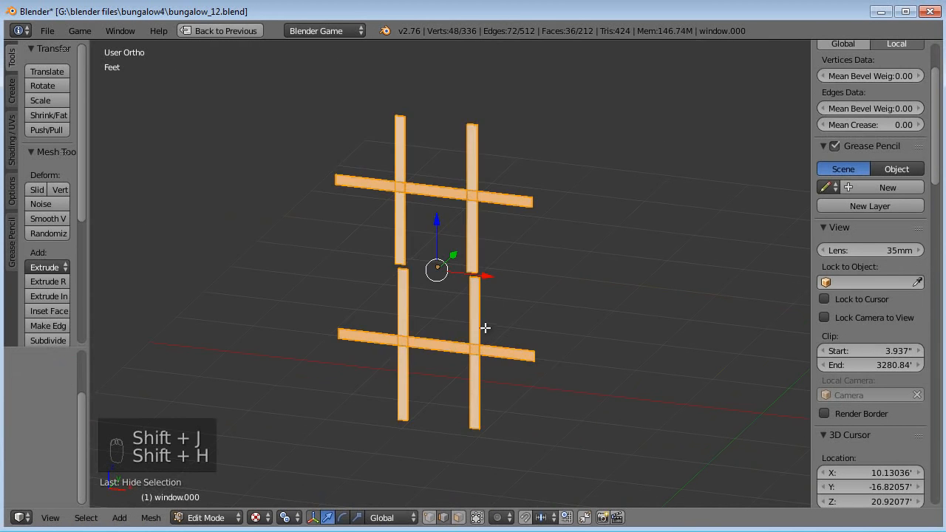
Select all the isolated muntins and unwrap them with Smart UV Project.
{"action": "middle_click_drag", "start_coordinate": [482, 328], "coordinate": [434, 355]}
{"action": "scroll", "coordinate": [464, 304], "scroll_direction": "up", "scroll_amount": 5}
{"action": "key", "text": "a"}
{"action": "middle_click_drag", "start_coordinate": [463, 304], "coordinate": [375, 264]}
{"action": "key", "text": "KP_7"}
{"action": "scroll", "coordinate": [377, 270], "scroll_direction": "down", "scroll_amount": 3}
{"action": "key", "text": "a"}
{"action": "key", "text": "a"}
{"action": "key", "text": "u"}
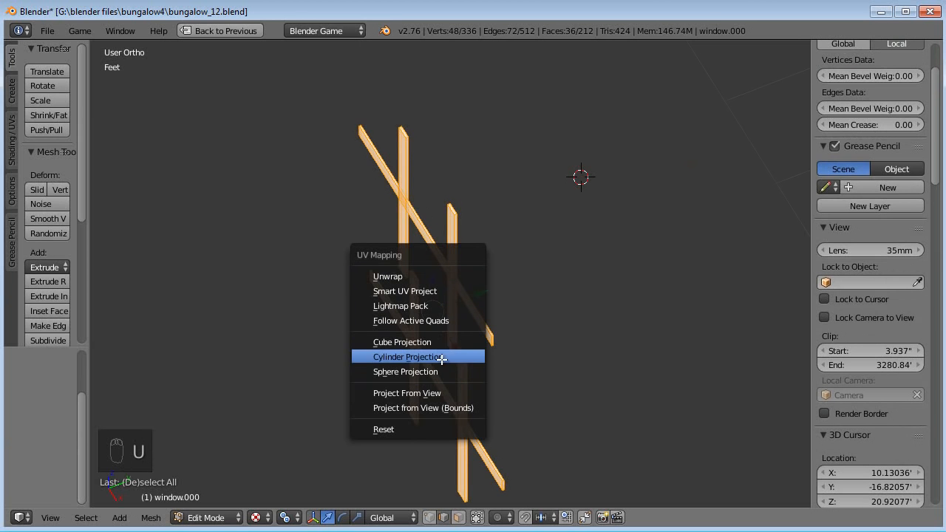
{"action": "left_click", "coordinate": [441, 292]}
{"action": "left_click", "coordinate": [475, 385]}
{"action": "middle_click_drag", "start_coordinate": [444, 356], "coordinate": [523, 334]}
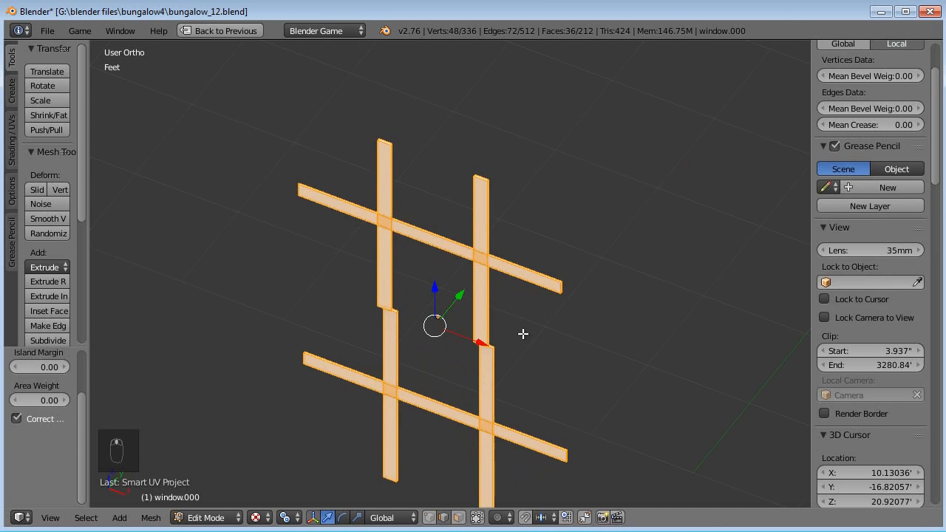
Restore the split layout and reselect all the muntins to display their UV layout.
{"action": "key", "text": "ctrl+Down"}
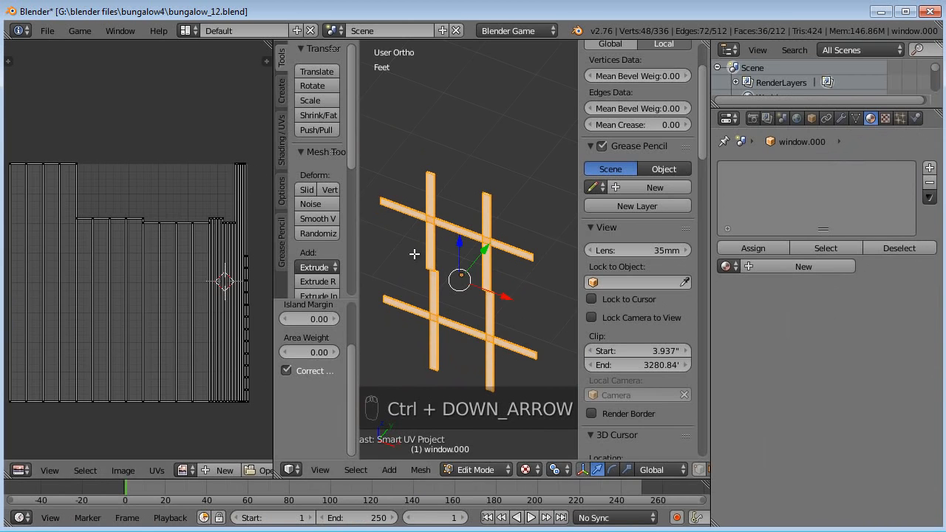
{"action": "key", "text": "a"}
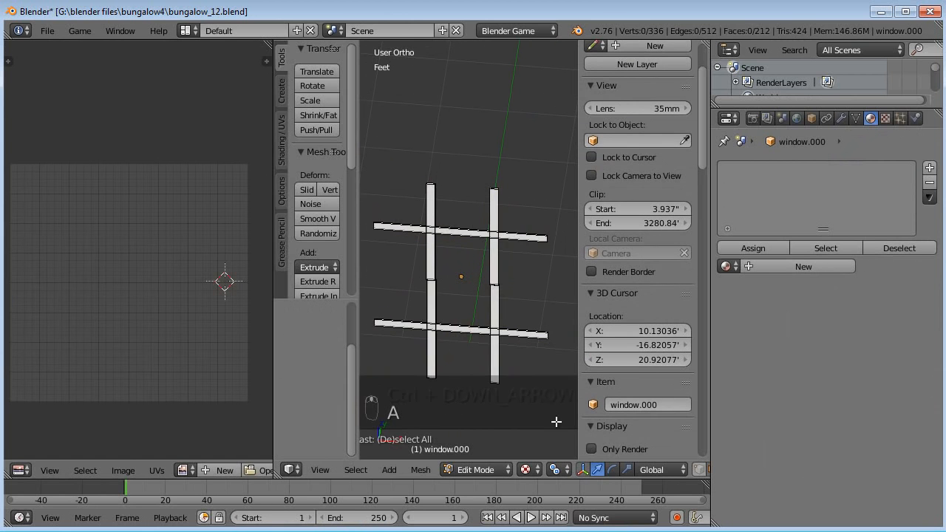
{"action": "key", "text": "a"}
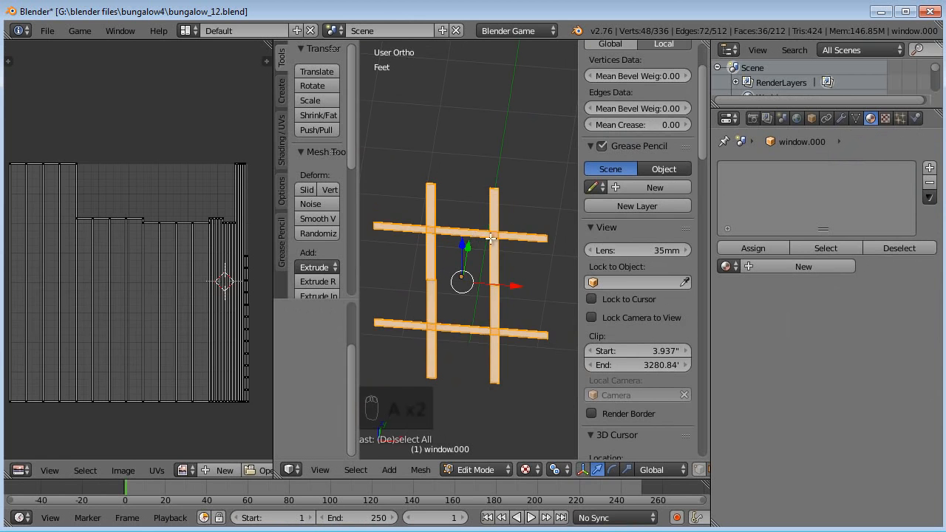
Reveal the hidden window geometry, clear the mesh selection and return to Object Mode.
{"action": "key", "text": "alt+h"}
{"action": "key", "text": "a"}
{"action": "key", "text": "Tab"}
{"action": "middle_click_drag", "start_coordinate": [484, 268], "coordinate": [453, 259]}
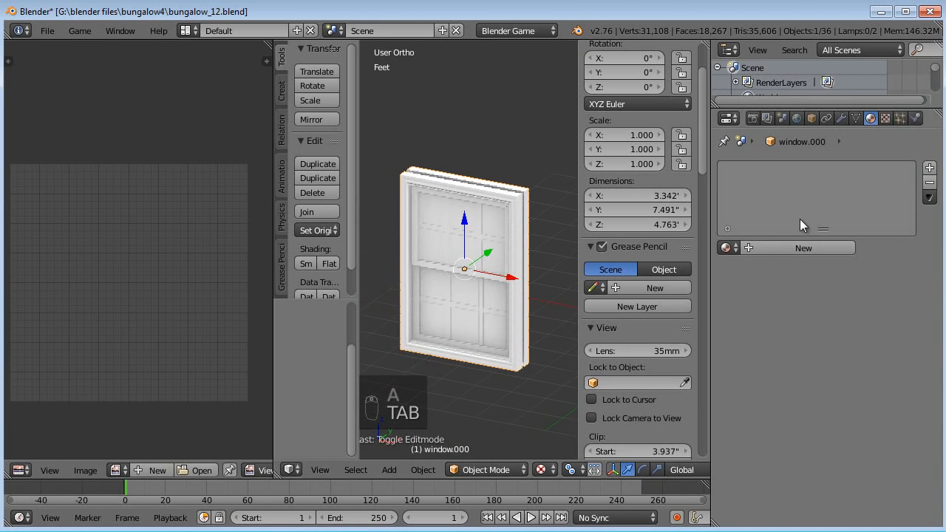
Assign the existing door-trim material to the window and check the wood grain on its frame and bars.
{"action": "left_click", "coordinate": [729, 248]}
{"action": "left_click", "coordinate": [758, 313]}
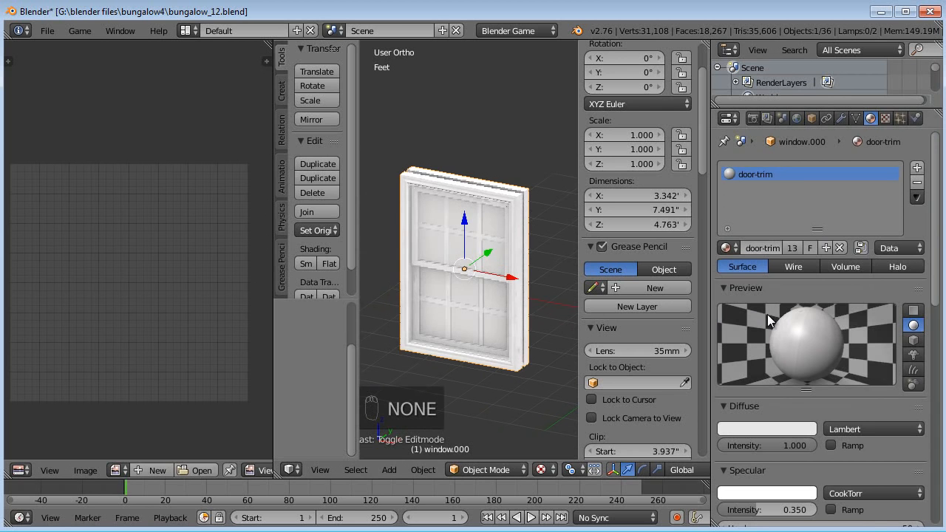
{"action": "scroll", "coordinate": [521, 288], "scroll_direction": "up", "scroll_amount": 6}
{"action": "middle_click_drag", "start_coordinate": [521, 283], "coordinate": [513, 217]}
{"action": "scroll", "coordinate": [481, 255], "scroll_direction": "down", "scroll_amount": 3}
{"action": "middle_click_drag", "start_coordinate": [484, 264], "coordinate": [521, 311]}
{"action": "scroll", "coordinate": [477, 289], "scroll_direction": "up", "scroll_amount": 2}
{"action": "middle_click_drag", "start_coordinate": [477, 289], "coordinate": [518, 244]}
Rename the window's door-trim material to wood-trim.
{"action": "left_click", "coordinate": [762, 247]}
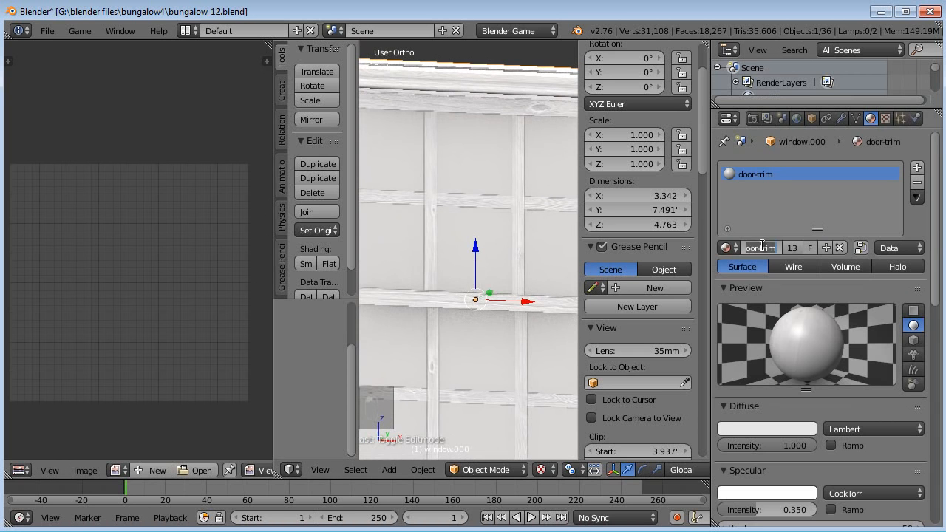
{"action": "type", "text": "wood-"}
{"action": "key", "text": "Return"}
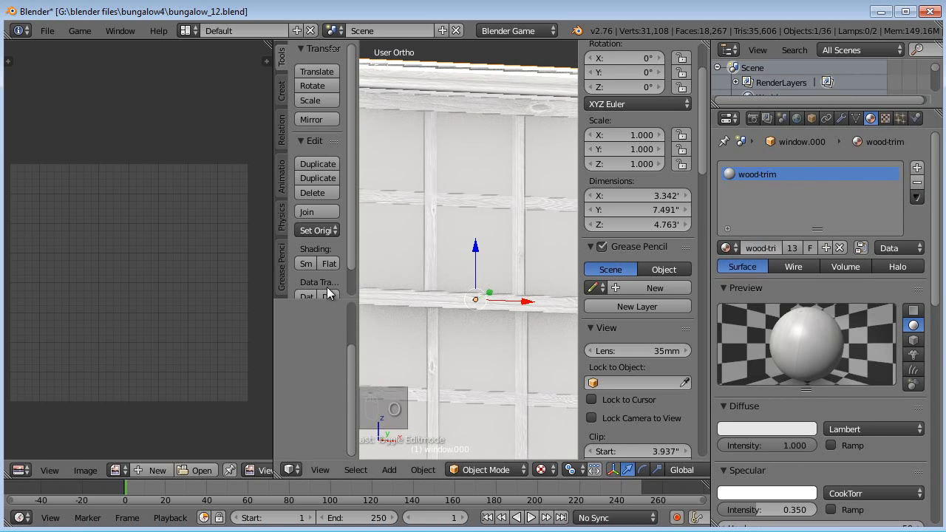
Widen the 3D view and add a second material named glass to the window.
{"action": "left_click_drag", "start_coordinate": [273, 298], "coordinate": [137, 295]}
{"action": "middle_click_drag", "start_coordinate": [374, 271], "coordinate": [399, 216]}
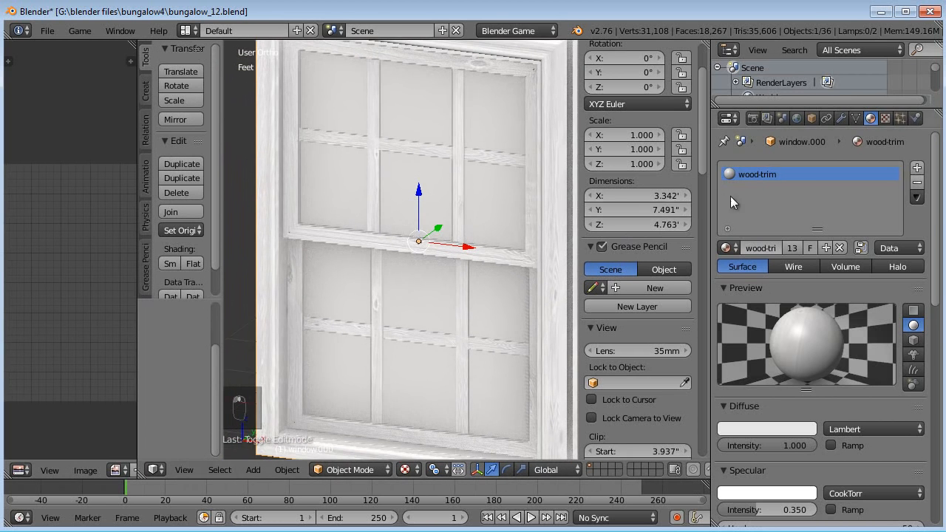
{"action": "left_click", "coordinate": [916, 168]}
{"action": "left_click", "coordinate": [775, 250]}
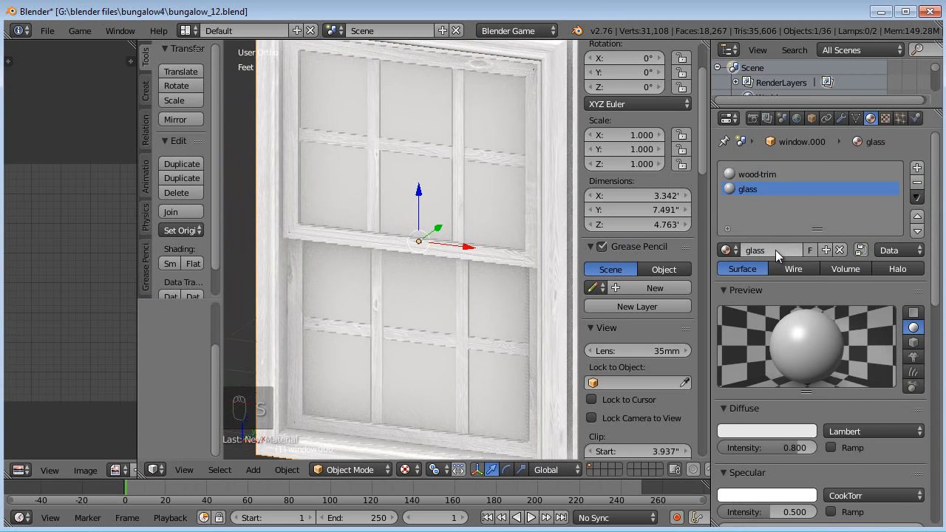
In the window mesh, select the linked muntin bars of both sashes and hide them.
{"action": "key", "text": "Tab"}
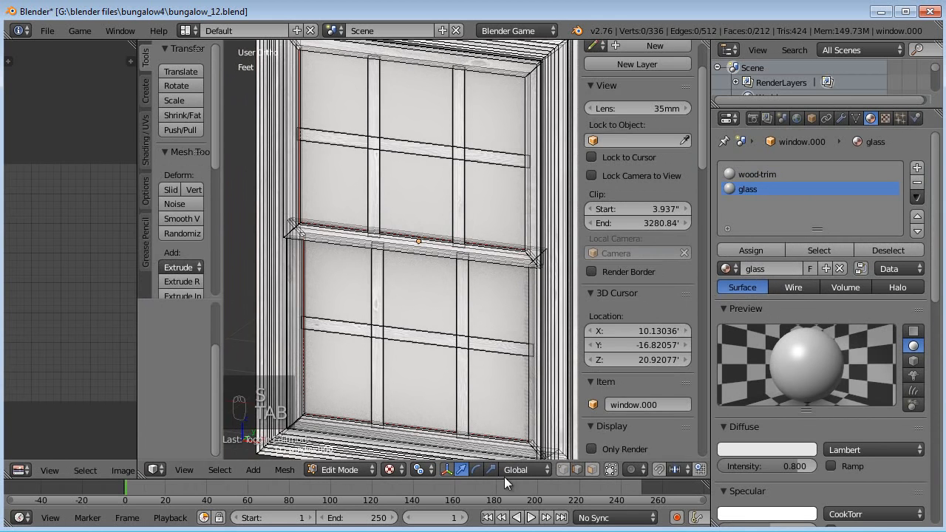
{"action": "right_click", "coordinate": [433, 303]}
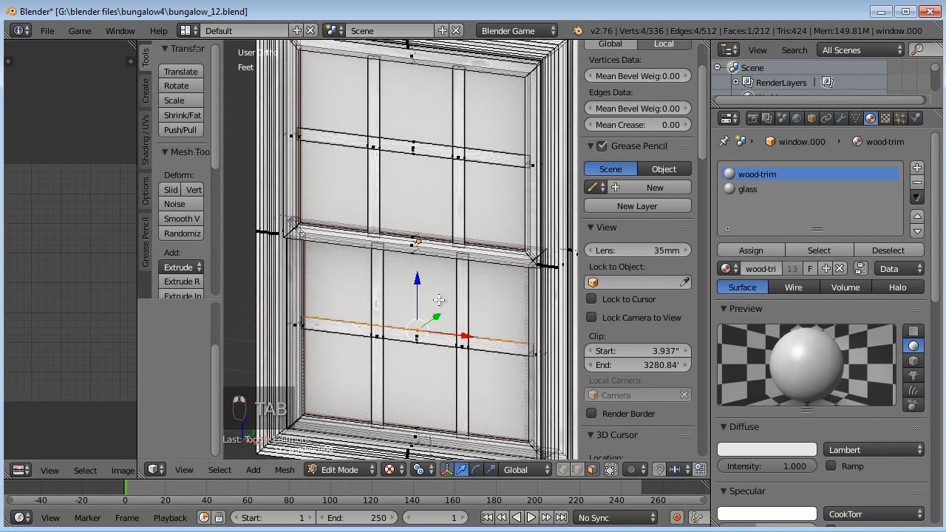
{"action": "key", "text": "a"}
{"action": "key", "text": "b"}
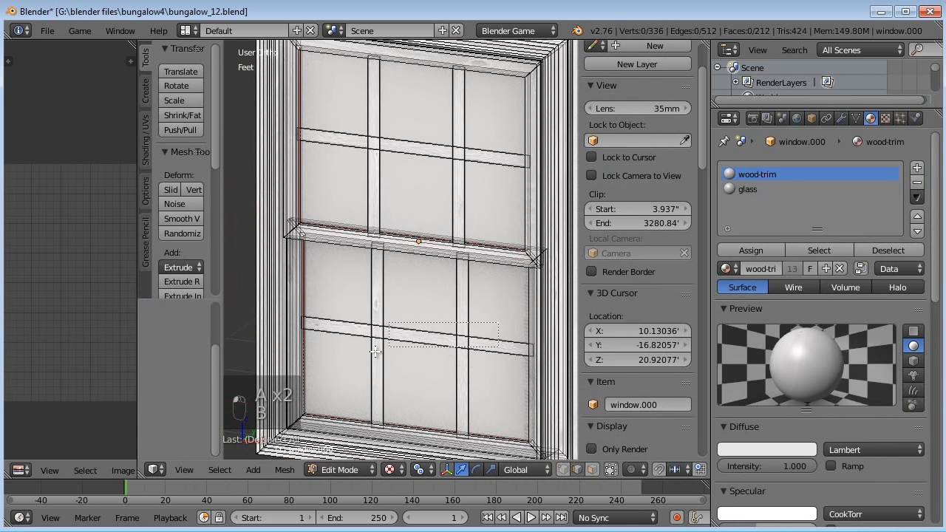
{"action": "left_click_drag", "start_coordinate": [499, 359], "coordinate": [358, 322]}
{"action": "left_click_drag", "start_coordinate": [485, 180], "coordinate": [485, 179]}
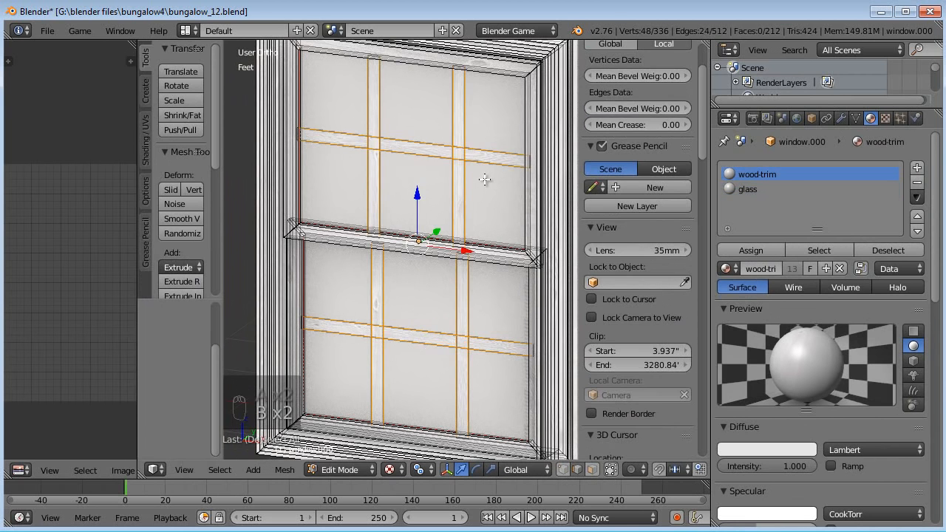
{"action": "key", "text": "ctrl+l"}
{"action": "key", "text": "h"}
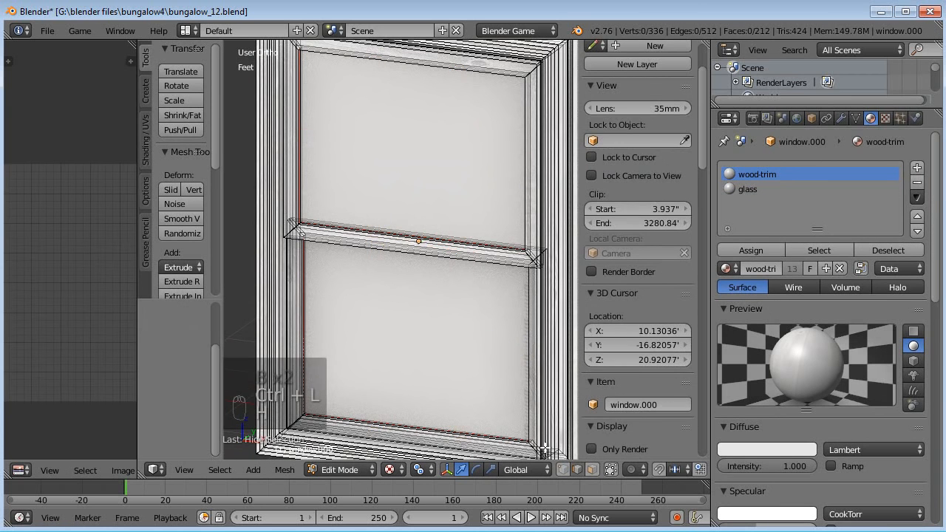
Select the pane faces of the upper and lower sashes and assign the glass material to them.
{"action": "key", "text": "b"}
{"action": "left_click_drag", "start_coordinate": [430, 324], "coordinate": [440, 185]}
{"action": "key", "text": "b"}
{"action": "left_click_drag", "start_coordinate": [383, 173], "coordinate": [480, 232]}
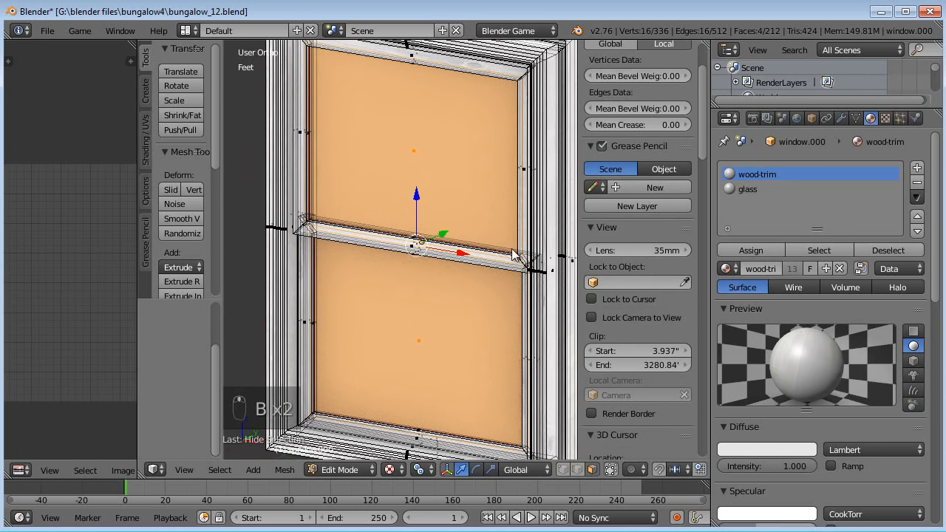
{"action": "left_click", "coordinate": [749, 188]}
{"action": "left_click", "coordinate": [762, 250]}
{"action": "key", "text": "Tab"}
{"action": "middle_click_drag", "start_coordinate": [450, 248], "coordinate": [456, 246]}
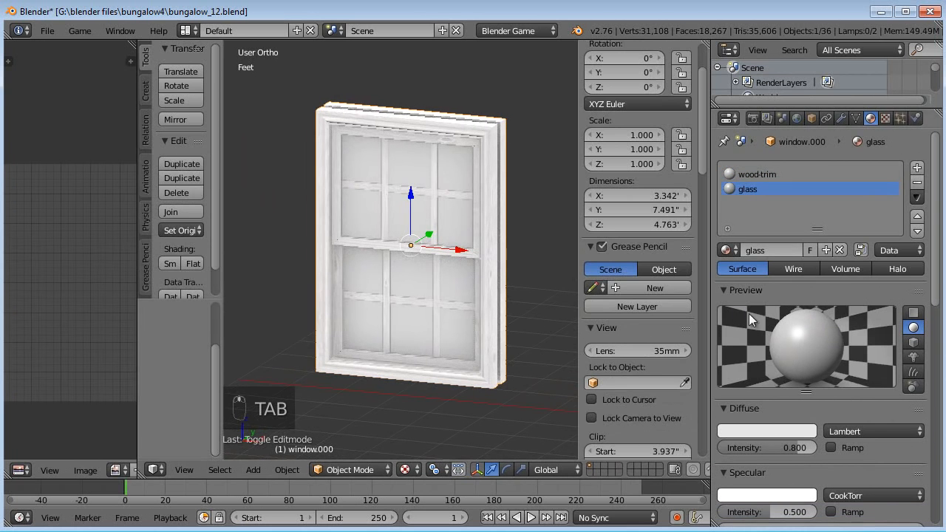
Set the glass material's diffuse colour to light blue, RGB 0.530, 0.663, 0.800.
{"action": "left_click", "coordinate": [770, 433]}
{"action": "left_click_drag", "start_coordinate": [757, 289], "coordinate": [746, 283]}
{"action": "middle_click_drag", "start_coordinate": [464, 319], "coordinate": [516, 307]}
{"action": "left_click", "coordinate": [756, 431]}
{"action": "left_click_drag", "start_coordinate": [748, 282], "coordinate": [743, 296]}
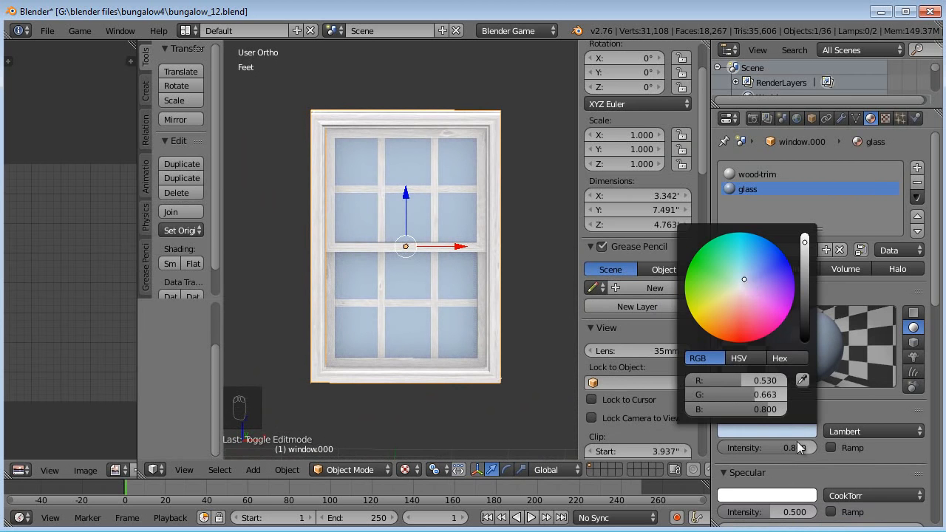
Add the existing reflection_ext texture to the glass material and check it on the panes.
{"action": "left_click", "coordinate": [886, 119]}
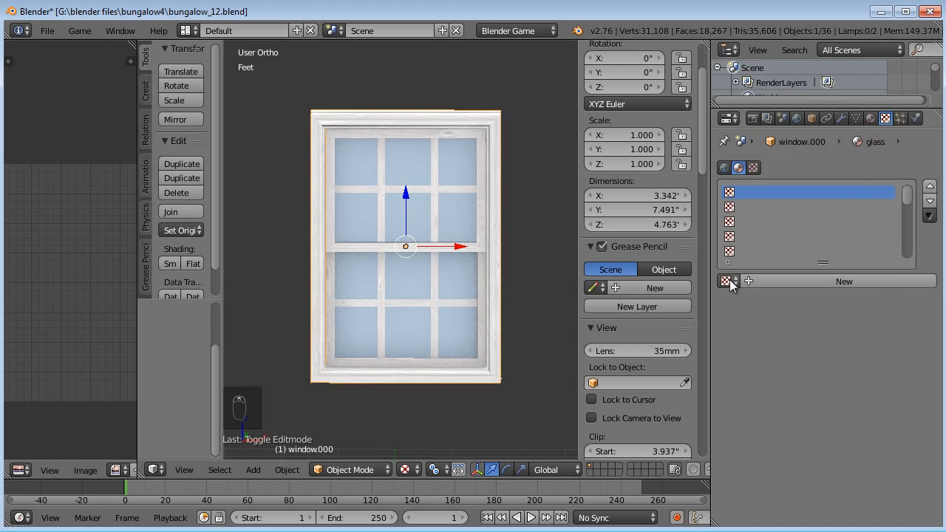
{"action": "left_click", "coordinate": [728, 281]}
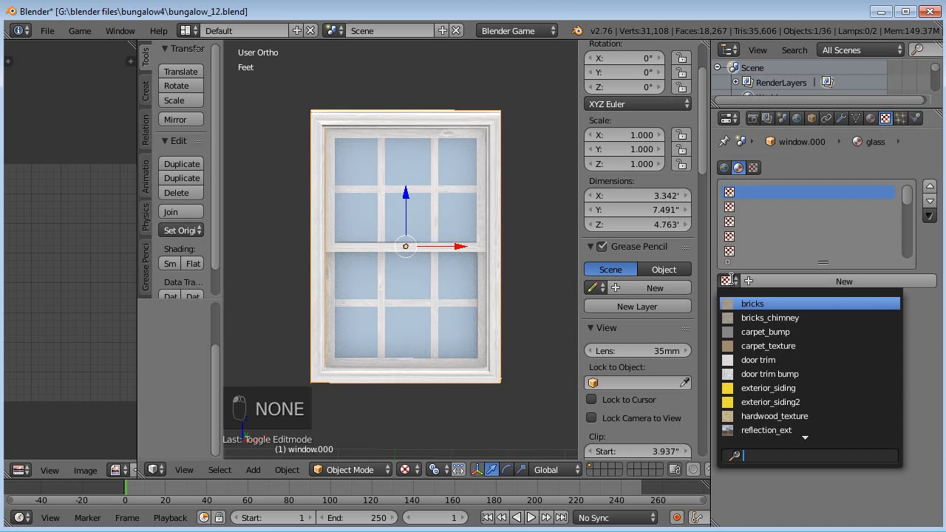
{"action": "left_click", "coordinate": [767, 430]}
{"action": "middle_click_drag", "start_coordinate": [458, 207], "coordinate": [450, 152]}
{"action": "scroll", "coordinate": [488, 227], "scroll_direction": "up", "scroll_amount": 7}
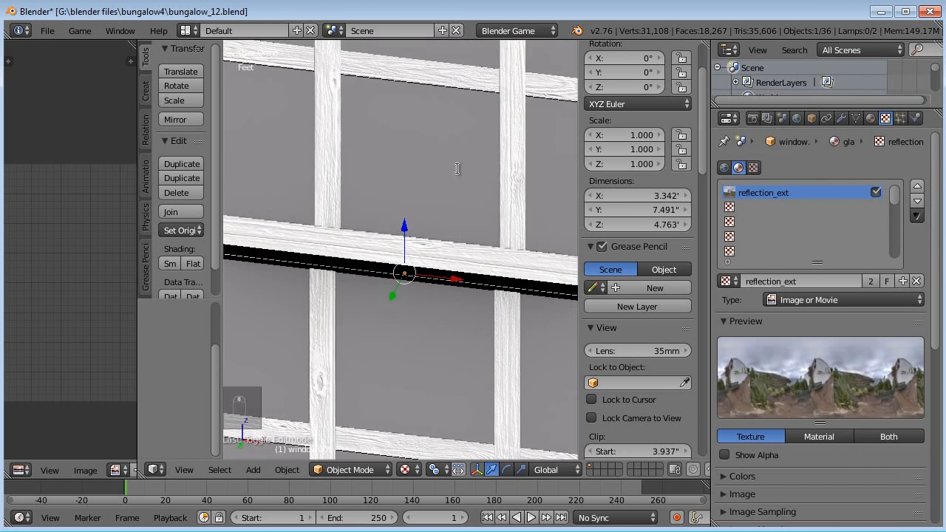
Make the reflection_ext texture a single-user copy and rename it glass_reflection.
{"action": "left_click", "coordinate": [864, 281]}
{"action": "left_click", "coordinate": [789, 282]}
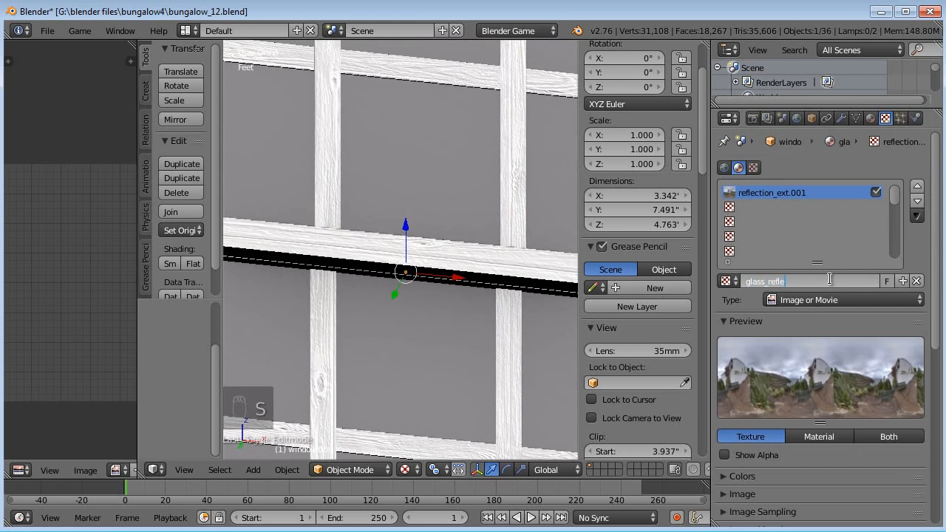
{"action": "type", "text": "glass_reflectoin"}
{"action": "key", "text": "Return"}
{"action": "left_click", "coordinate": [794, 281]}
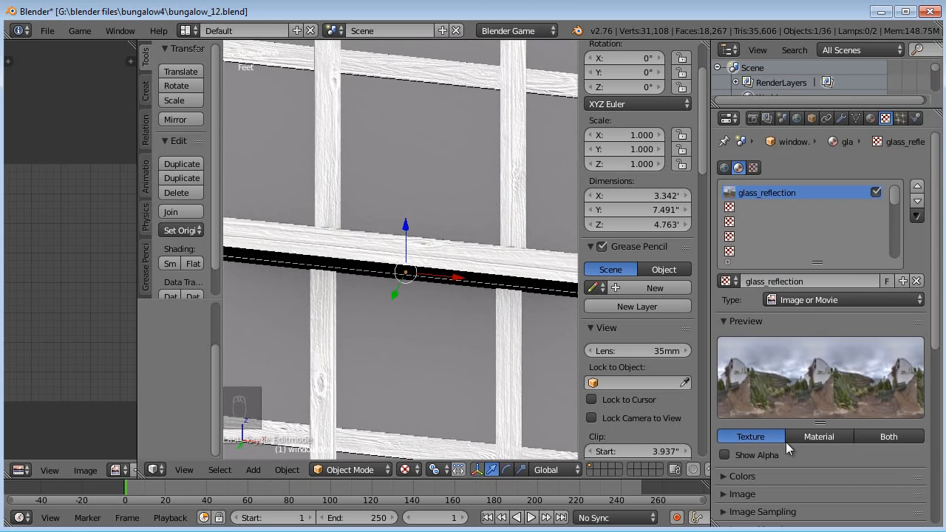
Set the glass_reflection texture's mapping coordinates to Reflection.
{"action": "scroll", "coordinate": [902, 287], "scroll_direction": "down", "scroll_amount": 10}
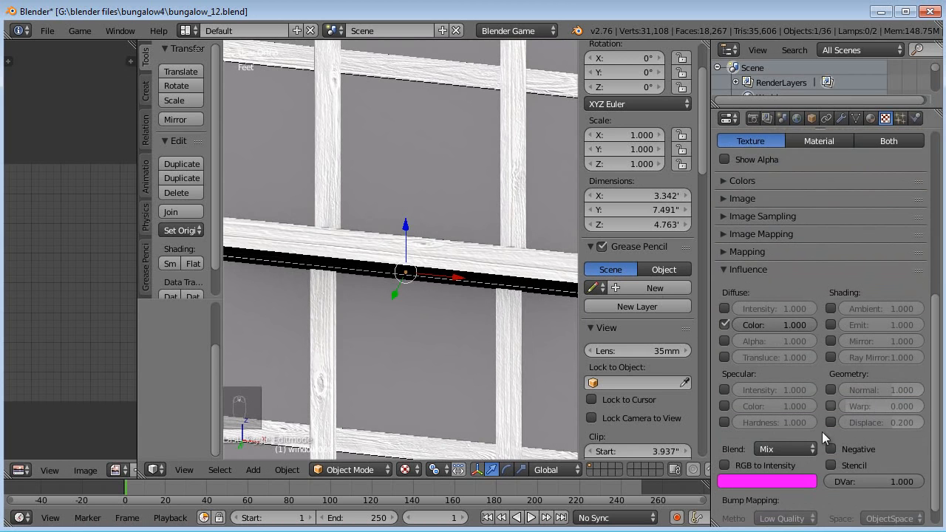
{"action": "scroll", "coordinate": [771, 485], "scroll_direction": "down", "scroll_amount": 1}
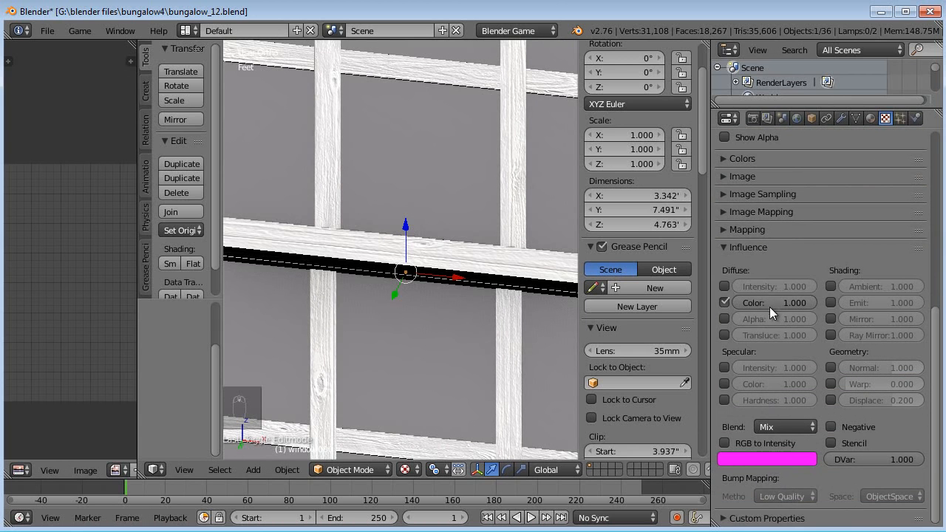
{"action": "scroll", "coordinate": [801, 446], "scroll_direction": "up", "scroll_amount": 8}
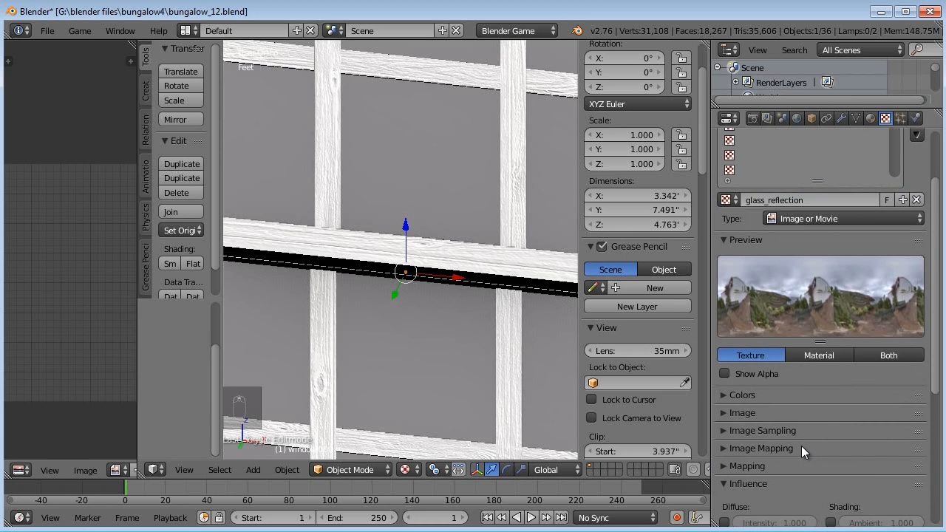
{"action": "left_click", "coordinate": [722, 448]}
{"action": "left_click", "coordinate": [722, 448]}
{"action": "left_click", "coordinate": [760, 467]}
{"action": "left_click", "coordinate": [812, 490]}
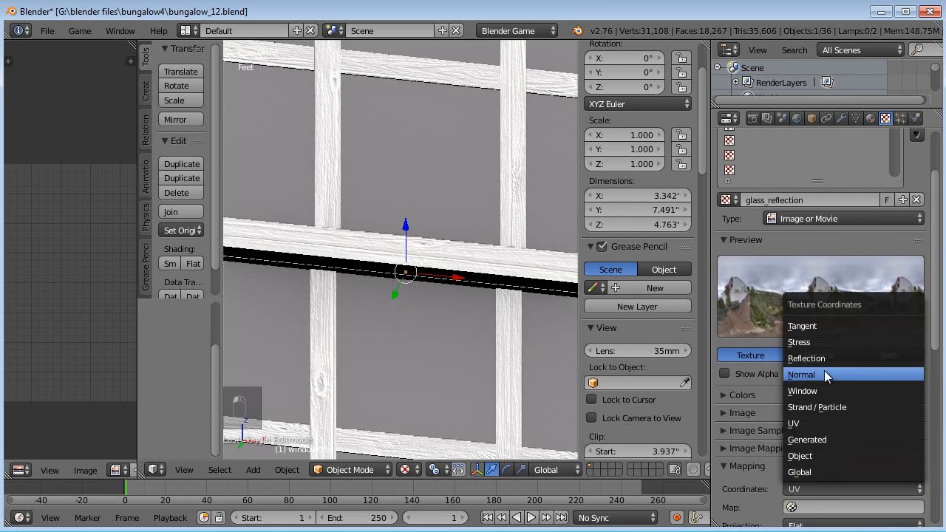
{"action": "left_click", "coordinate": [823, 361]}
{"action": "scroll", "coordinate": [518, 312], "scroll_direction": "down", "scroll_amount": 3}
{"action": "scroll", "coordinate": [762, 289], "scroll_direction": "up", "scroll_amount": 3}
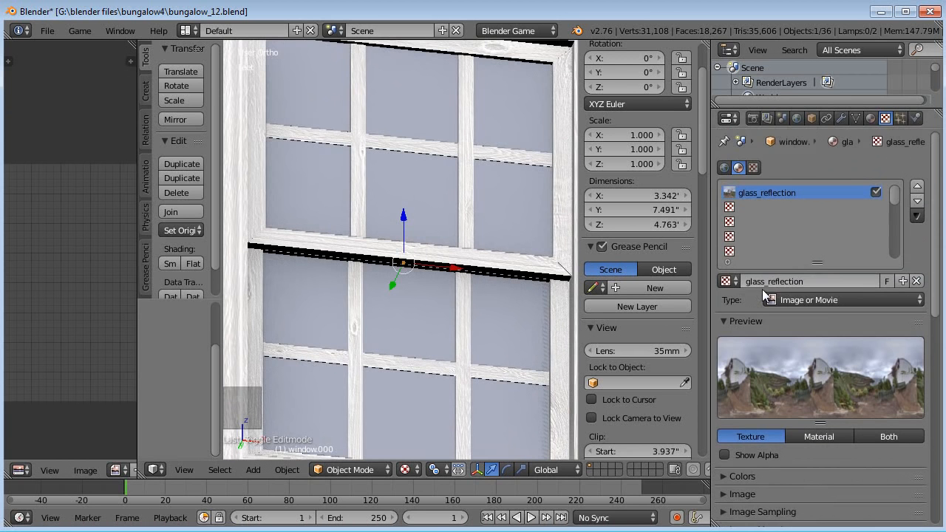
Examine the reflection on the window's glass panes from the front and from several oblique angles.
{"action": "scroll", "coordinate": [766, 390], "scroll_direction": "down", "scroll_amount": 8}
{"action": "middle_click_drag", "start_coordinate": [385, 244], "coordinate": [427, 188]}
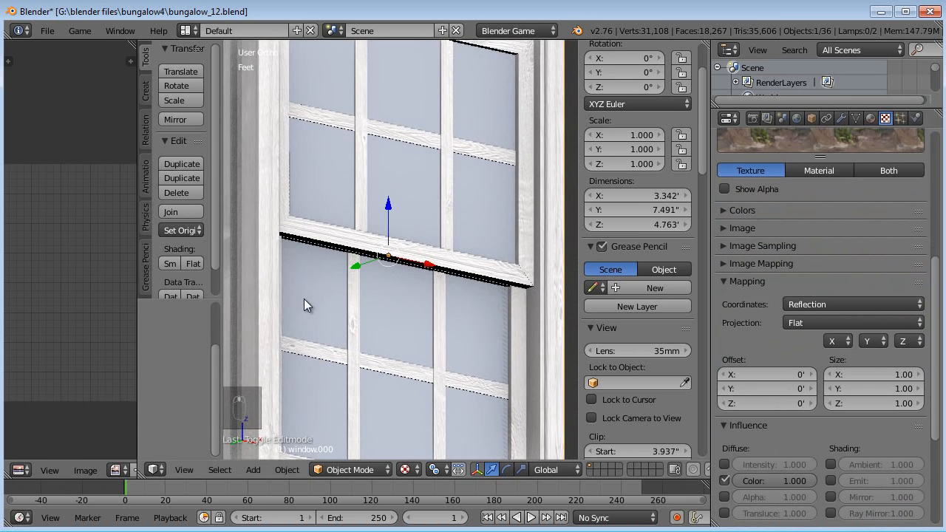
{"action": "middle_click_drag", "start_coordinate": [359, 268], "coordinate": [422, 298]}
{"action": "key", "text": "KP_1"}
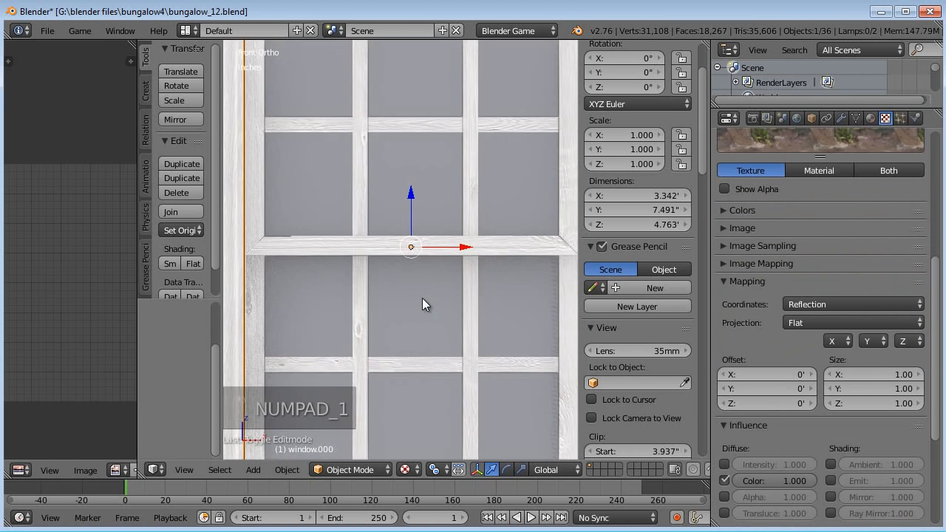
{"action": "scroll", "coordinate": [366, 292], "scroll_direction": "down", "scroll_amount": 3}
{"action": "middle_click_drag", "start_coordinate": [366, 292], "coordinate": [326, 266]}
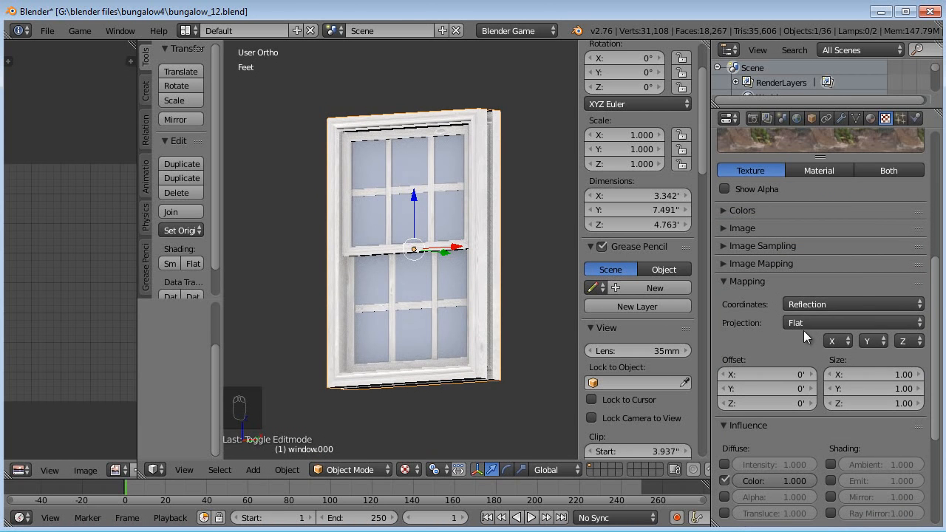
{"action": "scroll", "coordinate": [776, 428], "scroll_direction": "down", "scroll_amount": 2}
{"action": "middle_click_drag", "start_coordinate": [511, 307], "coordinate": [528, 291]}
{"action": "middle_click_drag", "start_coordinate": [388, 260], "coordinate": [362, 251]}
{"action": "scroll", "coordinate": [421, 249], "scroll_direction": "up", "scroll_amount": 3}
{"action": "middle_click_drag", "start_coordinate": [422, 250], "coordinate": [341, 283]}
{"action": "middle_click_drag", "start_coordinate": [464, 98], "coordinate": [384, 307], "text": "shift"}
{"action": "scroll", "coordinate": [443, 214], "scroll_direction": "up", "scroll_amount": 3}
Review the window's Edge Split modifier settings and look at the glass panes again.
{"action": "left_click", "coordinate": [841, 118]}
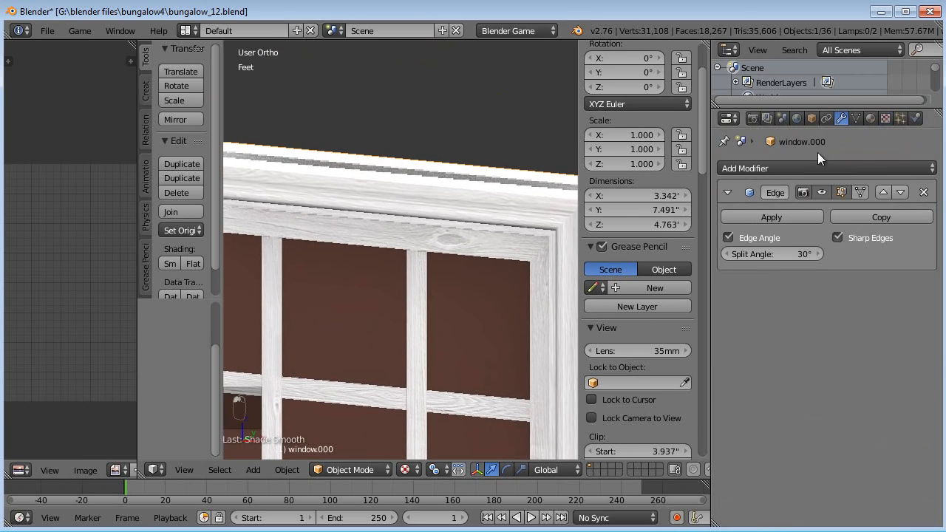
{"action": "scroll", "coordinate": [517, 256], "scroll_direction": "down", "scroll_amount": 3}
{"action": "mouse_move", "coordinate": [517, 256]}
{"action": "middle_mouse_down"}
{"action": "mouse_move", "coordinate": [487, 253]}
{"action": "mouse_move", "coordinate": [445, 285]}
{"action": "mouse_move", "coordinate": [503, 238]}
{"action": "mouse_move", "coordinate": [529, 256]}
{"action": "middle_mouse_up"}
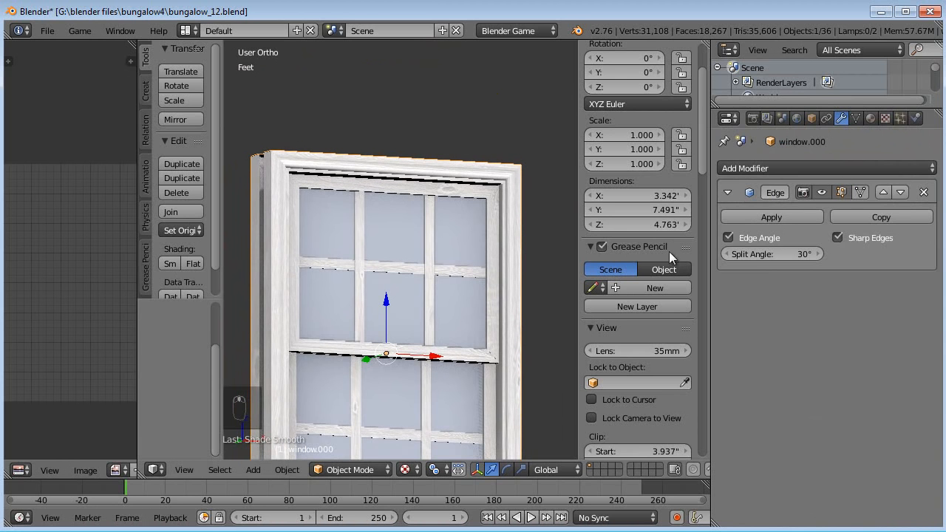
{"action": "left_click", "coordinate": [872, 118]}
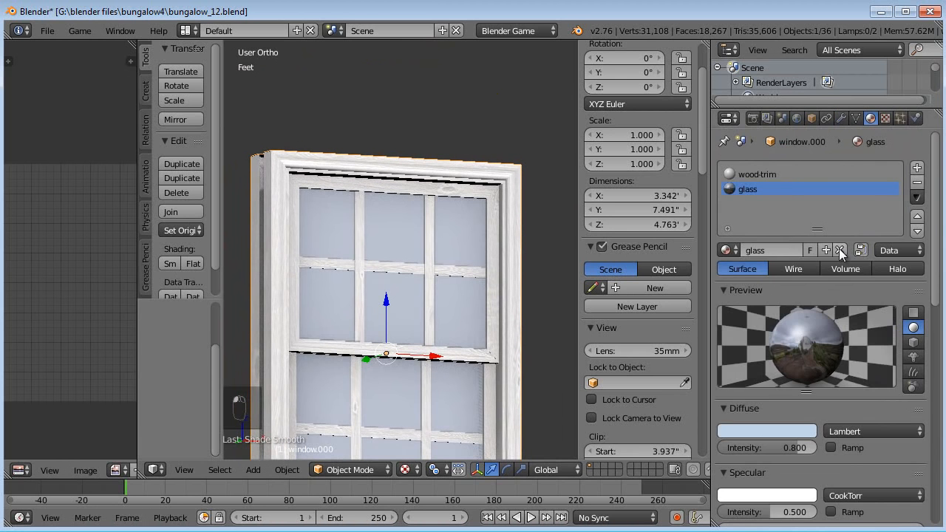
{"action": "left_click", "coordinate": [839, 249]}
{"action": "middle_click_drag", "start_coordinate": [458, 229], "coordinate": [535, 245]}
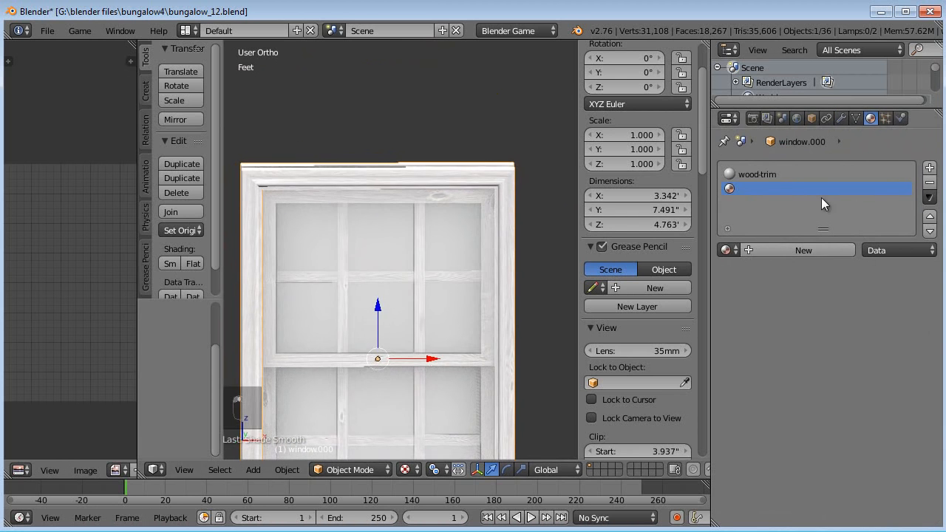
{"action": "key", "text": "ctrl+z"}
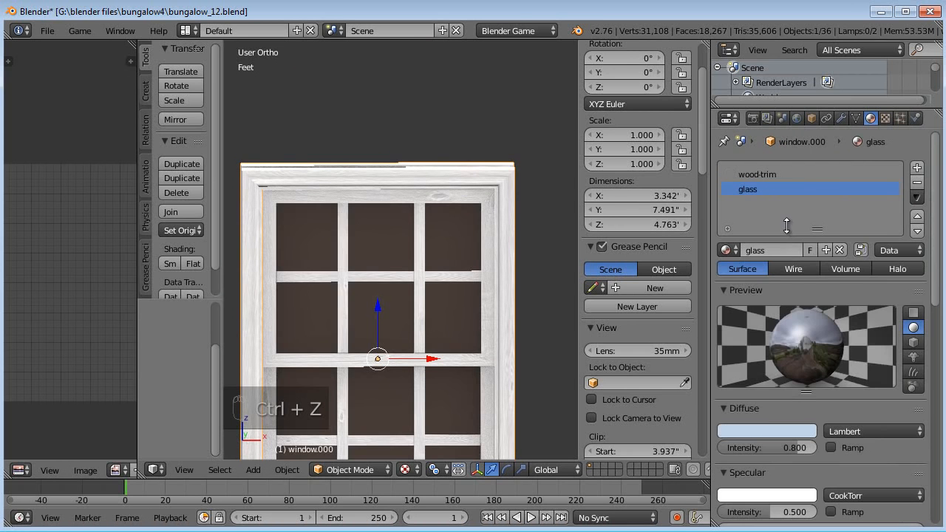
Remove the glass_reflection texture from the glass material.
{"action": "left_click", "coordinate": [885, 119]}
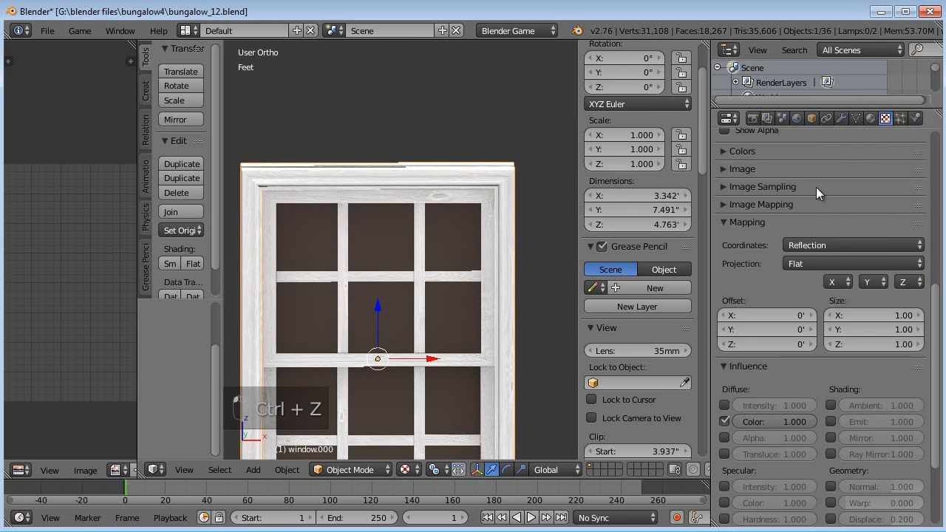
{"action": "scroll", "coordinate": [816, 186], "scroll_direction": "up", "scroll_amount": 8}
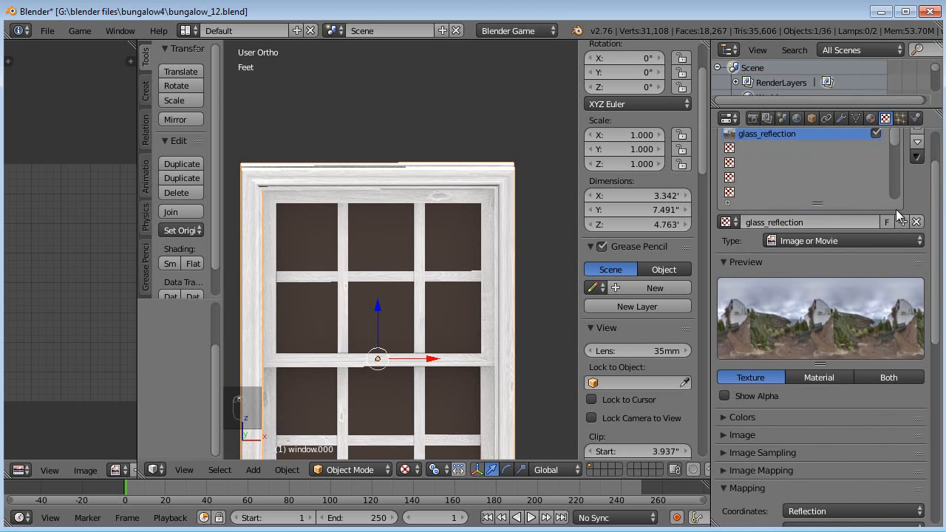
{"action": "left_click_drag", "start_coordinate": [935, 193], "coordinate": [924, 161]}
{"action": "left_click", "coordinate": [917, 281]}
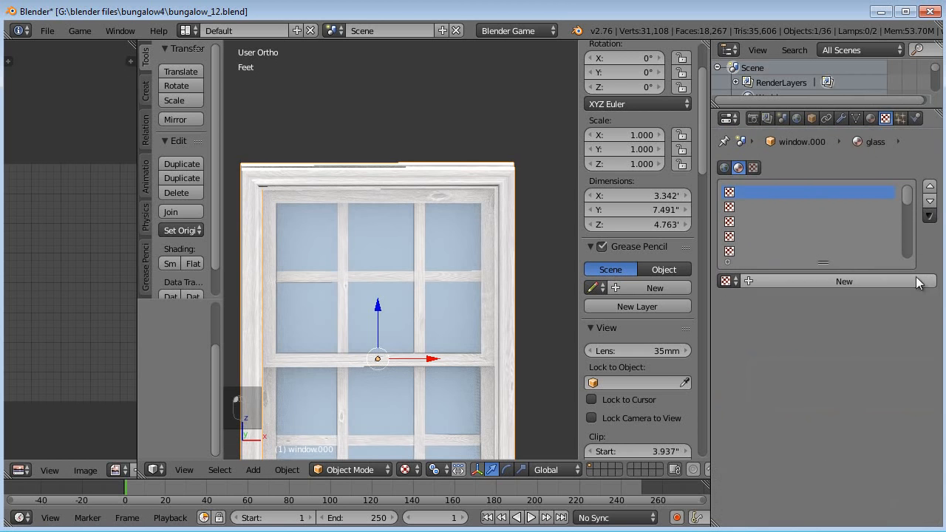
Enable Z Transparency on the window's glass material and set its alpha to 0.2.
{"action": "left_click", "coordinate": [870, 118]}
{"action": "scroll", "coordinate": [782, 282], "scroll_direction": "down", "scroll_amount": 10}
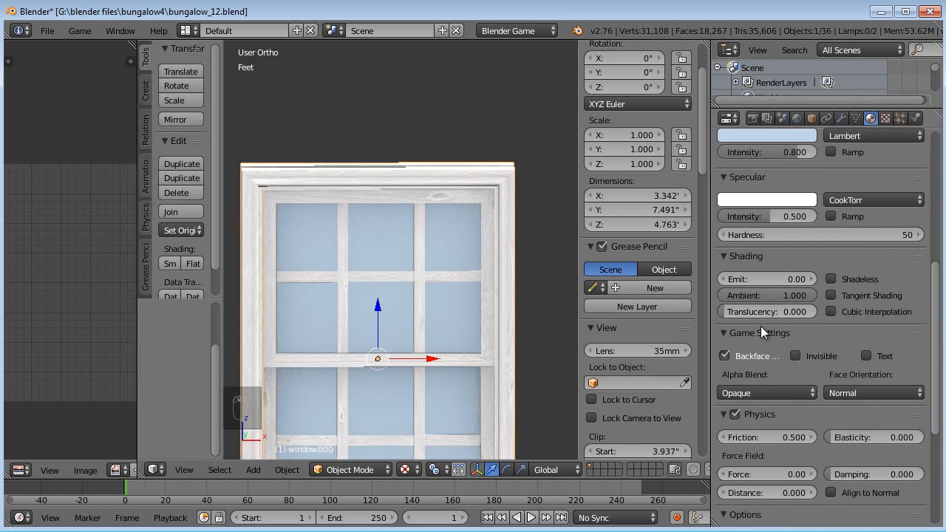
{"action": "scroll", "coordinate": [762, 340], "scroll_direction": "down", "scroll_amount": 7}
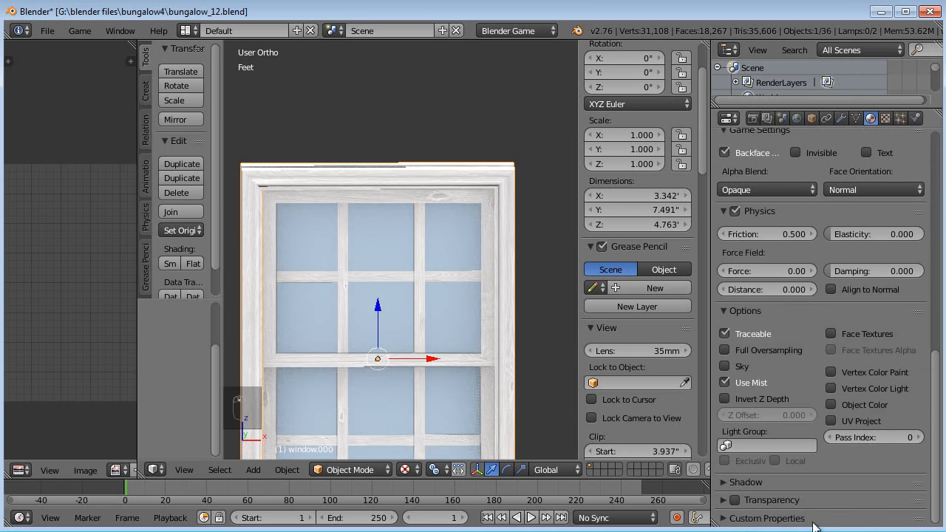
{"action": "left_click", "coordinate": [735, 500]}
{"action": "left_click", "coordinate": [727, 501]}
{"action": "scroll", "coordinate": [815, 482], "scroll_direction": "down", "scroll_amount": 2}
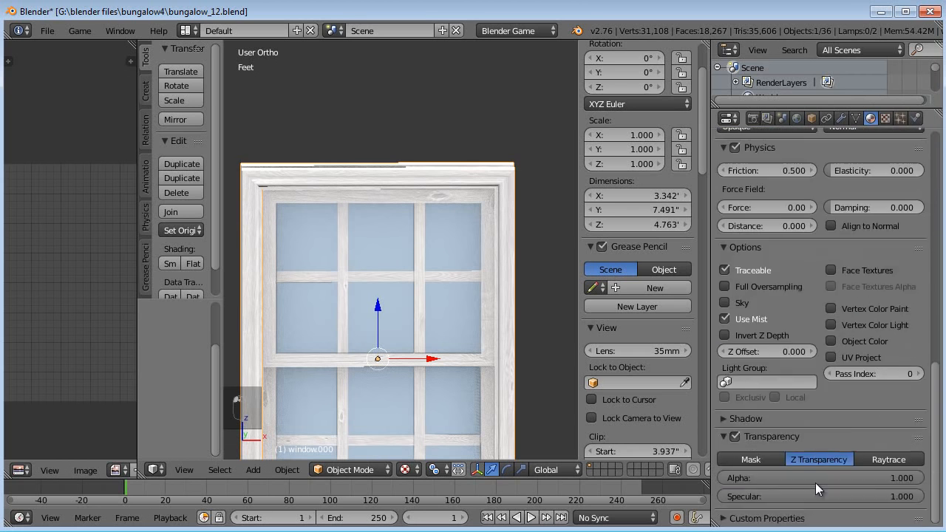
{"action": "left_click_drag", "start_coordinate": [836, 476], "coordinate": [764, 469]}
{"action": "left_click", "coordinate": [797, 478]}
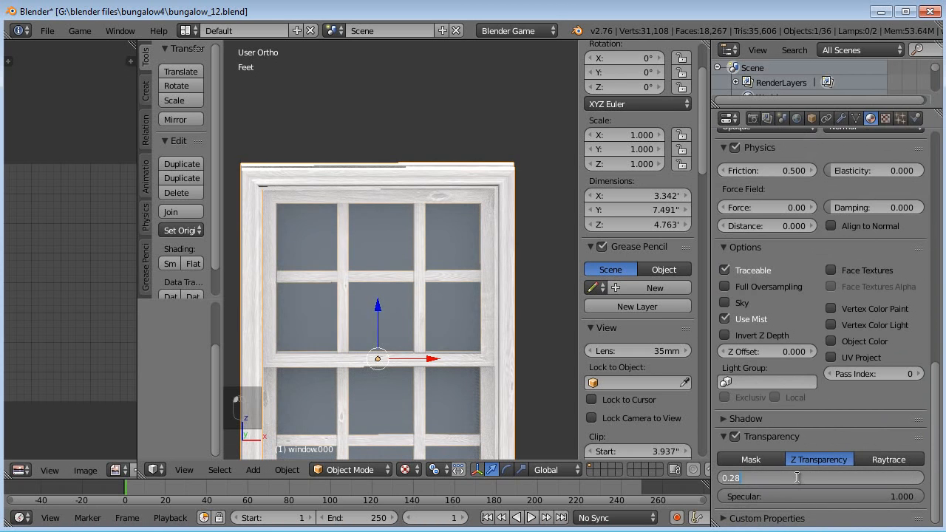
{"action": "type", "text": "0.2"}
{"action": "key", "text": "Return"}
Unhide all the hidden bungalow objects and clear the selection.
{"action": "mouse_move", "coordinate": [354, 228]}
{"action": "middle_mouse_down"}
{"action": "mouse_move", "coordinate": [252, 255]}
{"action": "mouse_move", "coordinate": [240, 245]}
{"action": "mouse_move", "coordinate": [335, 271]}
{"action": "mouse_move", "coordinate": [344, 286]}
{"action": "mouse_move", "coordinate": [444, 260]}
{"action": "mouse_move", "coordinate": [347, 220]}
{"action": "middle_mouse_up"}
{"action": "middle_click_drag", "start_coordinate": [361, 274], "coordinate": [367, 119], "text": "shift"}
{"action": "middle_click_drag", "start_coordinate": [376, 214], "coordinate": [392, 219]}
{"action": "middle_click_drag", "start_coordinate": [326, 278], "coordinate": [275, 169]}
{"action": "key", "text": "alt+h"}
{"action": "scroll", "coordinate": [444, 278], "scroll_direction": "down", "scroll_amount": 6}
{"action": "key", "text": "a"}
Examine the transparent glass panes of the window in the yellow wall from close up and farther away.
{"action": "scroll", "coordinate": [384, 276], "scroll_direction": "up", "scroll_amount": 4}
{"action": "scroll", "coordinate": [372, 251], "scroll_direction": "up", "scroll_amount": 6}
{"action": "scroll", "coordinate": [373, 249], "scroll_direction": "down", "scroll_amount": 2}
{"action": "middle_click_drag", "start_coordinate": [372, 249], "coordinate": [363, 216]}
{"action": "right_click", "coordinate": [385, 245]}
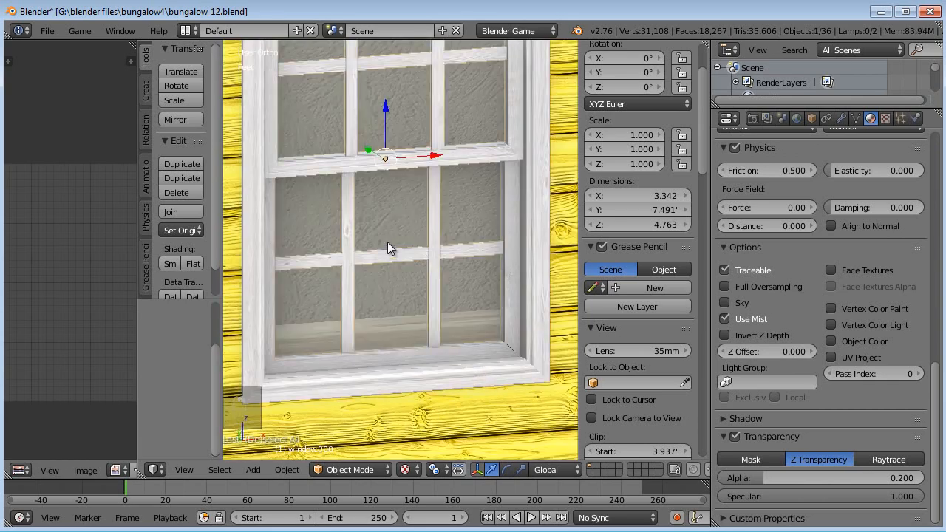
{"action": "key", "text": "g"}
{"action": "left_click", "coordinate": [381, 91]}
{"action": "middle_click_drag", "start_coordinate": [426, 274], "coordinate": [437, 284]}
{"action": "middle_click_drag", "start_coordinate": [381, 225], "coordinate": [406, 290], "text": "shift"}
{"action": "scroll", "coordinate": [448, 280], "scroll_direction": "down", "scroll_amount": 1}
{"action": "scroll", "coordinate": [440, 286], "scroll_direction": "down", "scroll_amount": 2}
{"action": "key", "text": "a"}
{"action": "scroll", "coordinate": [445, 310], "scroll_direction": "down", "scroll_amount": 3}
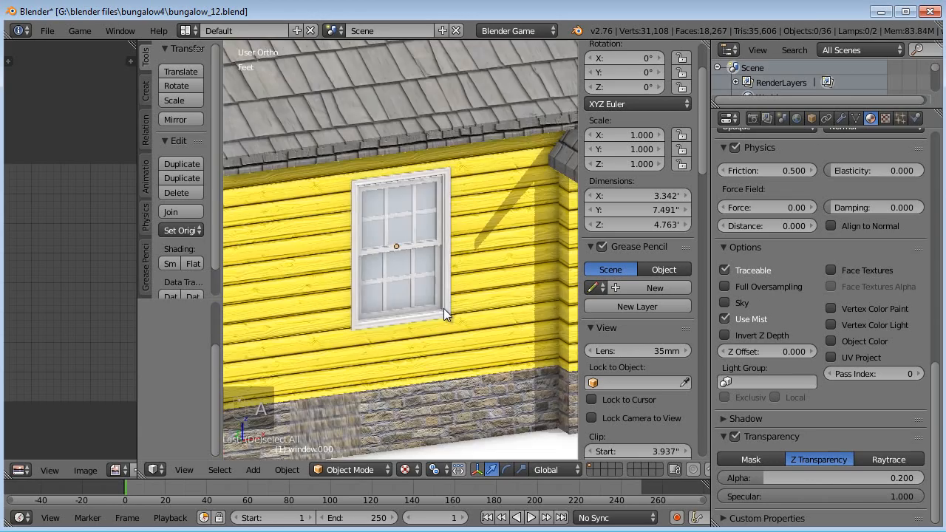
{"action": "scroll", "coordinate": [443, 307], "scroll_direction": "up", "scroll_amount": 2}
{"action": "middle_click_drag", "start_coordinate": [443, 309], "coordinate": [465, 325]}
{"action": "scroll", "coordinate": [466, 307], "scroll_direction": "down", "scroll_amount": 3}
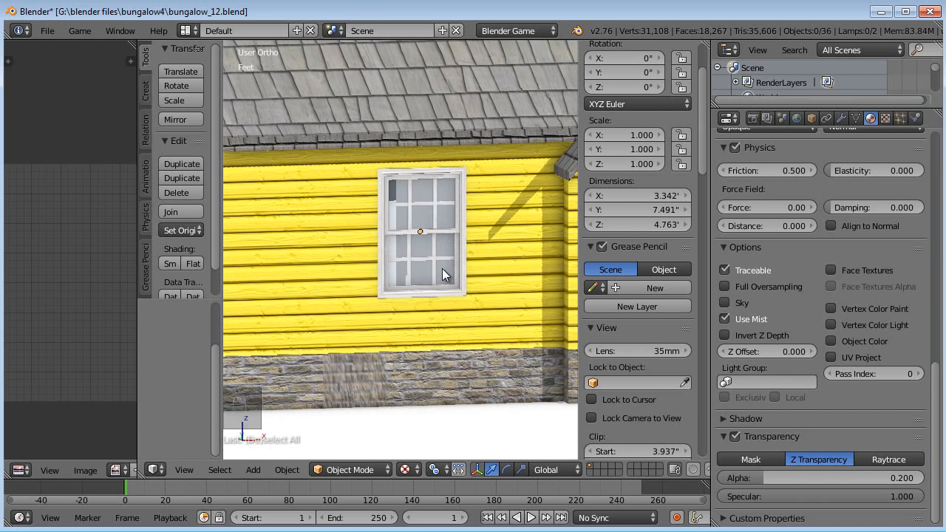
Preview the transparent window in the game engine, once from a distance and once close up.
{"action": "key", "text": "p"}
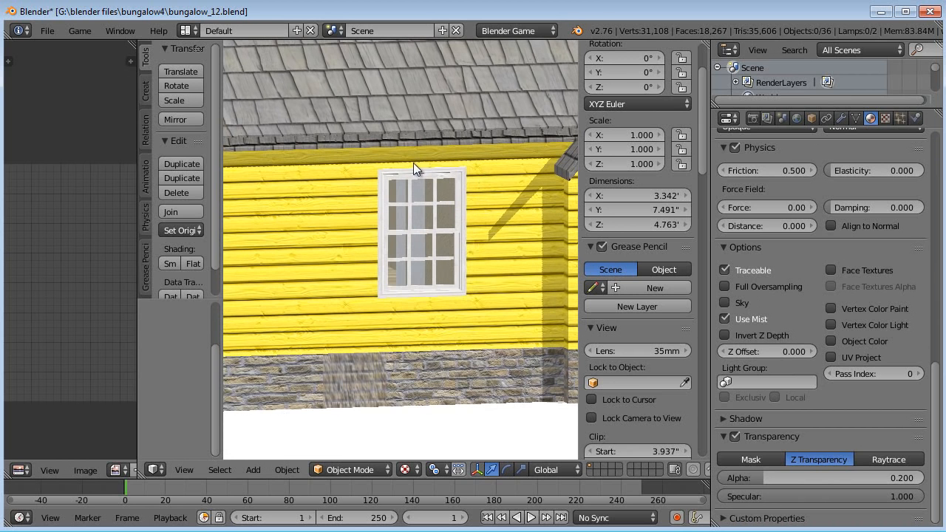
{"action": "key", "text": "Escape"}
{"action": "scroll", "coordinate": [450, 199], "scroll_direction": "up", "scroll_amount": 6}
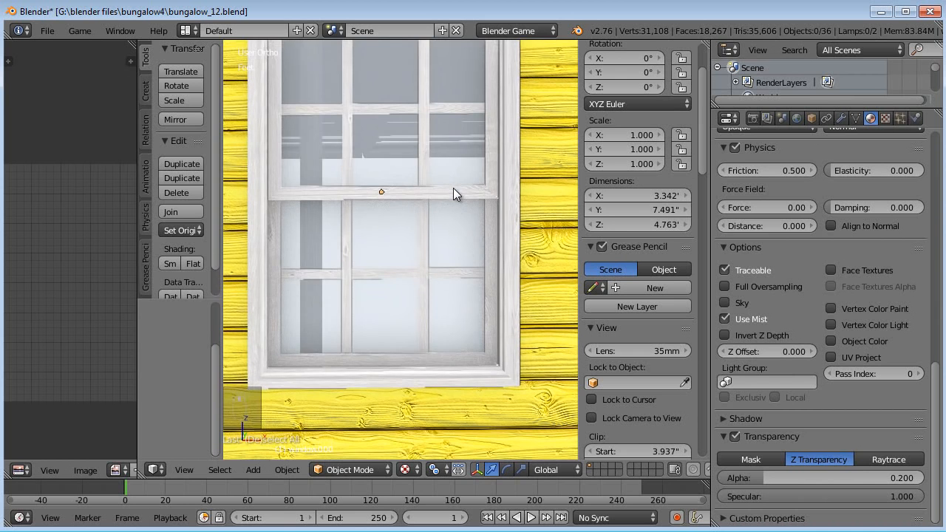
{"action": "key", "text": "p"}
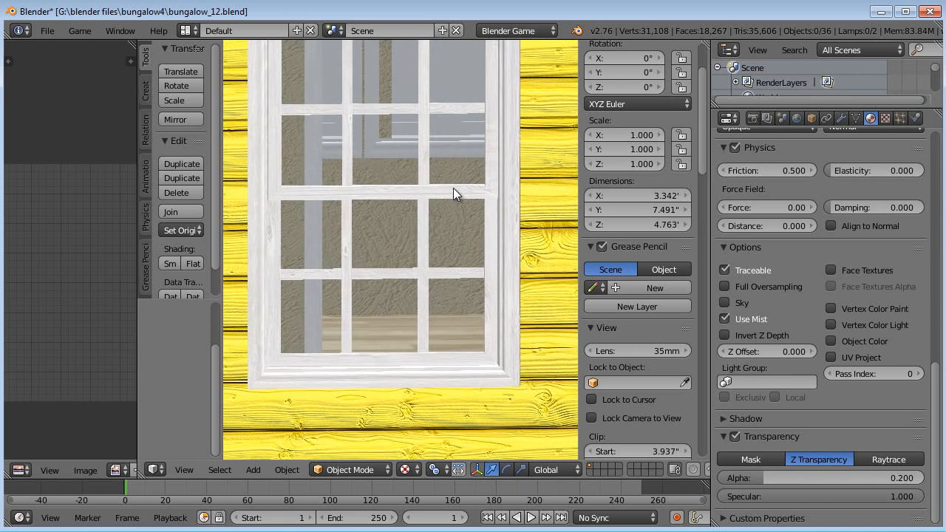
{"action": "key", "text": "Escape"}
Select the finished front window and check for linked objects that share its object data.
{"action": "scroll", "coordinate": [454, 185], "scroll_direction": "down", "scroll_amount": 7}
{"action": "middle_click_drag", "start_coordinate": [461, 200], "coordinate": [487, 210]}
{"action": "scroll", "coordinate": [458, 223], "scroll_direction": "down", "scroll_amount": 3}
{"action": "middle_click_drag", "start_coordinate": [440, 233], "coordinate": [462, 267]}
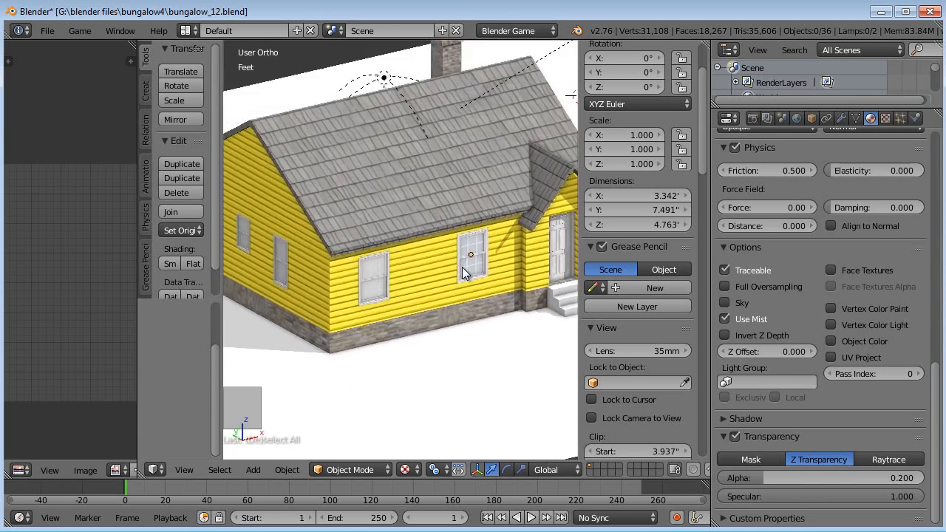
{"action": "right_click", "coordinate": [470, 268]}
{"action": "left_click", "coordinate": [287, 470]}
{"action": "key", "text": "Escape"}
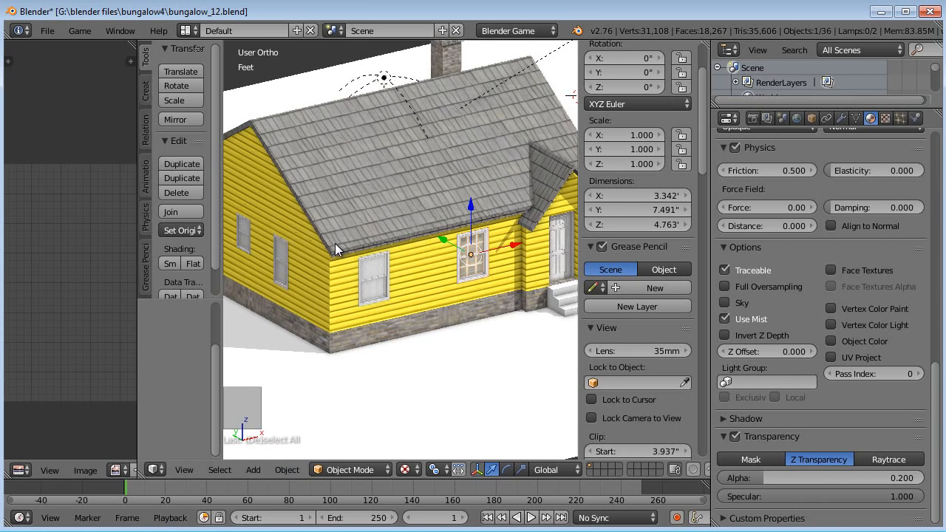
{"action": "key", "text": "shift+l"}
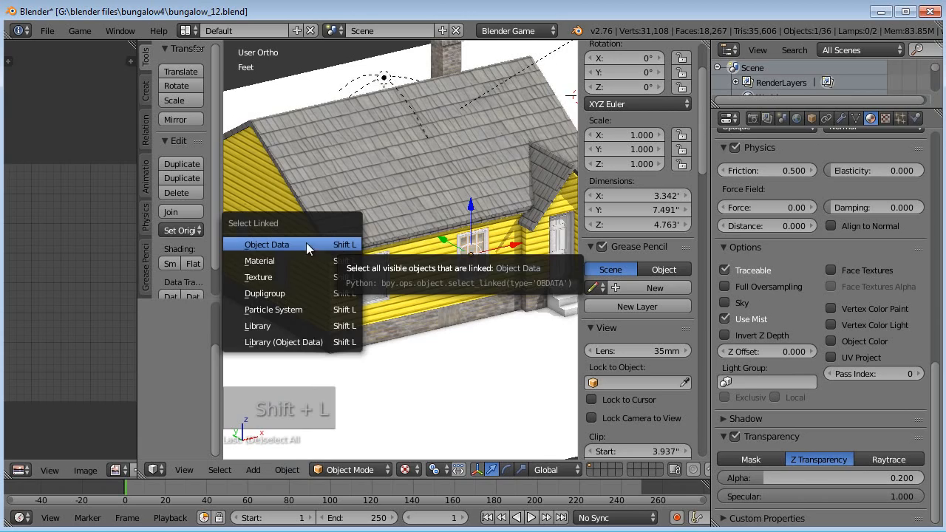
{"action": "left_click", "coordinate": [306, 244]}
Switch to wireframe and check two other windows for linked objects that share their object data.
{"action": "middle_click_drag", "start_coordinate": [307, 243], "coordinate": [399, 289]}
{"action": "key", "text": "z"}
{"action": "middle_click_drag", "start_coordinate": [311, 287], "coordinate": [420, 322]}
{"action": "right_click", "coordinate": [445, 314], "text": "shift"}
{"action": "right_click", "coordinate": [445, 314]}
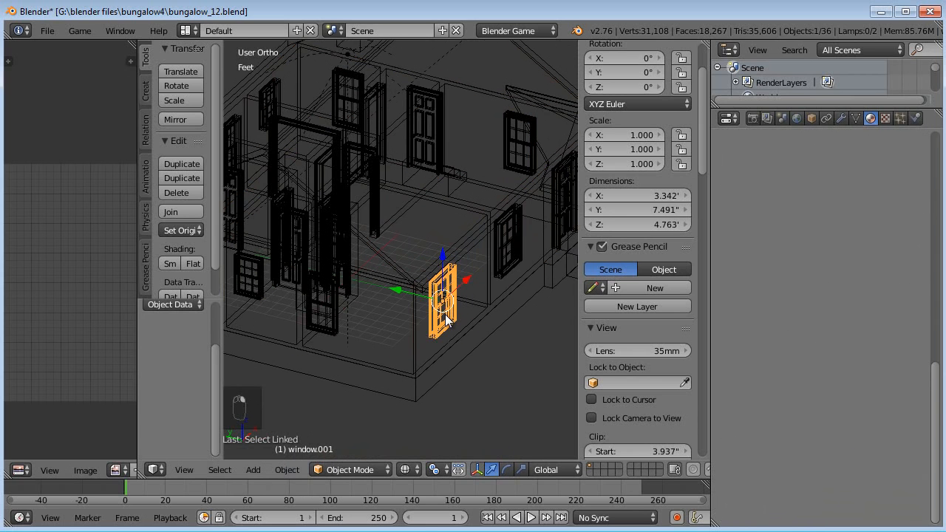
{"action": "key", "text": "shift+l"}
{"action": "left_click", "coordinate": [442, 315]}
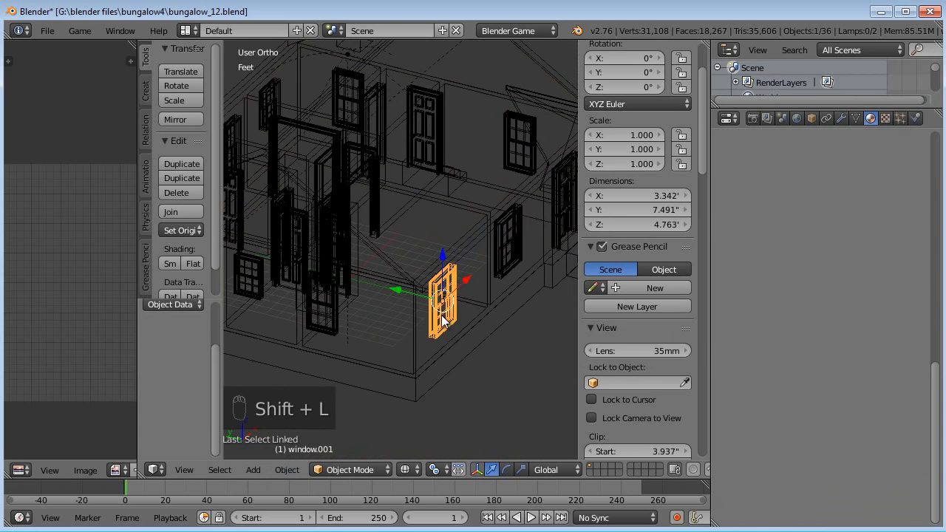
{"action": "right_click", "coordinate": [327, 317]}
{"action": "right_click", "coordinate": [327, 315]}
{"action": "key", "text": "shift+l"}
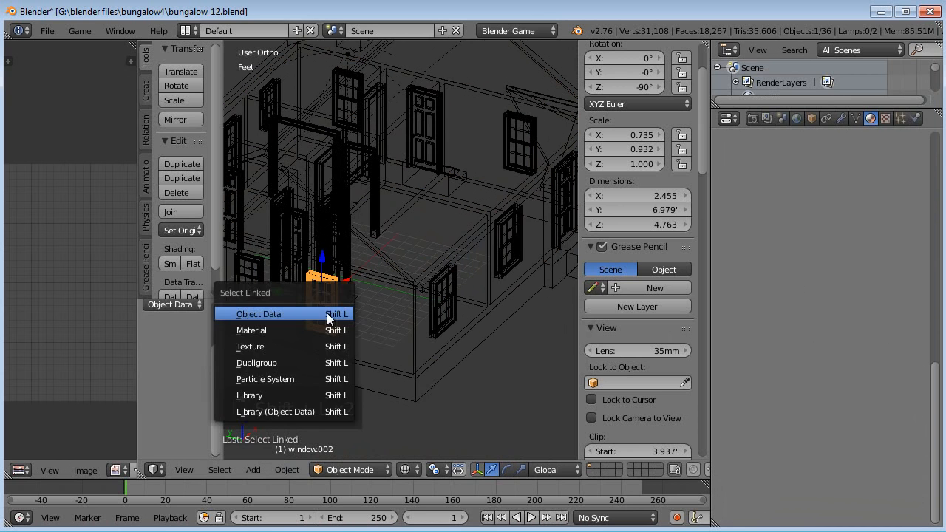
{"action": "left_click", "coordinate": [325, 317]}
Try to select the bungalow's windows one after another in the wireframe view.
{"action": "scroll", "coordinate": [326, 317], "scroll_direction": "down", "scroll_amount": 2}
{"action": "middle_click_drag", "start_coordinate": [326, 317], "coordinate": [412, 304]}
{"action": "scroll", "coordinate": [347, 313], "scroll_direction": "up", "scroll_amount": 2}
{"action": "key", "text": "Tab"}
{"action": "key", "text": "g"}
{"action": "key", "text": "Tab"}
{"action": "left_click", "coordinate": [360, 296]}
{"action": "left_click", "coordinate": [362, 298]}
{"action": "left_click", "coordinate": [439, 319], "text": "shift"}
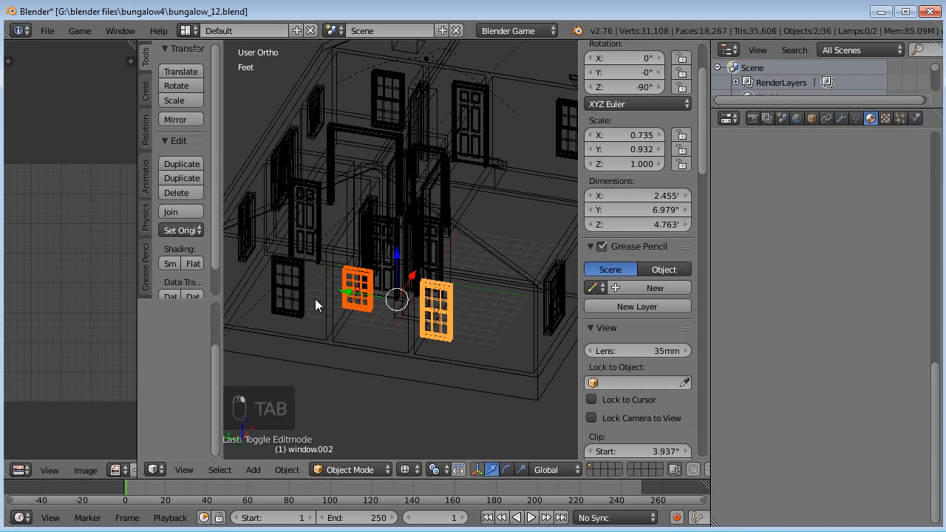
{"action": "left_click", "coordinate": [294, 290], "text": "shift"}
{"action": "left_click", "coordinate": [253, 235], "text": "shift"}
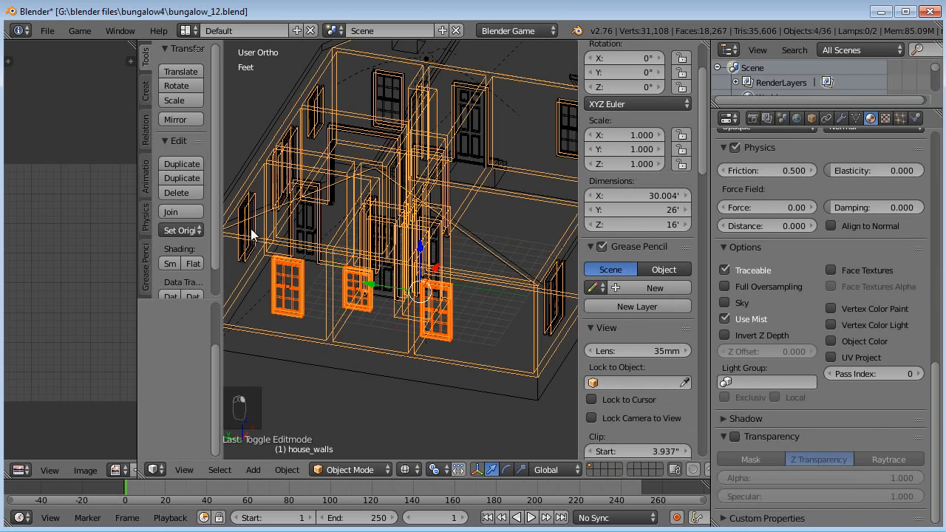
{"action": "key", "text": "a"}
Hide the house walls, roof and foundation, and return the viewport to solid shading.
{"action": "left_click", "coordinate": [473, 251]}
{"action": "key", "text": "h"}
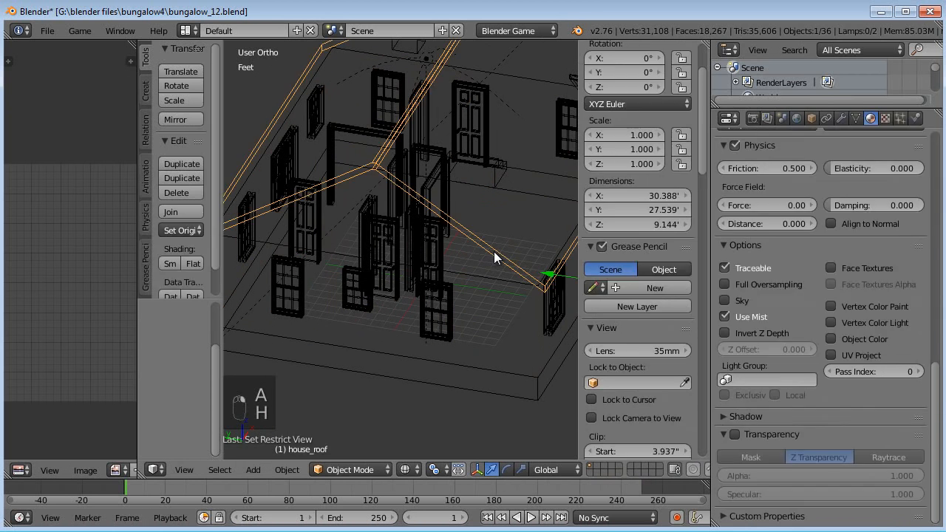
{"action": "key", "text": "h"}
{"action": "left_click", "coordinate": [506, 366]}
{"action": "key", "text": "h"}
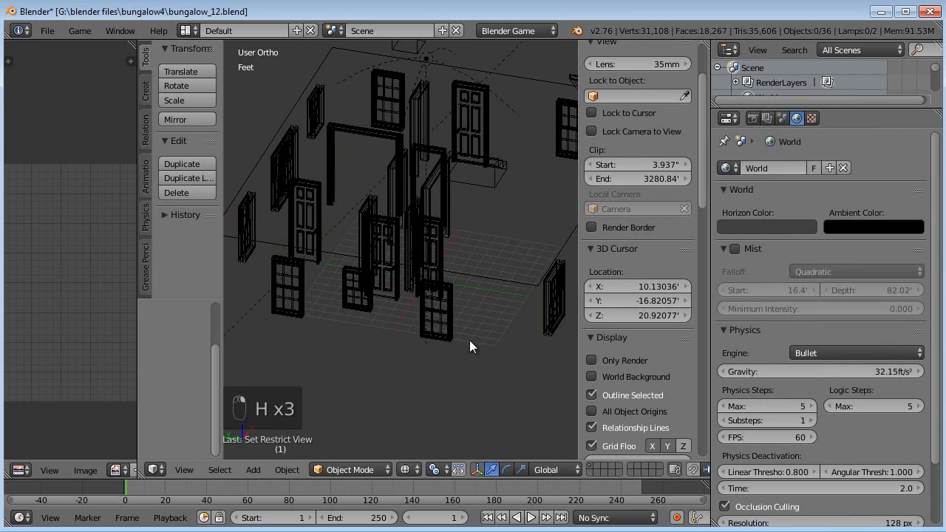
{"action": "key", "text": "z"}
{"action": "right_click", "coordinate": [500, 195]}
{"action": "key", "text": "h"}
Try to select all the windows around the house together and test the selection with a cancelled move.
{"action": "right_click", "coordinate": [494, 285]}
{"action": "right_click", "coordinate": [394, 290], "text": "shift"}
{"action": "middle_click_drag", "start_coordinate": [393, 291], "coordinate": [369, 359]}
{"action": "right_click", "coordinate": [363, 359], "text": "shift"}
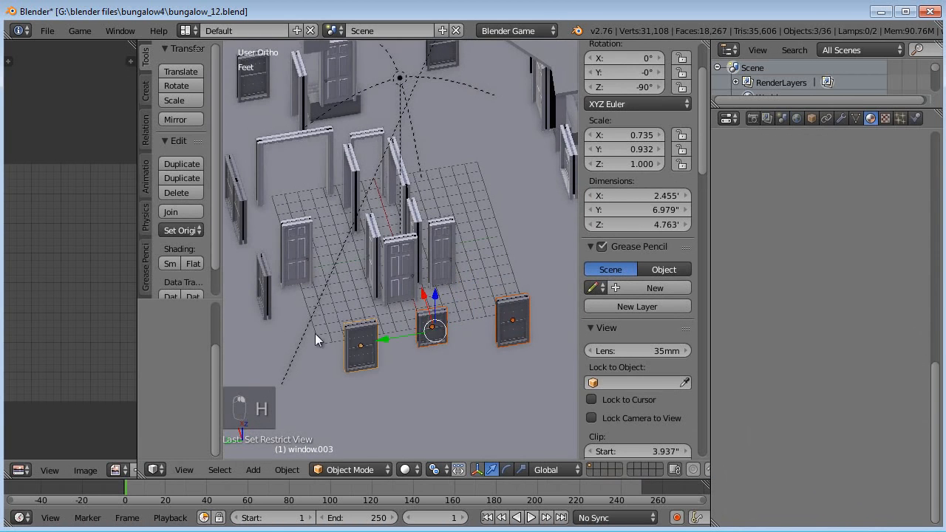
{"action": "middle_click_drag", "start_coordinate": [240, 199], "coordinate": [361, 349]}
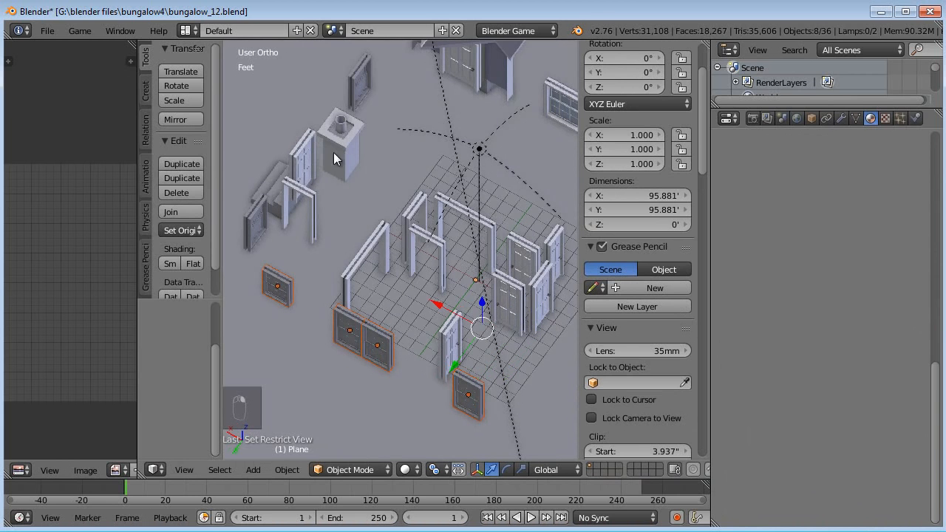
{"action": "middle_click_drag", "start_coordinate": [494, 261], "coordinate": [359, 270]}
{"action": "right_click", "coordinate": [374, 353], "text": "shift"}
{"action": "right_click", "coordinate": [375, 352], "text": "shift"}
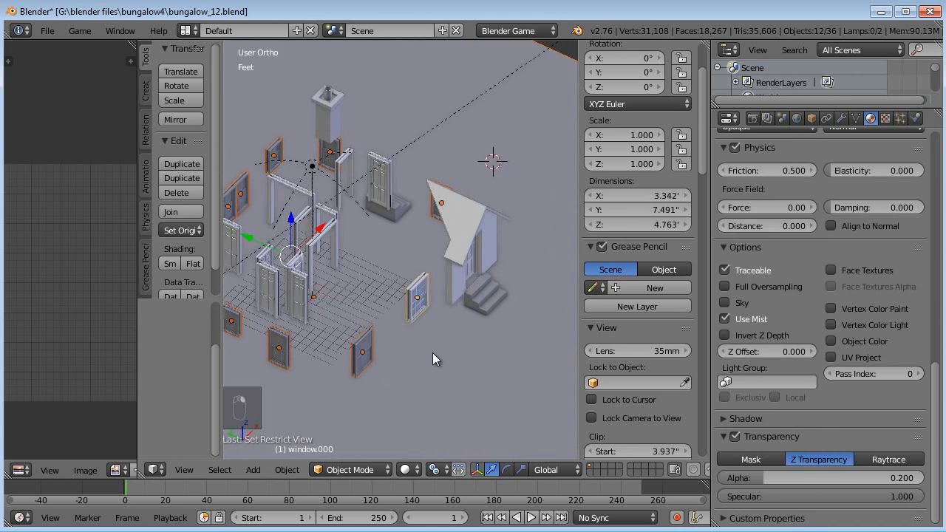
{"action": "scroll", "coordinate": [434, 351], "scroll_direction": "down", "scroll_amount": 4}
{"action": "right_click", "coordinate": [446, 351], "text": "shift"}
{"action": "scroll", "coordinate": [431, 362], "scroll_direction": "up", "scroll_amount": 4}
{"action": "key", "text": "g"}
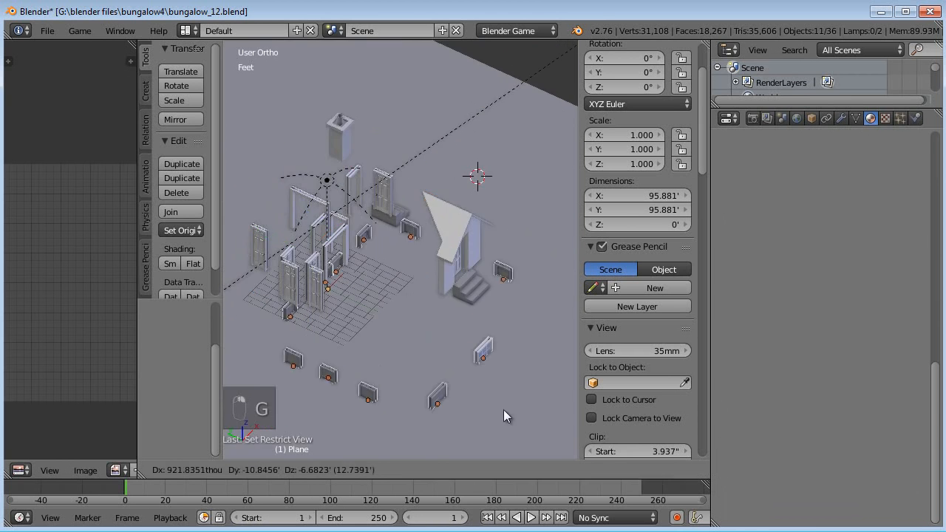
{"action": "right_click", "coordinate": [413, 303]}
Try to link the object data of the selected windows with the Plane as the active object.
{"action": "middle_click_drag", "start_coordinate": [413, 304], "coordinate": [426, 289]}
{"action": "left_click", "coordinate": [296, 471]}
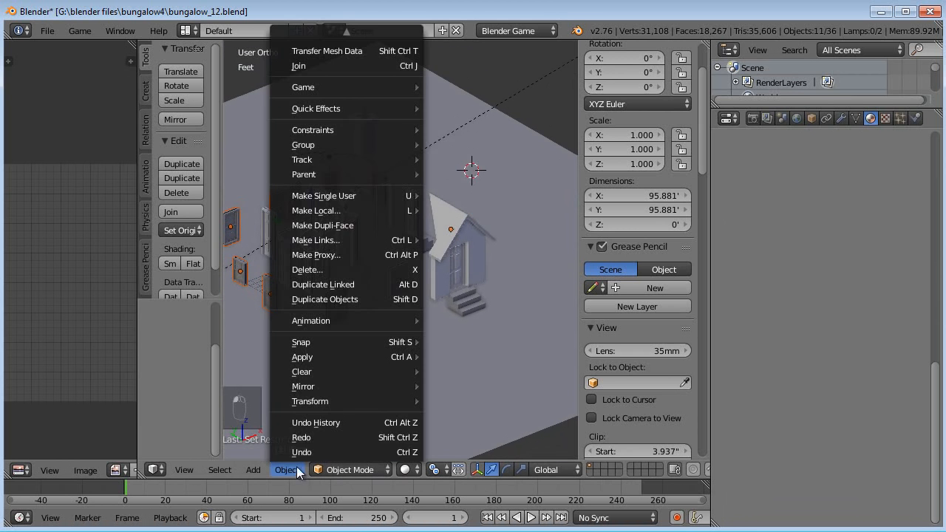
{"action": "mouse_move", "coordinate": [362, 235]}
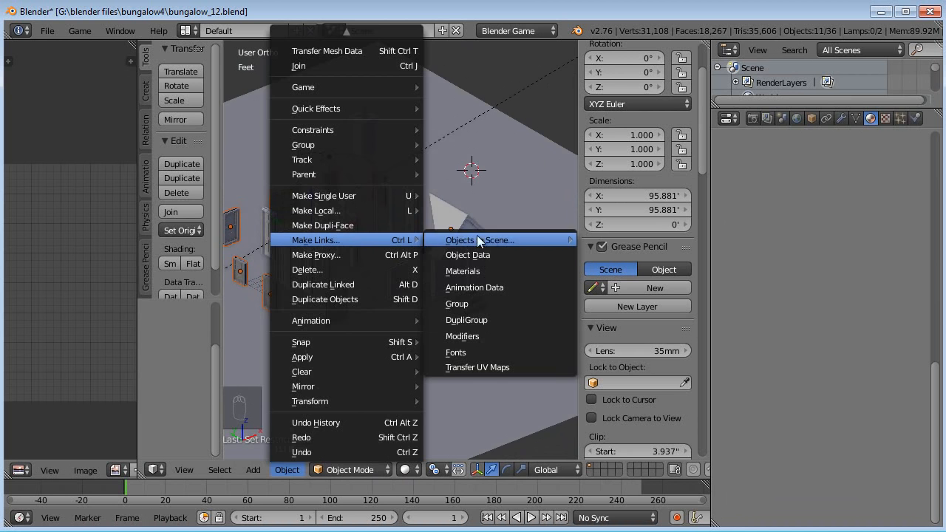
{"action": "left_click", "coordinate": [488, 251]}
{"action": "scroll", "coordinate": [468, 287], "scroll_direction": "down", "scroll_amount": 4}
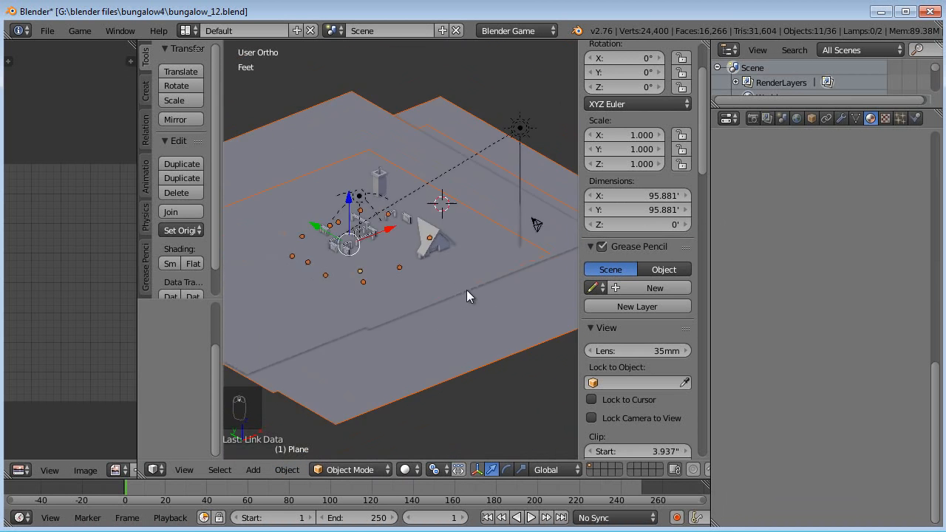
{"action": "scroll", "coordinate": [467, 298], "scroll_direction": "up", "scroll_amount": 2}
{"action": "middle_click_drag", "start_coordinate": [466, 299], "coordinate": [409, 346]}
Undo the object data link and clear the selection.
{"action": "key", "text": "ctrl+z"}
{"action": "key", "text": "a"}
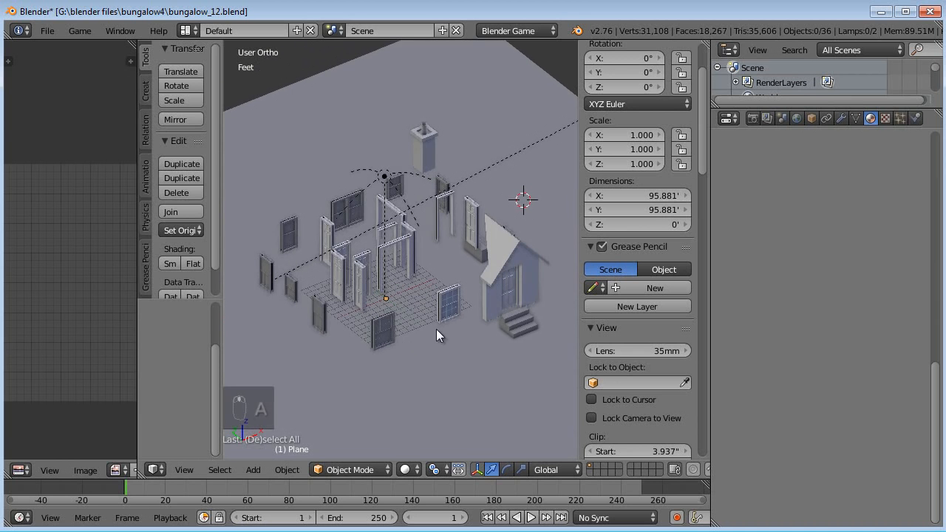
{"action": "key", "text": "ctrl+z"}
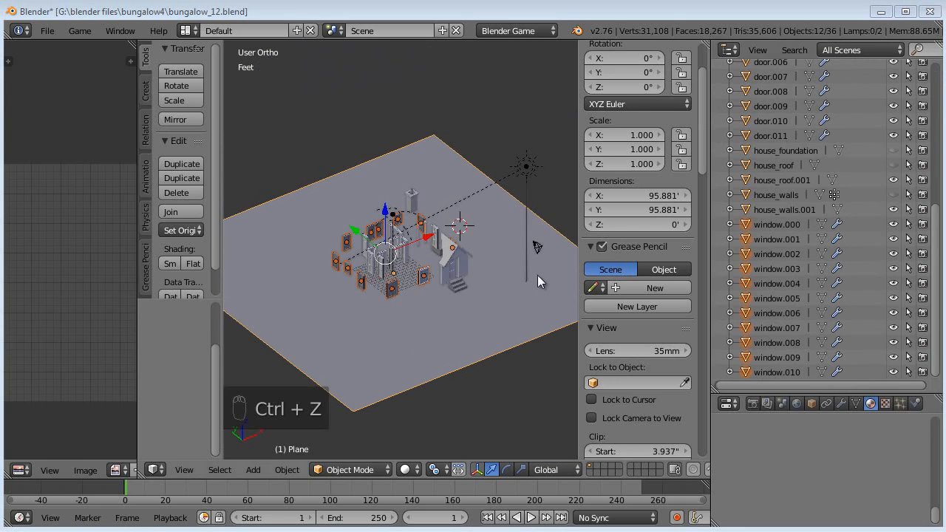
{"action": "key", "text": "a"}
Select the objects window.000 through window.010 together in the scene's object list.
{"action": "mouse_move", "coordinate": [475, 283]}
{"action": "middle_mouse_down"}
{"action": "mouse_move", "coordinate": [509, 234]}
{"action": "mouse_move", "coordinate": [481, 297]}
{"action": "mouse_move", "coordinate": [482, 246]}
{"action": "mouse_move", "coordinate": [433, 280]}
{"action": "mouse_move", "coordinate": [463, 288]}
{"action": "middle_mouse_up"}
{"action": "scroll", "coordinate": [480, 291], "scroll_direction": "up", "scroll_amount": 1}
{"action": "scroll", "coordinate": [462, 267], "scroll_direction": "up", "scroll_amount": 1}
{"action": "scroll", "coordinate": [462, 267], "scroll_direction": "up", "scroll_amount": 2}
{"action": "left_click", "coordinate": [778, 224]}
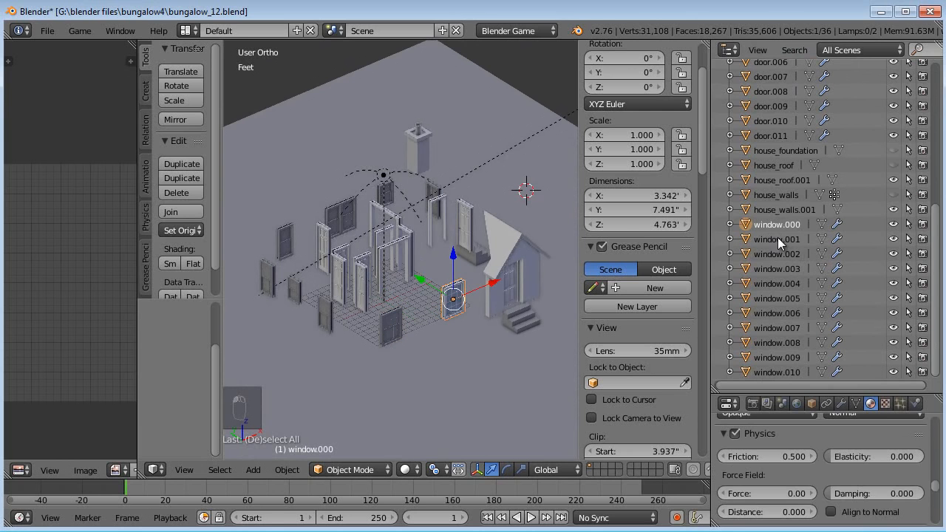
{"action": "left_click", "coordinate": [778, 239], "text": "shift"}
{"action": "left_click", "coordinate": [777, 254], "text": "shift"}
{"action": "left_click", "coordinate": [774, 269], "text": "shift"}
{"action": "left_click", "coordinate": [771, 298], "text": "shift"}
{"action": "left_click", "coordinate": [772, 314], "text": "shift"}
{"action": "left_click", "coordinate": [773, 328], "text": "shift"}
{"action": "left_click", "coordinate": [773, 343], "text": "shift"}
{"action": "left_click", "coordinate": [775, 358], "text": "shift"}
{"action": "left_click", "coordinate": [779, 371], "text": "shift"}
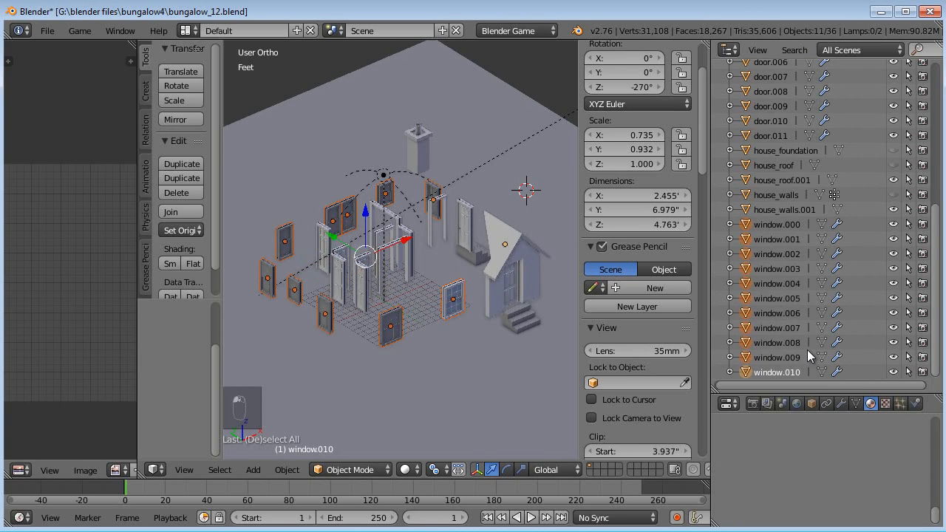
Make window.000 the active object, link its object data to the other selected windows, and clear the selection.
{"action": "left_click", "coordinate": [772, 222], "text": "shift"}
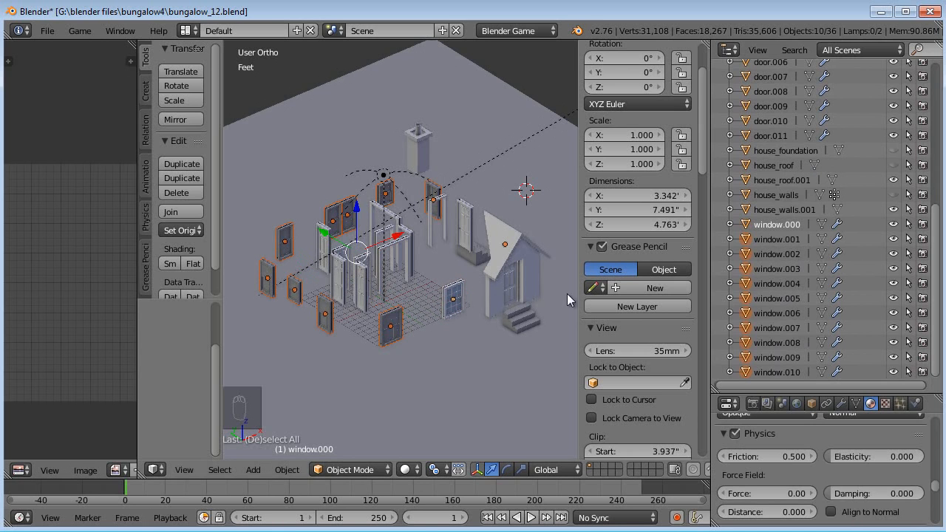
{"action": "left_click", "coordinate": [776, 224], "text": "shift"}
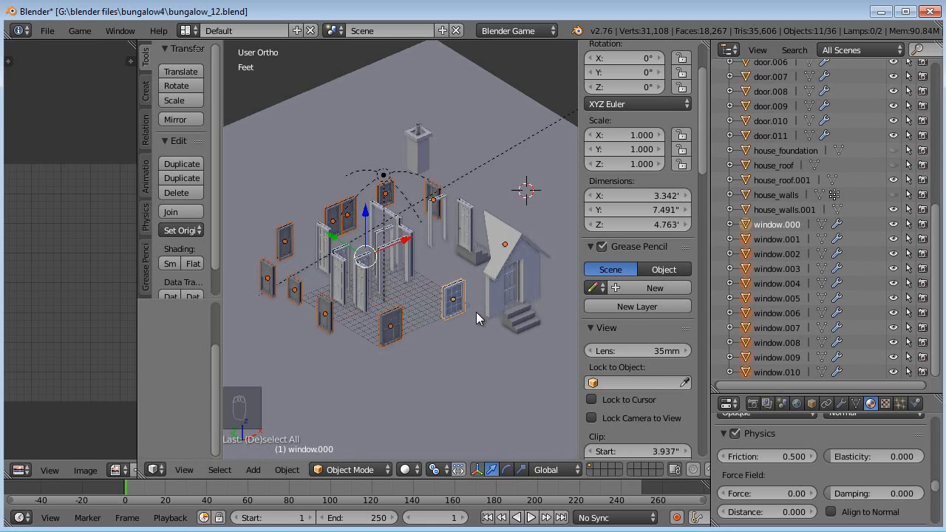
{"action": "left_click", "coordinate": [288, 470]}
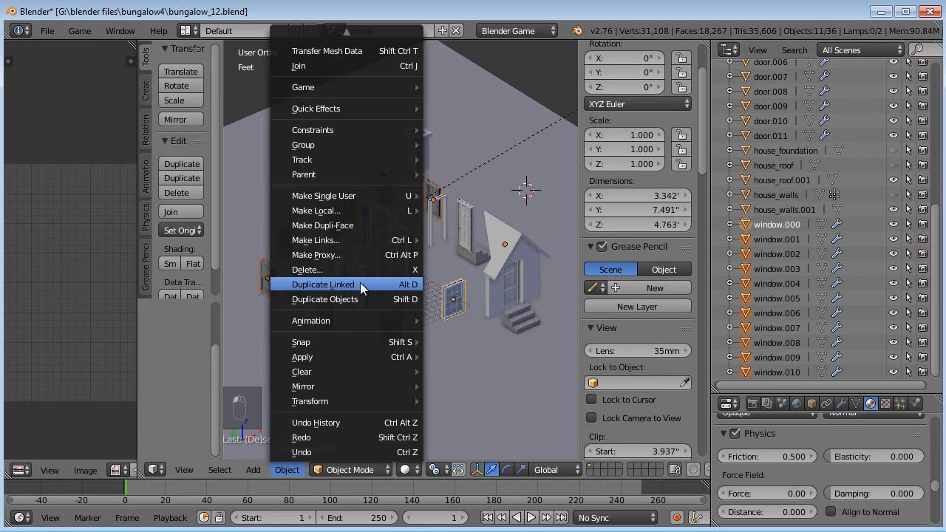
{"action": "mouse_move", "coordinate": [337, 242]}
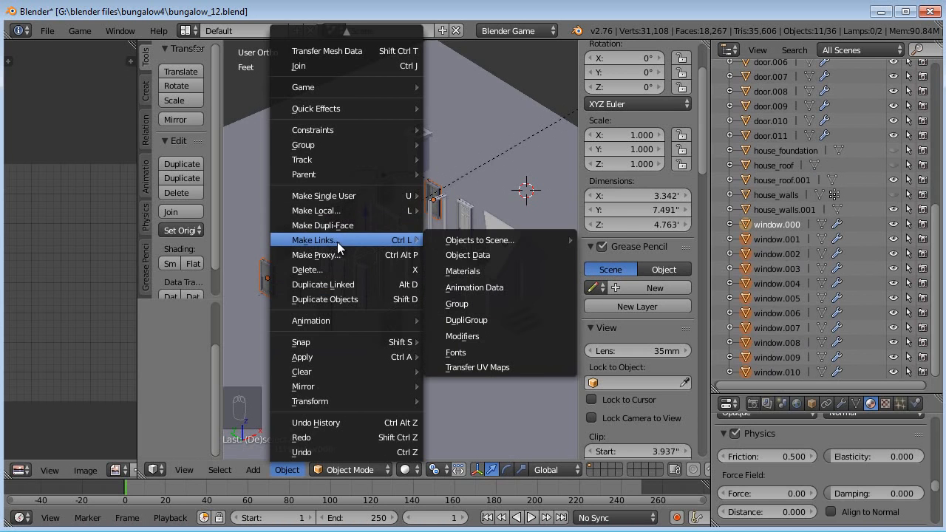
{"action": "left_click", "coordinate": [465, 253]}
{"action": "key", "text": "a"}
Set the viewport shading to Material for a close look at the linked windows.
{"action": "scroll", "coordinate": [418, 327], "scroll_direction": "up", "scroll_amount": 4}
{"action": "middle_click_drag", "start_coordinate": [382, 367], "coordinate": [421, 440]}
{"action": "scroll", "coordinate": [445, 338], "scroll_direction": "up", "scroll_amount": 4}
{"action": "left_click", "coordinate": [407, 472]}
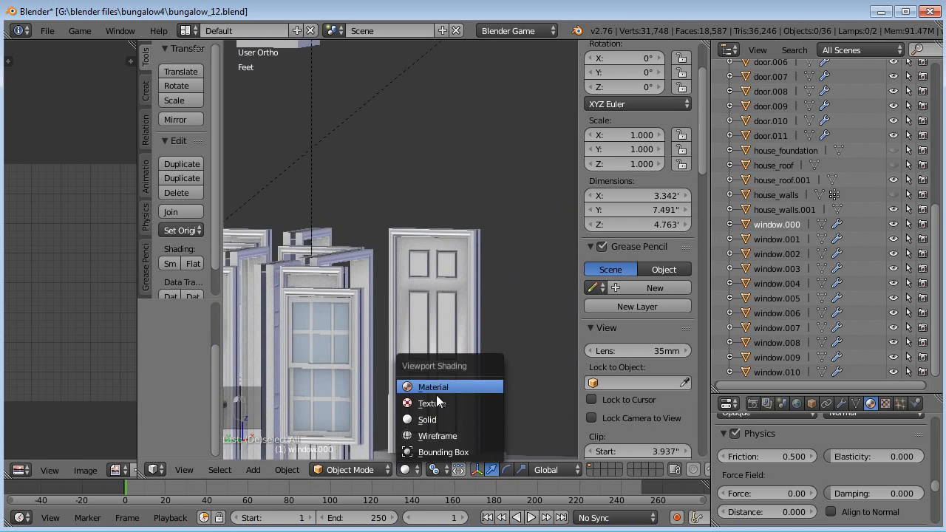
{"action": "left_click", "coordinate": [438, 388]}
Unhide all the house parts, clear the selection, and show the house in a maximized perspective view.
{"action": "middle_click_drag", "start_coordinate": [399, 384], "coordinate": [281, 359]}
{"action": "key", "text": "alt+h"}
{"action": "key", "text": "a"}
{"action": "key", "text": "ctrl+Up"}
{"action": "key", "text": "KP_5"}
{"action": "scroll", "coordinate": [399, 377], "scroll_direction": "down", "scroll_amount": 5}
{"action": "scroll", "coordinate": [328, 358], "scroll_direction": "up", "scroll_amount": 2}
Select house_walls and bring its paired windows into a top orthographic wireframe view.
{"action": "right_click", "coordinate": [397, 398]}
{"action": "middle_click_drag", "start_coordinate": [398, 399], "coordinate": [421, 388], "text": "shift"}
{"action": "scroll", "coordinate": [421, 388], "scroll_direction": "up", "scroll_amount": 5}
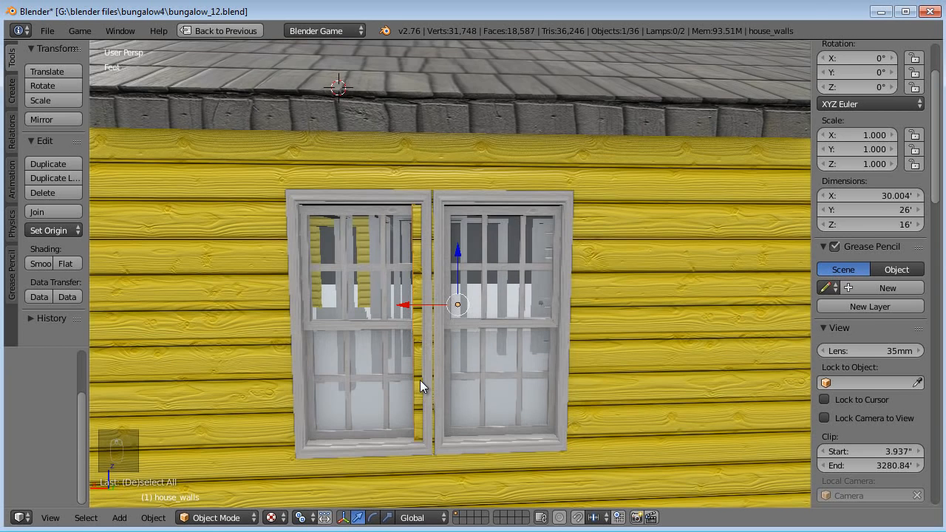
{"action": "key", "text": "KP_7"}
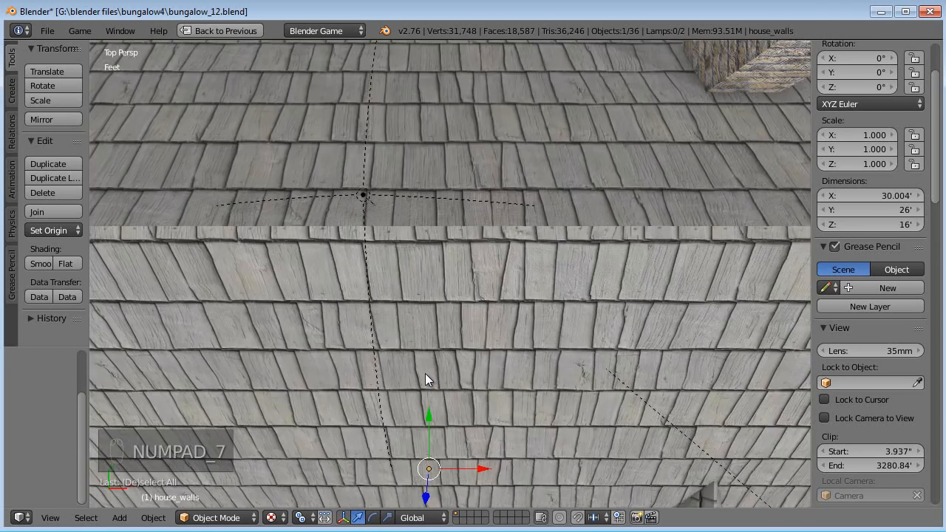
{"action": "key", "text": "KP_5"}
{"action": "key", "text": "z"}
{"action": "scroll", "coordinate": [499, 327], "scroll_direction": "up", "scroll_amount": 2}
{"action": "middle_click_drag", "start_coordinate": [491, 45], "coordinate": [439, 268], "text": "shift"}
{"action": "scroll", "coordinate": [402, 192], "scroll_direction": "up", "scroll_amount": 2}
{"action": "middle_click_drag", "start_coordinate": [405, 78], "coordinate": [417, 289], "text": "shift"}
{"action": "scroll", "coordinate": [414, 287], "scroll_direction": "up", "scroll_amount": 3}
{"action": "scroll", "coordinate": [414, 287], "scroll_direction": "up", "scroll_amount": 1}
{"action": "scroll", "coordinate": [468, 295], "scroll_direction": "down", "scroll_amount": 2}
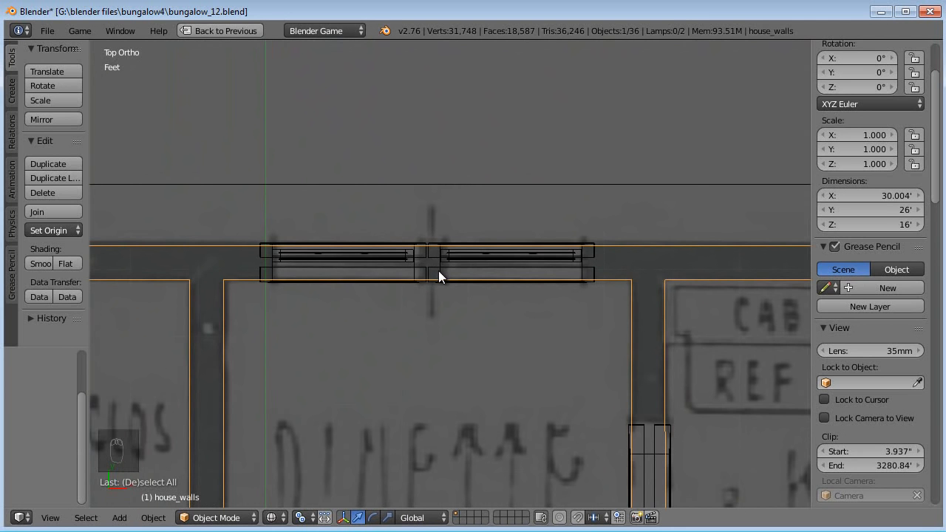
Try to select the wall vertices between the paired windows from the top view in Edit Mode.
{"action": "key", "text": "Tab"}
{"action": "scroll", "coordinate": [452, 255], "scroll_direction": "up", "scroll_amount": 2}
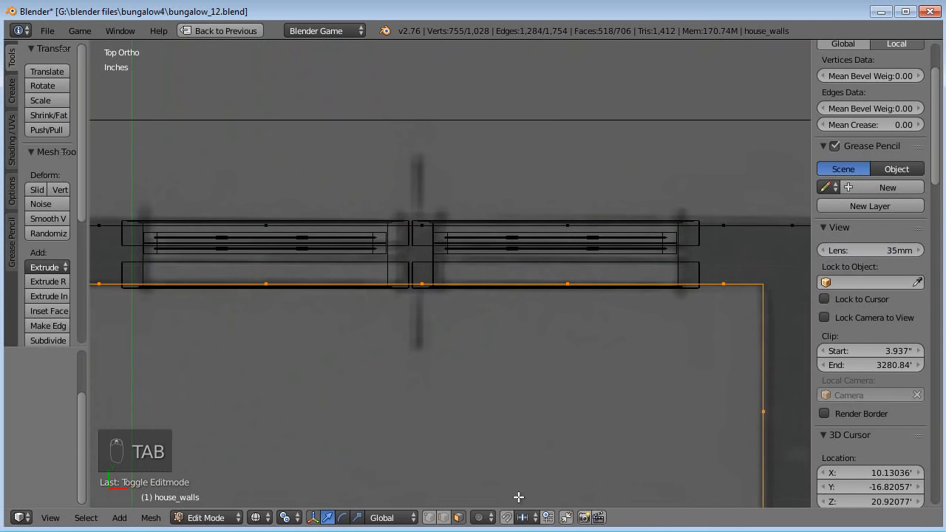
{"action": "key", "text": "a"}
{"action": "key", "text": "a"}
{"action": "key", "text": "b"}
{"action": "left_click_drag", "start_coordinate": [454, 191], "coordinate": [377, 295]}
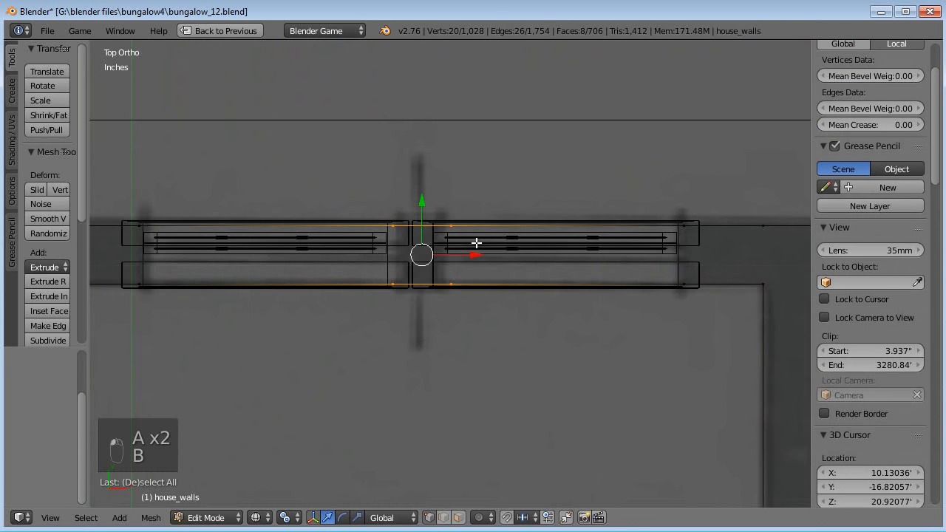
{"action": "scroll", "coordinate": [477, 242], "scroll_direction": "down", "scroll_amount": 2}
{"action": "mouse_move", "coordinate": [476, 242]}
{"action": "middle_mouse_down"}
{"action": "mouse_move", "coordinate": [481, 268]}
{"action": "mouse_move", "coordinate": [482, 237]}
{"action": "middle_mouse_up"}
{"action": "key", "text": "KP_7"}
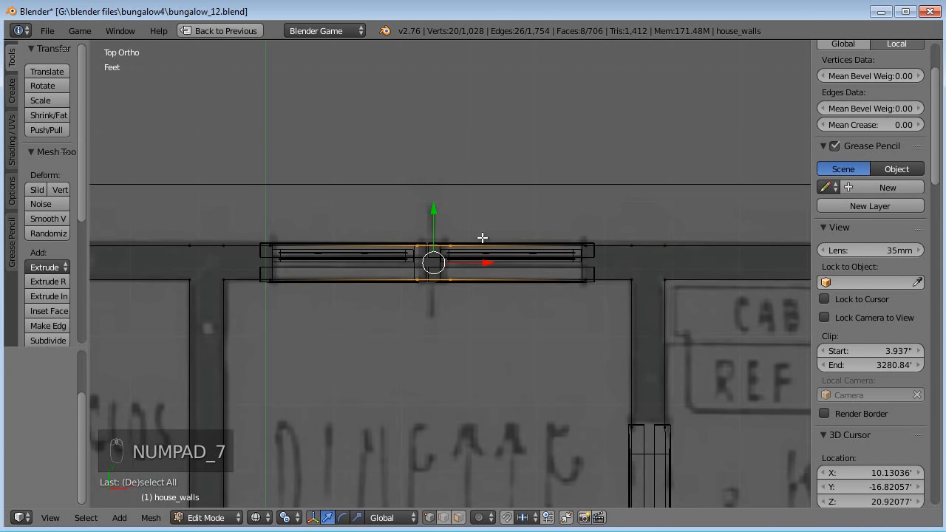
{"action": "scroll", "coordinate": [433, 296], "scroll_direction": "up", "scroll_amount": 2}
{"action": "key", "text": "a"}
{"action": "key", "text": "a"}
{"action": "key", "text": "Tab"}
Select window.006 and inspect the paired windows from outside in Material shading.
{"action": "right_click", "coordinate": [444, 268]}
{"action": "middle_click_drag", "start_coordinate": [444, 269], "coordinate": [426, 297]}
{"action": "key", "text": "z"}
{"action": "mouse_move", "coordinate": [342, 323]}
{"action": "middle_mouse_down"}
{"action": "mouse_move", "coordinate": [635, 225]}
{"action": "mouse_move", "coordinate": [718, 182]}
{"action": "mouse_move", "coordinate": [606, 181]}
{"action": "mouse_move", "coordinate": [445, 158]}
{"action": "middle_mouse_up"}
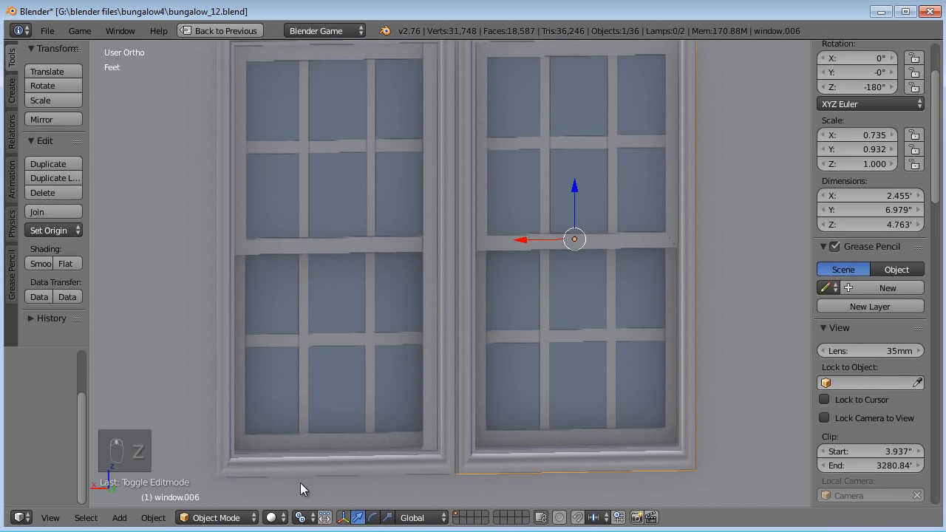
{"action": "left_click", "coordinate": [277, 519]}
{"action": "left_click", "coordinate": [313, 433]}
{"action": "scroll", "coordinate": [430, 336], "scroll_direction": "down", "scroll_amount": 2}
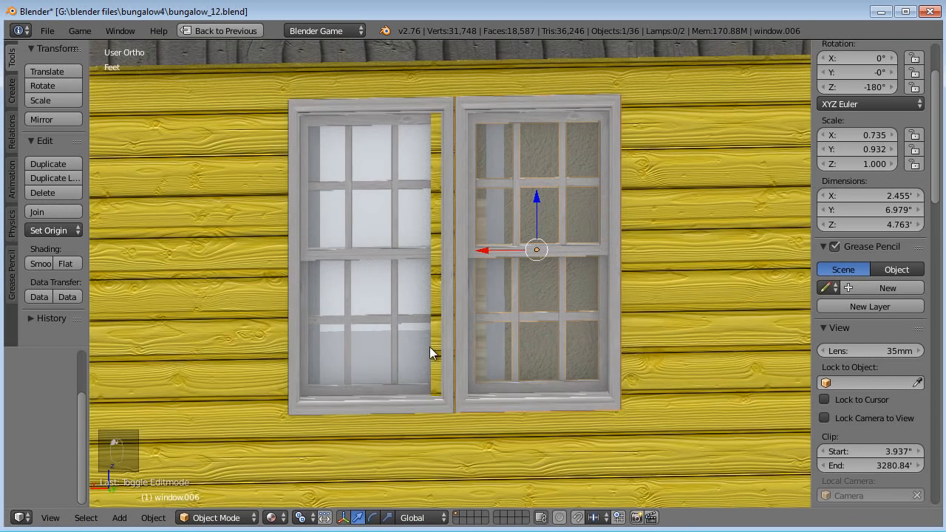
{"action": "middle_click_drag", "start_coordinate": [430, 335], "coordinate": [443, 282]}
{"action": "middle_click_drag", "start_coordinate": [674, 350], "coordinate": [675, 310]}
Select the house_walls vertices along the wall strip's edge between the paired windows and test the selection with a cancelled move.
{"action": "right_click", "coordinate": [693, 346]}
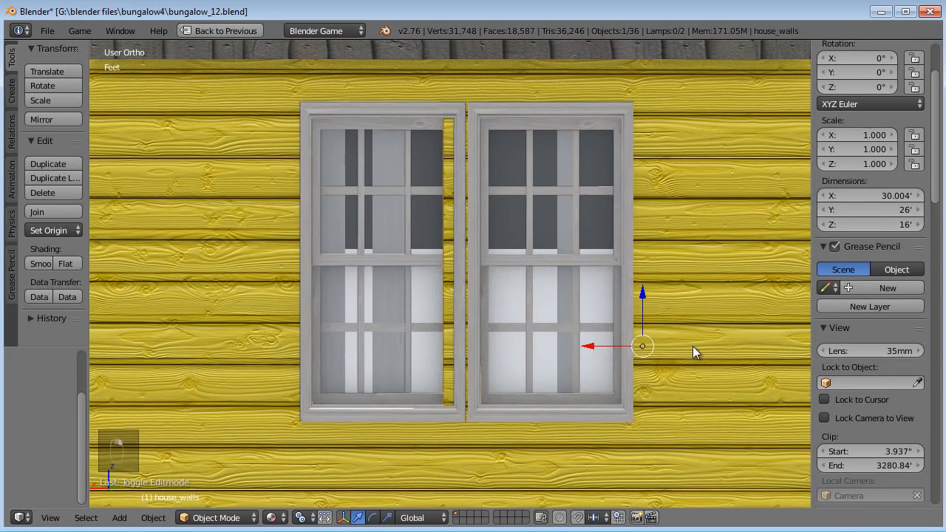
{"action": "key", "text": "Tab"}
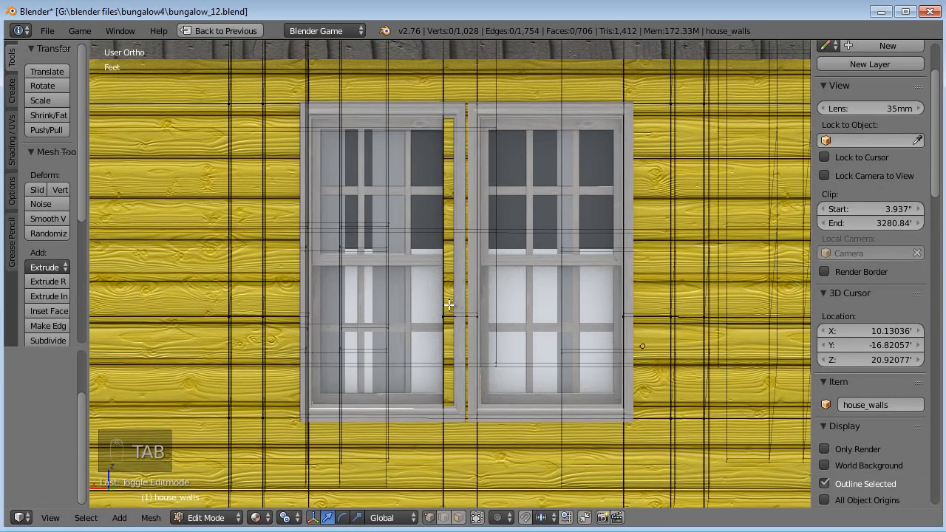
{"action": "scroll", "coordinate": [450, 305], "scroll_direction": "down", "scroll_amount": 3}
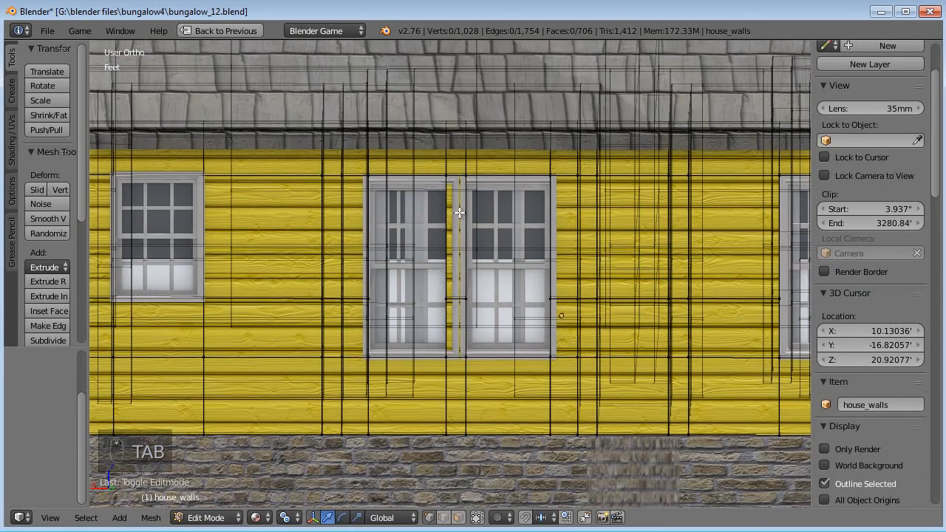
{"action": "key", "text": "b"}
{"action": "left_click_drag", "start_coordinate": [439, 453], "coordinate": [439, 452]}
{"action": "key", "text": "KP_7"}
{"action": "key", "text": "z"}
{"action": "scroll", "coordinate": [515, 414], "scroll_direction": "down", "scroll_amount": 5}
{"action": "middle_click_drag", "start_coordinate": [500, 416], "coordinate": [517, 374], "text": "shift"}
{"action": "key", "text": "g"}
{"action": "right_click", "coordinate": [537, 259]}
Move the selected wall edge along X behind the window frame to clear the glass opening, and return to Object Mode.
{"action": "scroll", "coordinate": [517, 340], "scroll_direction": "up", "scroll_amount": 7}
{"action": "middle_click_drag", "start_coordinate": [547, 233], "coordinate": [510, 358], "text": "shift"}
{"action": "middle_click_drag", "start_coordinate": [510, 358], "coordinate": [283, 222]}
{"action": "key", "text": "z"}
{"action": "middle_click_drag", "start_coordinate": [401, 286], "coordinate": [369, 273]}
{"action": "key", "text": "alt+z"}
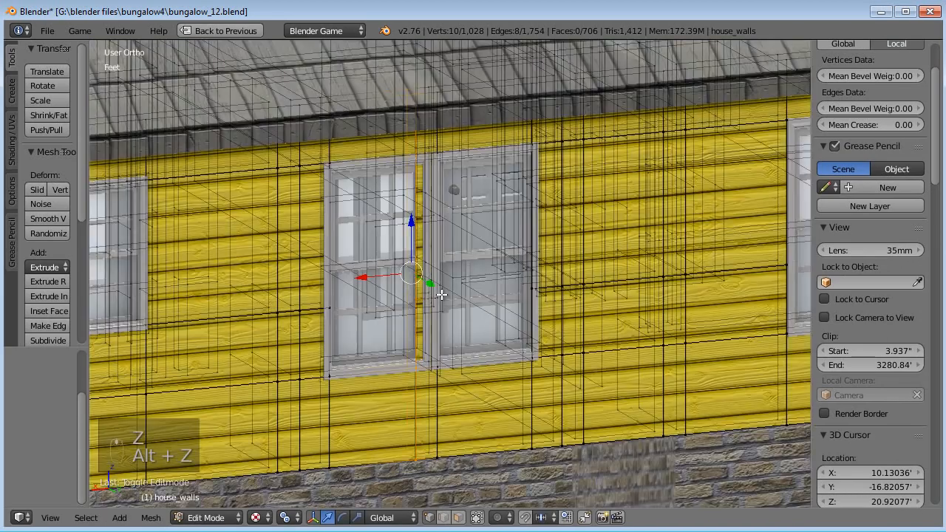
{"action": "middle_click_drag", "start_coordinate": [442, 294], "coordinate": [414, 285]}
{"action": "scroll", "coordinate": [397, 281], "scroll_direction": "up", "scroll_amount": 2}
{"action": "left_click_drag", "start_coordinate": [351, 276], "coordinate": [366, 274]}
{"action": "middle_click_drag", "start_coordinate": [431, 271], "coordinate": [405, 272]}
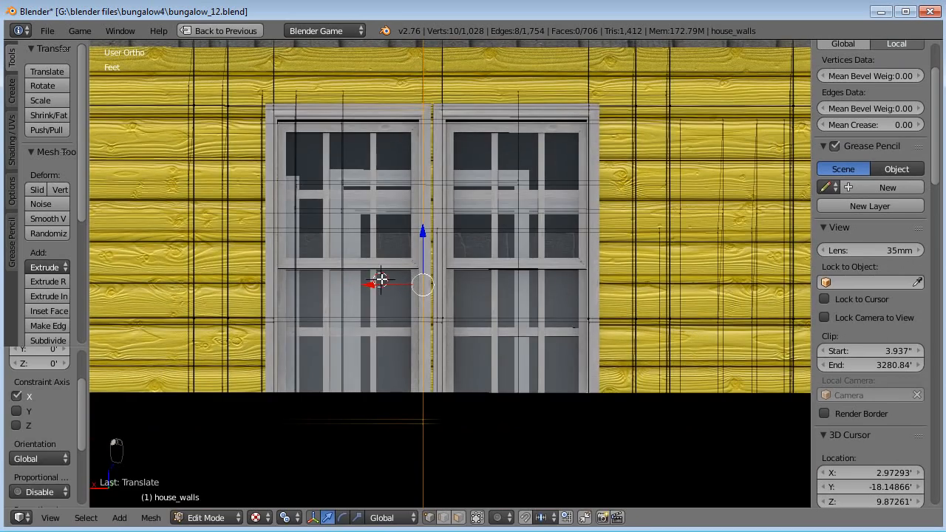
{"action": "key", "text": "Tab"}
Open house_roof in Edit Mode and select its whole mesh.
{"action": "scroll", "coordinate": [506, 256], "scroll_direction": "down", "scroll_amount": 4}
{"action": "middle_click_drag", "start_coordinate": [506, 256], "coordinate": [501, 336]}
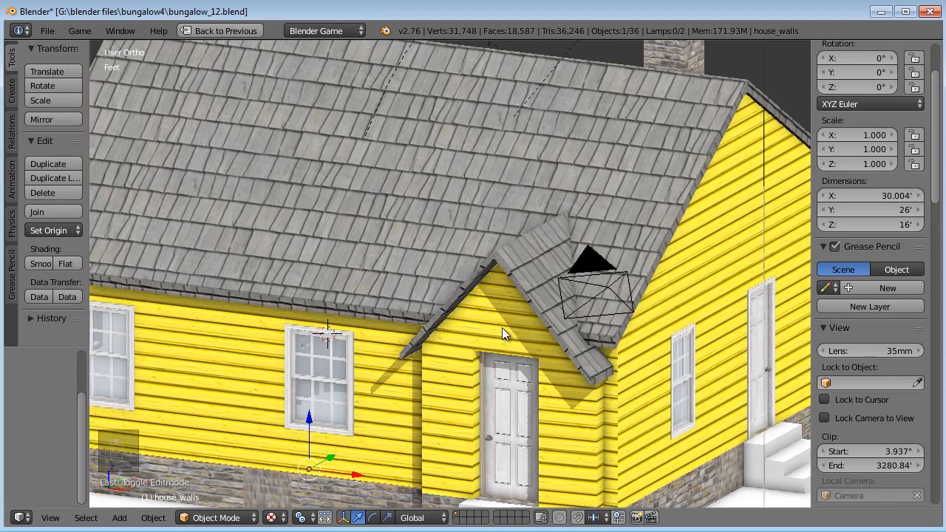
{"action": "key", "text": "Tab"}
{"action": "middle_click_drag", "start_coordinate": [686, 230], "coordinate": [659, 224]}
{"action": "key", "text": "Tab"}
{"action": "right_click", "coordinate": [666, 83]}
{"action": "key", "text": "Tab"}
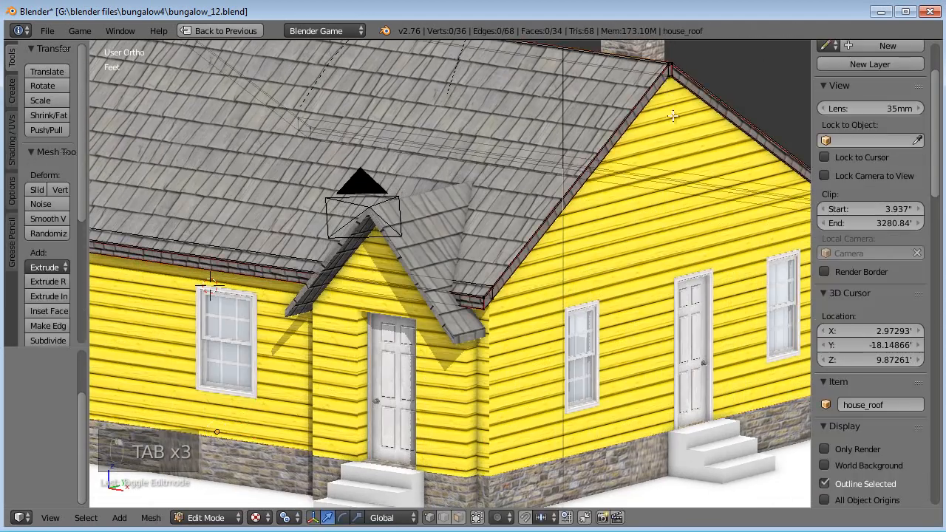
{"action": "middle_click_drag", "start_coordinate": [665, 141], "coordinate": [662, 142]}
{"action": "key", "text": "a"}
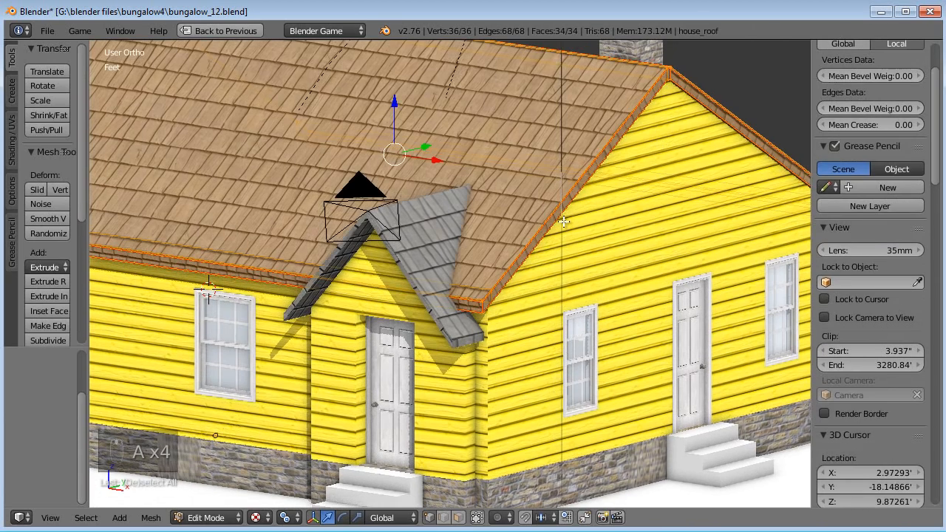
Restore the multi-editor layout and widen the UV editor to show the roof's UV islands.
{"action": "key", "text": "ctrl+Down"}
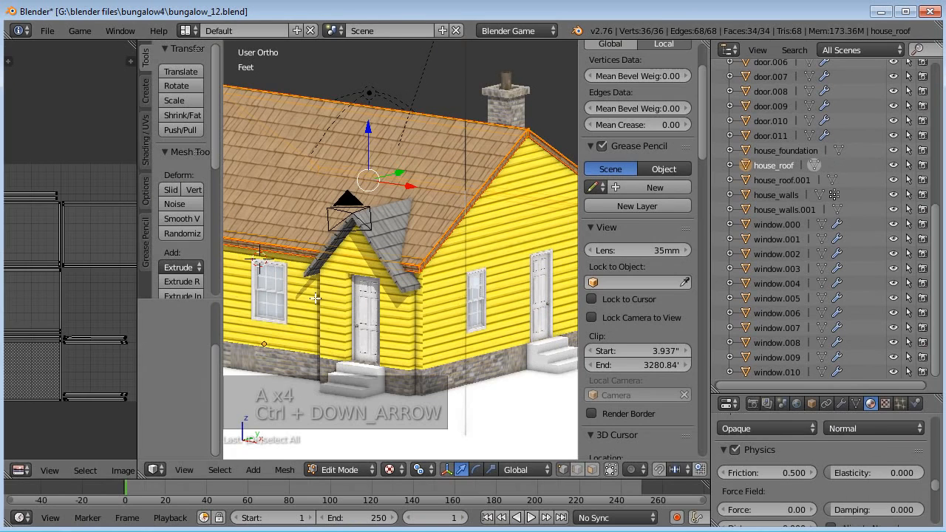
{"action": "left_click_drag", "start_coordinate": [139, 292], "coordinate": [289, 293]}
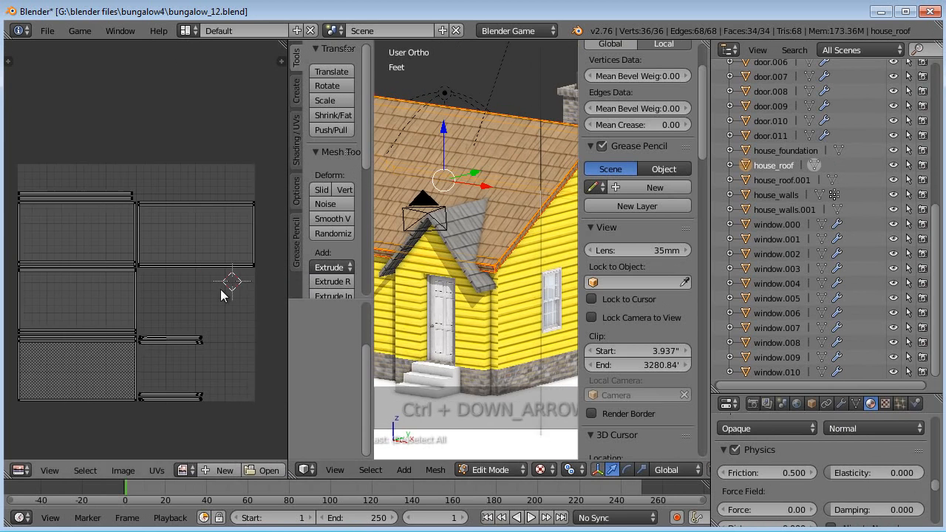
{"action": "scroll", "coordinate": [238, 289], "scroll_direction": "down", "scroll_amount": 1}
{"action": "middle_click_drag", "start_coordinate": [217, 300], "coordinate": [222, 310]}
{"action": "scroll", "coordinate": [223, 310], "scroll_direction": "up", "scroll_amount": 1}
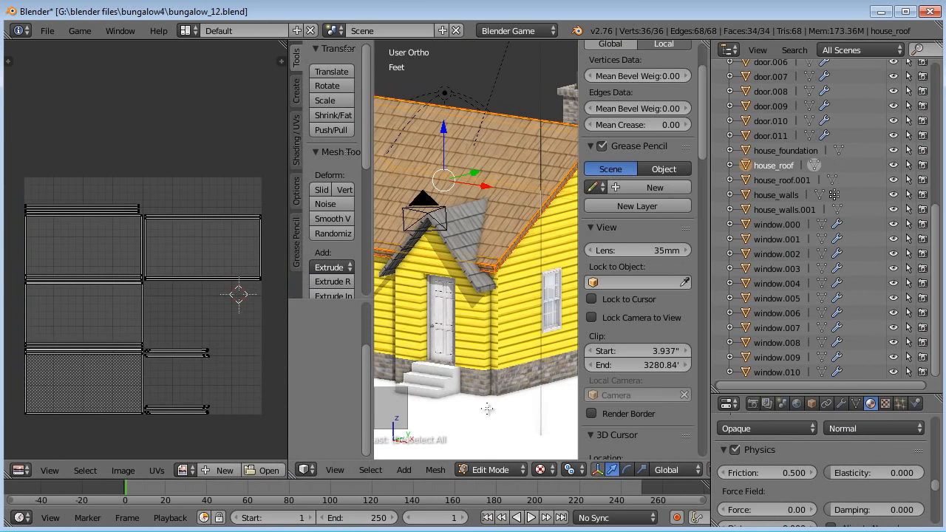
Switch to face selection and select the shingled sloping faces on both sides of the roof.
{"action": "middle_click_drag", "start_coordinate": [652, 470], "coordinate": [516, 459]}
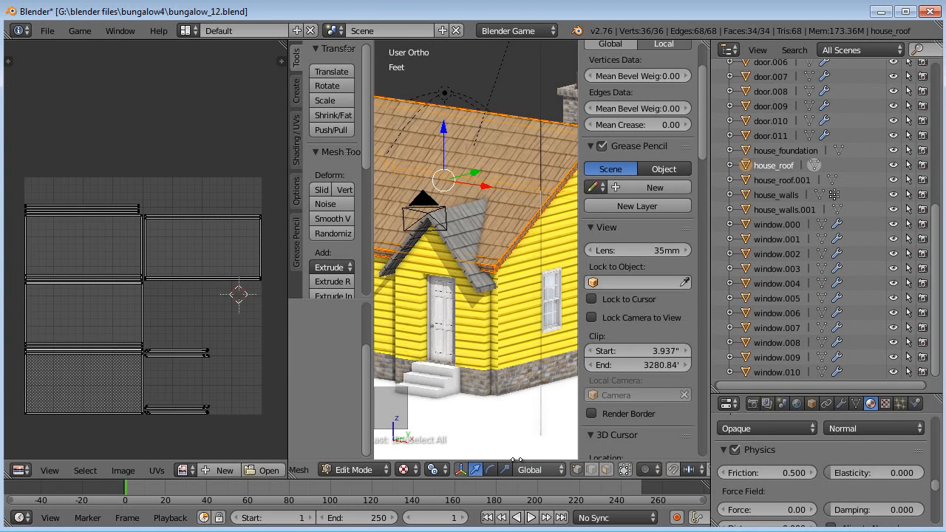
{"action": "left_click", "coordinate": [606, 470]}
{"action": "middle_click_drag", "start_coordinate": [457, 170], "coordinate": [503, 274], "text": "shift"}
{"action": "right_click", "coordinate": [461, 215]}
{"action": "left_click_drag", "start_coordinate": [493, 295], "coordinate": [489, 299]}
{"action": "middle_click_drag", "start_coordinate": [489, 298], "coordinate": [536, 273]}
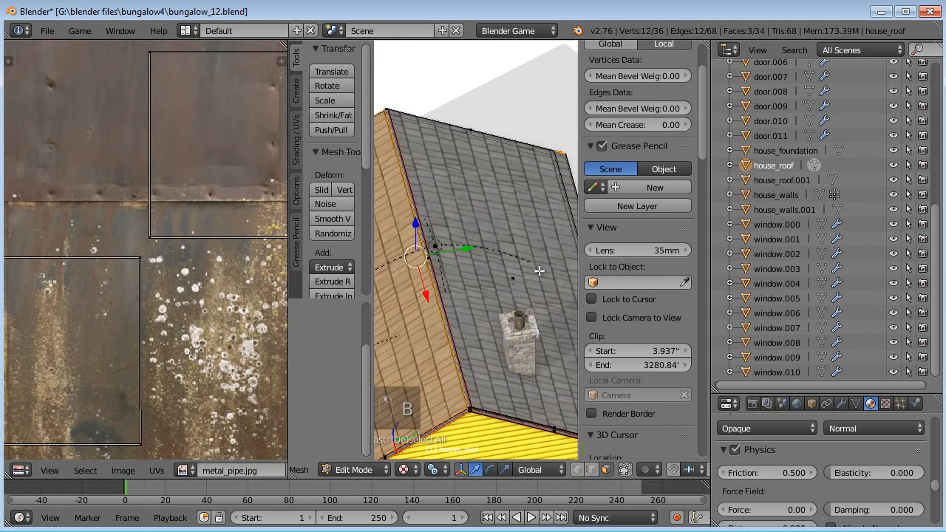
{"action": "left_click_drag", "start_coordinate": [508, 286], "coordinate": [492, 286]}
{"action": "left_click_drag", "start_coordinate": [427, 258], "coordinate": [424, 267]}
{"action": "scroll", "coordinate": [426, 264], "scroll_direction": "down", "scroll_amount": 2}
{"action": "middle_click_drag", "start_coordinate": [428, 263], "coordinate": [457, 241]}
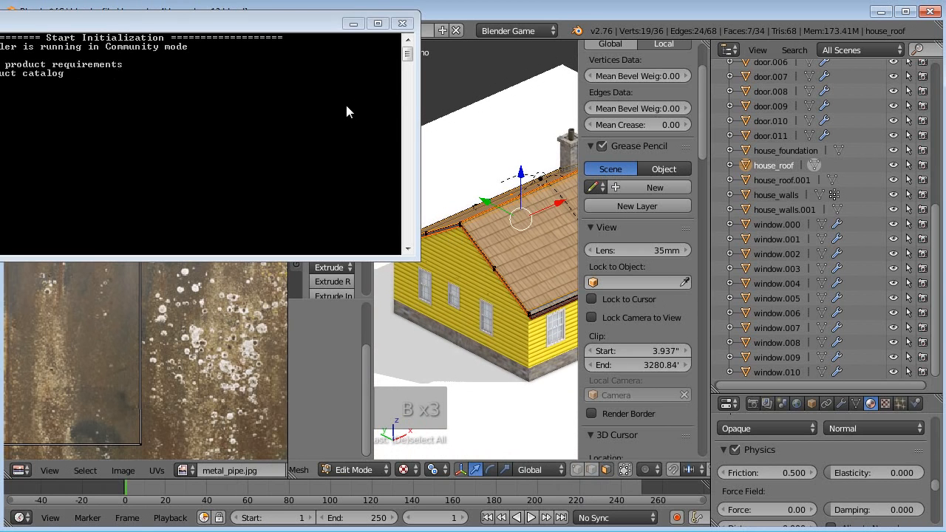
{"action": "left_click", "coordinate": [355, 24]}
{"action": "middle_click_drag", "start_coordinate": [546, 297], "coordinate": [417, 368]}
{"action": "scroll", "coordinate": [533, 254], "scroll_direction": "up", "scroll_amount": 3}
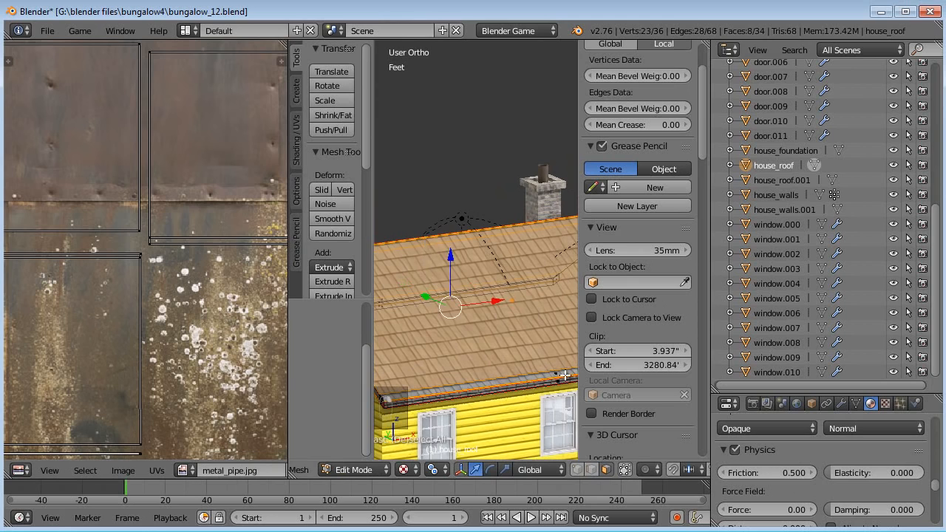
Undo the last face pick, add the missing sloping faces, and invert the selection to the roof's remaining faces.
{"action": "scroll", "coordinate": [538, 349], "scroll_direction": "down", "scroll_amount": 3}
{"action": "key", "text": "ctrl+z"}
{"action": "middle_click_drag", "start_coordinate": [537, 348], "coordinate": [479, 289]}
{"action": "scroll", "coordinate": [479, 296], "scroll_direction": "up", "scroll_amount": 4}
{"action": "right_click", "coordinate": [453, 334], "text": "shift"}
{"action": "scroll", "coordinate": [453, 335], "scroll_direction": "down", "scroll_amount": 6}
{"action": "middle_click_drag", "start_coordinate": [454, 335], "coordinate": [413, 304]}
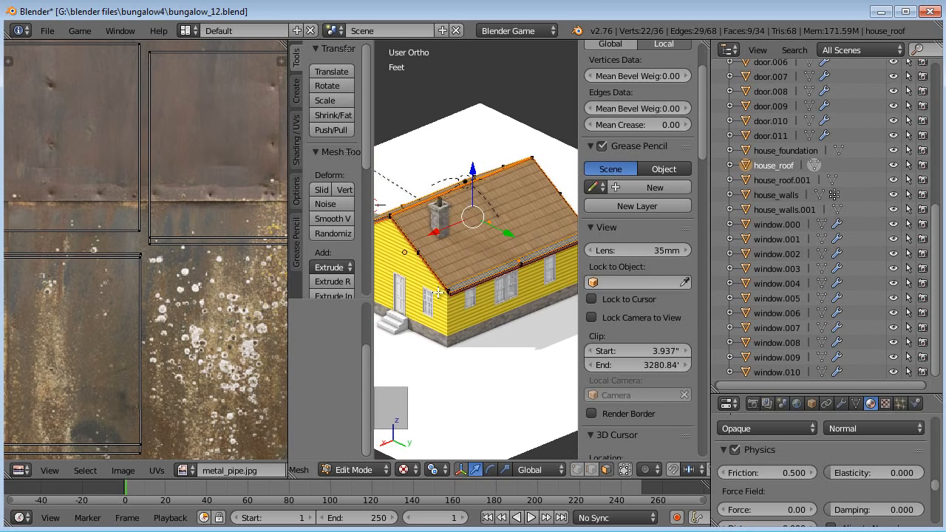
{"action": "key", "text": "ctrl+i"}
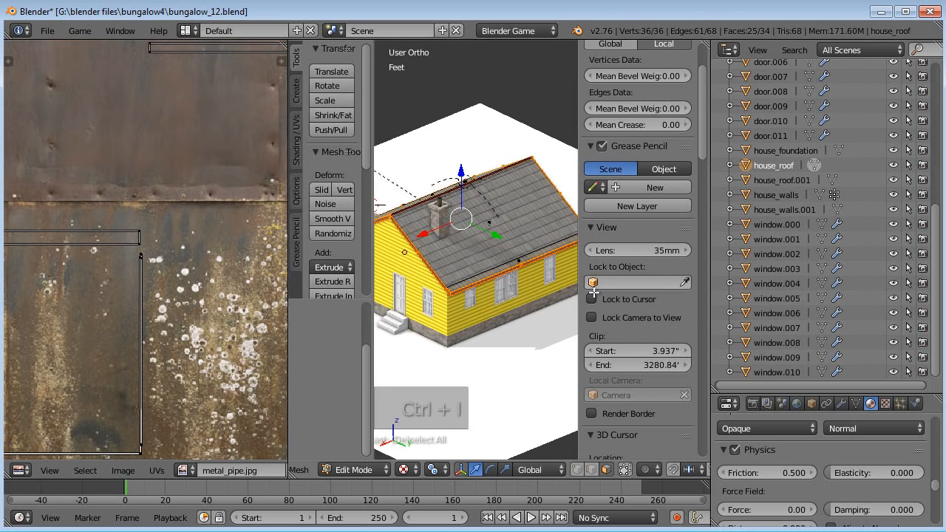
Add a second material slot to house_roof with the existing wood-trim material, assign it to the selected faces, and leave Edit Mode.
{"action": "left_click_drag", "start_coordinate": [814, 167], "coordinate": [814, 135]}
{"action": "scroll", "coordinate": [799, 302], "scroll_direction": "up", "scroll_amount": 5}
{"action": "left_click_drag", "start_coordinate": [939, 337], "coordinate": [931, 176]}
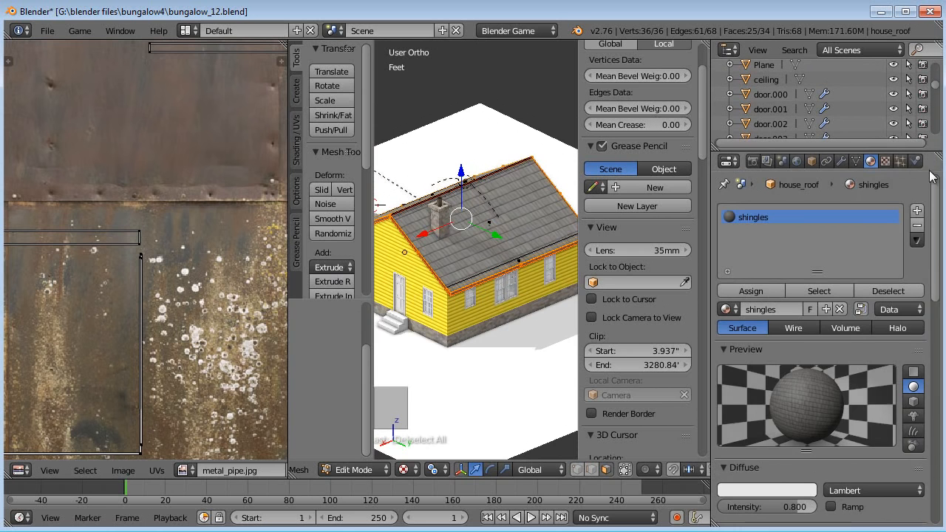
{"action": "left_click", "coordinate": [917, 211]}
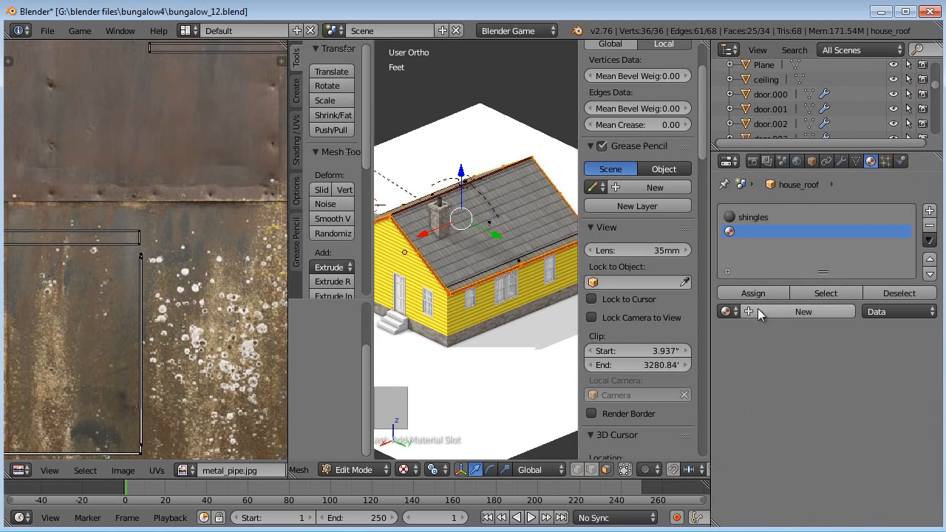
{"action": "left_click", "coordinate": [732, 312]}
{"action": "type", "text": "wood"}
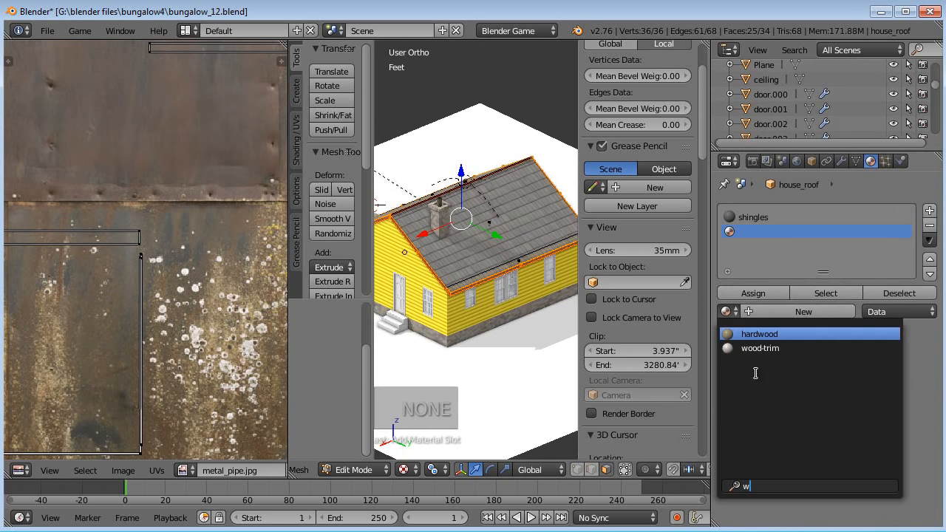
{"action": "left_click", "coordinate": [750, 347]}
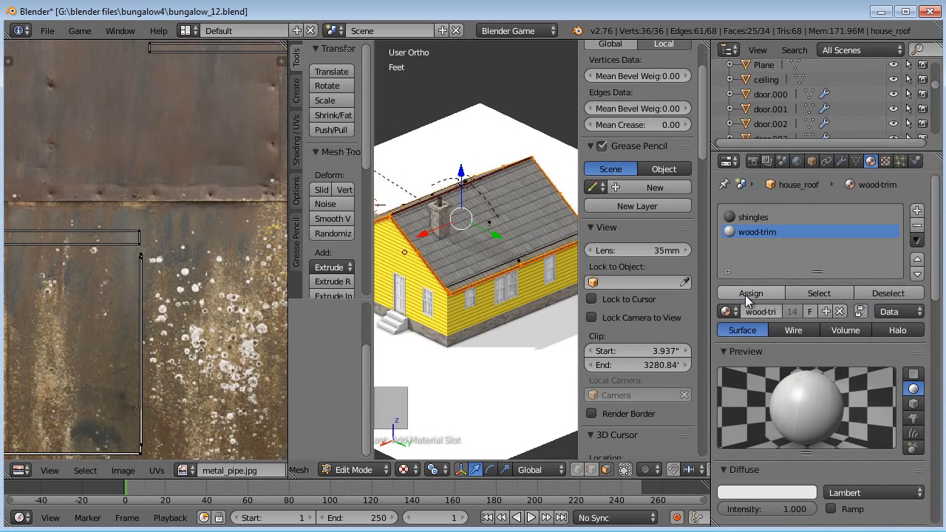
{"action": "key", "text": "Tab"}
{"action": "middle_click_drag", "start_coordinate": [473, 326], "coordinate": [470, 281]}
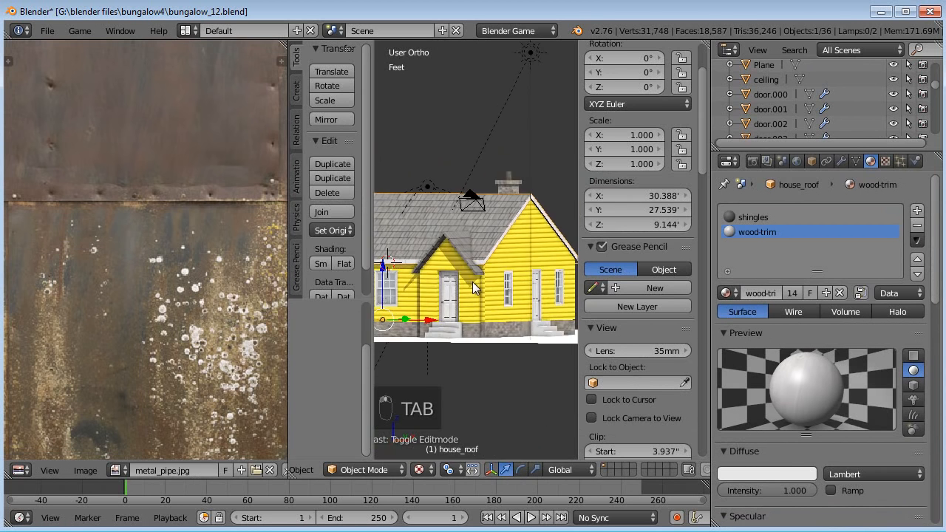
Enter Edit Mode on house_roof and select all UV islands of its trim faces.
{"action": "scroll", "coordinate": [471, 282], "scroll_direction": "up", "scroll_amount": 5}
{"action": "scroll", "coordinate": [472, 282], "scroll_direction": "up", "scroll_amount": 8}
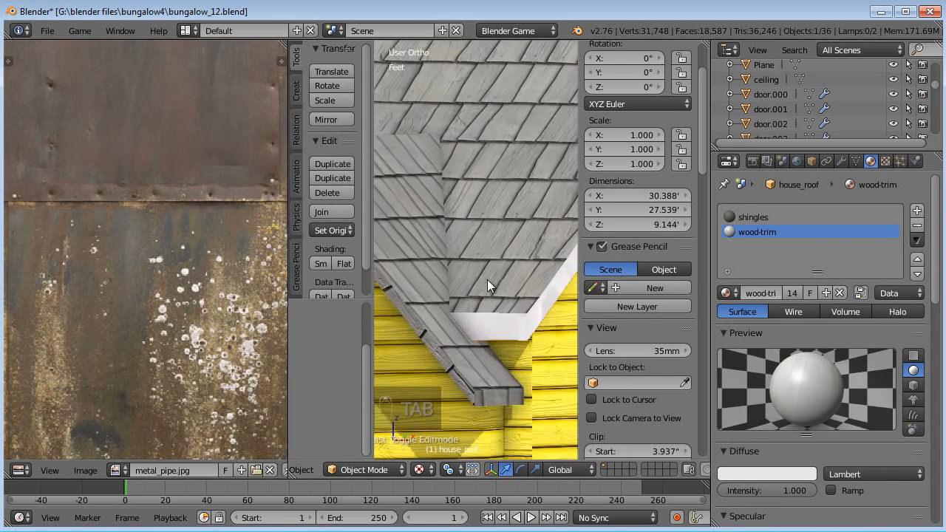
{"action": "scroll", "coordinate": [495, 214], "scroll_direction": "down", "scroll_amount": 4}
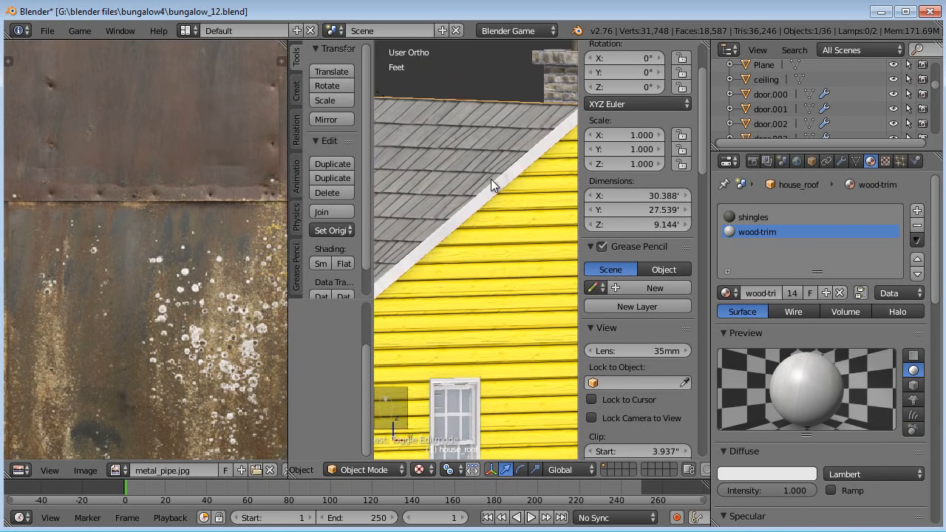
{"action": "key", "text": "Tab"}
{"action": "key", "text": "a"}
{"action": "key", "text": "a"}
{"action": "scroll", "coordinate": [151, 299], "scroll_direction": "down", "scroll_amount": 1}
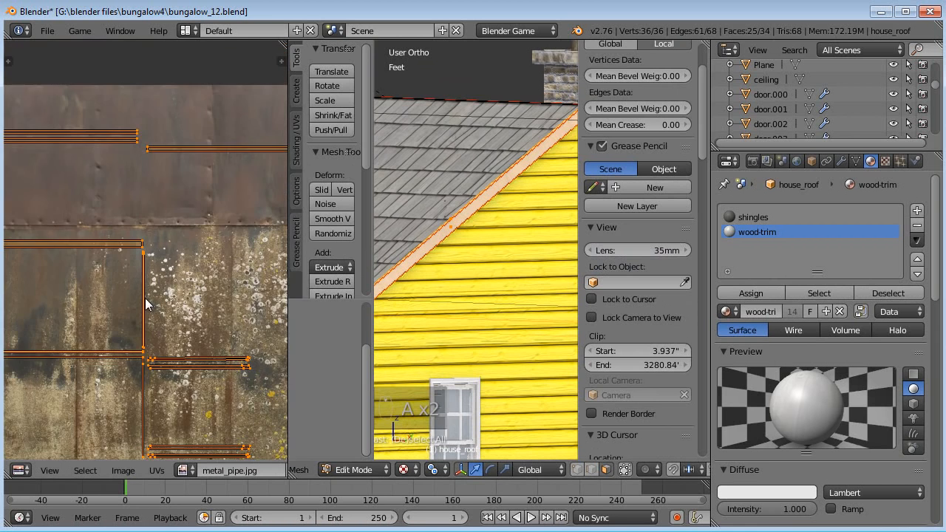
{"action": "scroll", "coordinate": [161, 314], "scroll_direction": "down", "scroll_amount": 2}
{"action": "scroll", "coordinate": [177, 310], "scroll_direction": "up", "scroll_amount": 1}
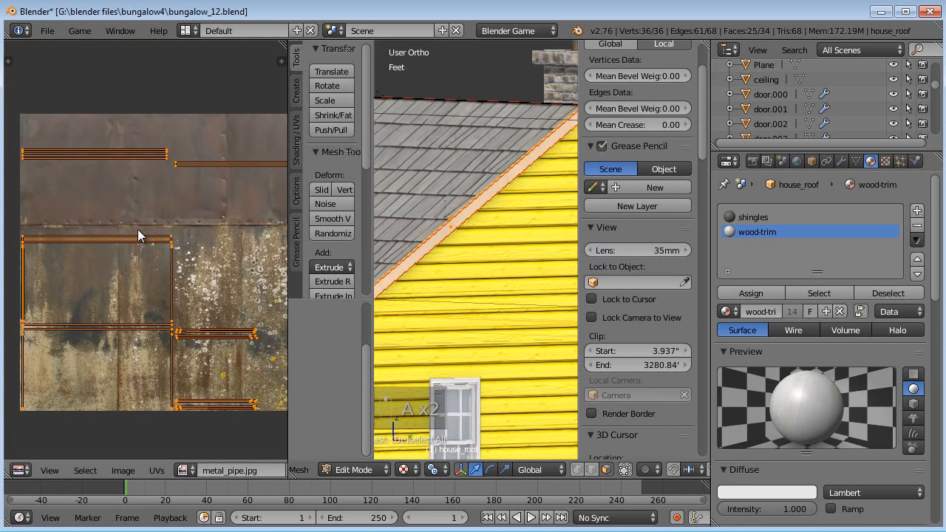
Display trim_texture.jpg behind the roof's trim islands and maximize the UV editor.
{"action": "left_click", "coordinate": [185, 470]}
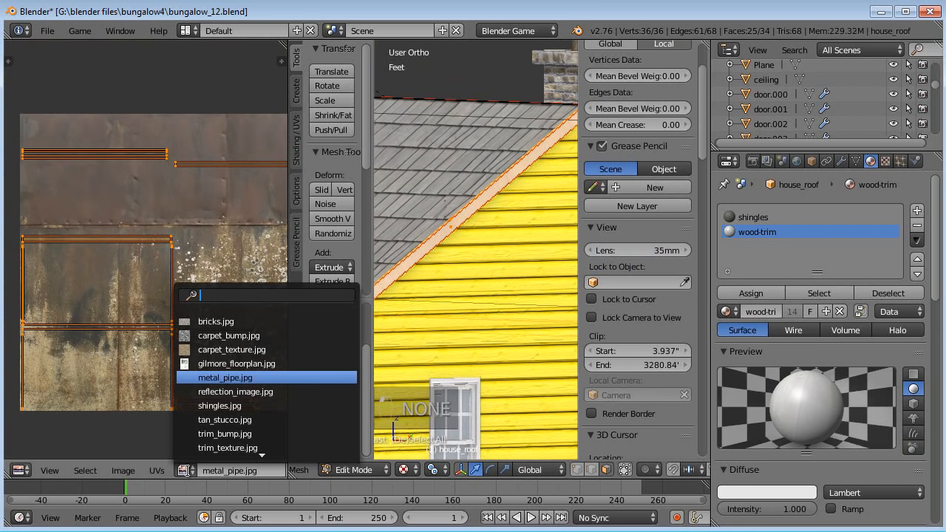
{"action": "left_click", "coordinate": [222, 447]}
{"action": "middle_click_drag", "start_coordinate": [159, 322], "coordinate": [186, 334]}
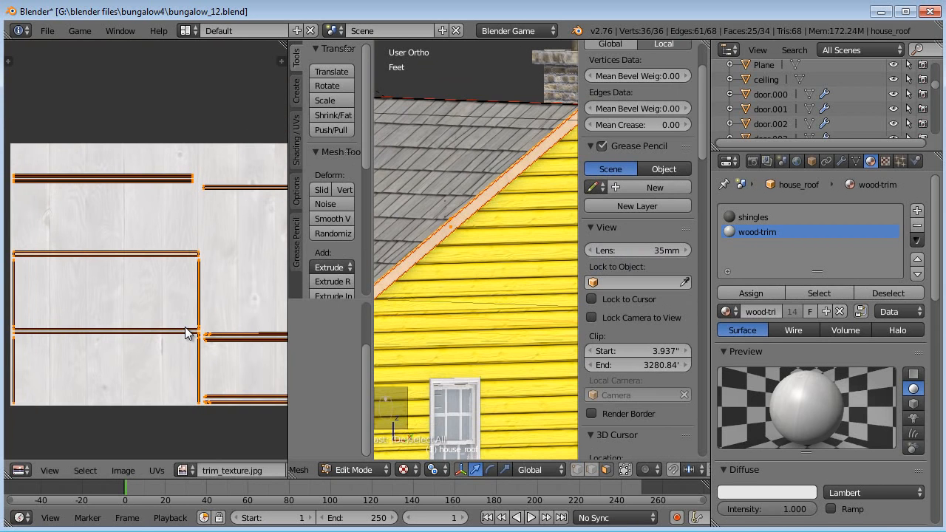
{"action": "key", "text": "shift+space"}
{"action": "scroll", "coordinate": [355, 287], "scroll_direction": "up", "scroll_amount": 2}
{"action": "middle_click_drag", "start_coordinate": [355, 287], "coordinate": [292, 278]}
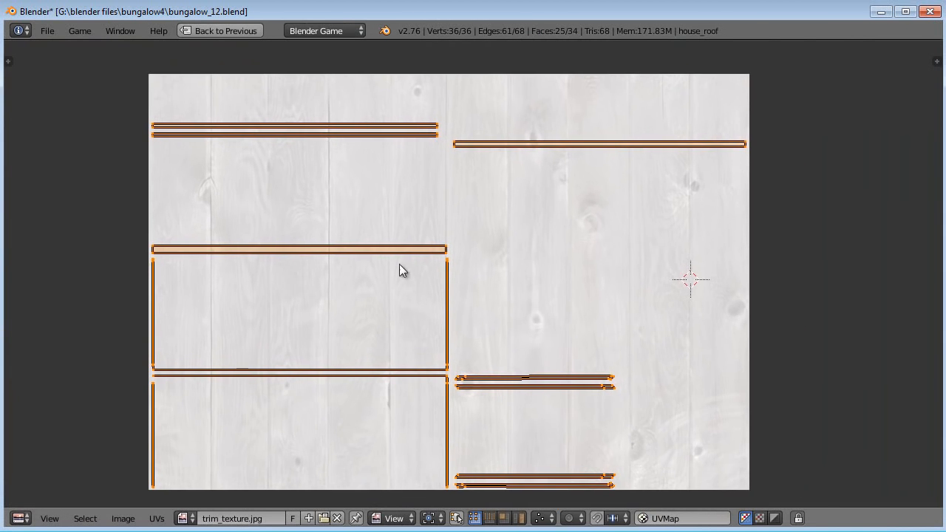
Select the separate horizontal trim islands, long and short, with everything linked to them and rotate them 90°.
{"action": "key", "text": "a"}
{"action": "key", "text": "b"}
{"action": "left_click_drag", "start_coordinate": [144, 235], "coordinate": [310, 250]}
{"action": "left_click_drag", "start_coordinate": [479, 250], "coordinate": [478, 250]}
{"action": "key", "text": "b"}
{"action": "left_click_drag", "start_coordinate": [444, 116], "coordinate": [200, 160]}
{"action": "left_click_drag", "start_coordinate": [660, 194], "coordinate": [661, 195]}
{"action": "left_click_drag", "start_coordinate": [489, 413], "coordinate": [489, 413]}
{"action": "key", "text": "b"}
{"action": "left_click_drag", "start_coordinate": [632, 436], "coordinate": [574, 506]}
{"action": "key", "text": "ctrl+l"}
{"action": "type", "text": "r90"}
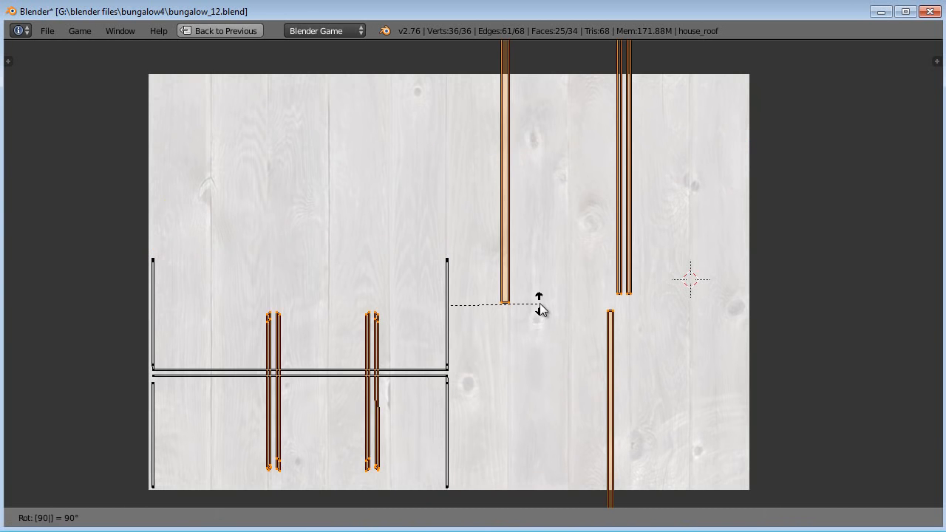
{"action": "key", "text": "Return"}
Move the rotated trim islands group by group so they stand side by side over the right half of the texture.
{"action": "scroll", "coordinate": [540, 303], "scroll_direction": "down", "scroll_amount": 1}
{"action": "scroll", "coordinate": [524, 296], "scroll_direction": "down", "scroll_amount": 4}
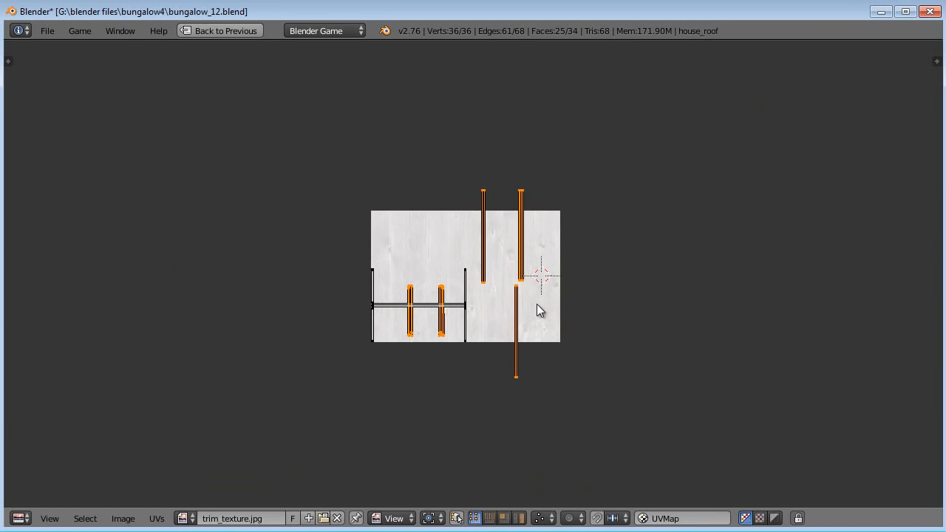
{"action": "key", "text": "g"}
{"action": "left_click", "coordinate": [556, 315]}
{"action": "key", "text": "a"}
{"action": "key", "text": "b"}
{"action": "left_click_drag", "start_coordinate": [456, 319], "coordinate": [391, 392]}
{"action": "key", "text": "g"}
{"action": "left_click", "coordinate": [467, 332]}
{"action": "key", "text": "a"}
{"action": "key", "text": "b"}
{"action": "left_click_drag", "start_coordinate": [525, 361], "coordinate": [498, 374]}
{"action": "key", "text": "g"}
{"action": "left_click", "coordinate": [484, 294]}
Scale the upright trim islands up until they extend well beyond the texture's borders.
{"action": "middle_click_drag", "start_coordinate": [535, 266], "coordinate": [507, 301]}
{"action": "left_click_drag", "start_coordinate": [446, 369], "coordinate": [446, 368]}
{"action": "key", "text": "s"}
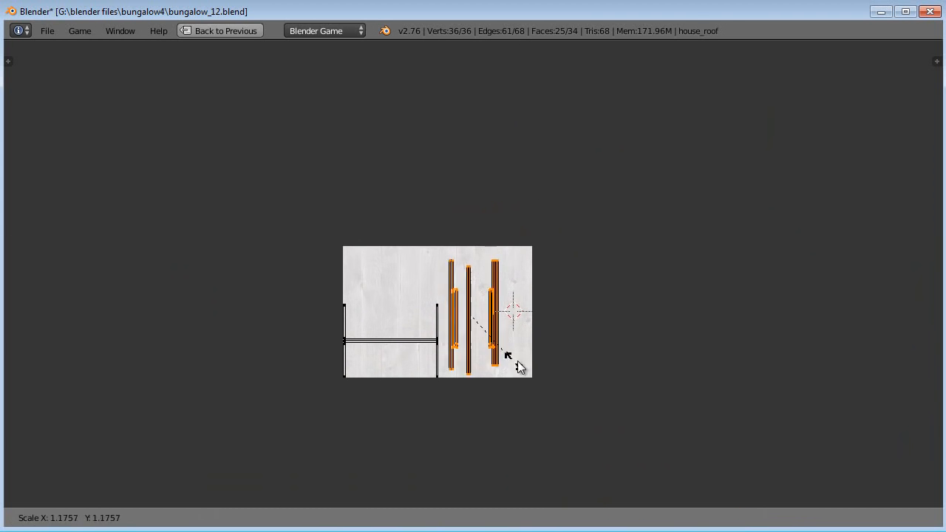
{"action": "left_click", "coordinate": [520, 347]}
{"action": "key", "text": "s"}
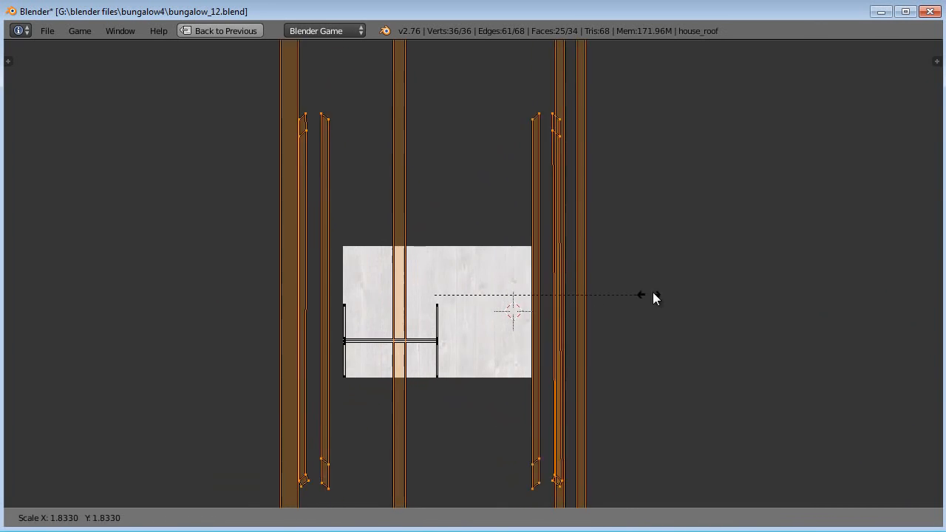
{"action": "left_click", "coordinate": [677, 289]}
Restore the multi-editor layout, leave Edit Mode, and narrow the UV editor to view the roof trim in the 3D view.
{"action": "key", "text": "ctrl+Down"}
{"action": "key", "text": "Tab"}
{"action": "left_click_drag", "start_coordinate": [287, 345], "coordinate": [77, 341]}
{"action": "scroll", "coordinate": [319, 320], "scroll_direction": "down", "scroll_amount": 2}
{"action": "middle_click_drag", "start_coordinate": [250, 341], "coordinate": [311, 336]}
{"action": "scroll", "coordinate": [402, 356], "scroll_direction": "down", "scroll_amount": 6}
{"action": "scroll", "coordinate": [310, 336], "scroll_direction": "up", "scroll_amount": 2}
Switch to the porch roof house_roof.001 and select the face loop around its front edge in Edit Mode.
{"action": "key", "text": "Tab"}
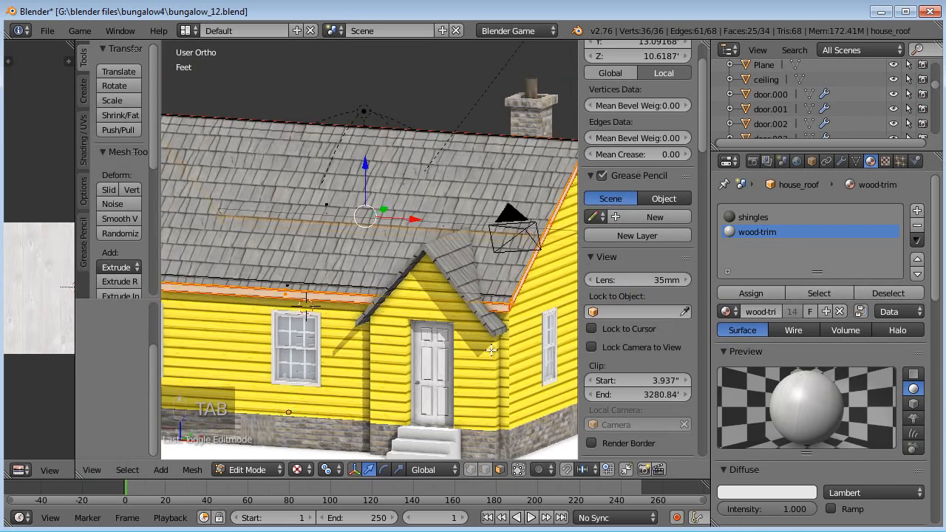
{"action": "scroll", "coordinate": [395, 348], "scroll_direction": "up", "scroll_amount": 2}
{"action": "key", "text": "Tab"}
{"action": "right_click", "coordinate": [497, 337]}
{"action": "key", "text": "Tab"}
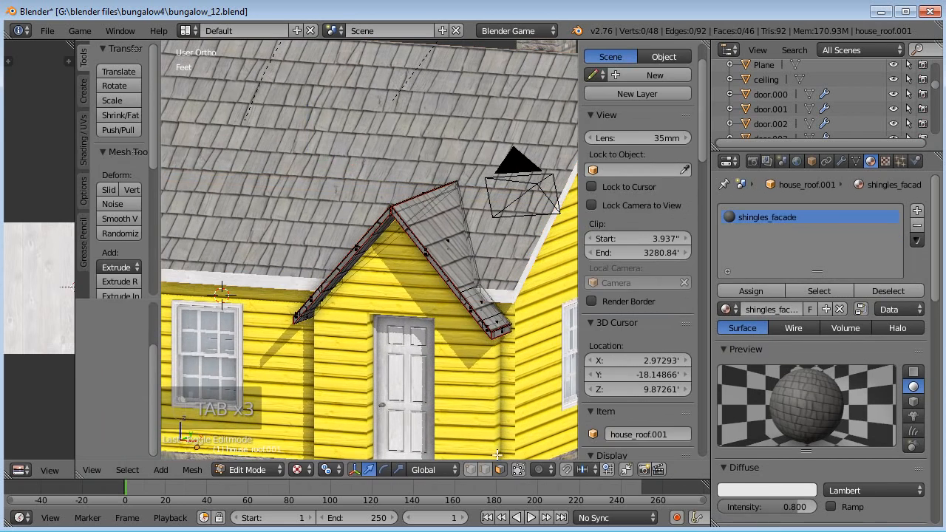
{"action": "right_click", "coordinate": [504, 329]}
{"action": "right_click", "coordinate": [495, 336], "text": "alt"}
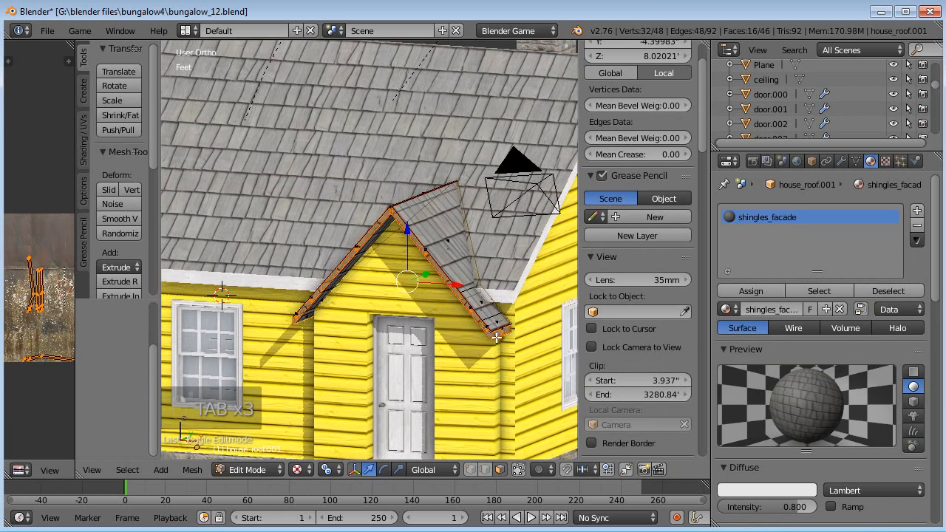
{"action": "scroll", "coordinate": [471, 360], "scroll_direction": "up", "scroll_amount": 4}
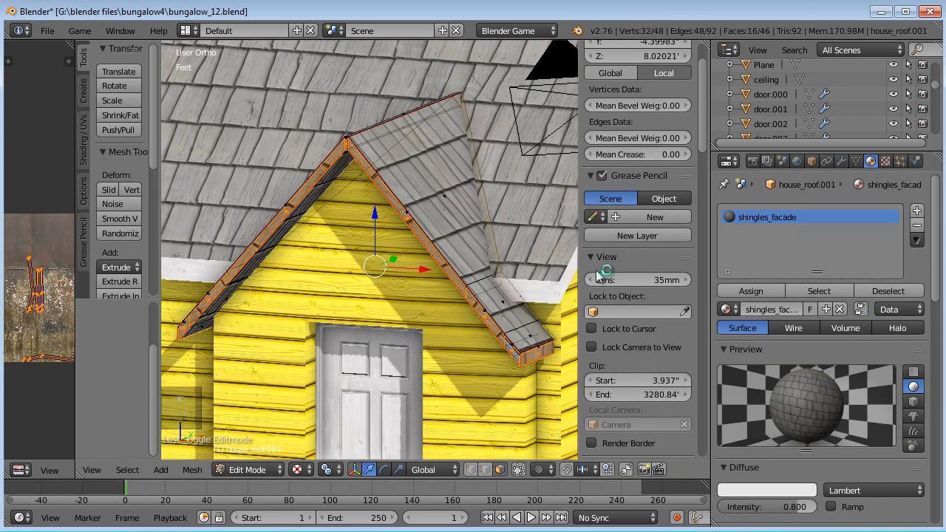
Add a second material slot to house_roof.001 with the existing wood-trim material and assign it to the selected faces.
{"action": "left_click", "coordinate": [910, 211]}
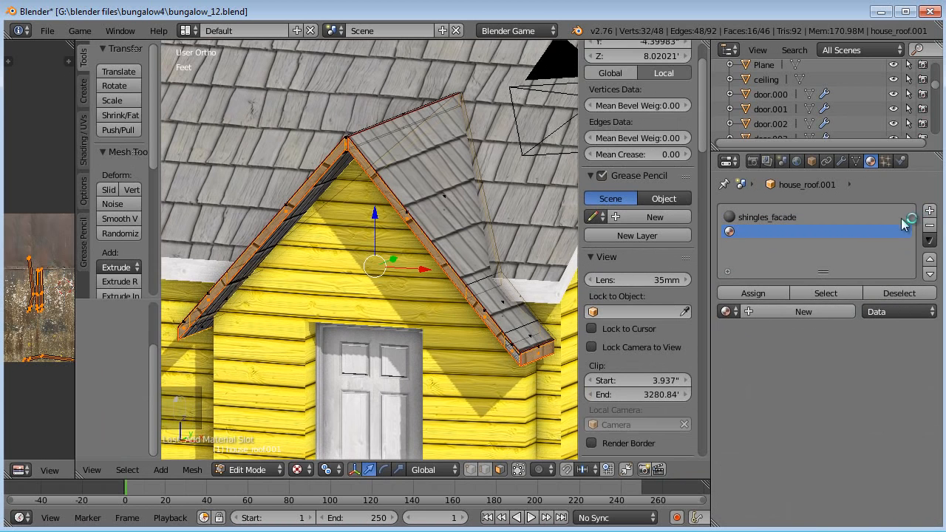
{"action": "left_click", "coordinate": [728, 311]}
{"action": "type", "text": "tr"}
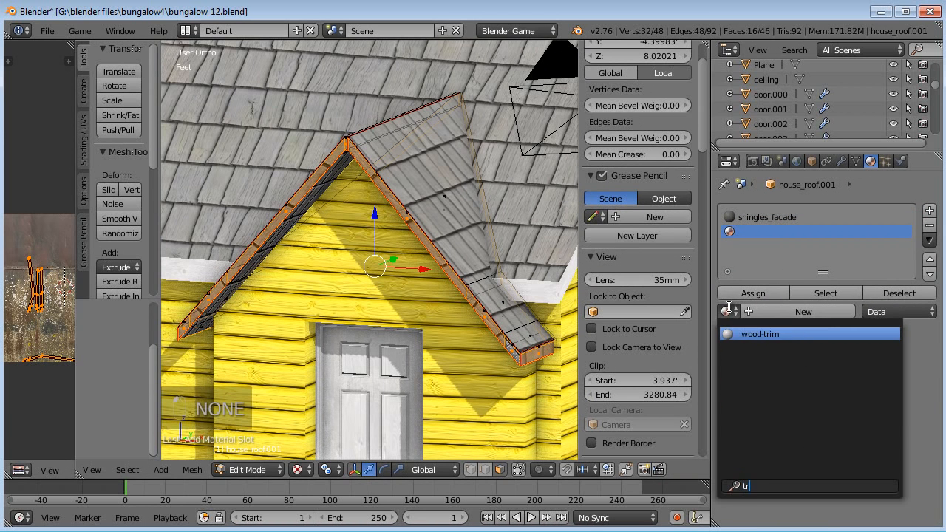
{"action": "left_click", "coordinate": [755, 333]}
{"action": "left_click", "coordinate": [755, 299]}
{"action": "middle_click_drag", "start_coordinate": [342, 226], "coordinate": [329, 192]}
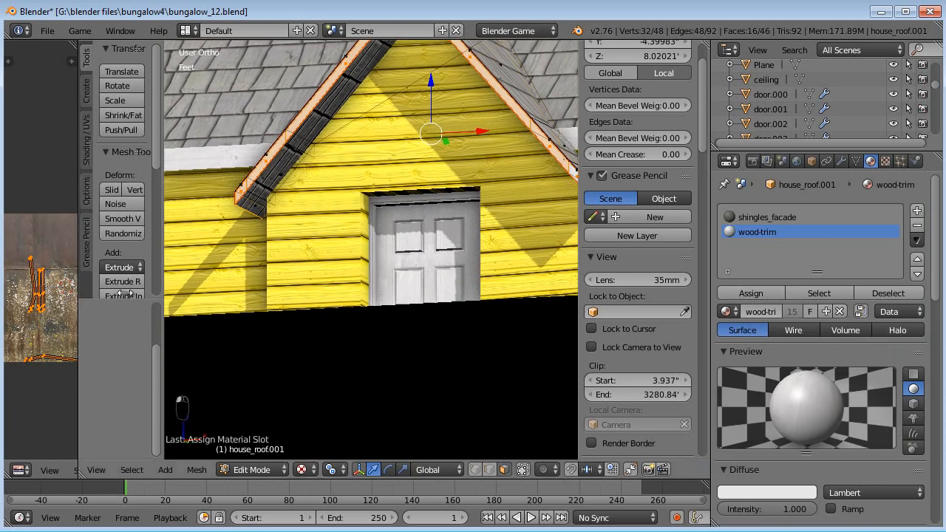
Widen the UV editor and display trim_texture.jpg behind the porch roof's islands.
{"action": "left_click_drag", "start_coordinate": [82, 296], "coordinate": [243, 297]}
{"action": "scroll", "coordinate": [154, 306], "scroll_direction": "up", "scroll_amount": 2}
{"action": "middle_click_drag", "start_coordinate": [144, 302], "coordinate": [195, 240]}
{"action": "scroll", "coordinate": [188, 315], "scroll_direction": "down", "scroll_amount": 2}
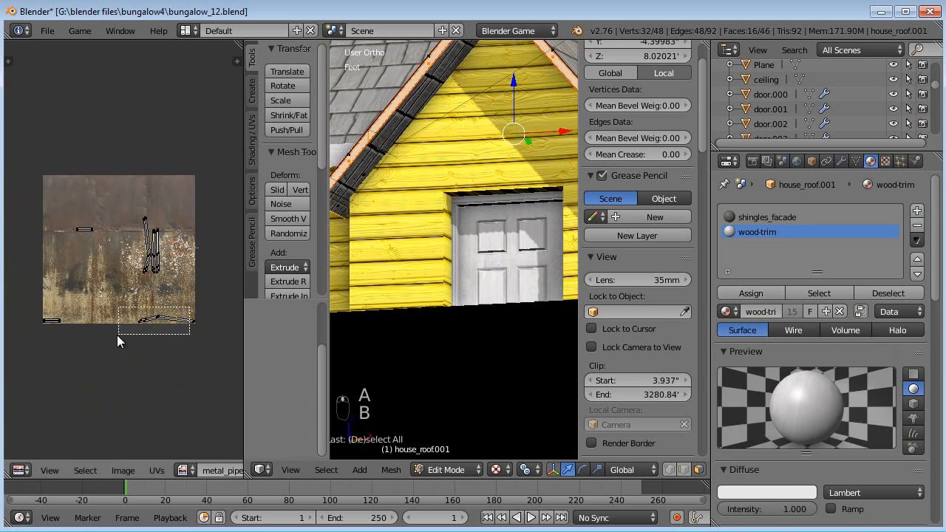
{"action": "left_click", "coordinate": [182, 470]}
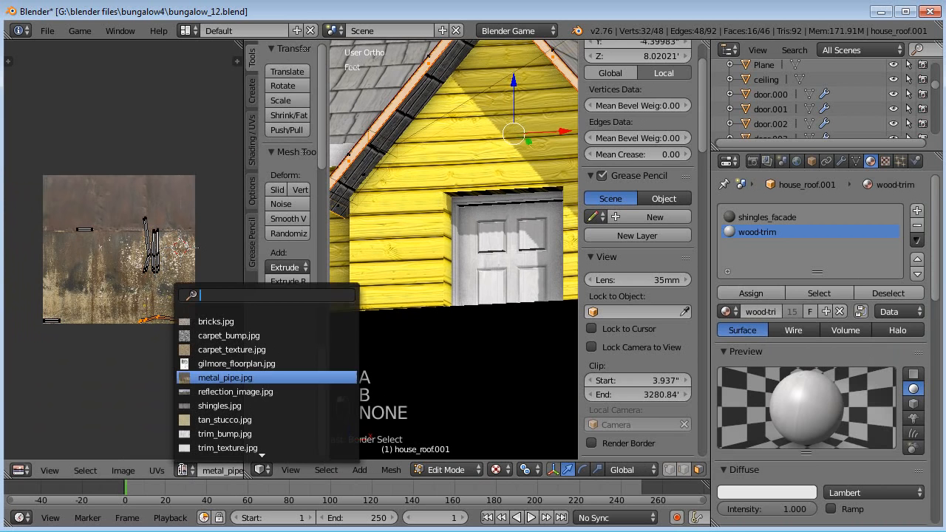
{"action": "left_click", "coordinate": [222, 448]}
Rotate the long bent island at the texture's lower-right edge upright and move it beside the other upright islands.
{"action": "key", "text": "a"}
{"action": "key", "text": "b"}
{"action": "left_click_drag", "start_coordinate": [219, 296], "coordinate": [111, 331]}
{"action": "key", "text": "r"}
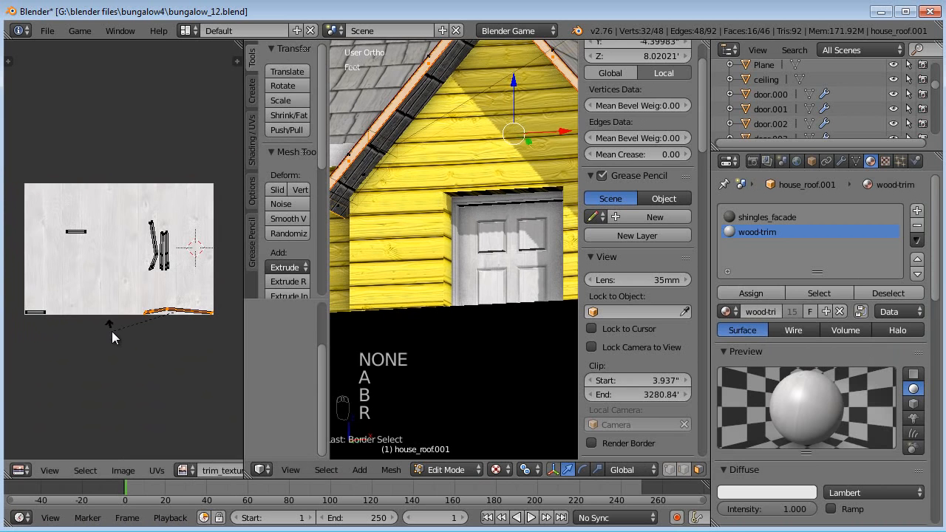
{"action": "left_click", "coordinate": [111, 331]}
{"action": "key", "text": "g"}
{"action": "left_click", "coordinate": [77, 262]}
Rotate the small island in the texture's lower-left corner upright, rescale it, and move it beside the long bent island.
{"action": "key", "text": "a"}
{"action": "key", "text": "b"}
{"action": "left_click_drag", "start_coordinate": [74, 292], "coordinate": [6, 336]}
{"action": "key", "text": "r"}
{"action": "left_click", "coordinate": [7, 329]}
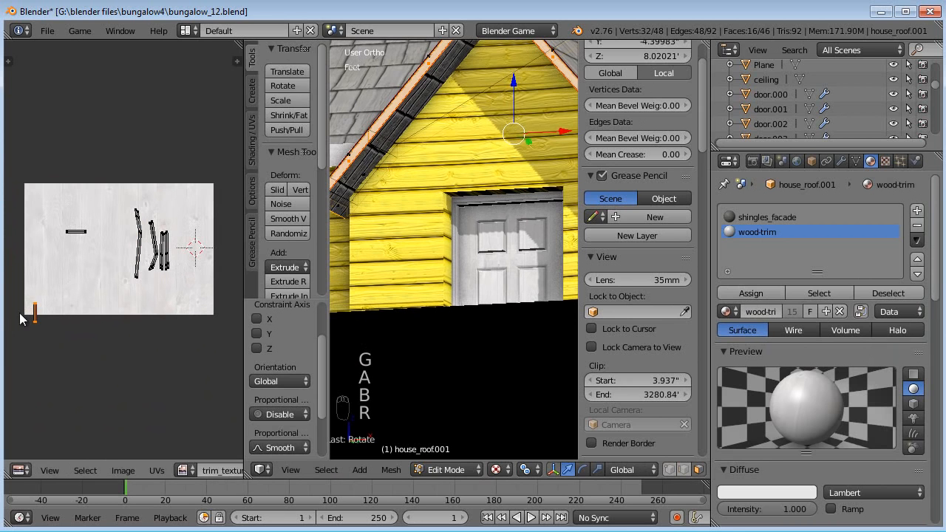
{"action": "key", "text": "s"}
{"action": "left_click", "coordinate": [70, 301]}
{"action": "key", "text": "g"}
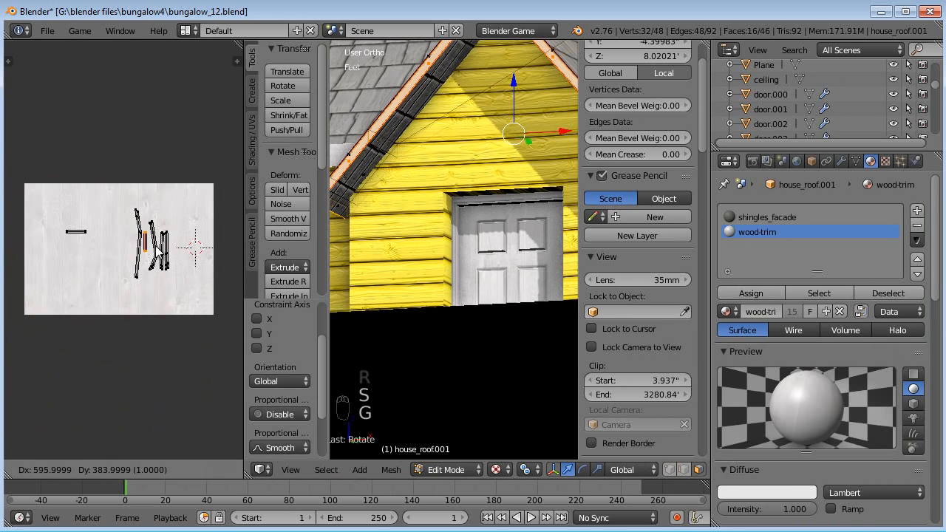
{"action": "left_click", "coordinate": [140, 247]}
Rotate the remaining small horizontal island upright and move it next to the other upright trim islands.
{"action": "key", "text": "a"}
{"action": "key", "text": "b"}
{"action": "left_click_drag", "start_coordinate": [93, 218], "coordinate": [54, 253]}
{"action": "key", "text": "r"}
{"action": "left_click", "coordinate": [59, 254]}
{"action": "key", "text": "g"}
{"action": "left_click", "coordinate": [105, 275]}
Select all the upright porch trim islands, scale them up about 4.6 times, and reposition them over the texture.
{"action": "key", "text": "a"}
{"action": "key", "text": "b"}
{"action": "left_click_drag", "start_coordinate": [181, 194], "coordinate": [102, 290]}
{"action": "key", "text": "s"}
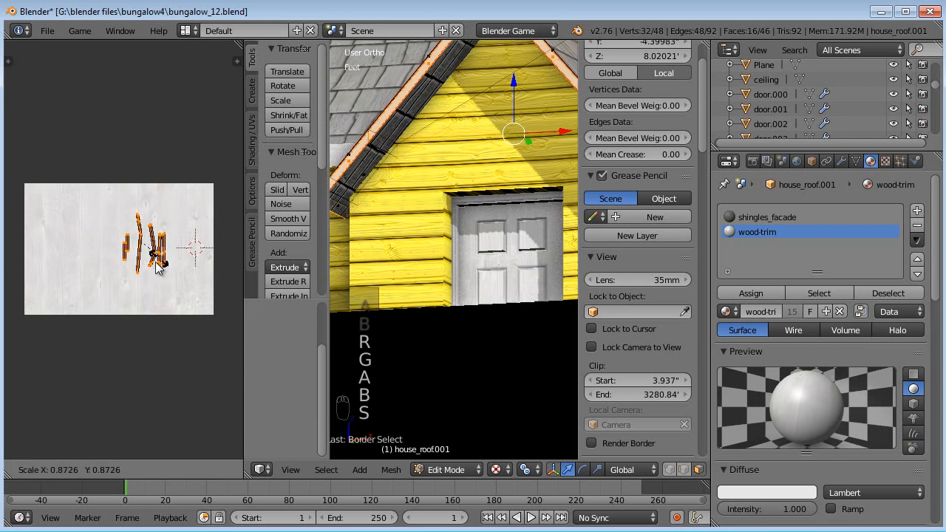
{"action": "left_click", "coordinate": [102, 357]}
{"action": "key", "text": "g"}
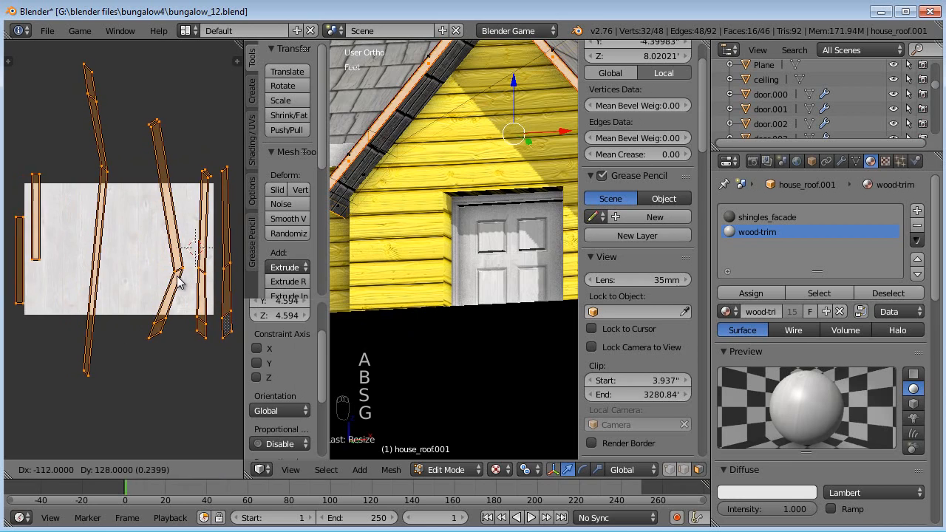
{"action": "left_click", "coordinate": [185, 284]}
Check the porch trim in Object Mode, maximize the 3D view, and re-enter Edit Mode framed on the trim faces.
{"action": "key", "text": "Tab"}
{"action": "scroll", "coordinate": [459, 174], "scroll_direction": "up", "scroll_amount": 4}
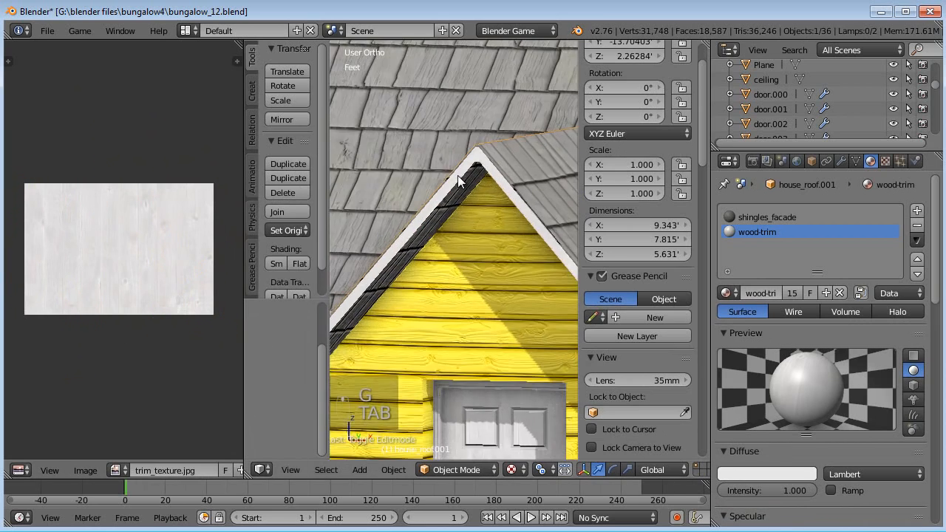
{"action": "scroll", "coordinate": [458, 175], "scroll_direction": "down", "scroll_amount": 2}
{"action": "middle_click_drag", "start_coordinate": [413, 209], "coordinate": [423, 183], "text": "shift"}
{"action": "middle_click_drag", "start_coordinate": [409, 290], "coordinate": [431, 165], "text": "shift"}
{"action": "key", "text": "Tab"}
{"action": "key", "text": "Tab"}
{"action": "key", "text": "ctrl+Up"}
{"action": "middle_click_drag", "start_coordinate": [389, 204], "coordinate": [378, 234], "text": "shift"}
{"action": "key", "text": "Tab"}
{"action": "key", "text": "KP_Decimal"}
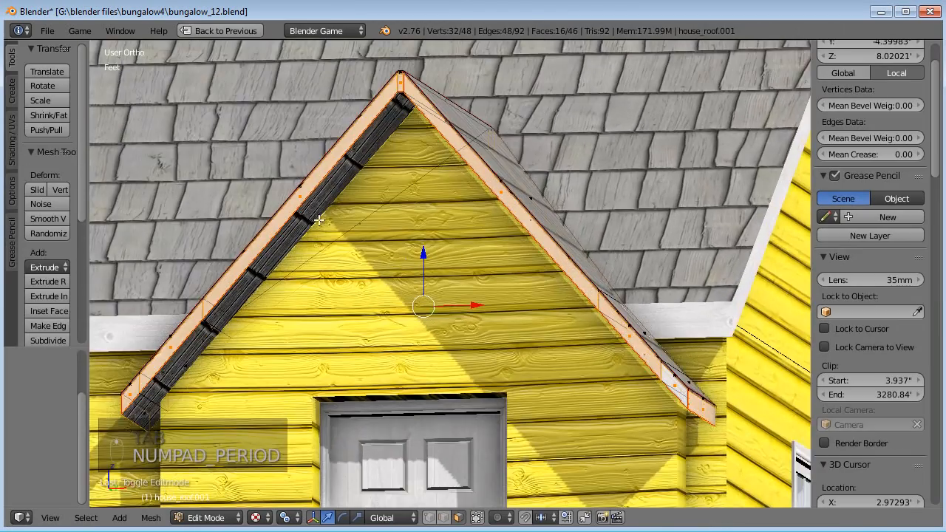
Select the shingled sloping faces on both sides of the porch roof.
{"action": "middle_click_drag", "start_coordinate": [534, 206], "coordinate": [522, 247]}
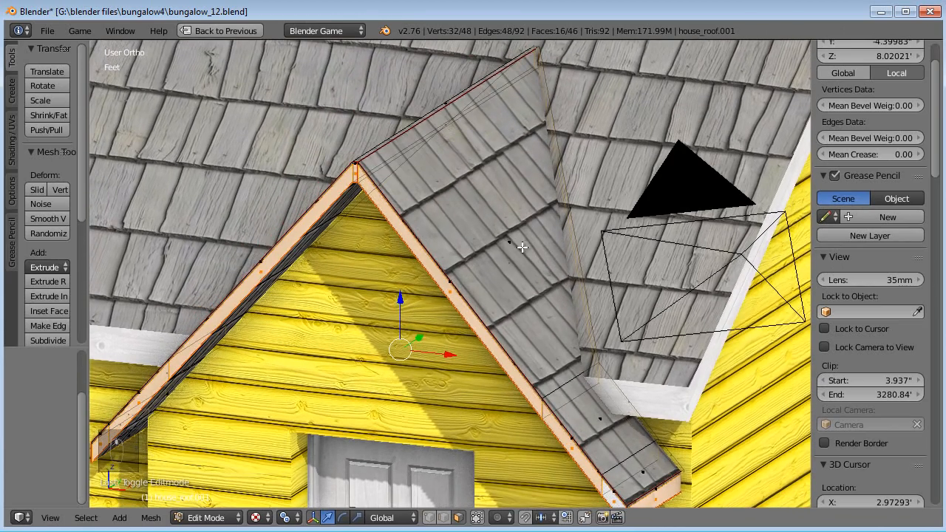
{"action": "right_click", "coordinate": [499, 236]}
{"action": "right_click", "coordinate": [599, 414], "text": "shift"}
{"action": "right_click", "coordinate": [643, 471], "text": "shift"}
{"action": "middle_click_drag", "start_coordinate": [435, 258], "coordinate": [521, 251]}
{"action": "right_click", "coordinate": [442, 249], "text": "shift"}
{"action": "right_click", "coordinate": [417, 424], "text": "shift"}
{"action": "right_click", "coordinate": [395, 486], "text": "shift"}
{"action": "middle_click_drag", "start_coordinate": [450, 185], "coordinate": [446, 130]}
{"action": "scroll", "coordinate": [509, 172], "scroll_direction": "down", "scroll_amount": 2}
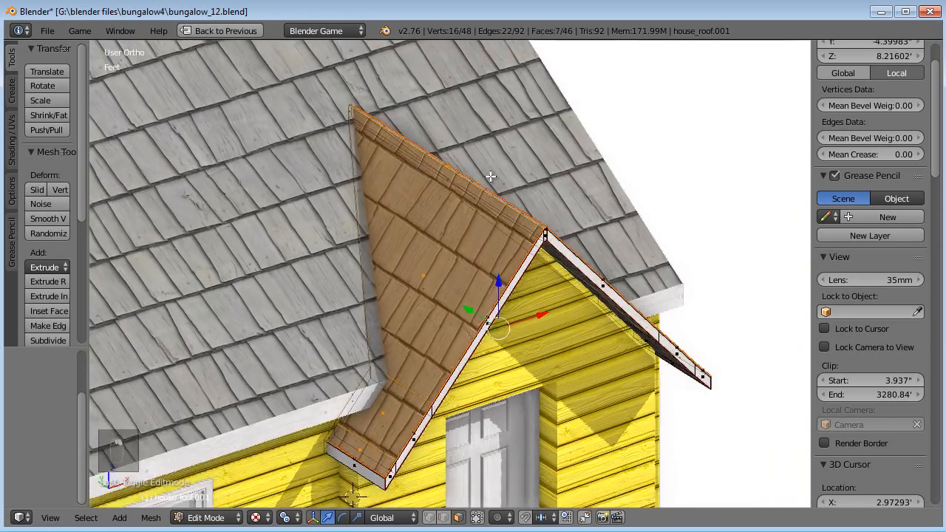
Invert the selection, restore the multi-editor layout, and assign wood-trim to the porch roof's remaining faces.
{"action": "key", "text": "ctrl+i"}
{"action": "middle_click_drag", "start_coordinate": [509, 178], "coordinate": [449, 133]}
{"action": "key", "text": "ctrl+Down"}
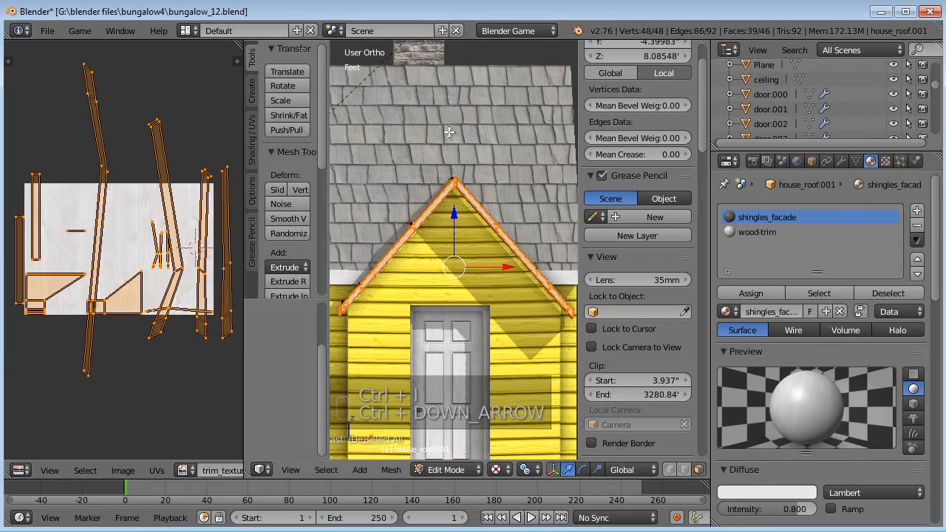
{"action": "left_click", "coordinate": [756, 299]}
{"action": "key", "text": "Tab"}
{"action": "middle_click_drag", "start_coordinate": [480, 240], "coordinate": [561, 234]}
{"action": "key", "text": "Tab"}
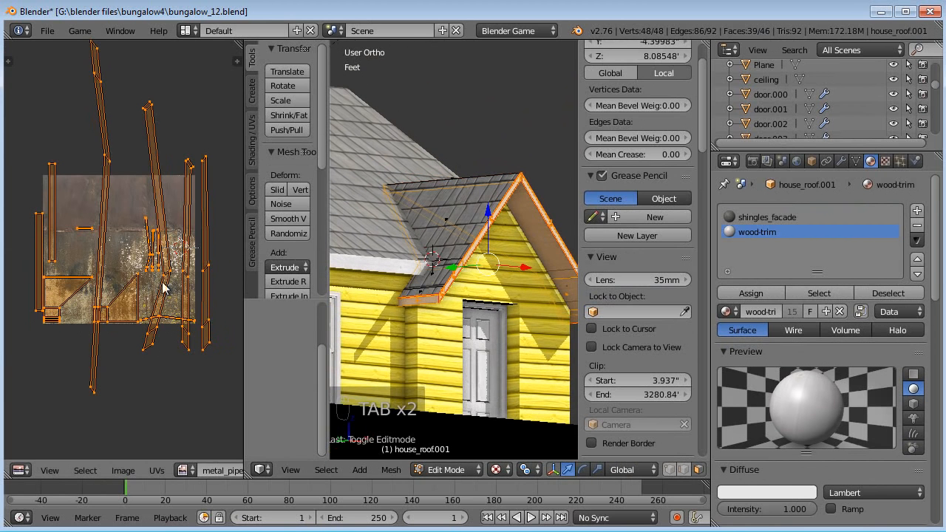
Select the whole wedge-shaped island in the lower-left corner of the UV layout and rotate it 90°.
{"action": "key", "text": "a"}
{"action": "key", "text": "a"}
{"action": "key", "text": "a"}
{"action": "key", "text": "b"}
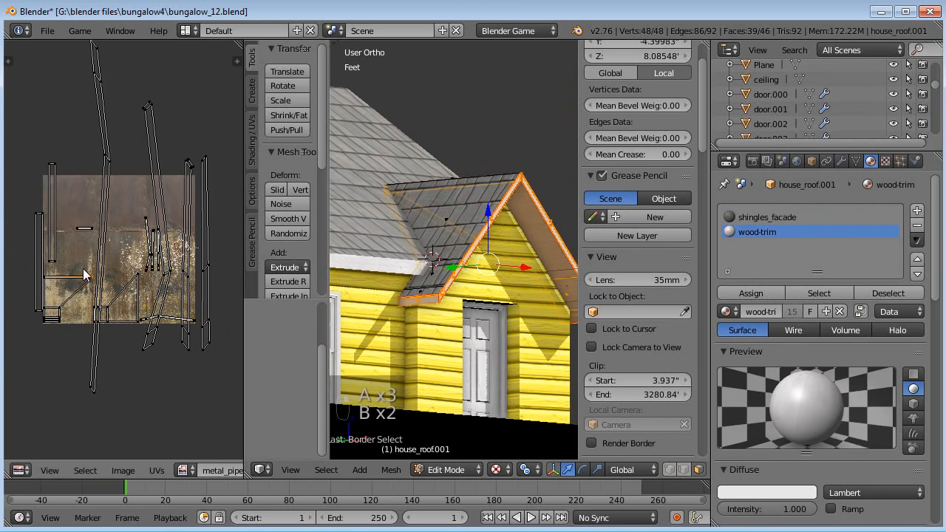
{"action": "key", "text": "ctrl+l"}
{"action": "key", "text": "r"}
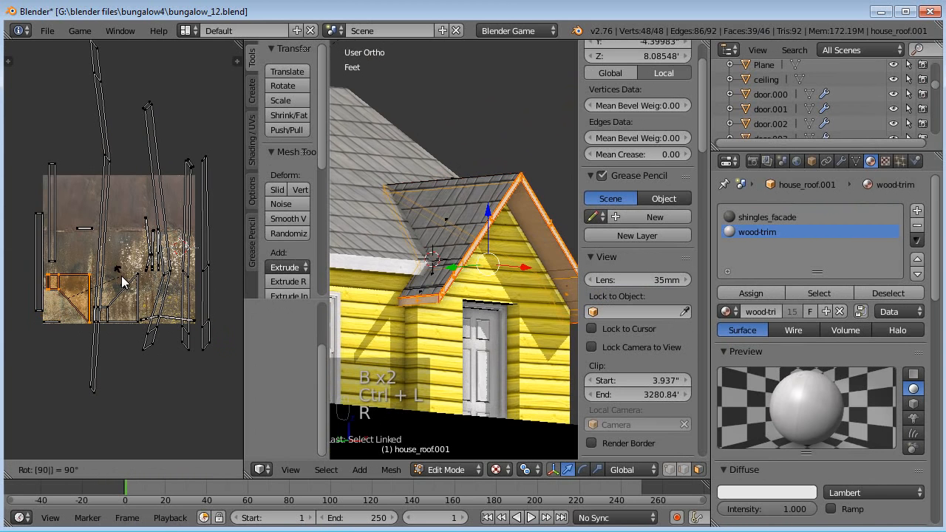
{"action": "left_click", "coordinate": [123, 275]}
Enlarge the rotated wedge-shaped island and move it so it spans most of the texture.
{"action": "key", "text": "s"}
{"action": "left_click", "coordinate": [163, 258]}
{"action": "key", "text": "g"}
{"action": "left_click", "coordinate": [74, 189]}
{"action": "key", "text": "s"}
{"action": "left_click", "coordinate": [97, 329]}
Select the whole neighbouring wedge-shaped island along the texture's lower edge in the UV layout and rotate it into line with the first.
{"action": "left_click", "coordinate": [109, 307]}
{"action": "key", "text": "ctrl+l"}
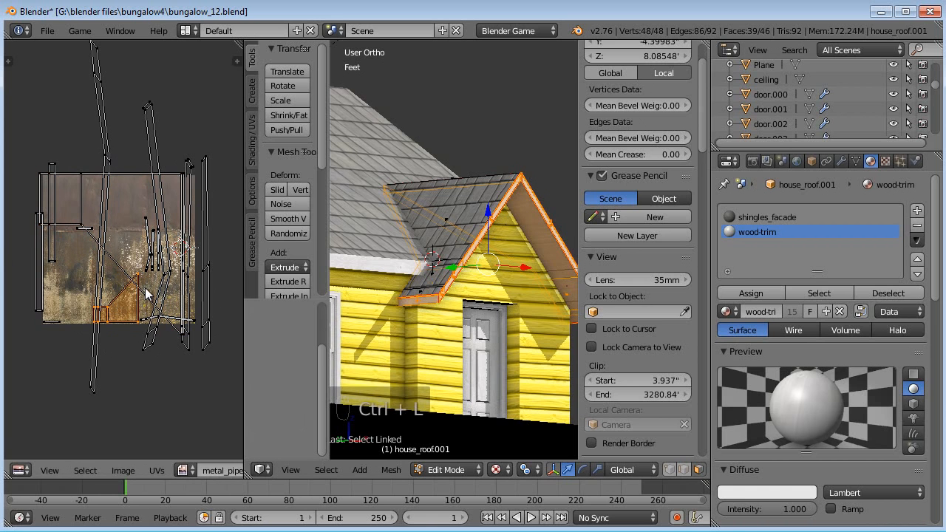
{"action": "key", "text": "r"}
{"action": "key", "text": "Return"}
Enlarge this second wedge-shaped island and move it so it spans the full height and width of the texture.
{"action": "key", "text": "s"}
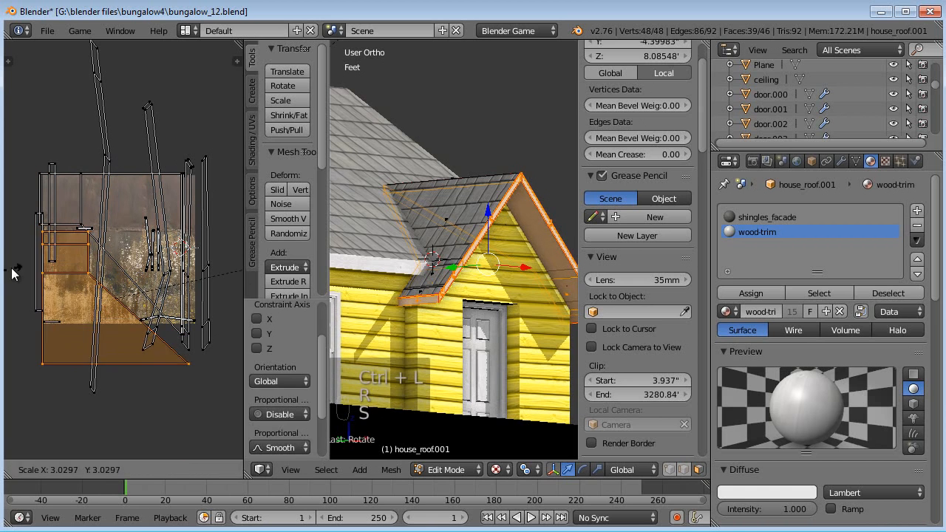
{"action": "left_click", "coordinate": [11, 265]}
{"action": "key", "text": "g"}
{"action": "left_click", "coordinate": [16, 213]}
{"action": "key", "text": "s"}
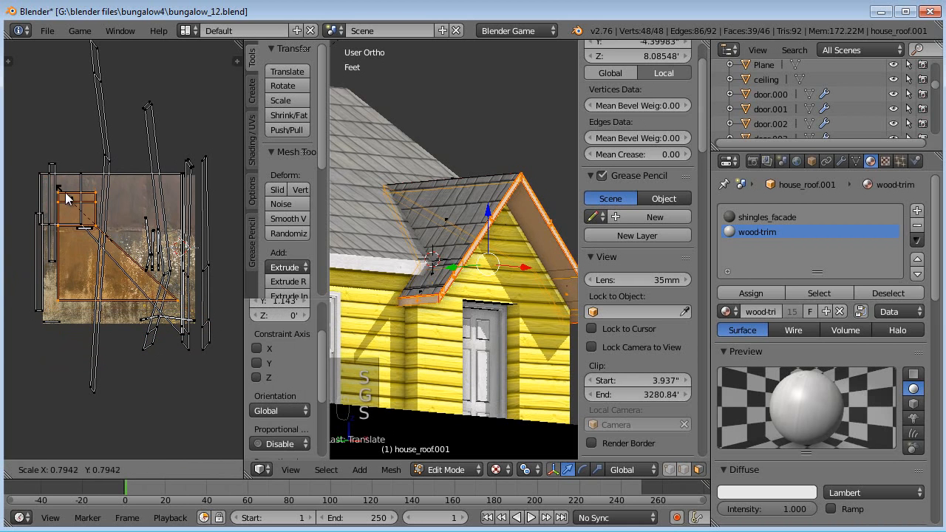
{"action": "right_click", "coordinate": [38, 244]}
{"action": "key", "text": "s"}
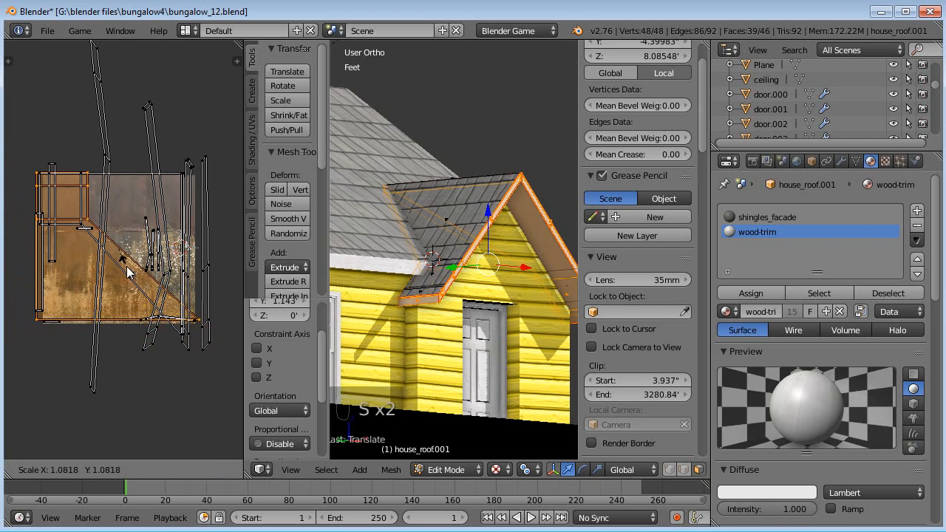
{"action": "left_click", "coordinate": [127, 272]}
Check the wood-trim texture on the porch gable's underside and clear the UV selection.
{"action": "key", "text": "Tab"}
{"action": "middle_click_drag", "start_coordinate": [435, 309], "coordinate": [454, 266]}
{"action": "middle_click_drag", "start_coordinate": [480, 201], "coordinate": [467, 211]}
{"action": "key", "text": "Tab"}
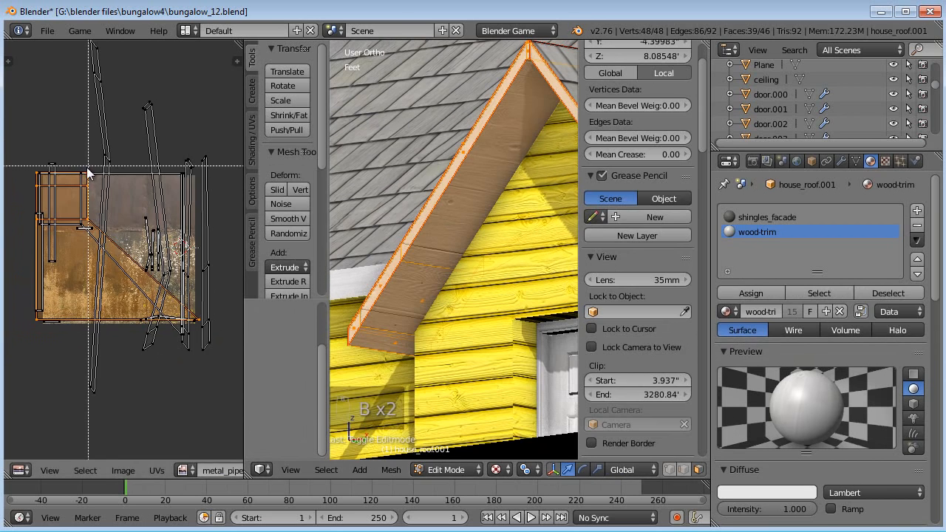
{"action": "key", "text": "ctrl+l"}
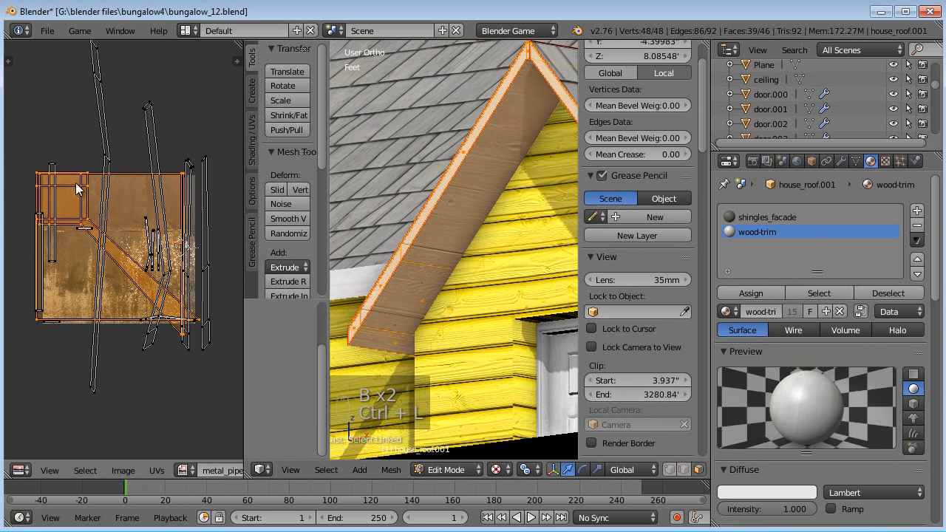
{"action": "key", "text": "a"}
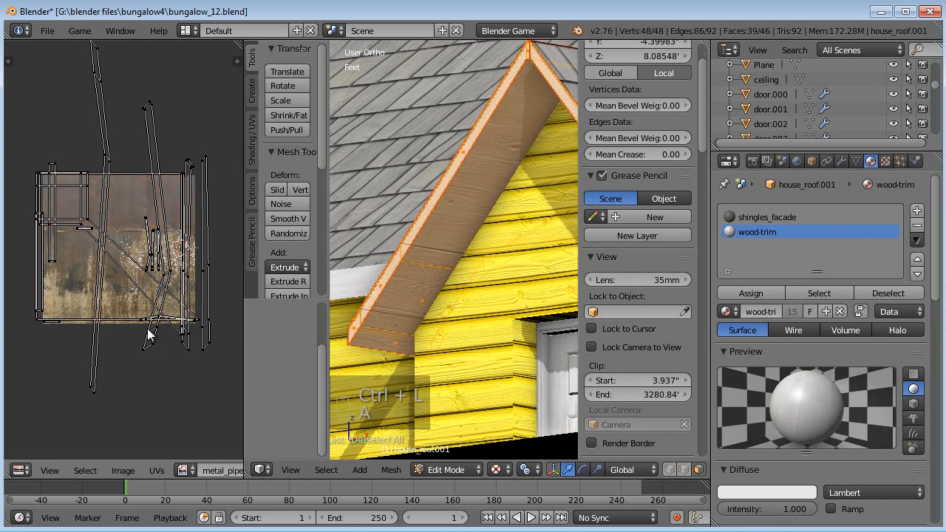
Select every face of the porch roof to show all of its UV islands.
{"action": "middle_click_drag", "start_coordinate": [521, 298], "coordinate": [517, 362]}
{"action": "middle_click_drag", "start_coordinate": [454, 307], "coordinate": [450, 282]}
{"action": "key", "text": "a"}
{"action": "key", "text": "Tab"}
{"action": "key", "text": "Tab"}
{"action": "key", "text": "a"}
{"action": "key", "text": "a"}
{"action": "key", "text": "a"}
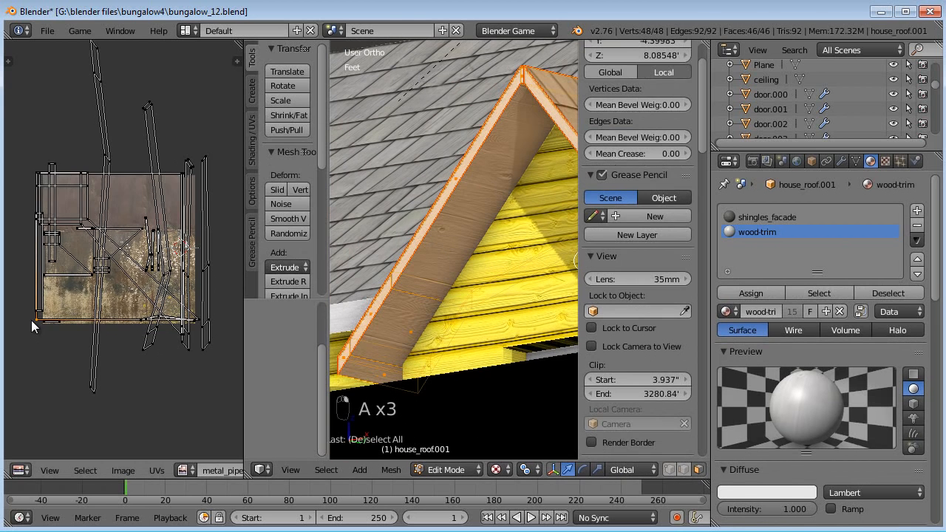
Try moving and rotating the two large wedge-shaped UV islands, and leave Edit Mode on the porch roof.
{"action": "key", "text": "ctrl+l"}
{"action": "key", "text": "g"}
{"action": "left_click", "coordinate": [81, 315]}
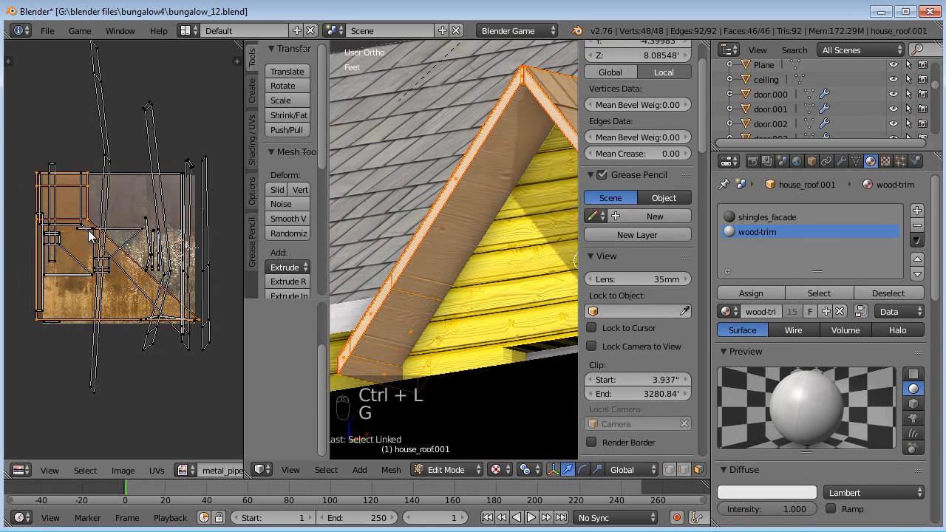
{"action": "key", "text": "ctrl+l"}
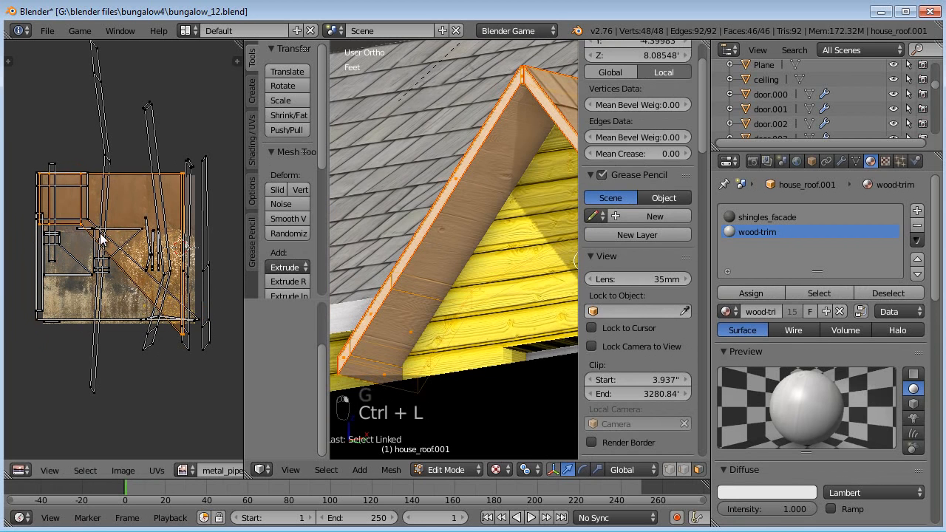
{"action": "key", "text": "g"}
{"action": "left_click", "coordinate": [111, 232]}
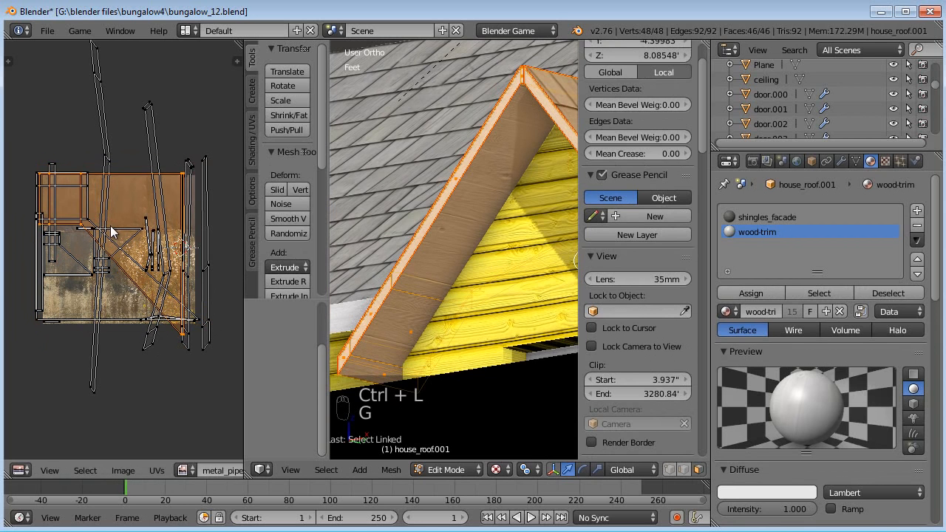
{"action": "key", "text": "r"}
{"action": "left_click", "coordinate": [110, 230]}
{"action": "key", "text": "Tab"}
Select the ground plane beneath the house and hide it.
{"action": "middle_click_drag", "start_coordinate": [432, 261], "coordinate": [332, 301]}
{"action": "middle_click_drag", "start_coordinate": [400, 326], "coordinate": [530, 354]}
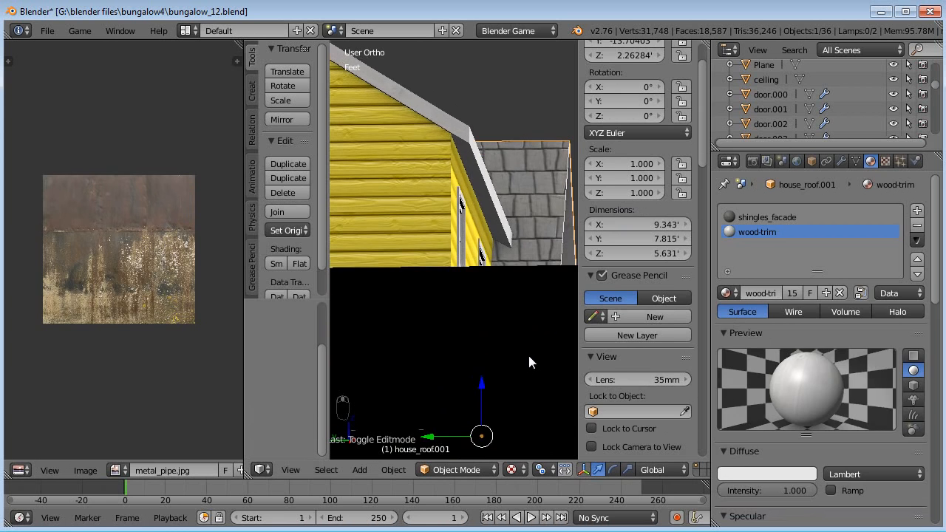
{"action": "right_click", "coordinate": [518, 339]}
{"action": "key", "text": "h"}
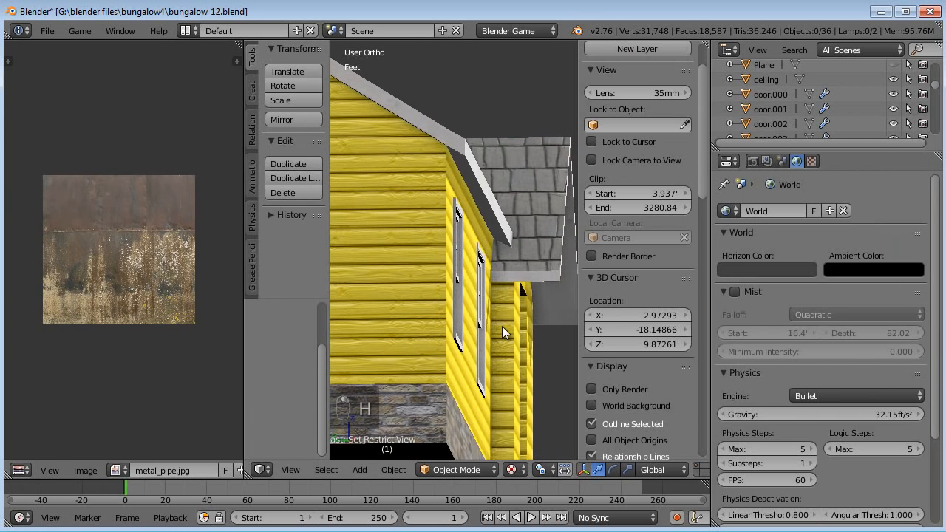
Open the main roof in Edit Mode, select a face on its eave's underside and enlarge the 3D view to full size.
{"action": "right_click", "coordinate": [479, 201]}
{"action": "key", "text": "Tab"}
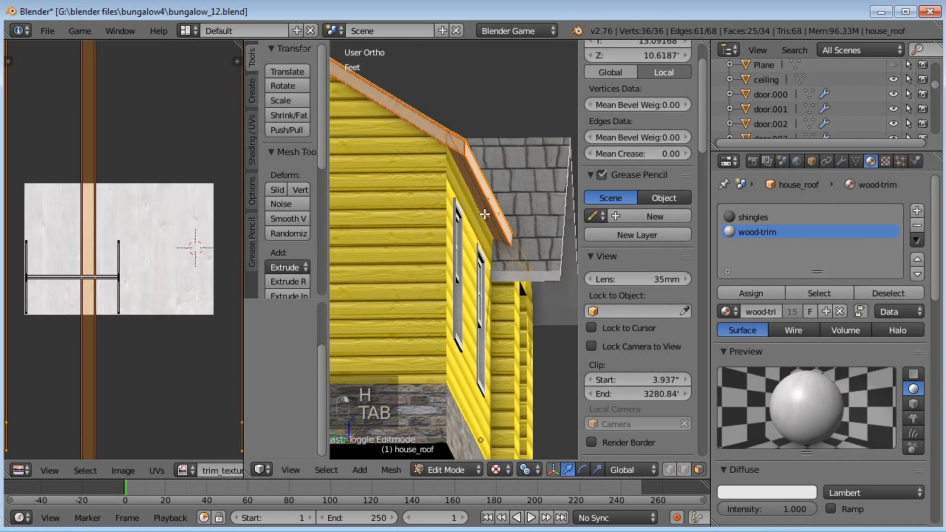
{"action": "right_click", "coordinate": [485, 214]}
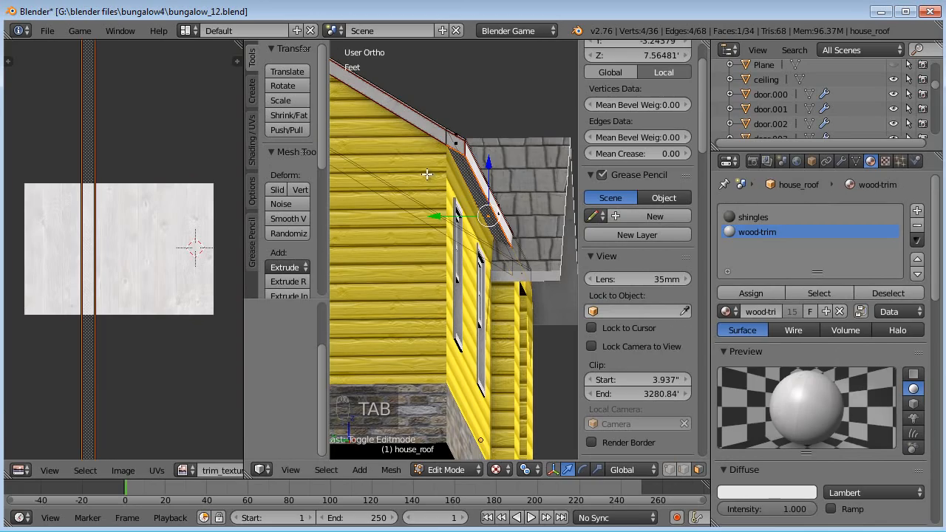
{"action": "key", "text": "ctrl+Up"}
{"action": "scroll", "coordinate": [524, 382], "scroll_direction": "up", "scroll_amount": 3}
{"action": "middle_click_drag", "start_coordinate": [524, 382], "coordinate": [545, 399]}
{"action": "middle_click_drag", "start_coordinate": [447, 305], "coordinate": [516, 502], "text": "shift"}
{"action": "middle_click_drag", "start_coordinate": [384, 65], "coordinate": [443, 247], "text": "shift"}
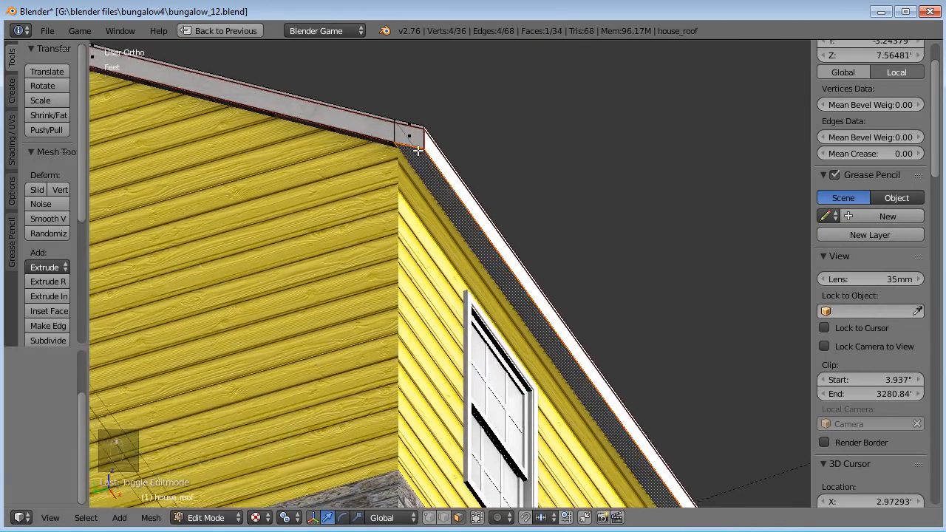
{"action": "scroll", "coordinate": [400, 147], "scroll_direction": "down", "scroll_amount": 6}
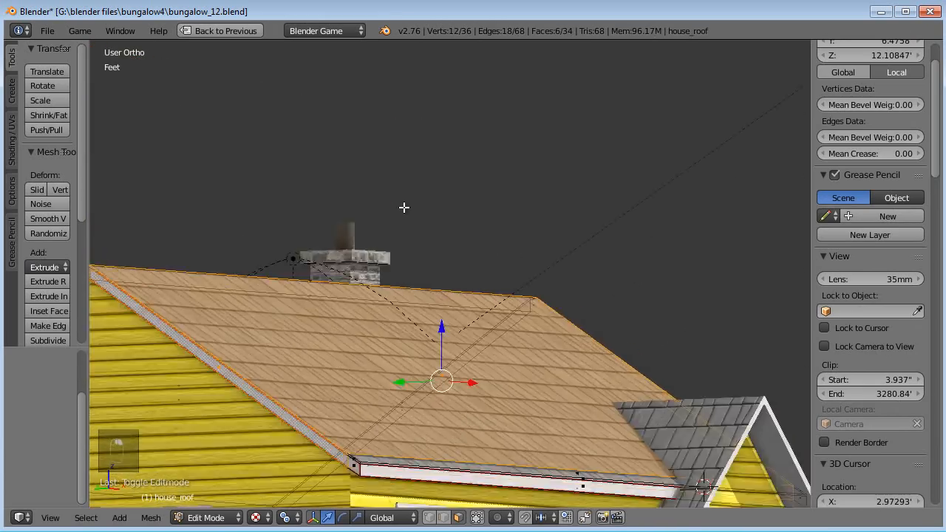
Frame the whole main roof in the view and clear the face selection.
{"action": "key", "text": "a"}
{"action": "key", "text": "a"}
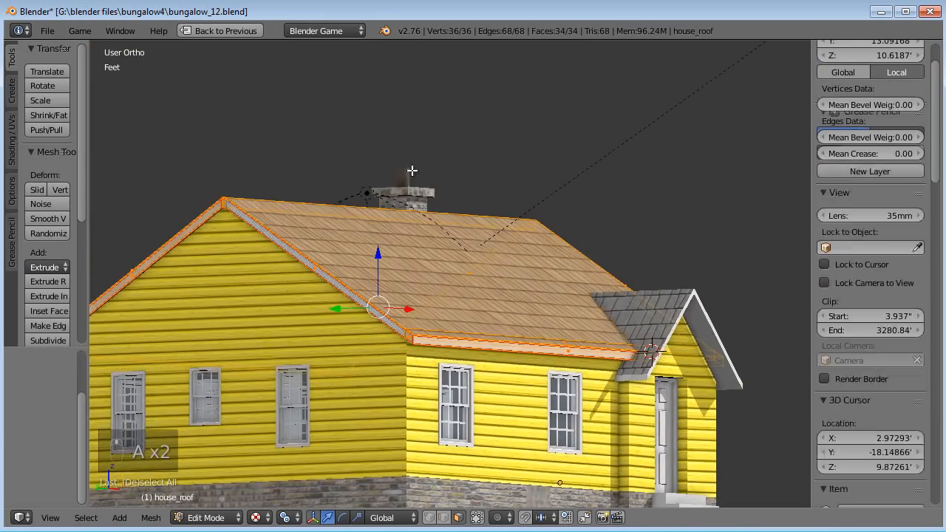
{"action": "key", "text": "KP_Decimal"}
{"action": "key", "text": "a"}
{"action": "middle_click_drag", "start_coordinate": [455, 180], "coordinate": [351, 196]}
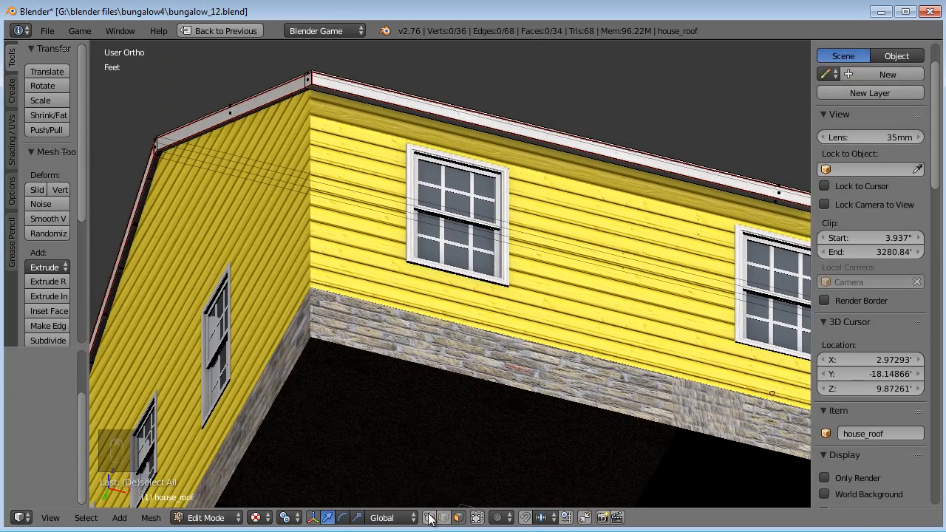
{"action": "middle_click_drag", "start_coordinate": [334, 151], "coordinate": [292, 183]}
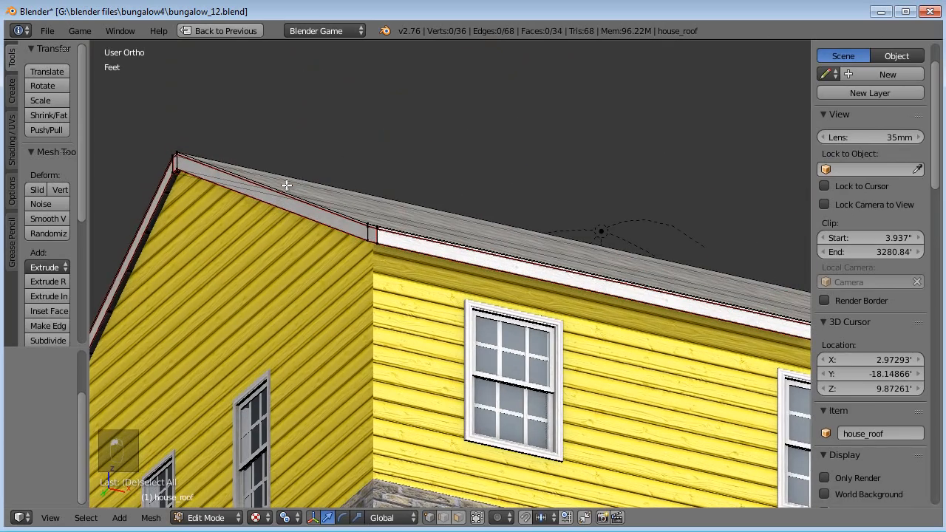
{"action": "right_click", "coordinate": [270, 180], "text": "alt"}
{"action": "key", "text": "a"}
In the right side view, box-select the upper faces of the roof slope on the porch side, including the eave strip.
{"action": "middle_click_drag", "start_coordinate": [473, 385], "coordinate": [661, 197]}
{"action": "key", "text": "KP_1"}
{"action": "key", "text": "KP_3"}
{"action": "key", "text": "b"}
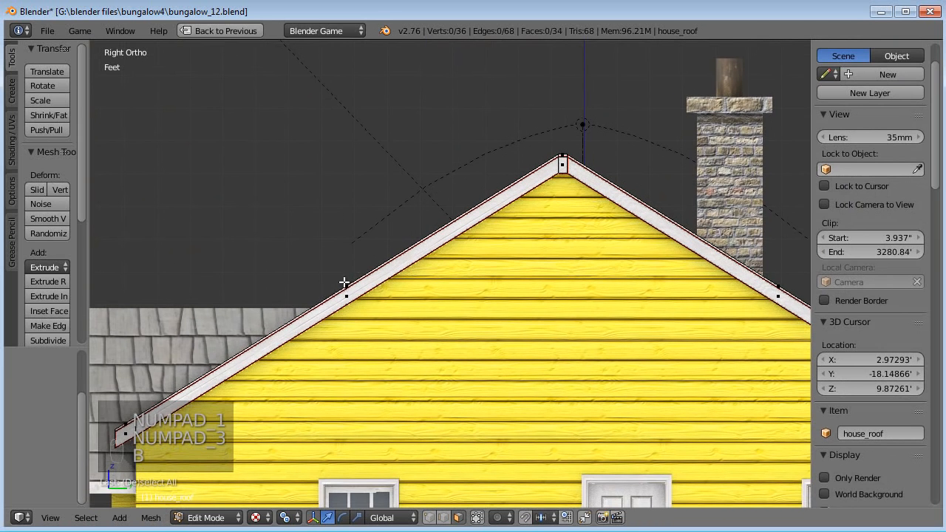
{"action": "left_click_drag", "start_coordinate": [347, 284], "coordinate": [333, 292]}
{"action": "middle_click_drag", "start_coordinate": [269, 296], "coordinate": [380, 224], "text": "shift"}
{"action": "key", "text": "b"}
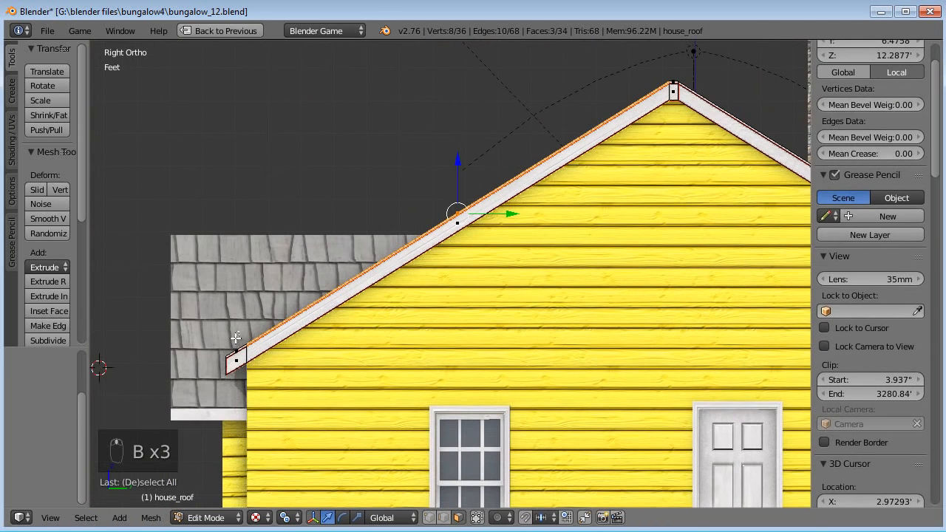
{"action": "left_click_drag", "start_coordinate": [226, 355], "coordinate": [227, 356]}
Add the upper faces of the chimney-side slope and its eave strip to the selection with box select.
{"action": "scroll", "coordinate": [365, 261], "scroll_direction": "down", "scroll_amount": 3}
{"action": "middle_click_drag", "start_coordinate": [572, 232], "coordinate": [336, 237], "text": "shift"}
{"action": "scroll", "coordinate": [348, 238], "scroll_direction": "up", "scroll_amount": 2}
{"action": "key", "text": "b"}
{"action": "left_click_drag", "start_coordinate": [502, 197], "coordinate": [468, 229]}
{"action": "key", "text": "b"}
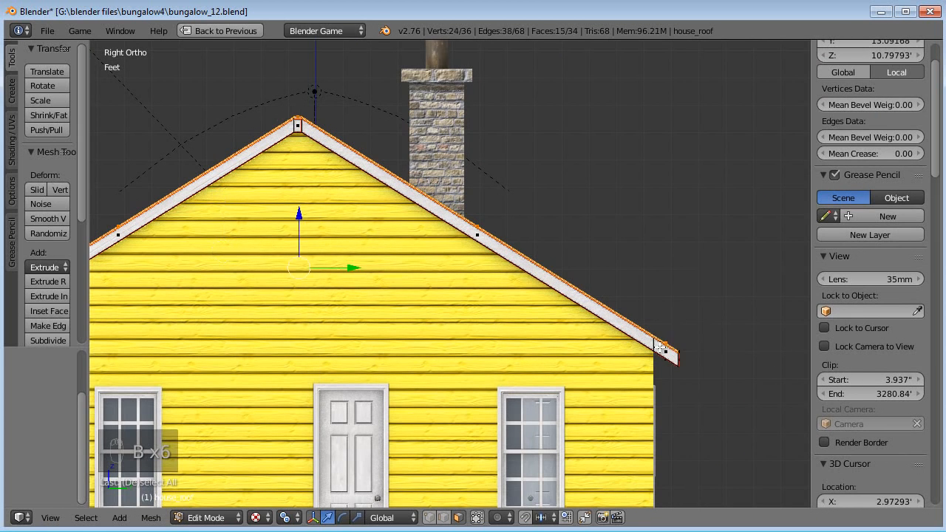
{"action": "left_click_drag", "start_coordinate": [663, 346], "coordinate": [663, 346]}
Hide the selected shingled faces, assign wood-trim to all remaining faces of the main roof and leave Edit Mode.
{"action": "scroll", "coordinate": [667, 269], "scroll_direction": "down", "scroll_amount": 2}
{"action": "middle_click_drag", "start_coordinate": [668, 269], "coordinate": [588, 286]}
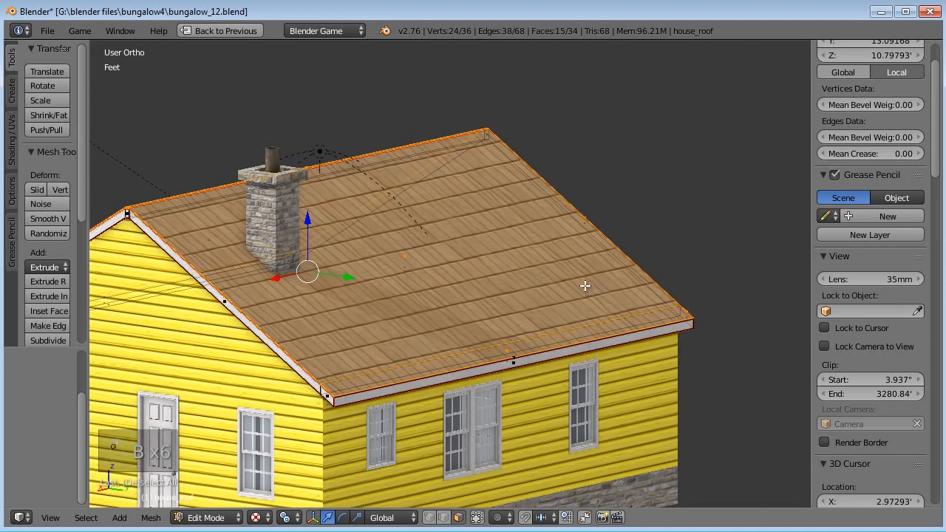
{"action": "scroll", "coordinate": [569, 283], "scroll_direction": "up", "scroll_amount": 6}
{"action": "middle_click_drag", "start_coordinate": [551, 252], "coordinate": [382, 10], "text": "shift"}
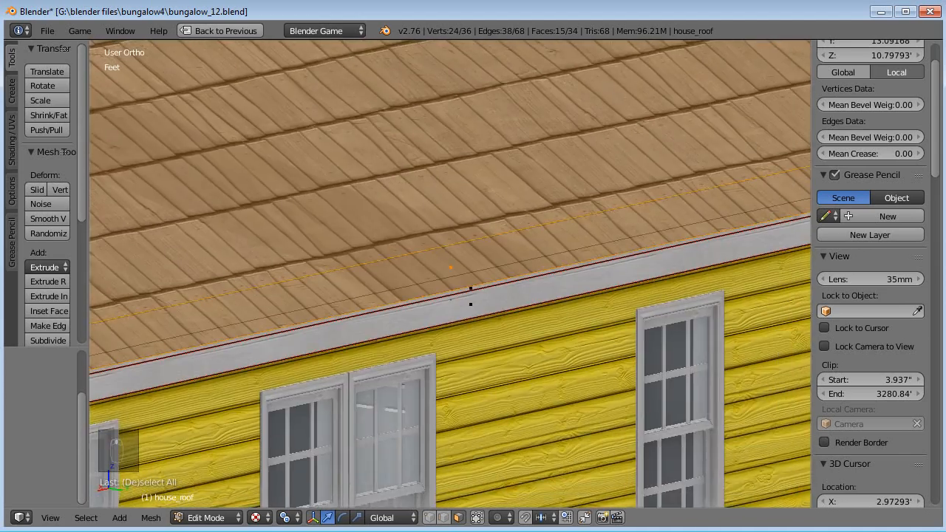
{"action": "scroll", "coordinate": [439, 415], "scroll_direction": "up", "scroll_amount": 4}
{"action": "scroll", "coordinate": [438, 415], "scroll_direction": "down", "scroll_amount": 8}
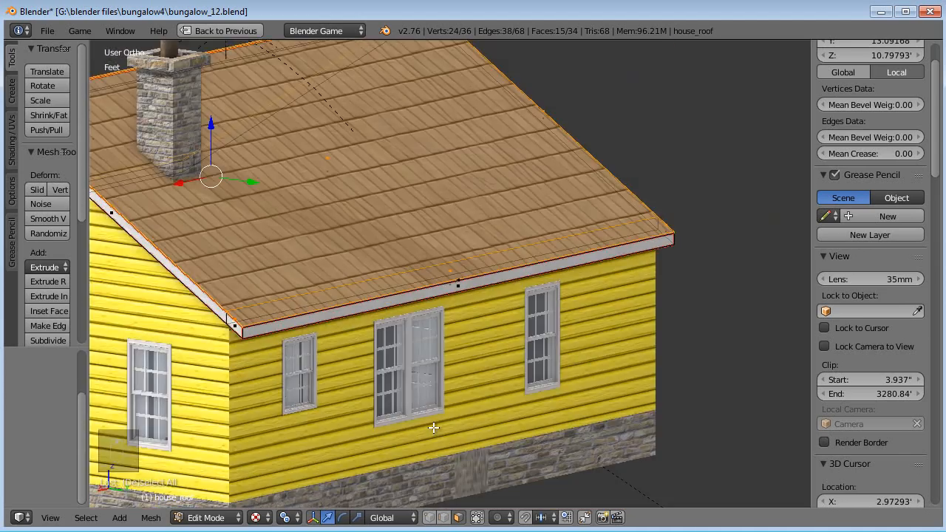
{"action": "key", "text": "h"}
{"action": "middle_click_drag", "start_coordinate": [371, 324], "coordinate": [477, 323]}
{"action": "key", "text": "a"}
{"action": "key", "text": "ctrl+Down"}
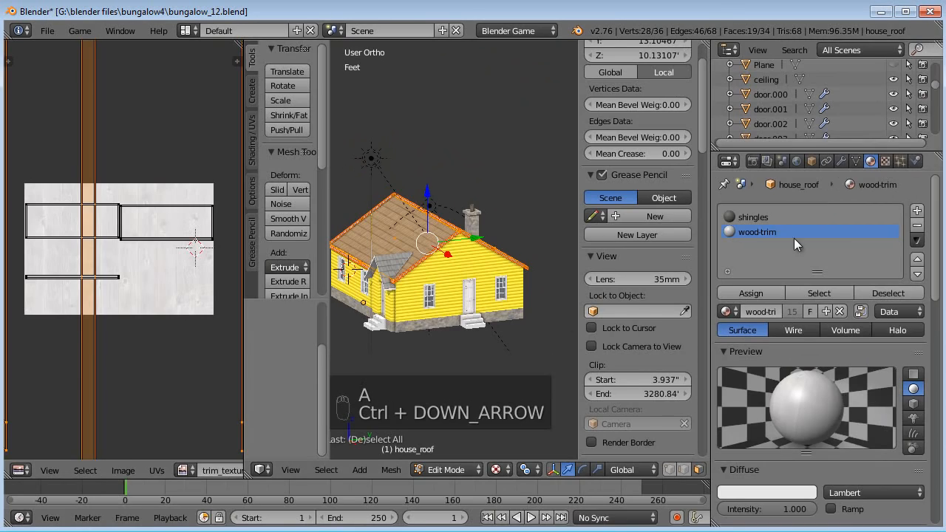
{"action": "left_click", "coordinate": [760, 292]}
{"action": "key", "text": "Tab"}
Examine the trim and underside texture along the main roof's eaves up close.
{"action": "scroll", "coordinate": [476, 257], "scroll_direction": "up", "scroll_amount": 7}
{"action": "middle_click_drag", "start_coordinate": [425, 243], "coordinate": [467, 250], "text": "shift"}
{"action": "middle_click_drag", "start_coordinate": [467, 216], "coordinate": [418, 319], "text": "shift"}
{"action": "scroll", "coordinate": [418, 319], "scroll_direction": "up", "scroll_amount": 6}
{"action": "middle_click_drag", "start_coordinate": [456, 181], "coordinate": [446, 334], "text": "shift"}
{"action": "scroll", "coordinate": [437, 262], "scroll_direction": "up", "scroll_amount": 2}
{"action": "scroll", "coordinate": [437, 264], "scroll_direction": "up", "scroll_amount": 4}
{"action": "scroll", "coordinate": [446, 266], "scroll_direction": "down", "scroll_amount": 13}
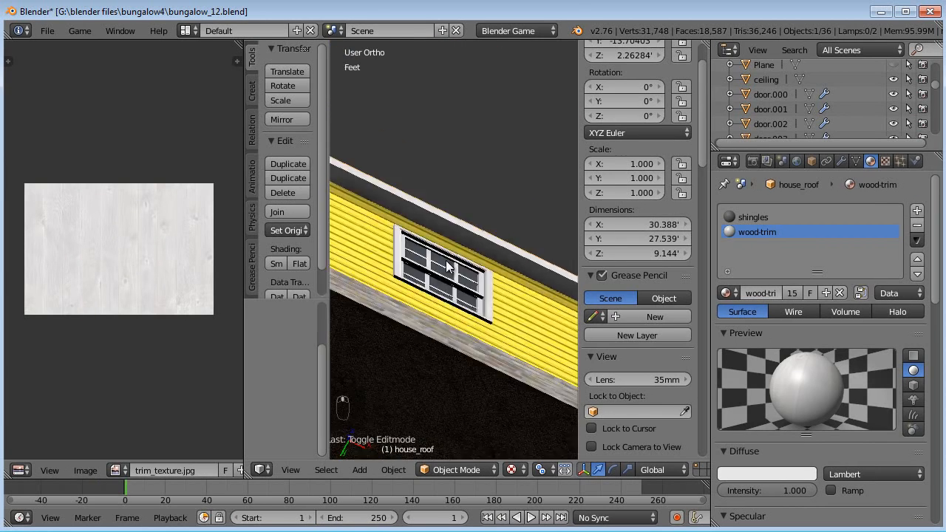
{"action": "middle_click_drag", "start_coordinate": [466, 269], "coordinate": [437, 358]}
Unhide the ground plane in the camera view, select it and add a new material to it.
{"action": "key", "text": "KP_0"}
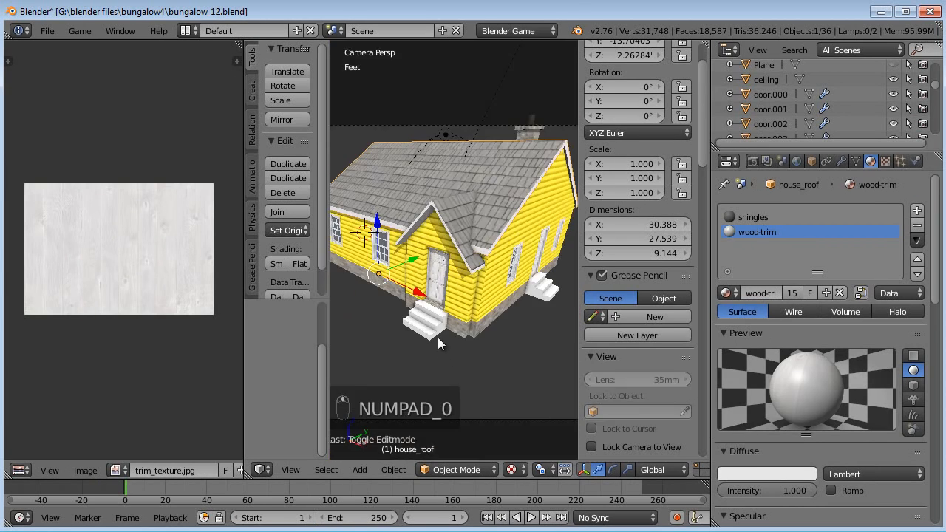
{"action": "key", "text": "alt+h"}
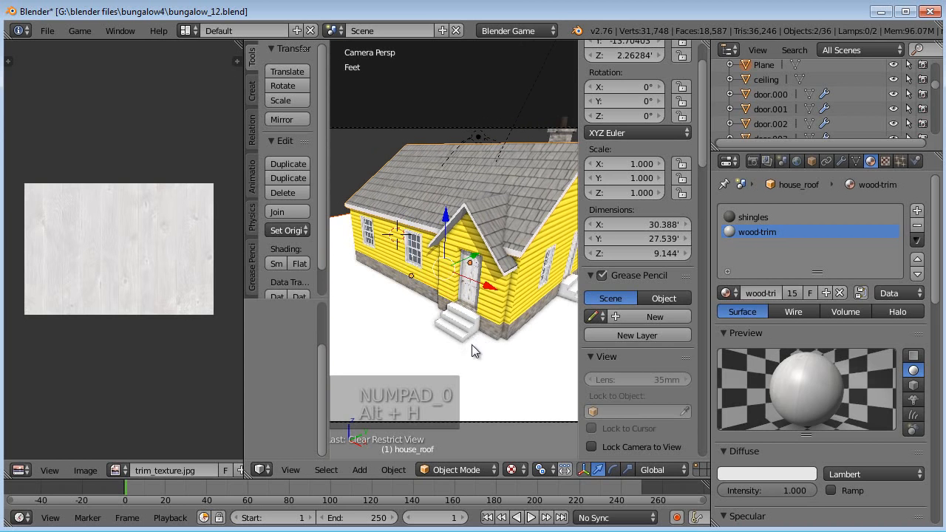
{"action": "key", "text": "a"}
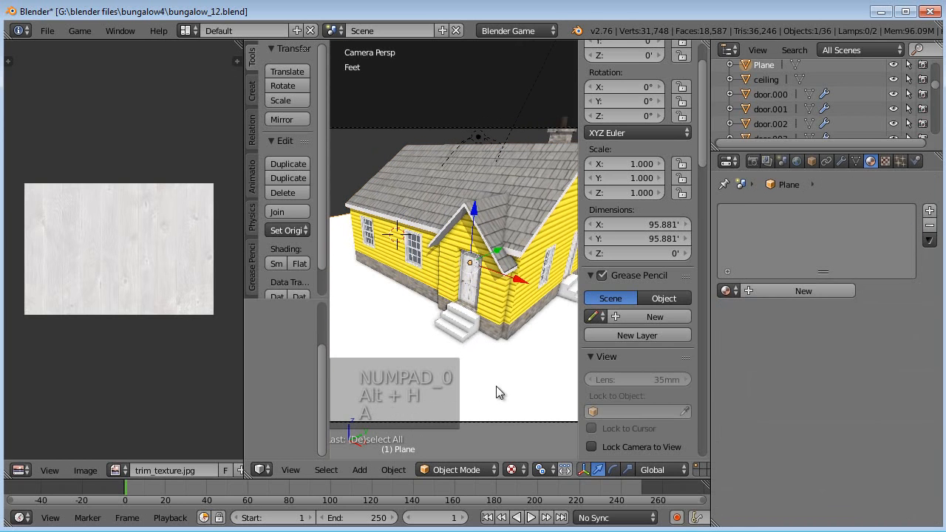
{"action": "left_click", "coordinate": [801, 296]}
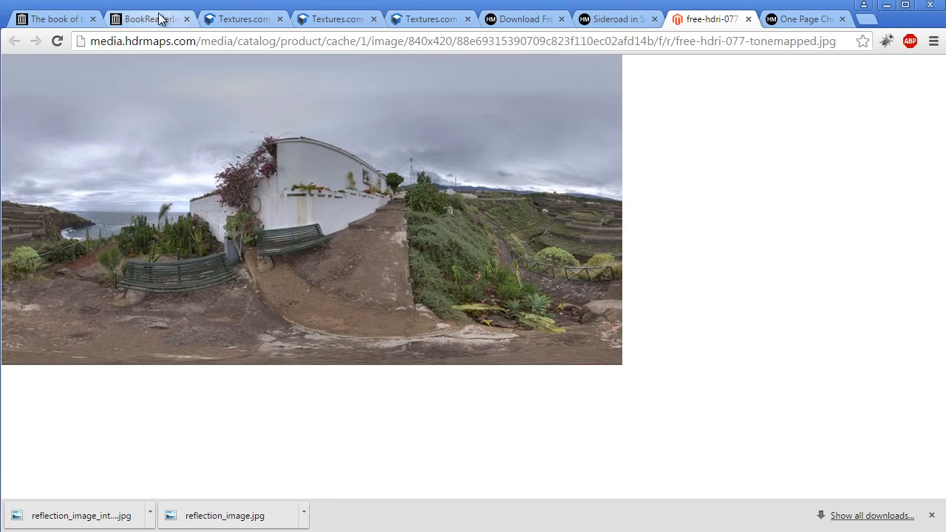
Switch to the browser's Textures.com page, search for grass and browse the textures found.
{"action": "left_click", "coordinate": [244, 18]}
{"action": "scroll", "coordinate": [428, 151], "scroll_direction": "up", "scroll_amount": 6}
{"action": "scroll", "coordinate": [429, 151], "scroll_direction": "up", "scroll_amount": 5}
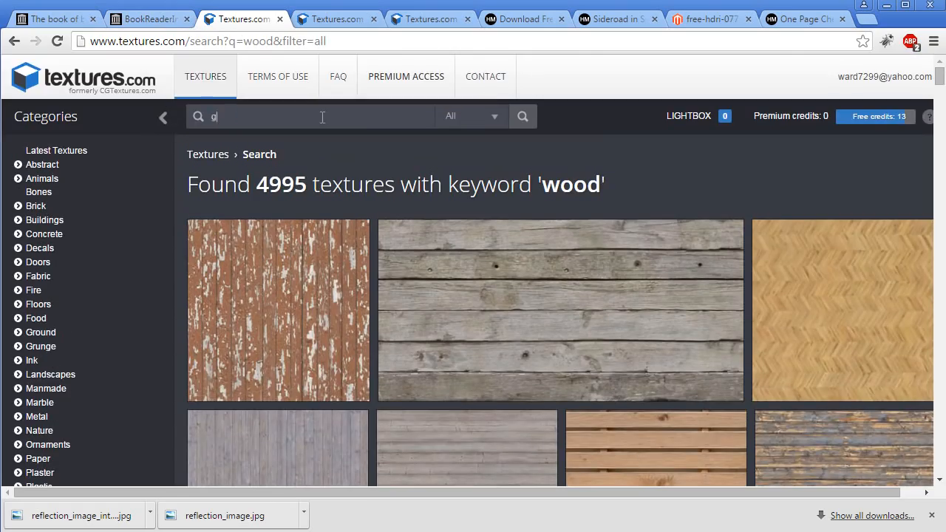
{"action": "key", "text": "Return"}
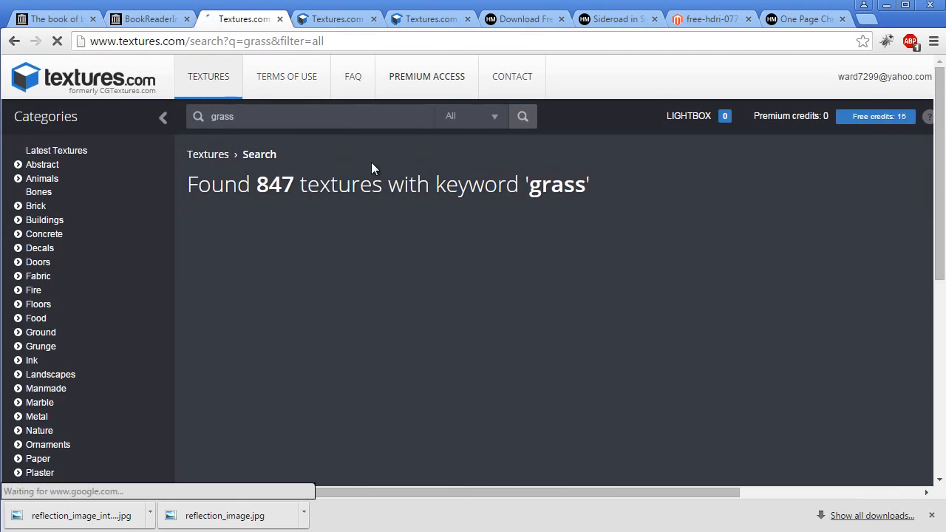
{"action": "scroll", "coordinate": [485, 235], "scroll_direction": "down", "scroll_amount": 3}
{"action": "scroll", "coordinate": [485, 235], "scroll_direction": "down", "scroll_amount": 2}
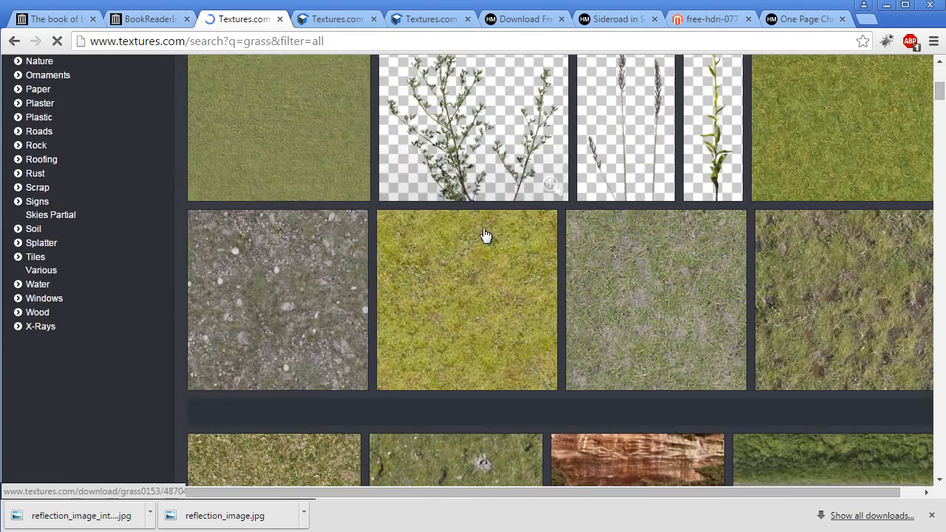
Browse the grass textures, open the seamless Grass0153 set and download Image 1 in the small 1024x1024 size.
{"action": "scroll", "coordinate": [451, 279], "scroll_direction": "down", "scroll_amount": 4}
{"action": "scroll", "coordinate": [449, 281], "scroll_direction": "down", "scroll_amount": 3}
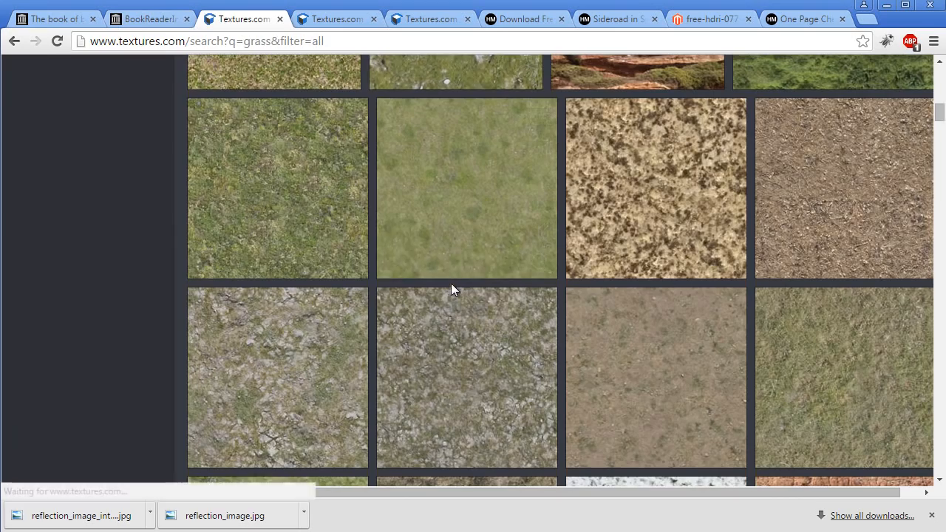
{"action": "scroll", "coordinate": [451, 290], "scroll_direction": "down", "scroll_amount": 3}
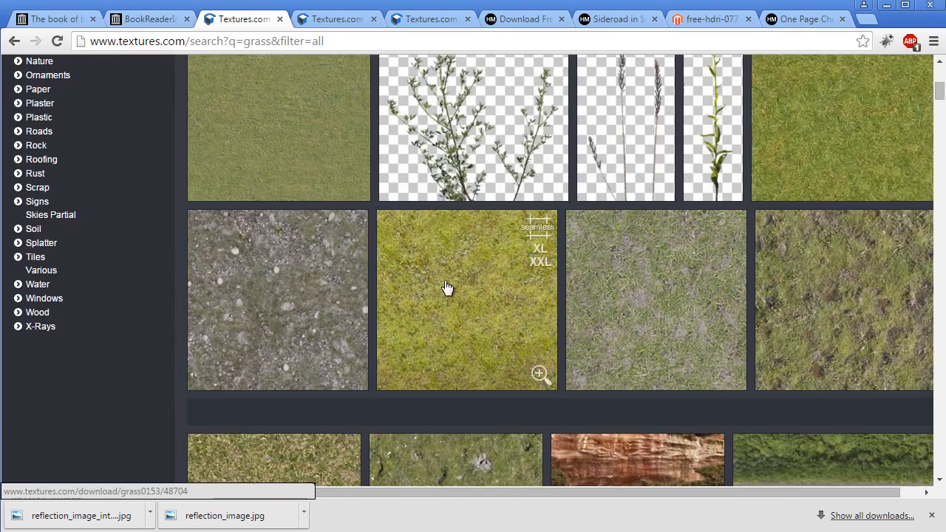
{"action": "left_click", "coordinate": [452, 286]}
{"action": "scroll", "coordinate": [466, 301], "scroll_direction": "down", "scroll_amount": 3}
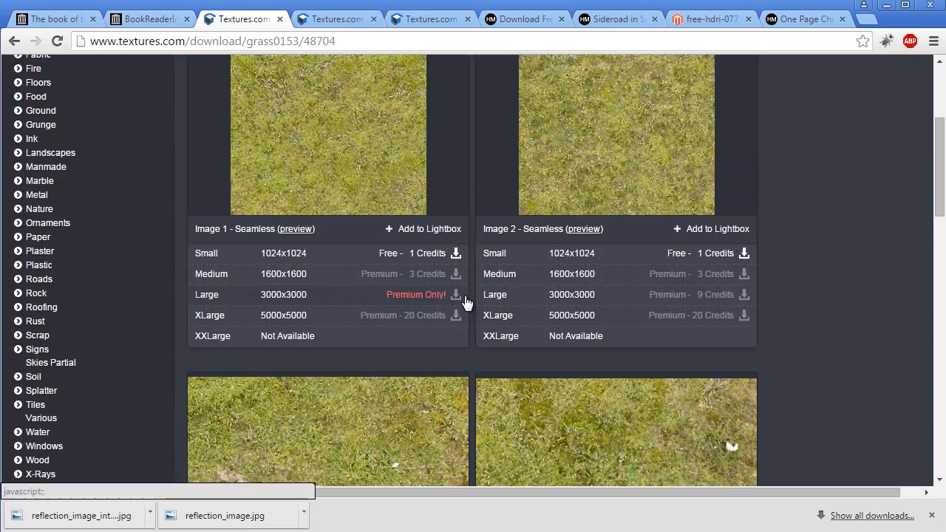
{"action": "left_click", "coordinate": [415, 254]}
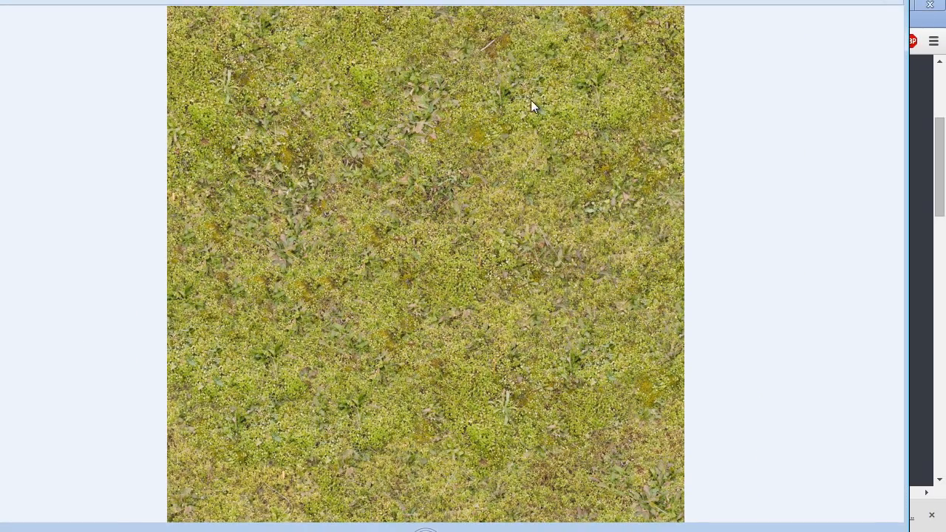
Open the downloaded grass image in Photoshop from the image viewer and dismiss the Attach Files dialog.
{"action": "right_click", "coordinate": [663, 121]}
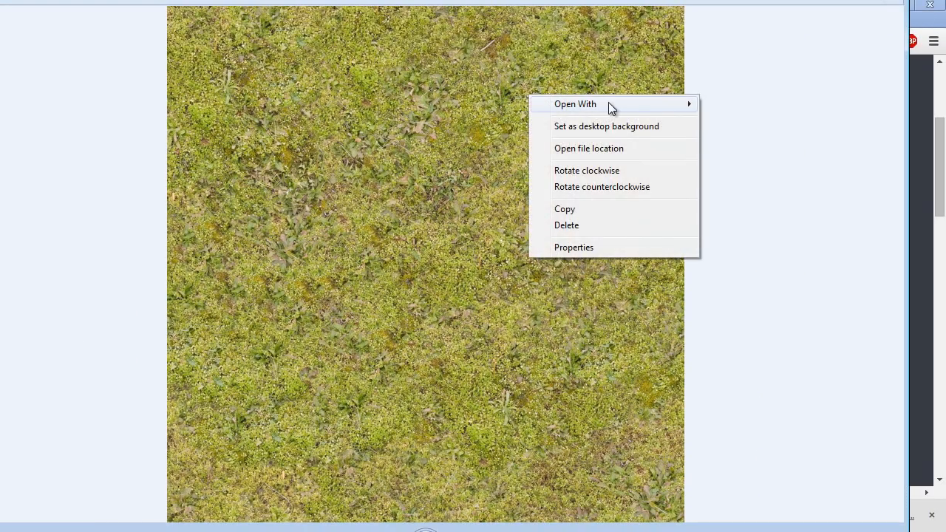
{"action": "mouse_move", "coordinate": [611, 107]}
{"action": "left_click", "coordinate": [729, 138]}
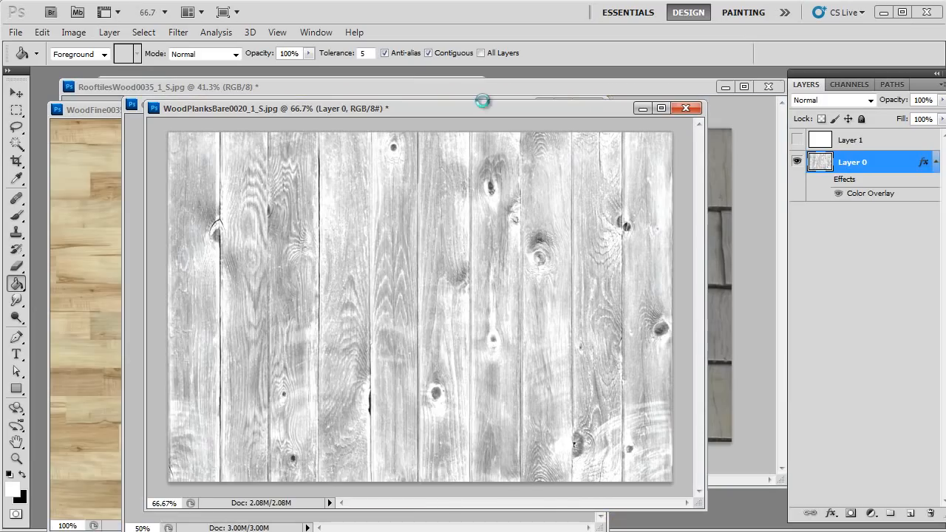
{"action": "left_click_drag", "start_coordinate": [295, 173], "coordinate": [332, 88]}
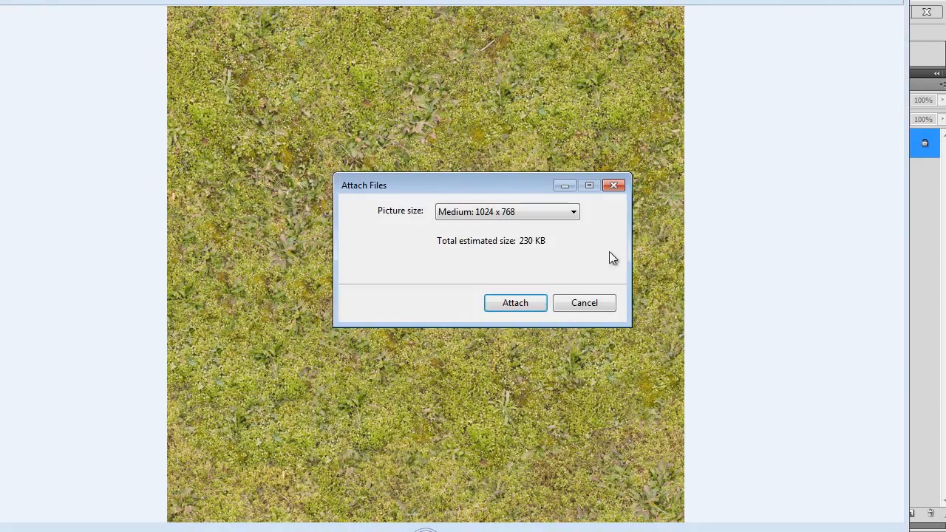
{"action": "left_click", "coordinate": [613, 184]}
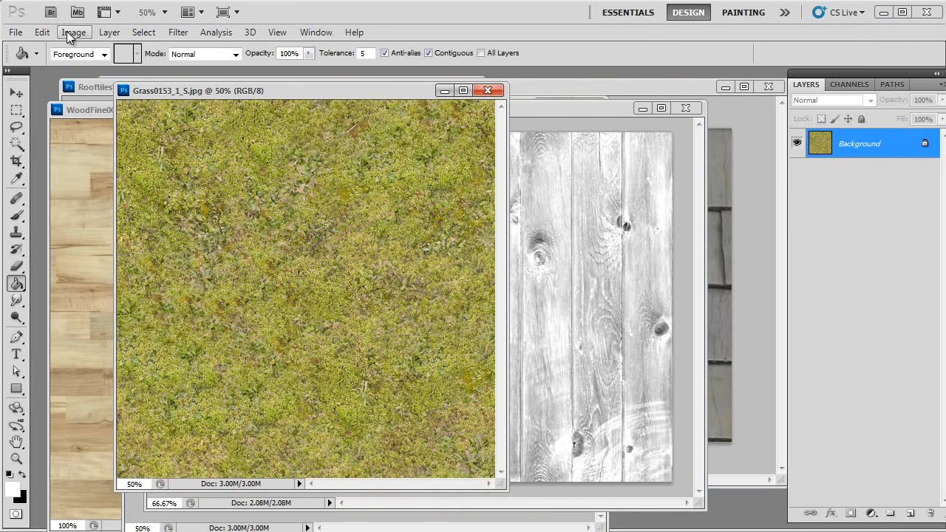
Slightly reduce the grass image's saturation with a Hue/Saturation adjustment.
{"action": "left_click", "coordinate": [68, 35]}
{"action": "mouse_move", "coordinate": [207, 69]}
{"action": "left_click", "coordinate": [293, 149]}
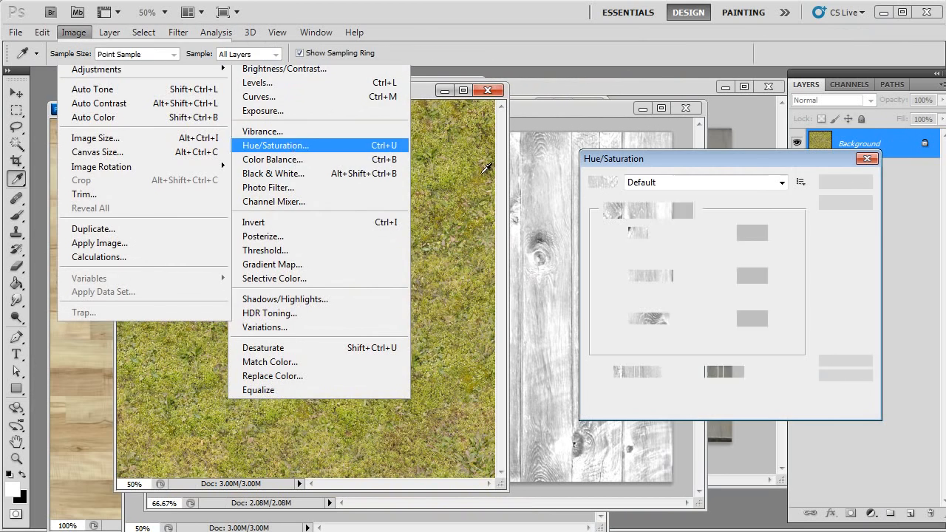
{"action": "left_click_drag", "start_coordinate": [678, 296], "coordinate": [682, 297]}
{"action": "left_click", "coordinate": [848, 185]}
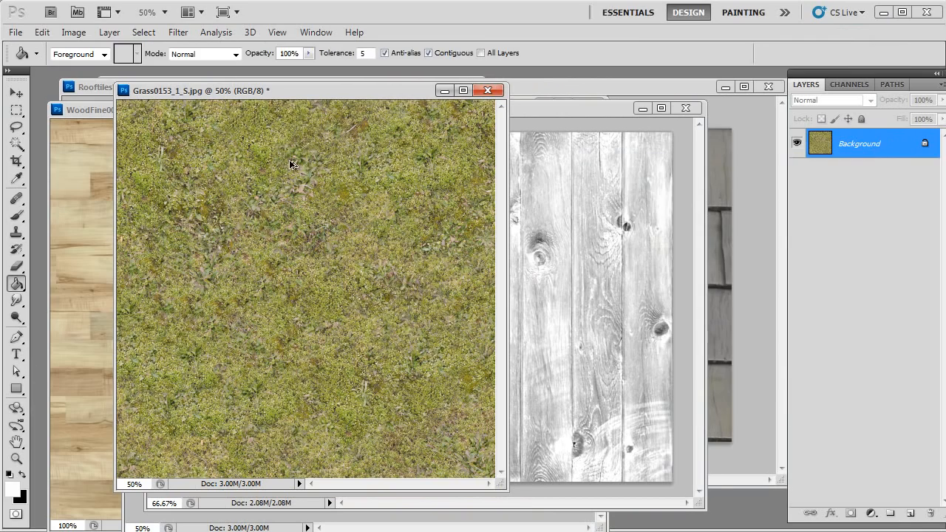
Save the adjusted image for web as a JPEG of quality 55, named grass, in the bungalow4 folder.
{"action": "key", "text": "ctrl+alt+shift+s"}
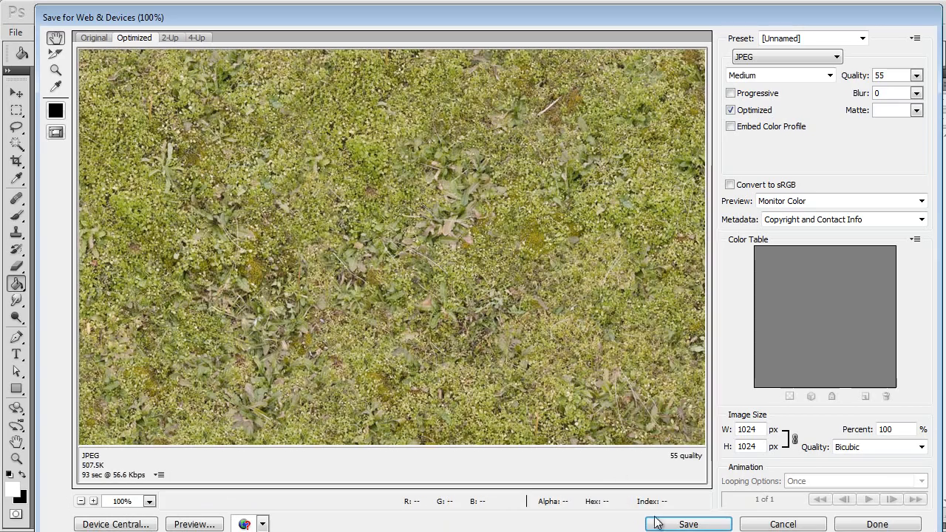
{"action": "left_click", "coordinate": [677, 524]}
{"action": "type", "text": "grass"}
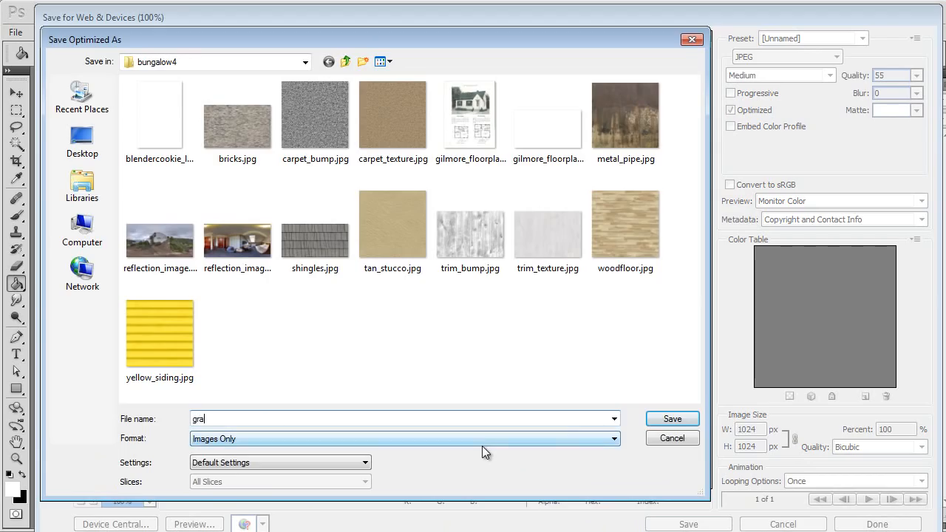
{"action": "key", "text": "Return"}
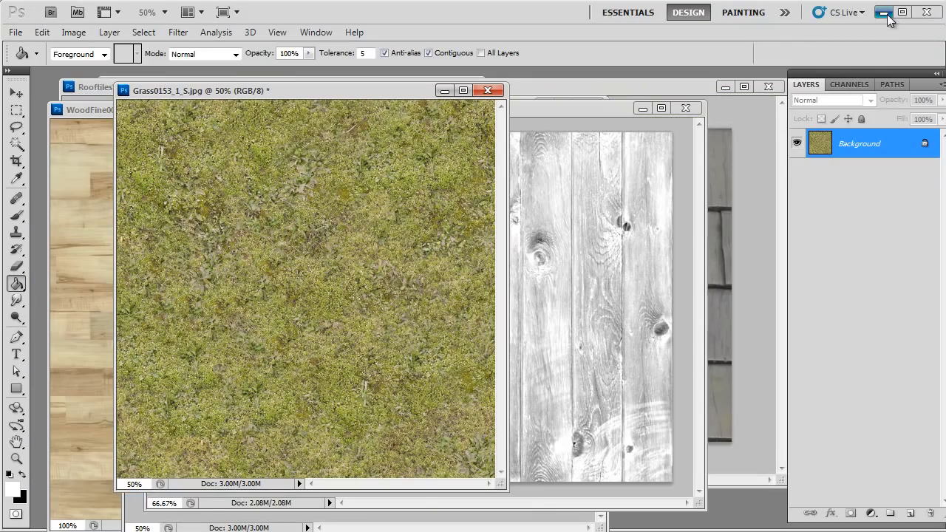
Switch back to Blender and rename the ground plane's new material to grass.
{"action": "left_click", "coordinate": [884, 12]}
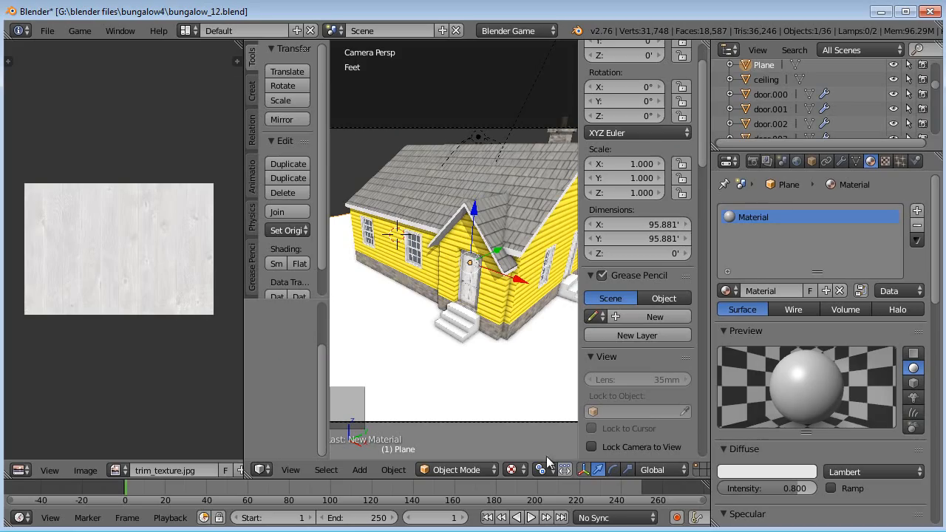
{"action": "left_click", "coordinate": [775, 290]}
{"action": "type", "text": "grass"}
{"action": "key", "text": "Return"}
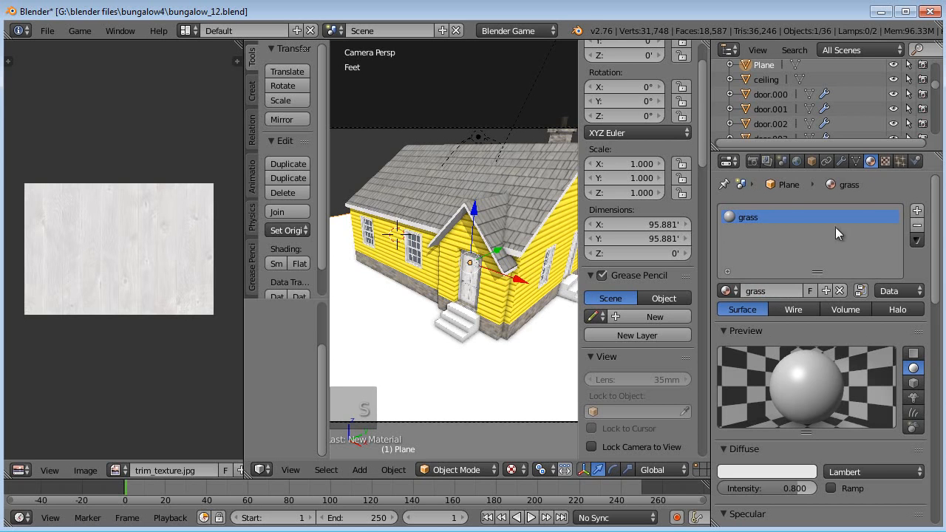
Add a new image texture to the grass material and load grass.jpg into it.
{"action": "left_click", "coordinate": [886, 162]}
{"action": "left_click", "coordinate": [790, 325]}
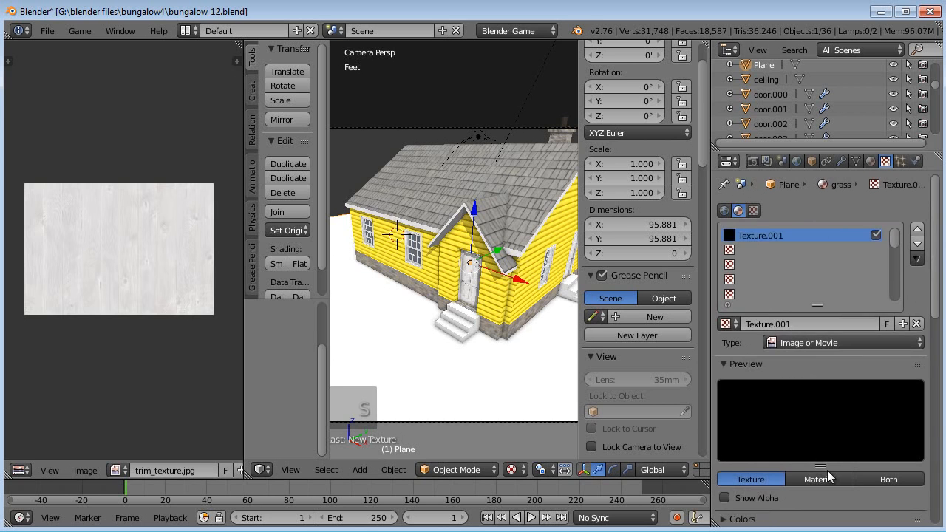
{"action": "scroll", "coordinate": [820, 473], "scroll_direction": "down", "scroll_amount": 7}
{"action": "left_click", "coordinate": [745, 331]}
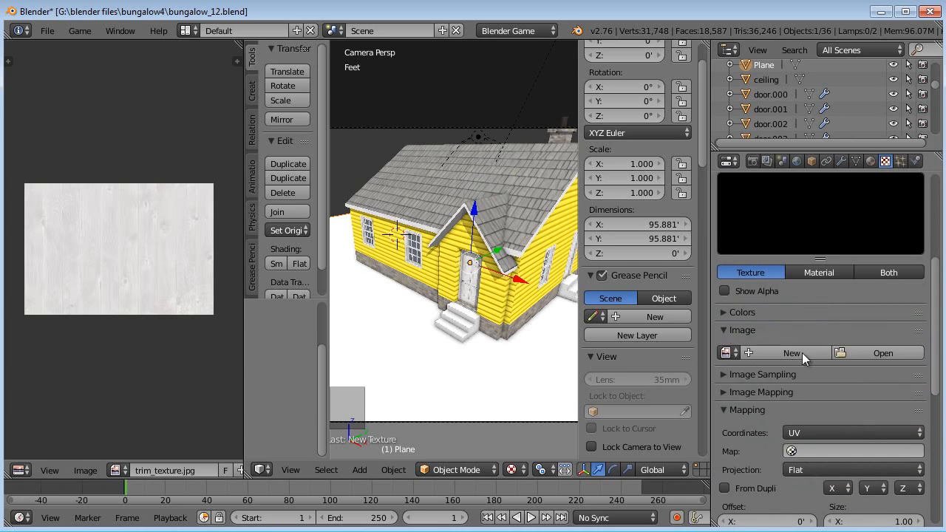
{"action": "left_click", "coordinate": [877, 345]}
{"action": "double_click", "coordinate": [238, 235]}
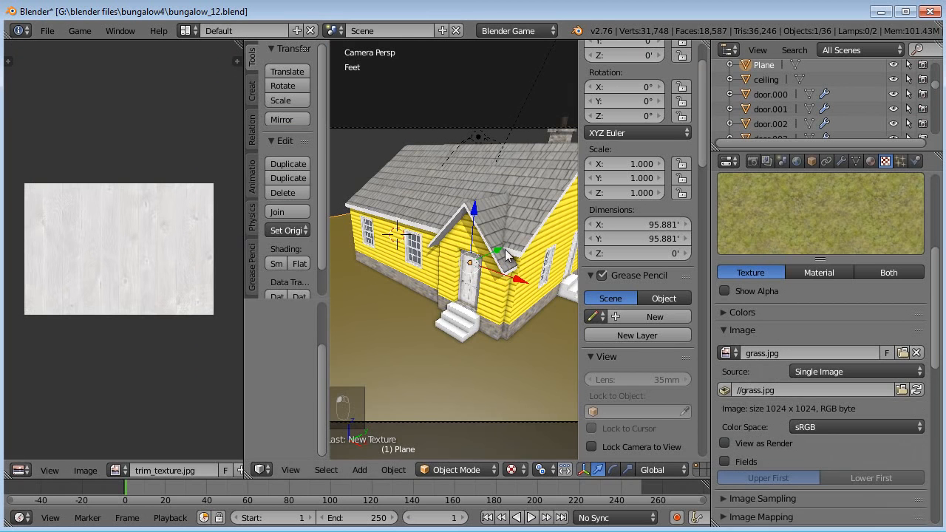
Unwrap the ground plane's UVs in Edit Mode so the grass texture maps across it, and return to Object Mode.
{"action": "middle_click_drag", "start_coordinate": [501, 340], "coordinate": [533, 340]}
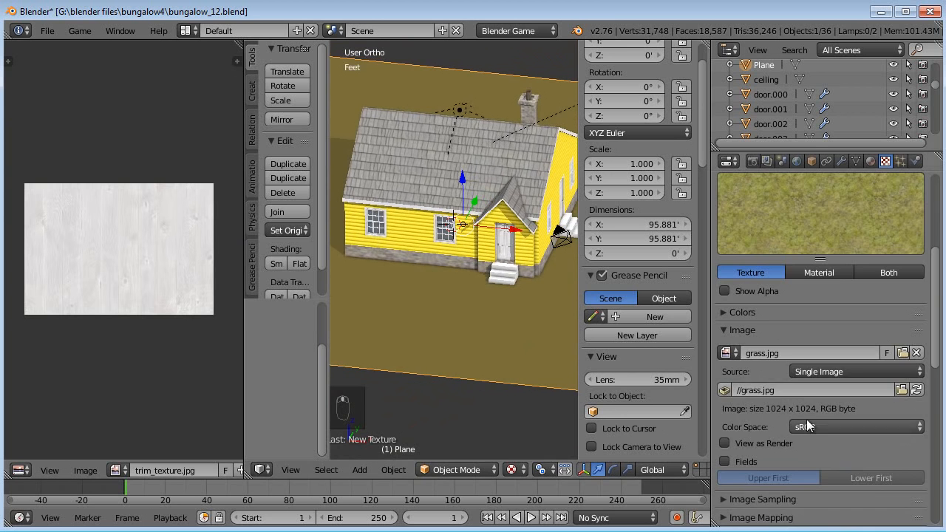
{"action": "scroll", "coordinate": [791, 451], "scroll_direction": "down", "scroll_amount": 7}
{"action": "left_click", "coordinate": [819, 427]}
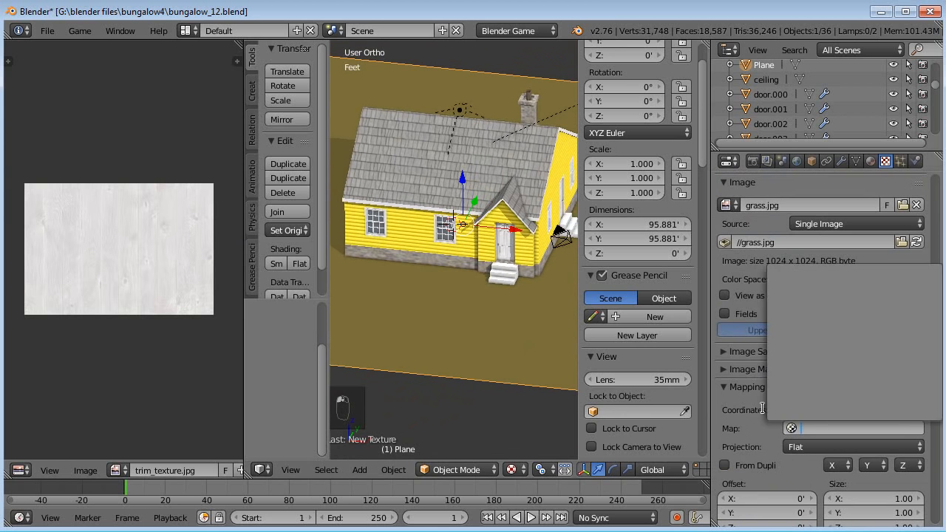
{"action": "scroll", "coordinate": [492, 287], "scroll_direction": "down", "scroll_amount": 3}
{"action": "key", "text": "Tab"}
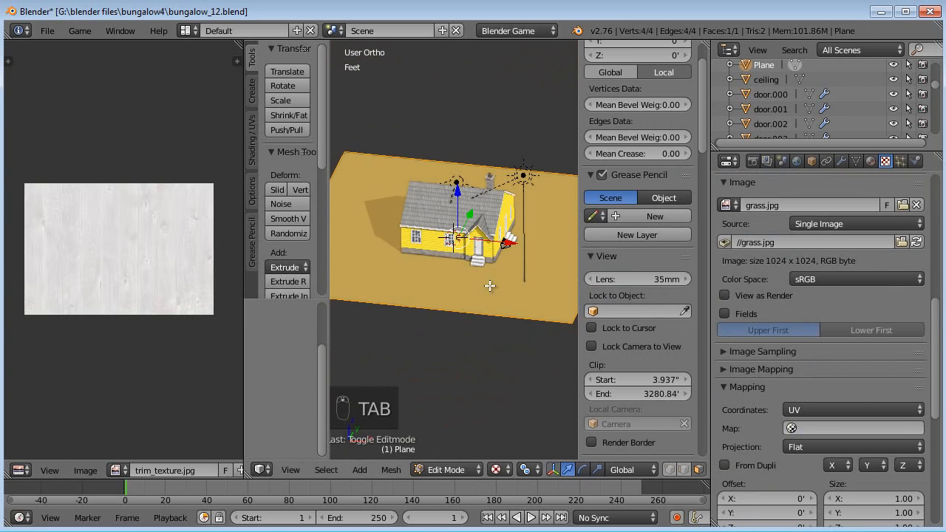
{"action": "key", "text": "u"}
{"action": "left_click", "coordinate": [466, 272]}
{"action": "key", "text": "Tab"}
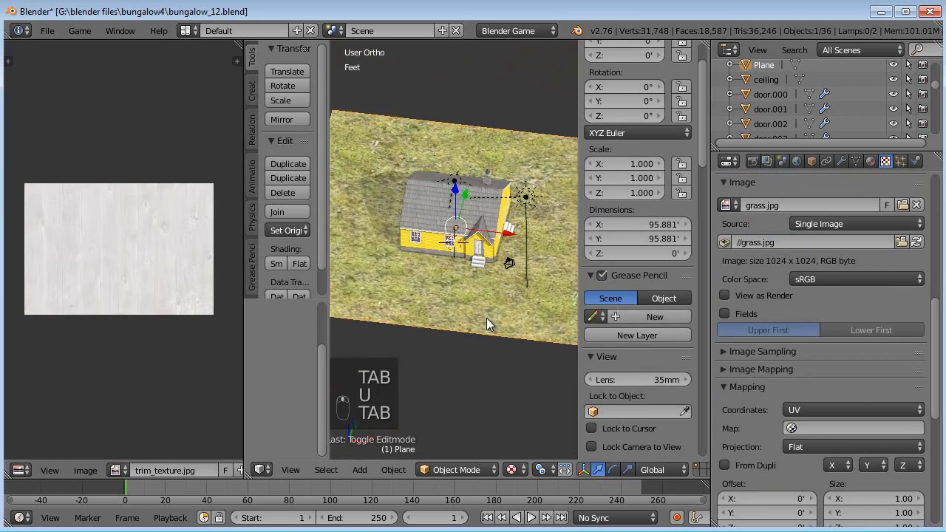
Set the grass texture's mapping size to 10 in X and Y.
{"action": "scroll", "coordinate": [482, 318], "scroll_direction": "up", "scroll_amount": 5}
{"action": "scroll", "coordinate": [834, 464], "scroll_direction": "down", "scroll_amount": 4}
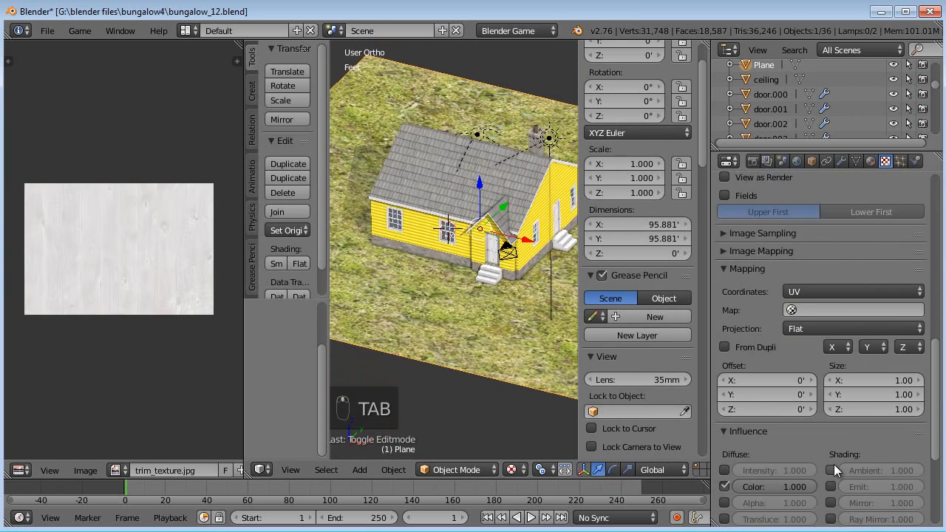
{"action": "left_click", "coordinate": [860, 383]}
{"action": "type", "text": "10"}
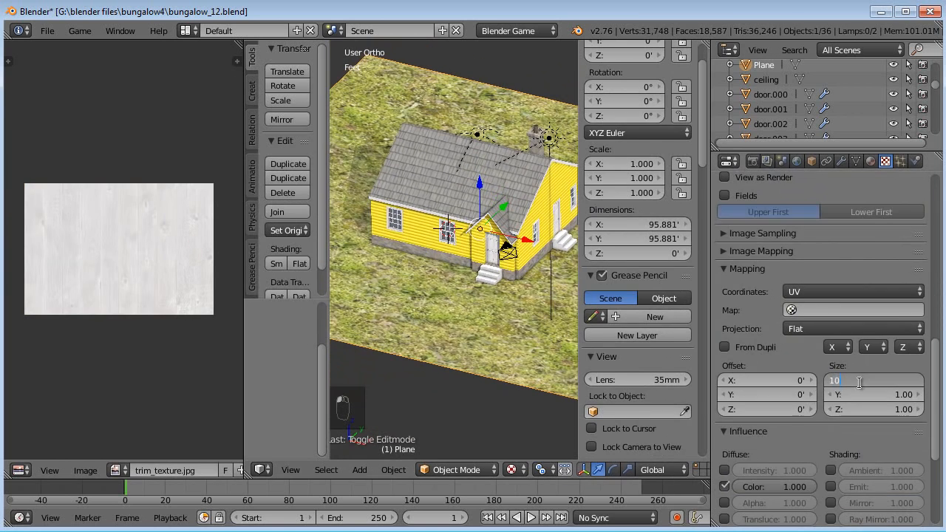
{"action": "key", "text": "Tab"}
{"action": "type", "text": "10"}
{"action": "key", "text": "Return"}
{"action": "scroll", "coordinate": [485, 363], "scroll_direction": "up", "scroll_amount": 6}
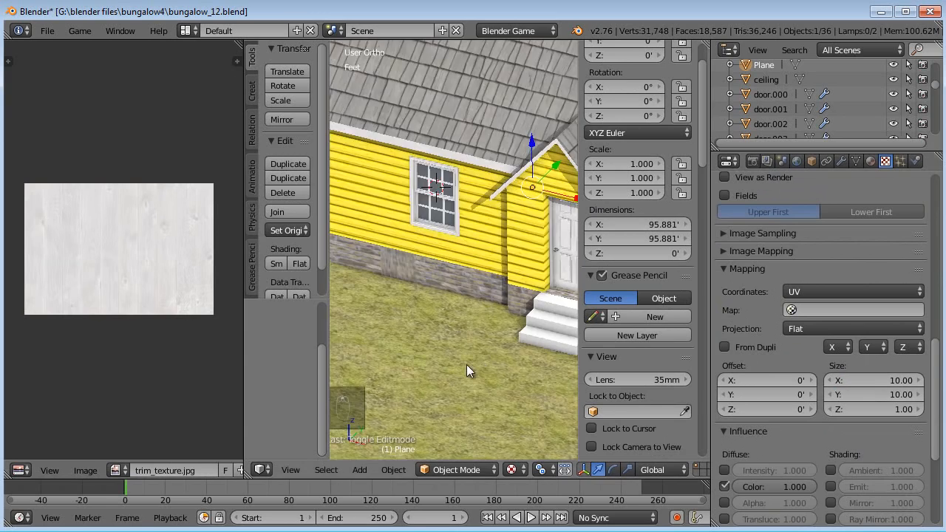
Make the grass texture also influence the material's normals to give the ground a bumpy surface.
{"action": "middle_click_drag", "start_coordinate": [459, 364], "coordinate": [399, 325]}
{"action": "scroll", "coordinate": [788, 372], "scroll_direction": "down", "scroll_amount": 6}
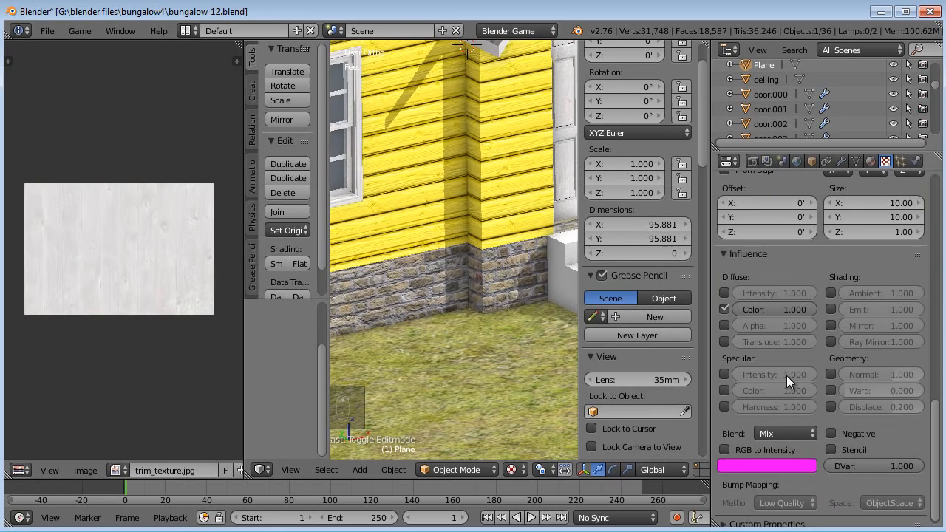
{"action": "left_click", "coordinate": [830, 374]}
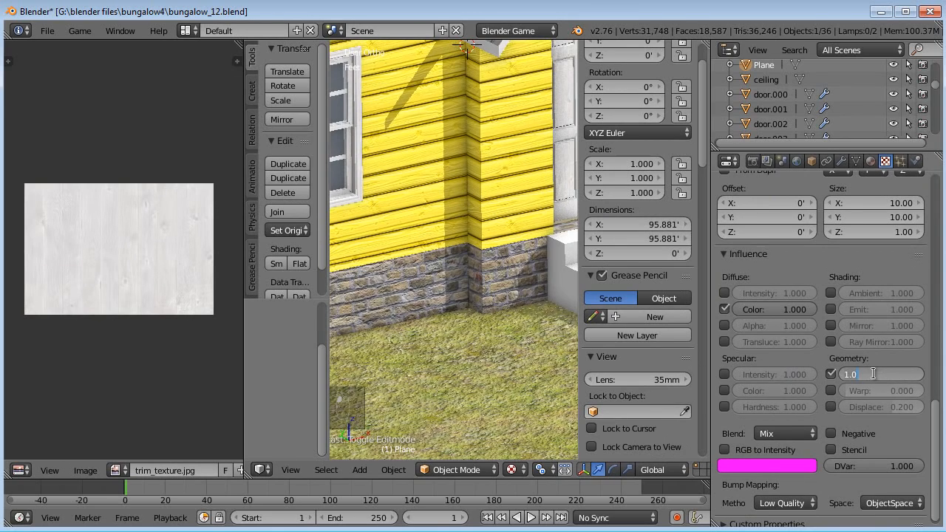
{"action": "key", "text": "Return"}
{"action": "mouse_move", "coordinate": [564, 279]}
{"action": "middle_mouse_down"}
{"action": "mouse_move", "coordinate": [538, 276]}
{"action": "mouse_move", "coordinate": [552, 300]}
{"action": "mouse_move", "coordinate": [554, 274]}
{"action": "middle_mouse_up"}
Set the grass material's specular intensity to 0.1 and its hardness to 20.
{"action": "left_click", "coordinate": [870, 161]}
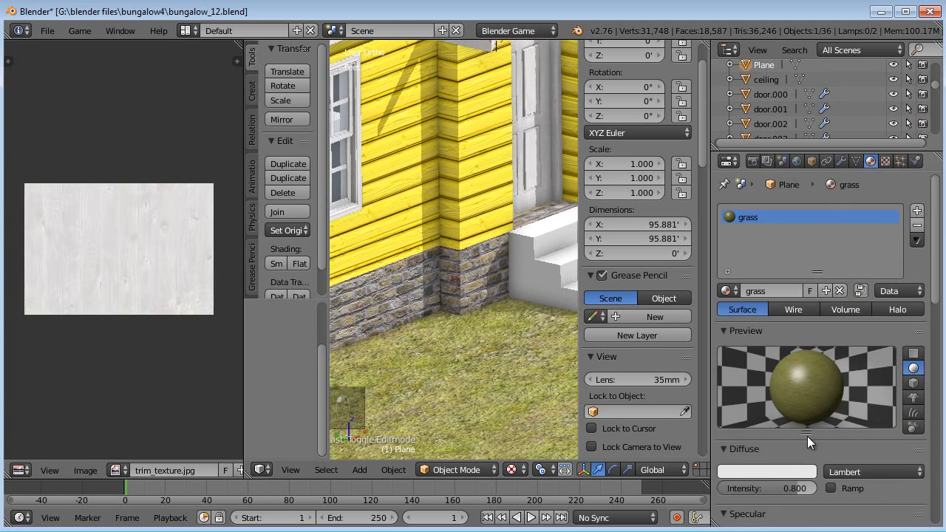
{"action": "scroll", "coordinate": [813, 429], "scroll_direction": "down", "scroll_amount": 5}
{"action": "left_click", "coordinate": [771, 375]}
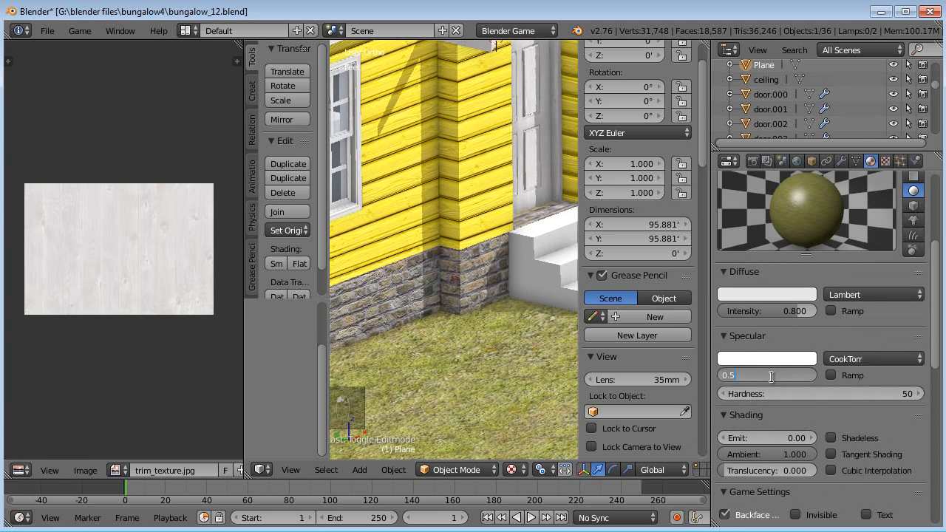
{"action": "type", "text": ".1"}
{"action": "key", "text": "Return"}
{"action": "left_click", "coordinate": [784, 387]}
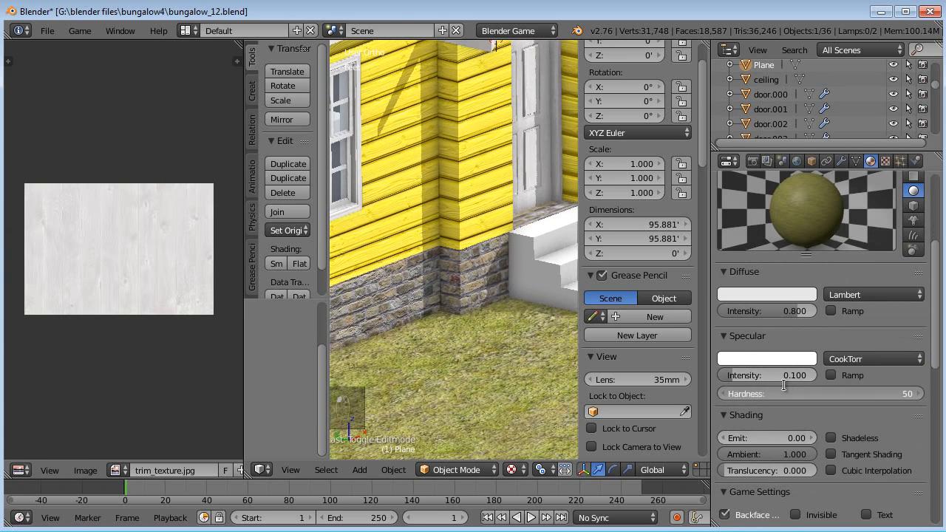
{"action": "type", "text": "20"}
{"action": "key", "text": "Return"}
Widen the 3D view by shrinking the image editor and the properties area on either side of it.
{"action": "scroll", "coordinate": [493, 277], "scroll_direction": "down", "scroll_amount": 4}
{"action": "scroll", "coordinate": [474, 254], "scroll_direction": "up", "scroll_amount": 3}
{"action": "left_click_drag", "start_coordinate": [244, 324], "coordinate": [28, 310]}
{"action": "middle_click_drag", "start_coordinate": [333, 307], "coordinate": [526, 369], "text": "shift"}
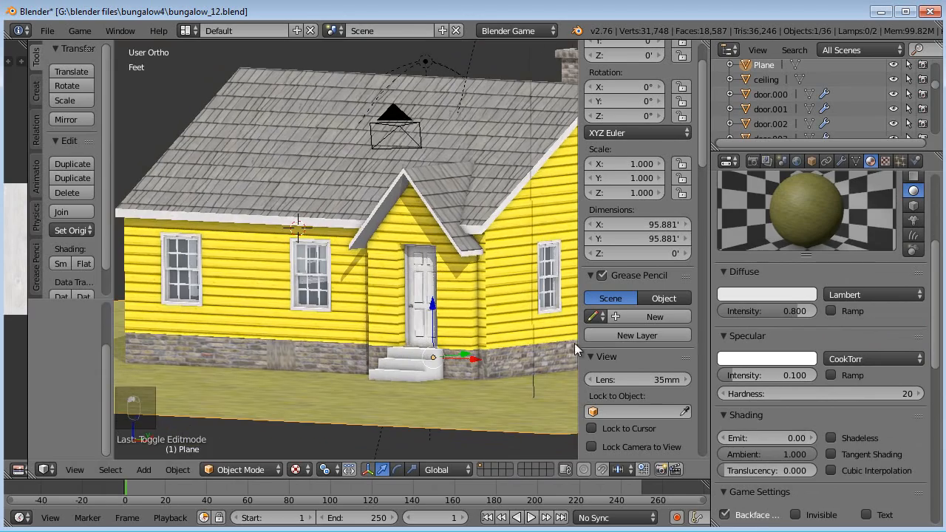
{"action": "left_click_drag", "start_coordinate": [710, 323], "coordinate": [815, 323]}
Examine the textured house and grass from several angles in perspective view with nothing selected.
{"action": "middle_click_drag", "start_coordinate": [536, 313], "coordinate": [404, 341]}
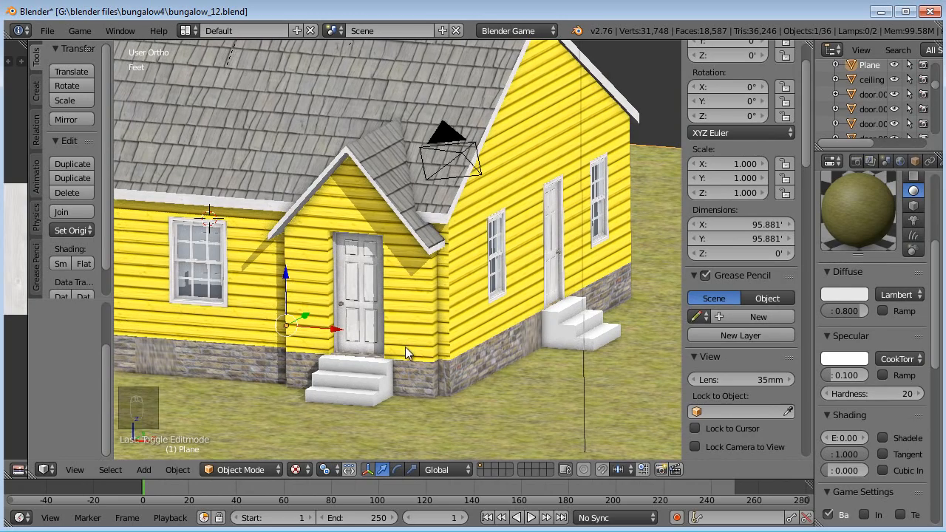
{"action": "middle_click_drag", "start_coordinate": [393, 351], "coordinate": [324, 362]}
{"action": "middle_click_drag", "start_coordinate": [324, 362], "coordinate": [361, 415], "text": "shift"}
{"action": "scroll", "coordinate": [371, 383], "scroll_direction": "down", "scroll_amount": 2}
{"action": "middle_click_drag", "start_coordinate": [371, 382], "coordinate": [473, 311], "text": "shift"}
{"action": "key", "text": "KP_5"}
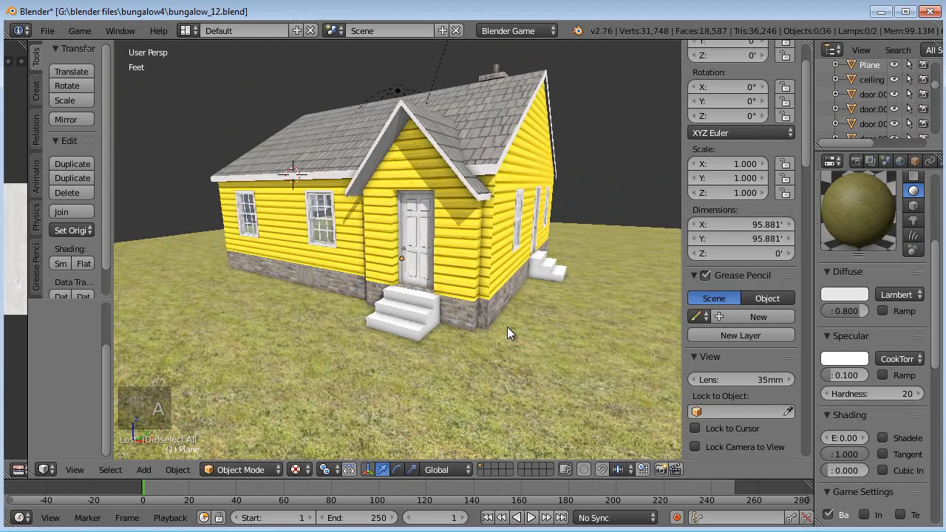
{"action": "middle_click_drag", "start_coordinate": [450, 334], "coordinate": [567, 325]}
{"action": "middle_click_drag", "start_coordinate": [473, 331], "coordinate": [454, 343]}
{"action": "scroll", "coordinate": [479, 335], "scroll_direction": "down", "scroll_amount": 2}
{"action": "scroll", "coordinate": [447, 345], "scroll_direction": "up", "scroll_amount": 4}
Select the house foundation and check its narrow front faces with distorted bricks in Edit Mode, and return to Object Mode.
{"action": "right_click", "coordinate": [367, 336]}
{"action": "key", "text": "Tab"}
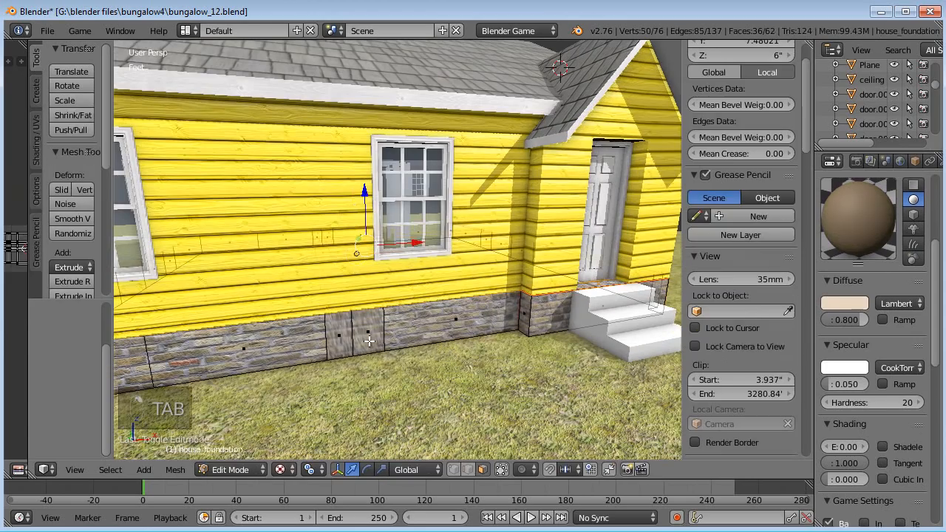
{"action": "right_click", "coordinate": [362, 335]}
{"action": "right_click", "coordinate": [341, 339]}
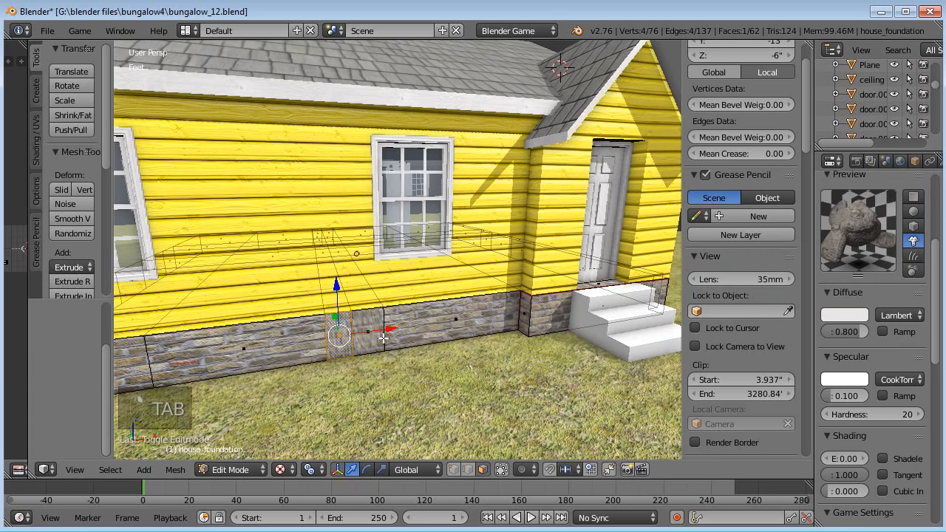
{"action": "right_click", "coordinate": [541, 320], "text": "alt"}
{"action": "key", "text": "Tab"}
{"action": "scroll", "coordinate": [414, 331], "scroll_direction": "down", "scroll_amount": 4}
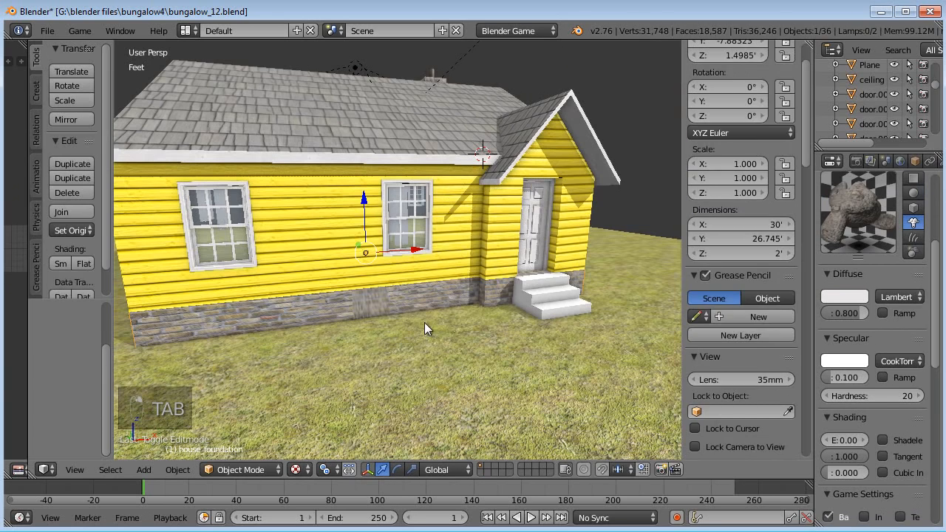
Redo the UV mapping of the foundation's faces, leave Edit Mode and deselect the foundation.
{"action": "key", "text": "Tab"}
{"action": "key", "text": "a"}
{"action": "key", "text": "a"}
{"action": "key", "text": "a"}
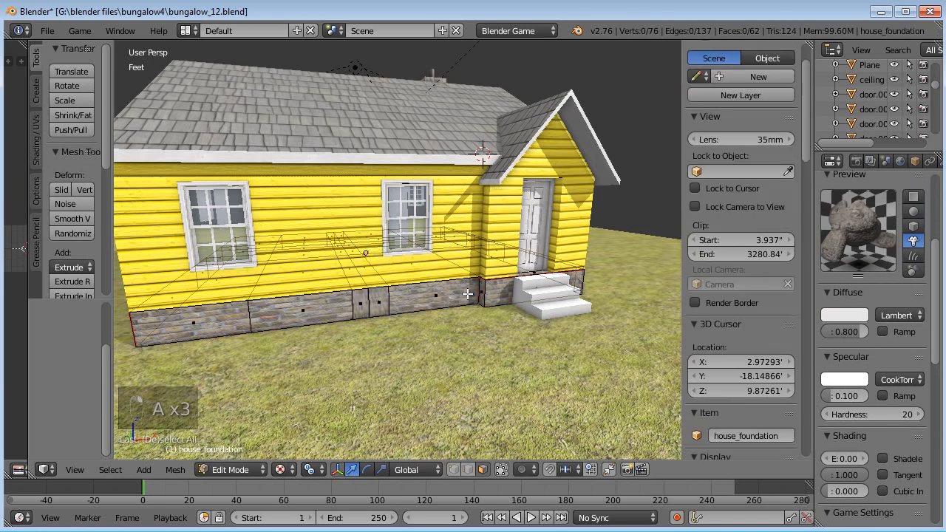
{"action": "key", "text": "u"}
{"action": "left_click", "coordinate": [380, 382]}
{"action": "key", "text": "Tab"}
{"action": "scroll", "coordinate": [244, 336], "scroll_direction": "down", "scroll_amount": 2}
{"action": "middle_click_drag", "start_coordinate": [245, 336], "coordinate": [313, 367]}
{"action": "key", "text": "a"}
{"action": "middle_click_drag", "start_coordinate": [439, 332], "coordinate": [332, 317]}
{"action": "scroll", "coordinate": [332, 314], "scroll_direction": "up", "scroll_amount": 3}
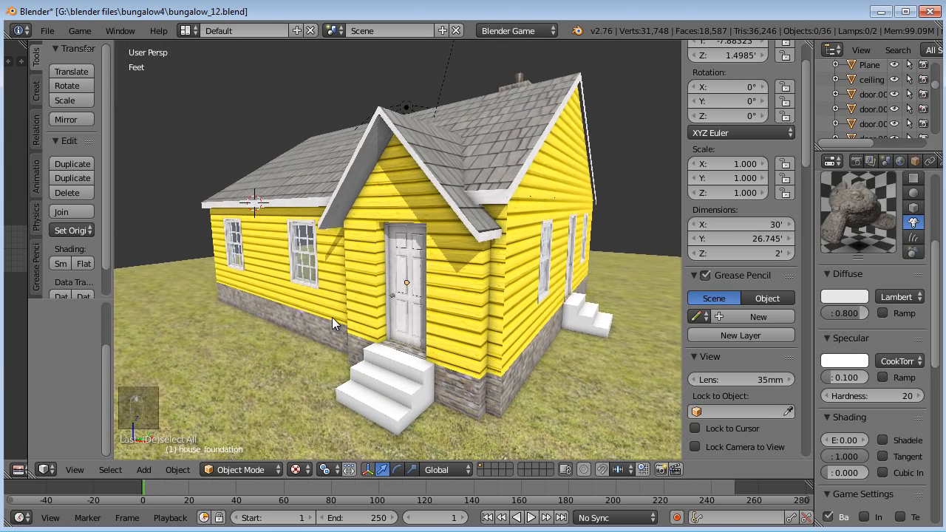